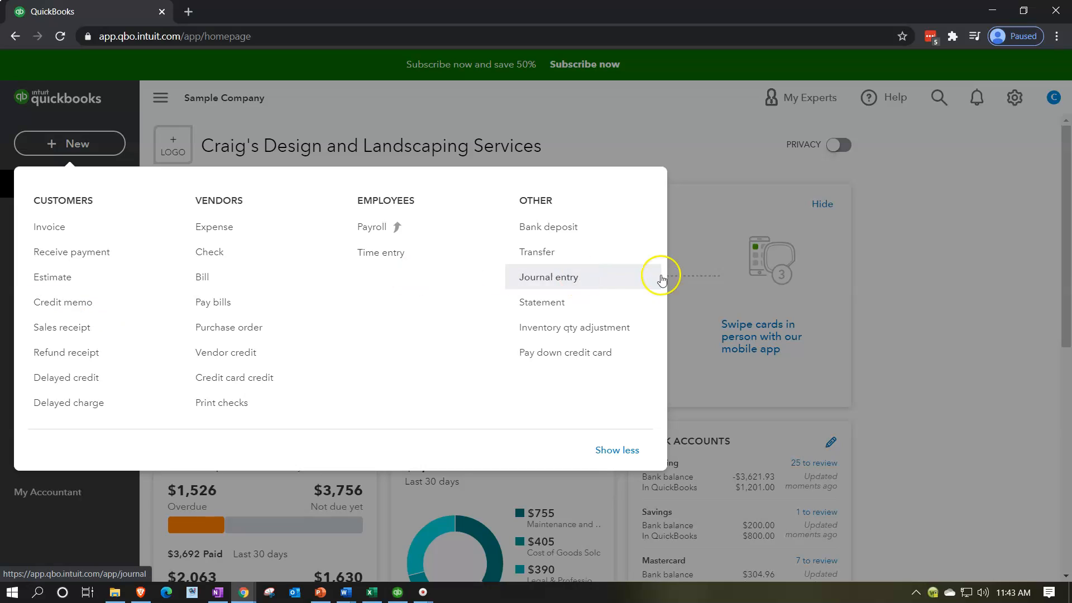
# Step: Switch to QuickBooks Desktop to examine the home page workflow chart, and return to QuickBooks Online in the browser
pyautogui.click(910, 287)
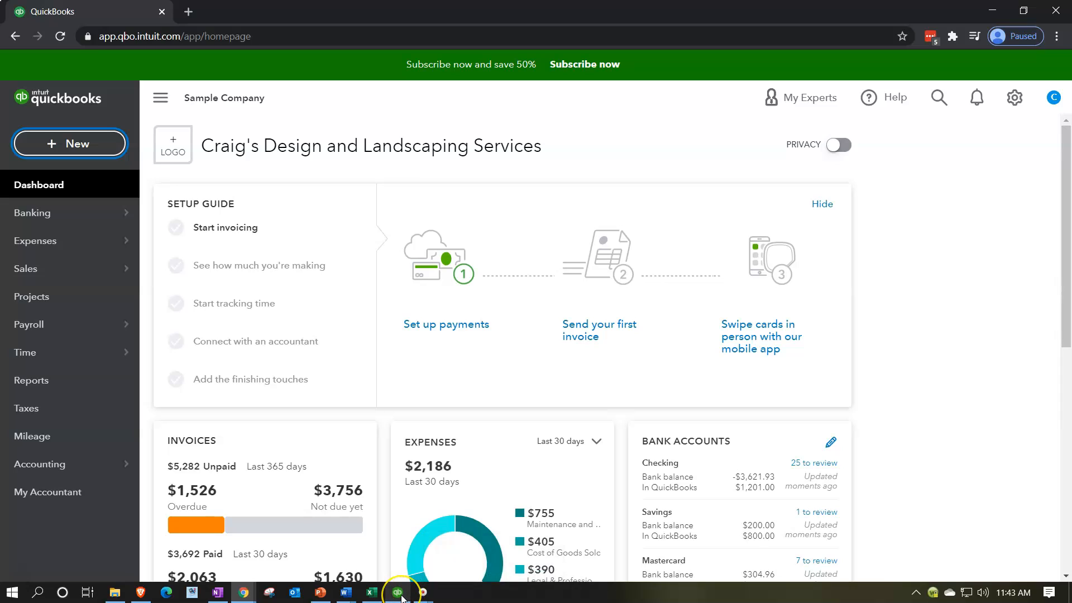
pyautogui.moveTo(402, 597)
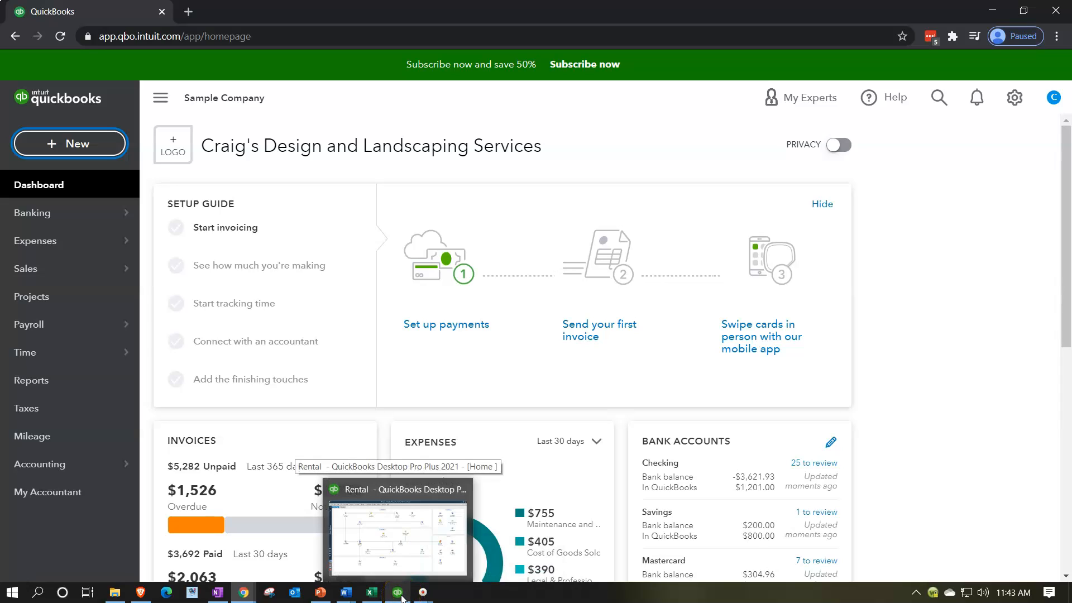
pyautogui.click(402, 597)
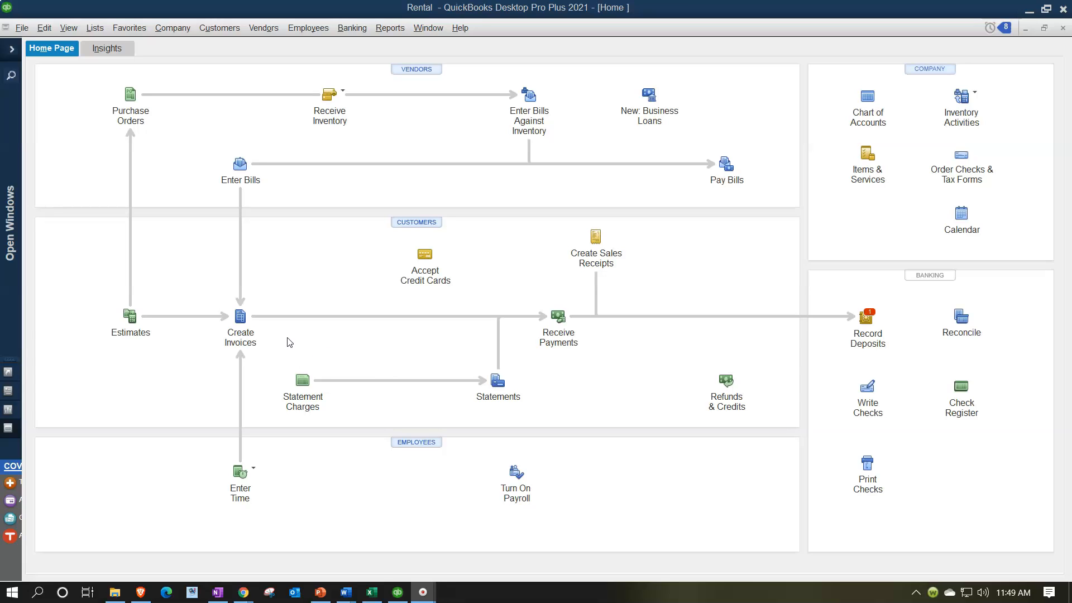
pyautogui.click(398, 593)
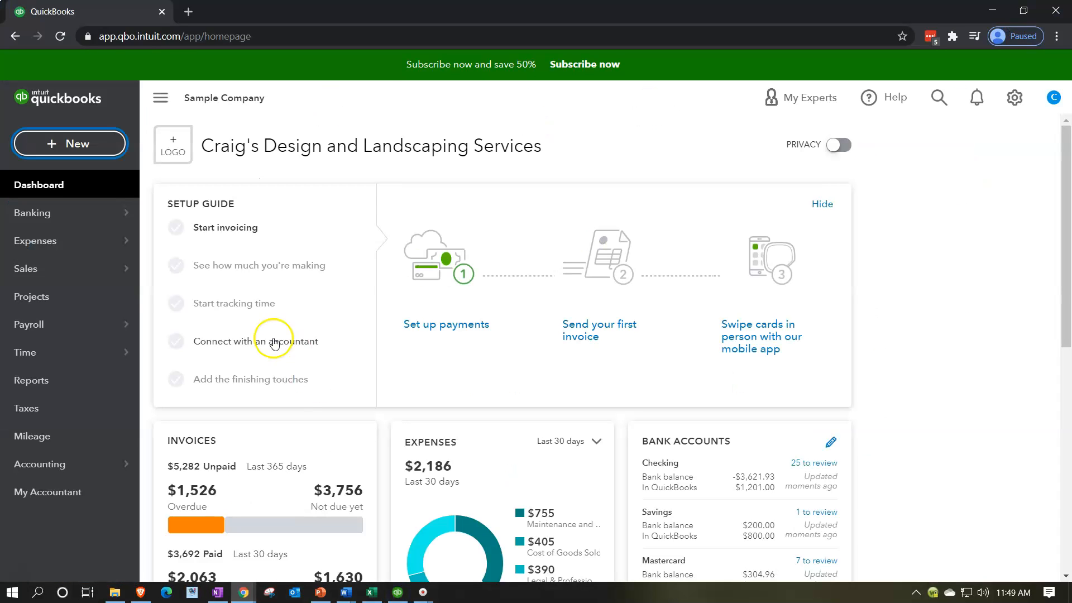
# Step: Create a new invoice and add Customer 1 as a new customer on it
pyautogui.click(88, 140)
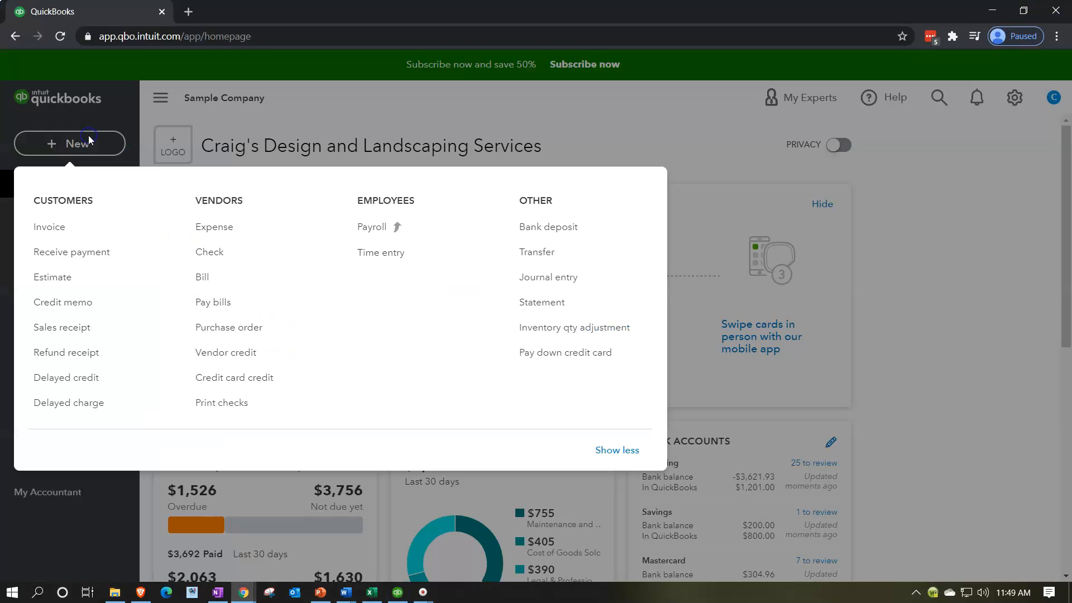
pyautogui.click(52, 227)
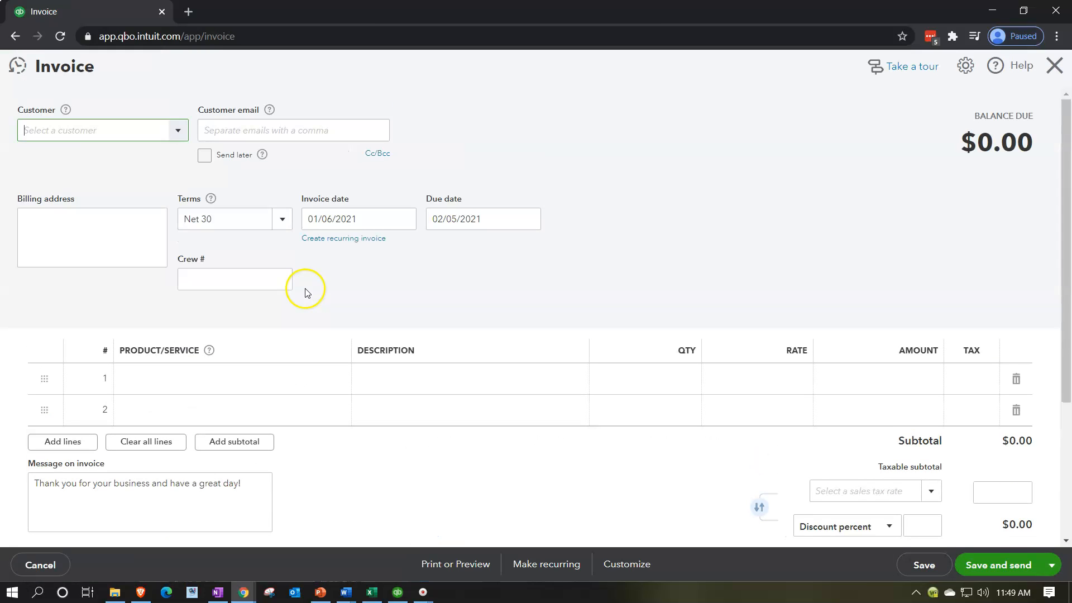
pyautogui.click(138, 129)
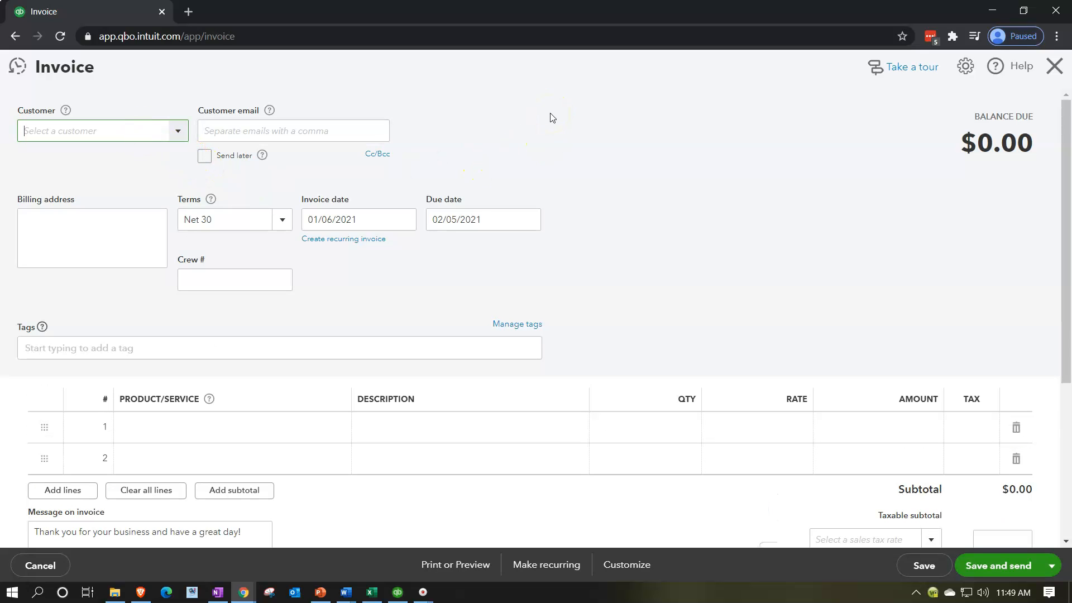
pyautogui.write('Customer ')
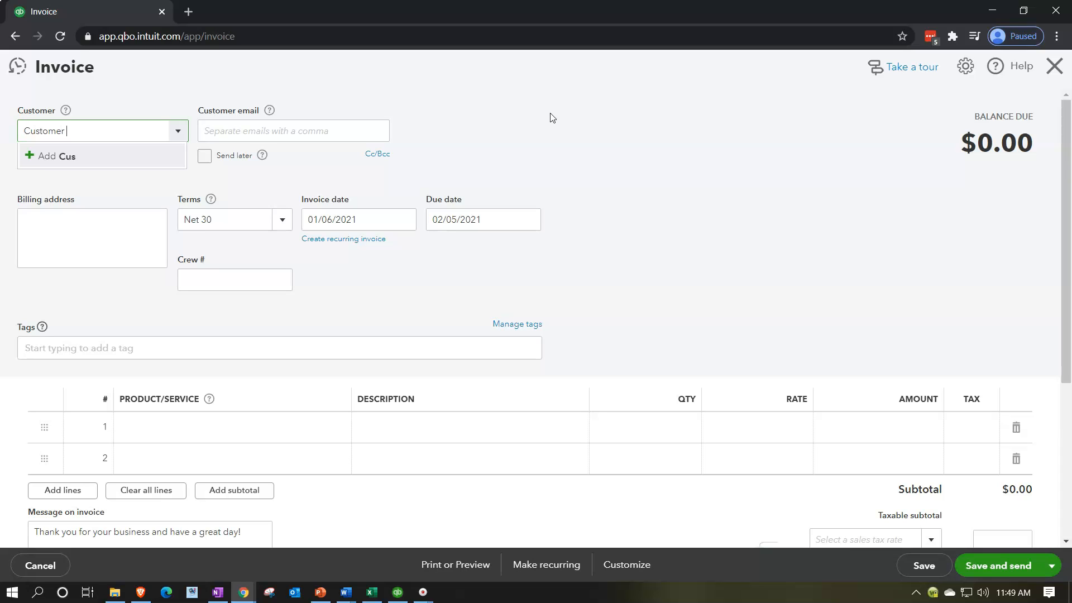
pyautogui.write('1')
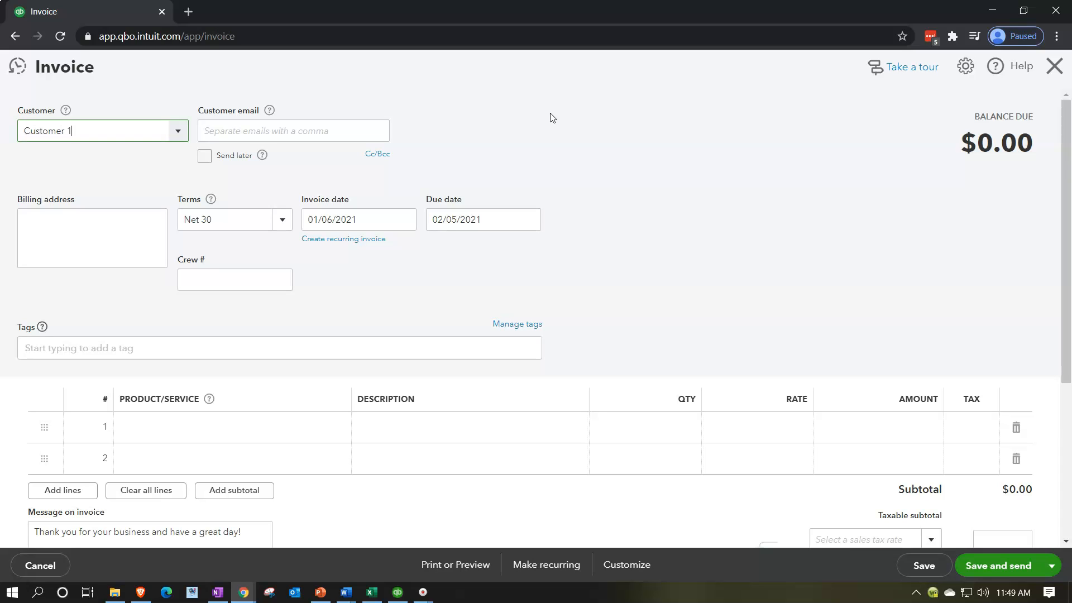
pyautogui.click(512, 251)
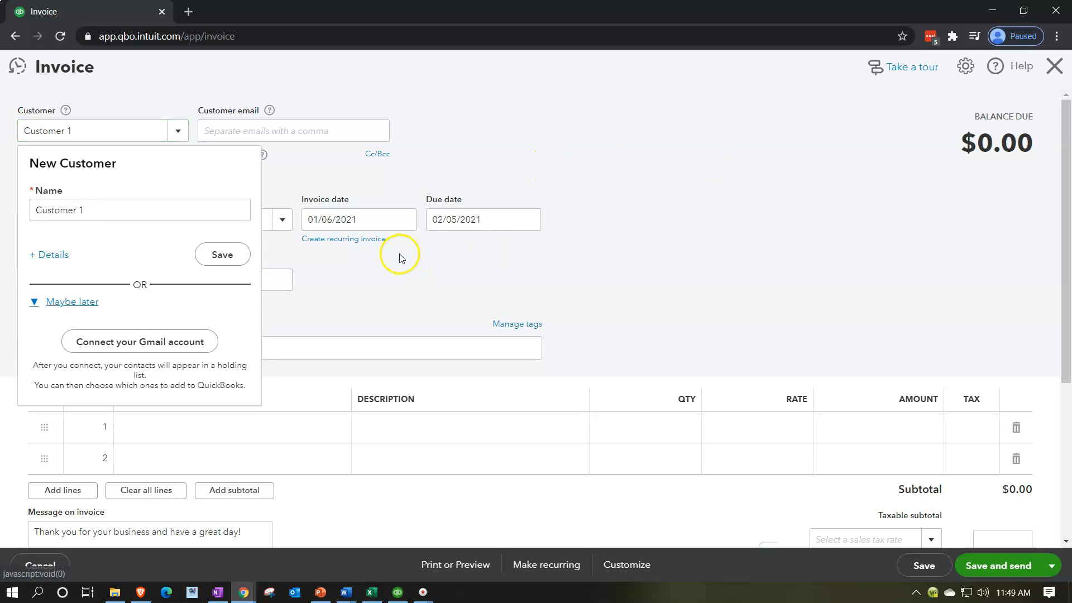
pyautogui.click(230, 252)
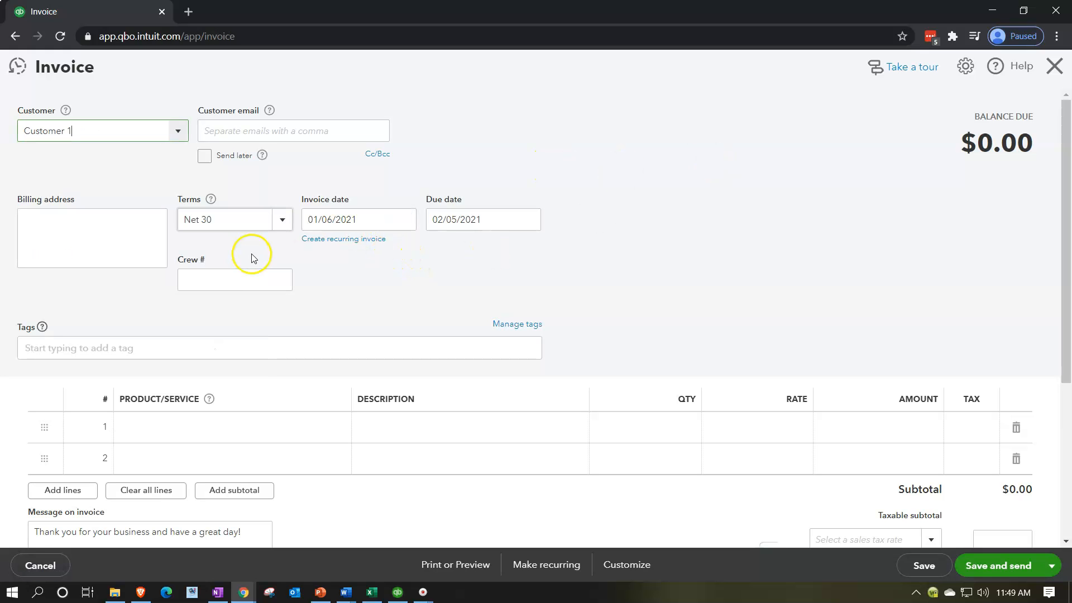
# Step: Set the invoice date to 12/31/2020 and move on to the first product line
pyautogui.press('Tab')
pyautogui.press('Tab')
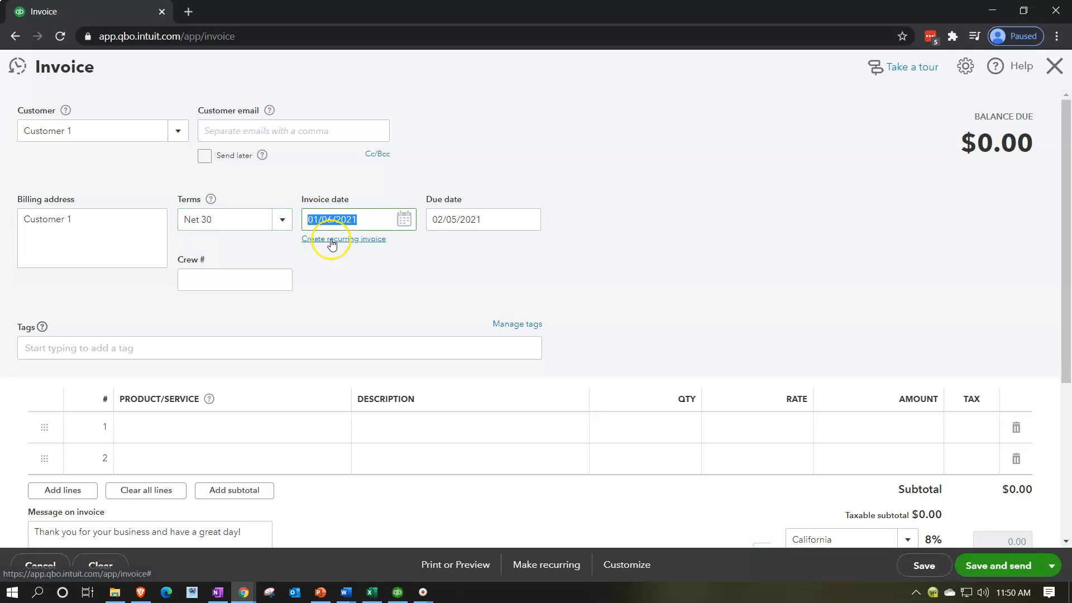
pyautogui.write('1231')
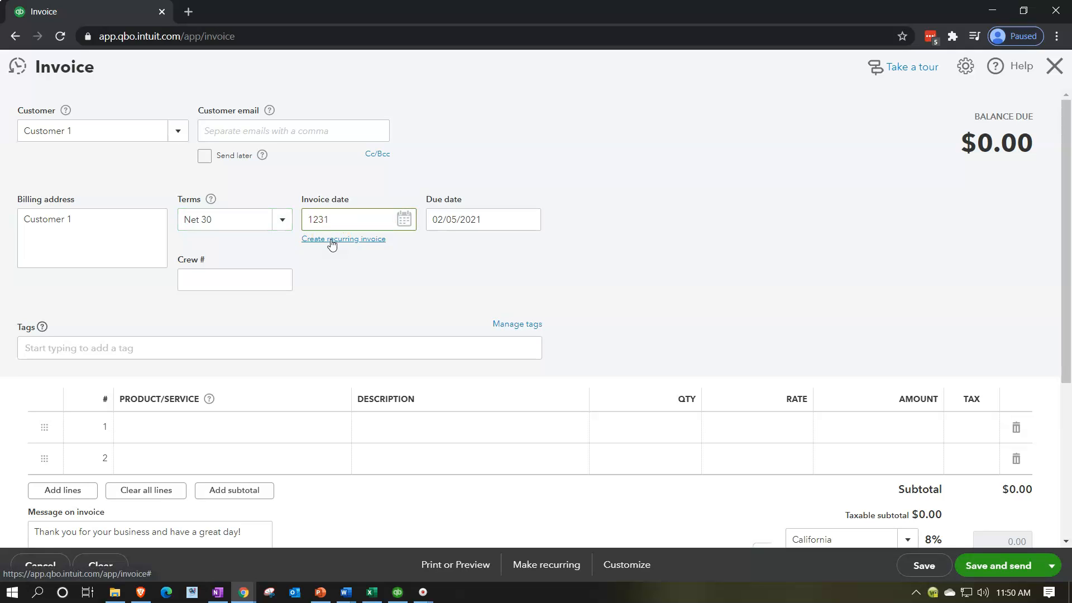
pyautogui.press('Tab')
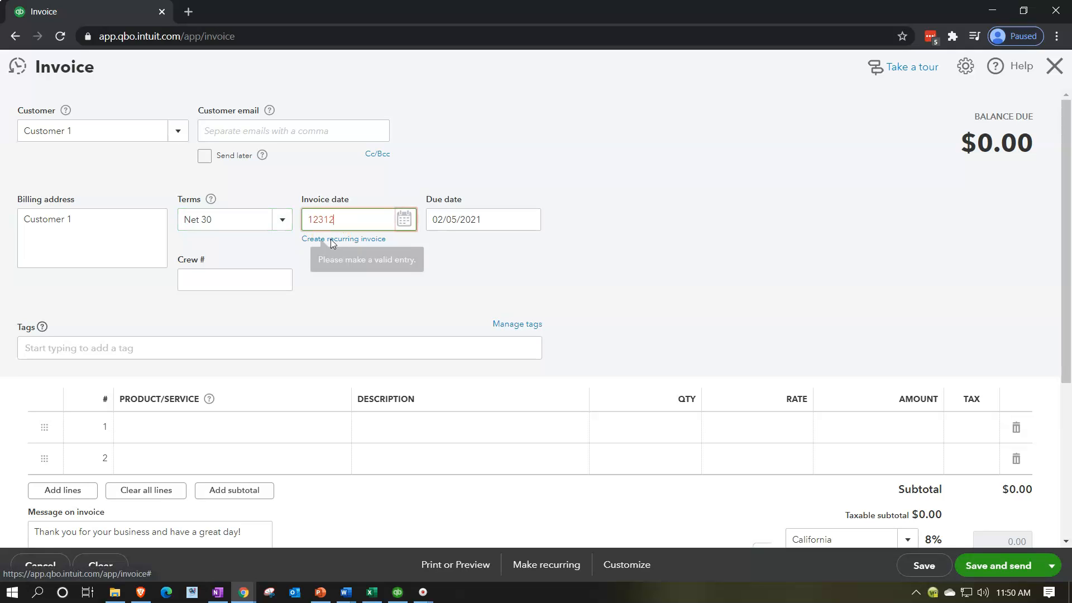
pyautogui.press('Tab')
pyautogui.press('Tab')
pyautogui.press('Tab')
pyautogui.press('Tab')
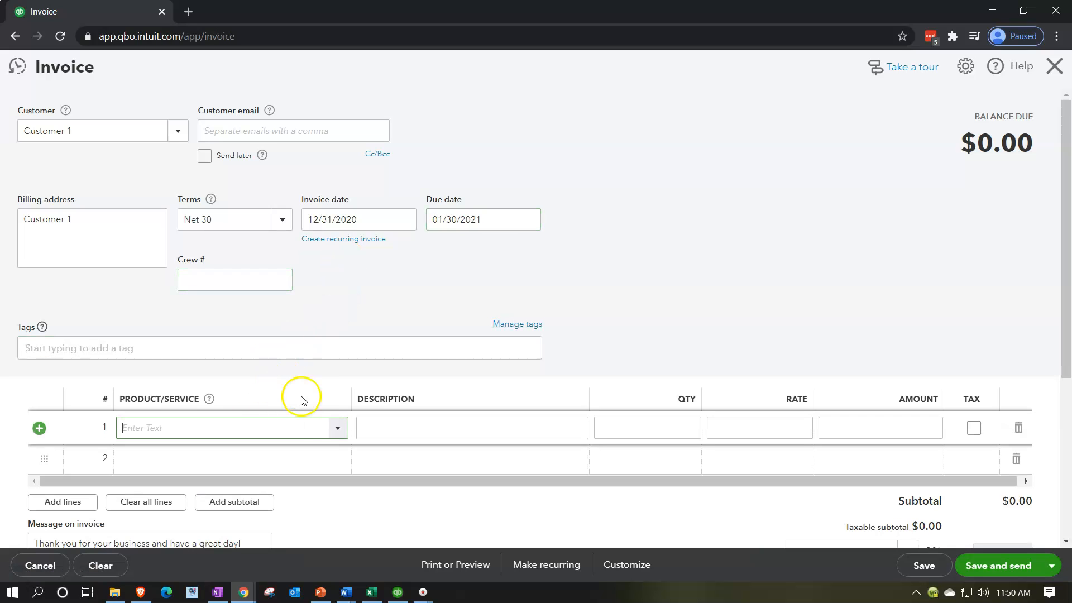
# Step: Add a new product named Inventory from the first invoice line, using the Inventory product type
pyautogui.click(270, 430)
pyautogui.write('Inventory')
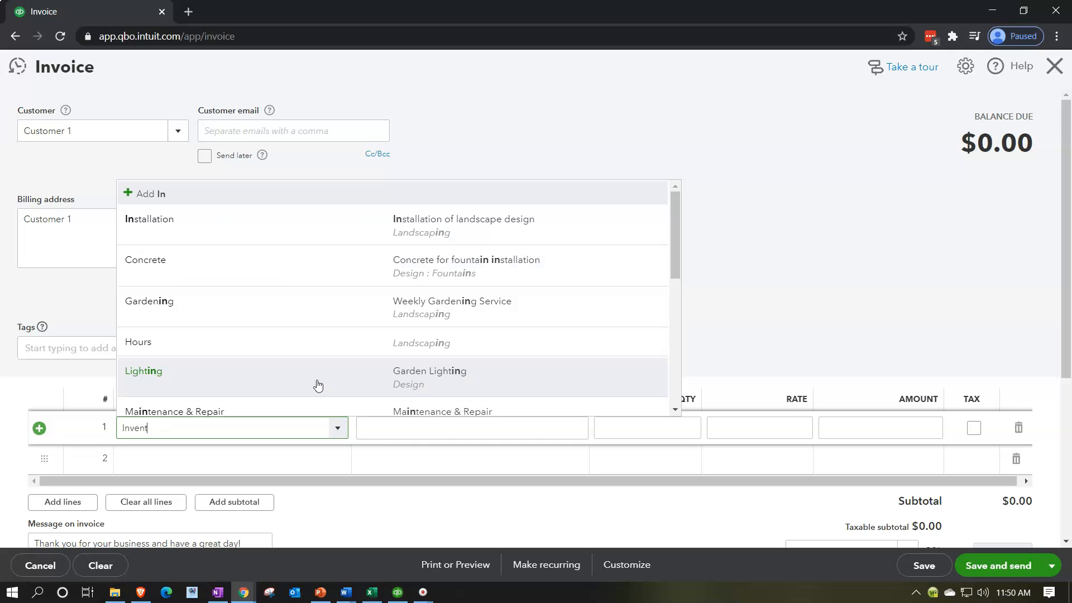
pyautogui.hotkey('shift', 'Left')
pyautogui.hotkey('shift', 'Left')
pyautogui.hotkey('shift', 'Left')
pyautogui.hotkey('shift', 'Left')
pyautogui.hotkey('shift', 'Left')
pyautogui.hotkey('shift', 'Left')
pyautogui.hotkey('shift', 'Left')
pyautogui.hotkey('shift', 'Left')
pyautogui.hotkey('shift', 'Left')
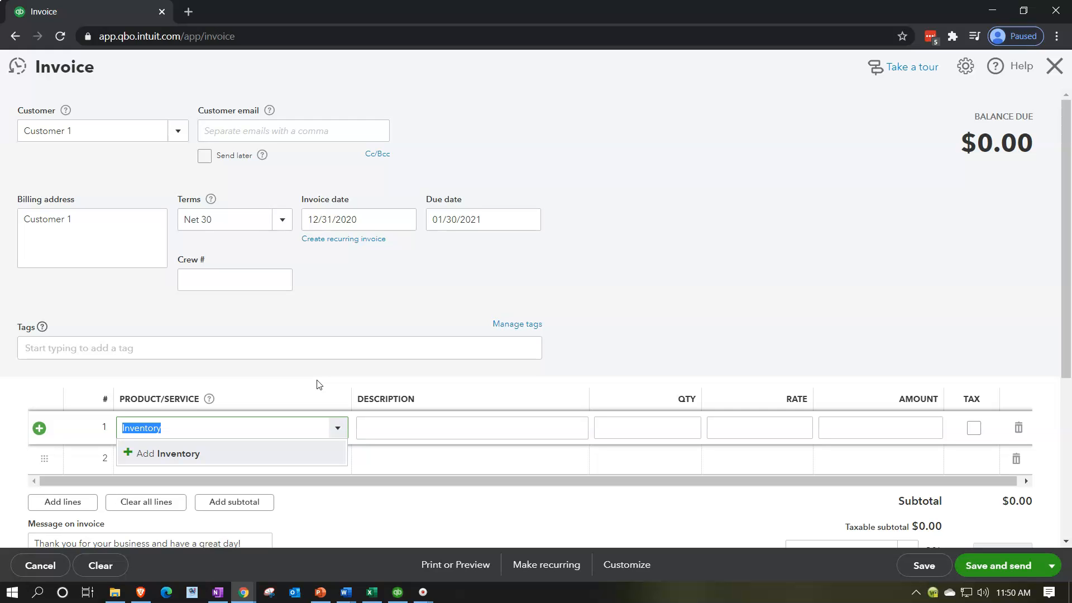
pyautogui.press('Return')
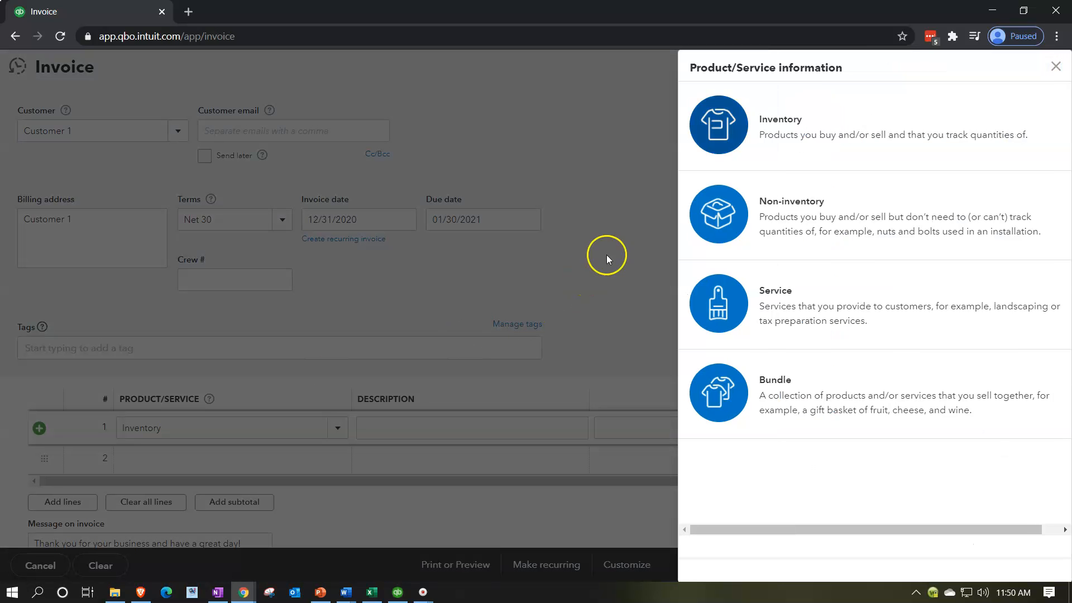
pyautogui.click(710, 133)
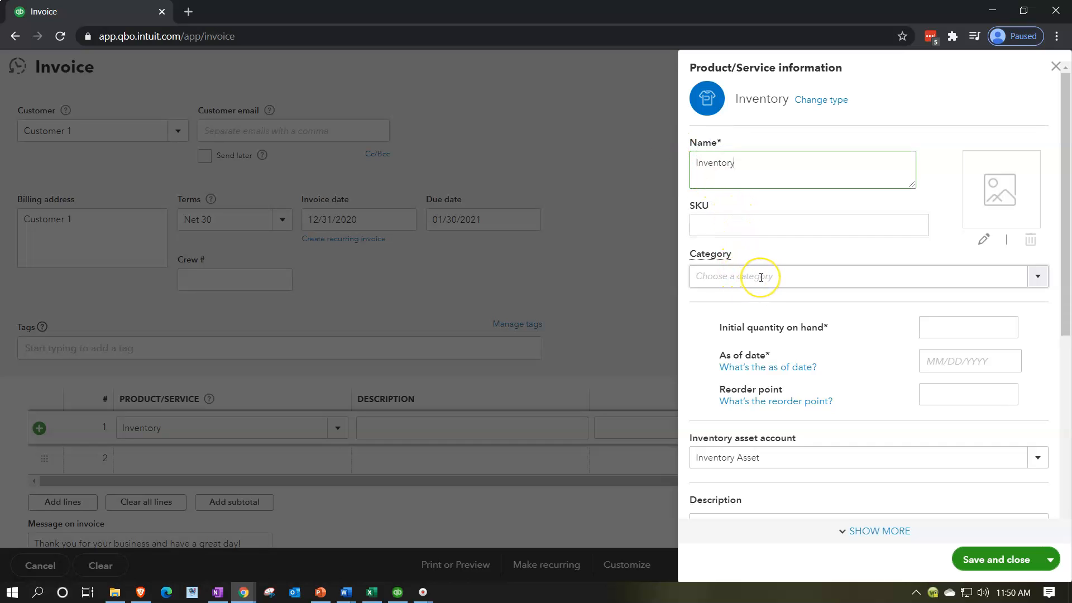
# Step: Set the new item's initial quantity on hand to 100 as of 12/27/2020
pyautogui.scroll(-1, 760, 277)
pyautogui.click(929, 258)
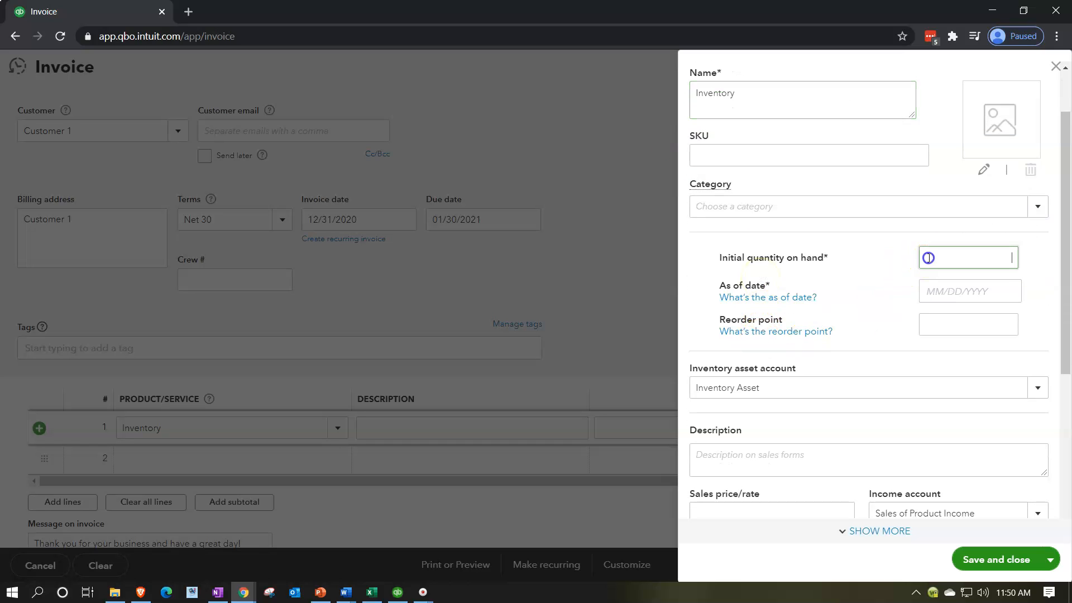
pyautogui.write('100')
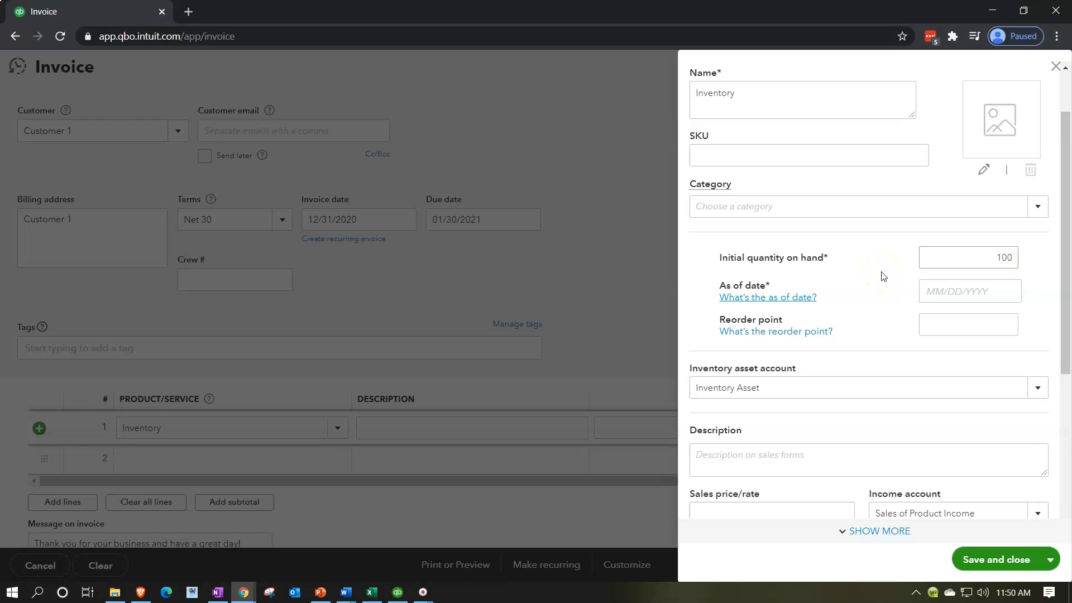
pyautogui.click(923, 290)
pyautogui.write('12/27/2020')
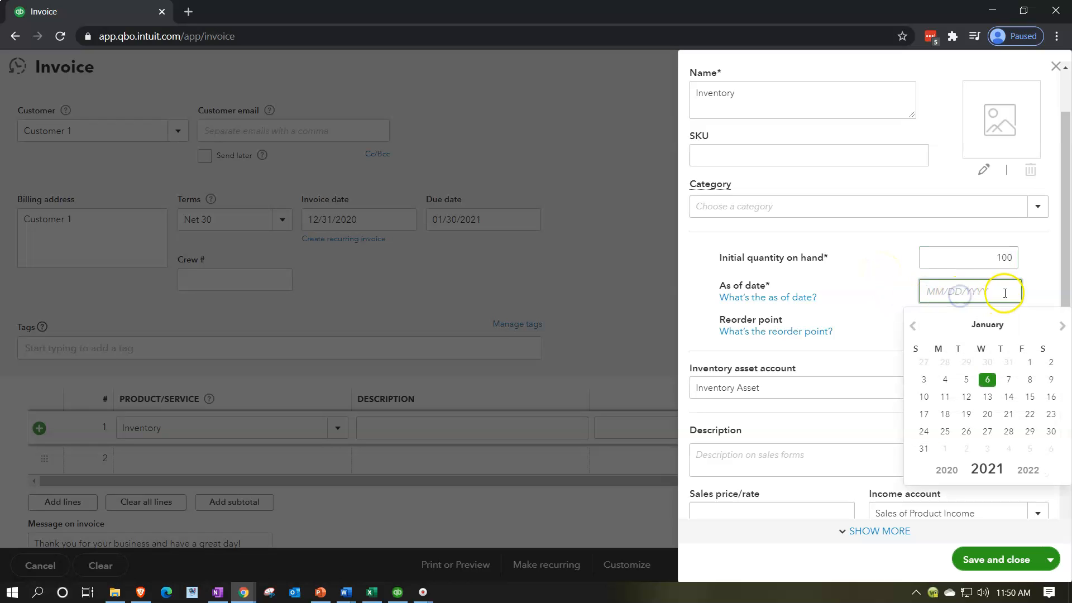
pyautogui.click(911, 327)
pyautogui.click(966, 431)
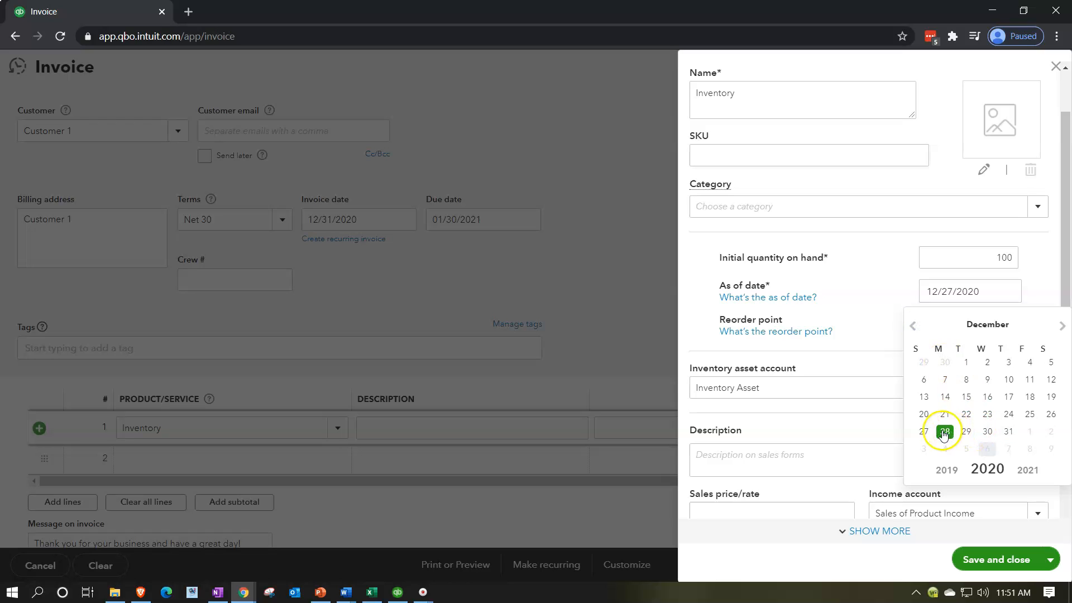
pyautogui.click(926, 431)
pyautogui.click(933, 326)
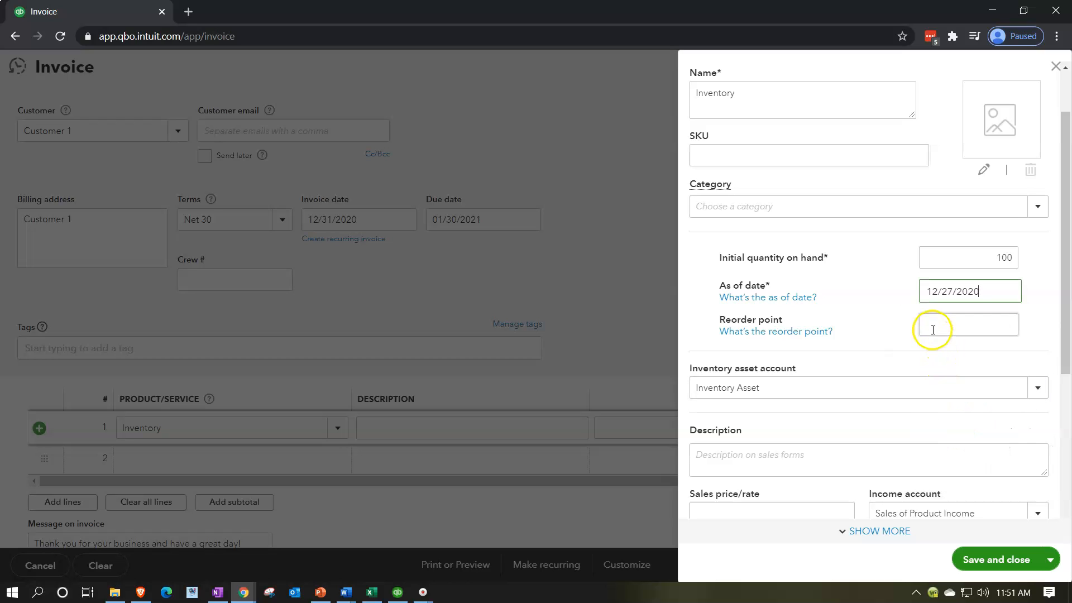
# Step: Enter Inventory as the item's sales description and set its sales price to 1,000
pyautogui.scroll(-1, 891, 315)
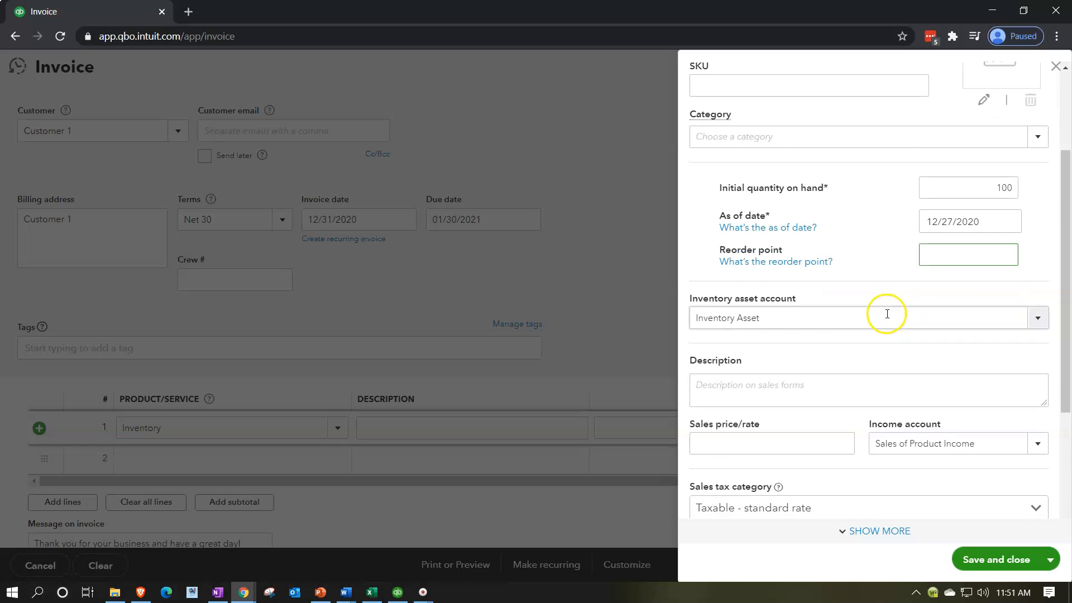
pyautogui.scroll(-1, 874, 316)
pyautogui.click(805, 327)
pyautogui.write('Inventory')
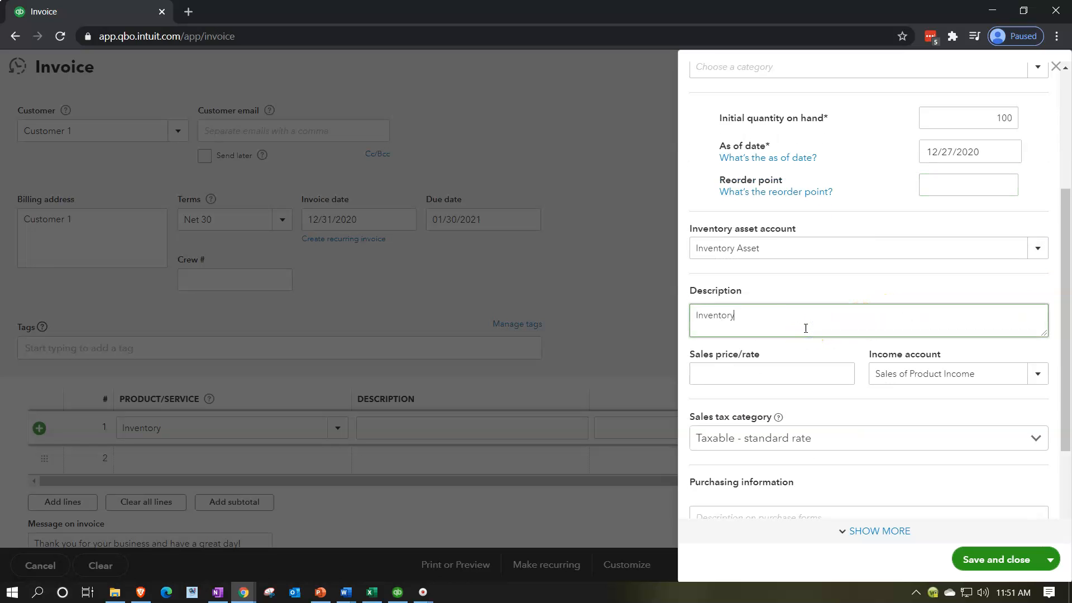
pyautogui.scroll(-1, 805, 327)
pyautogui.click(772, 309)
pyautogui.write('1000')
pyautogui.press('Tab')
pyautogui.press('Tab')
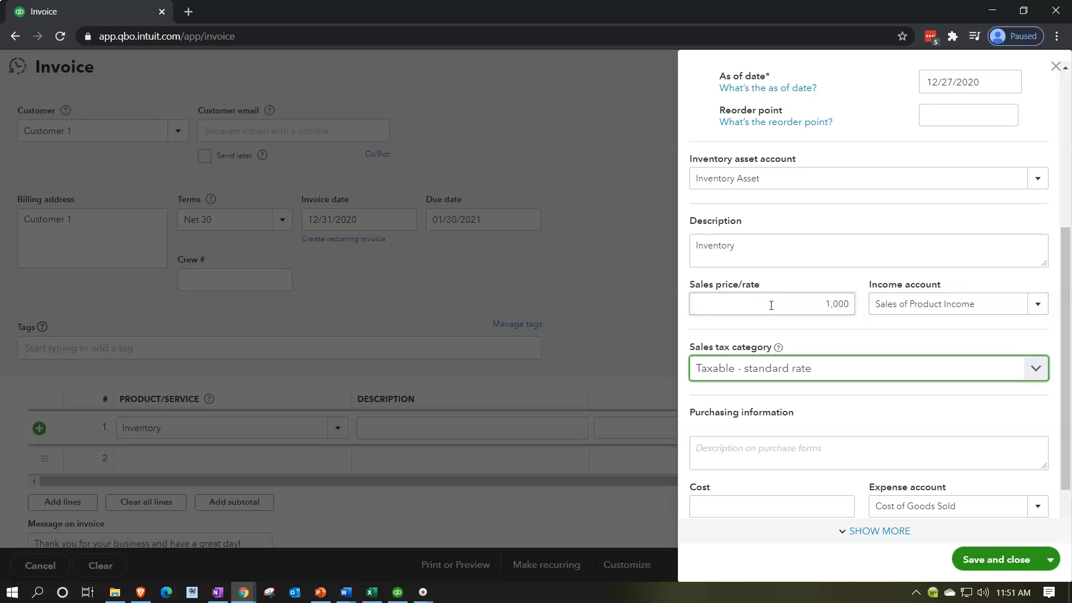
# Step: Set the item's purchase cost to 600 and save the new product to the invoice line
pyautogui.scroll(-1, 771, 305)
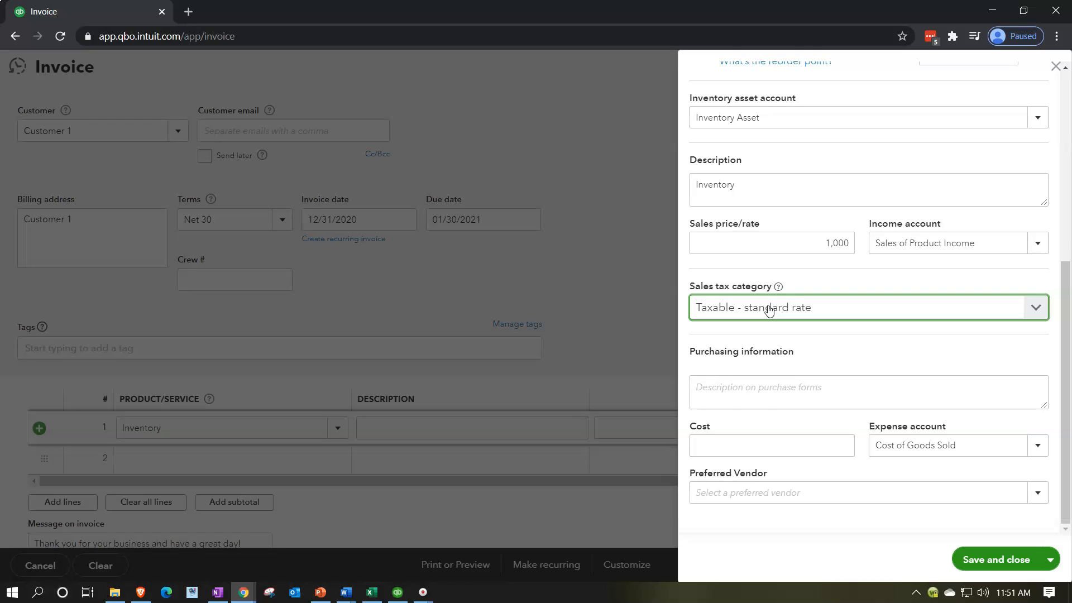
pyautogui.click(735, 453)
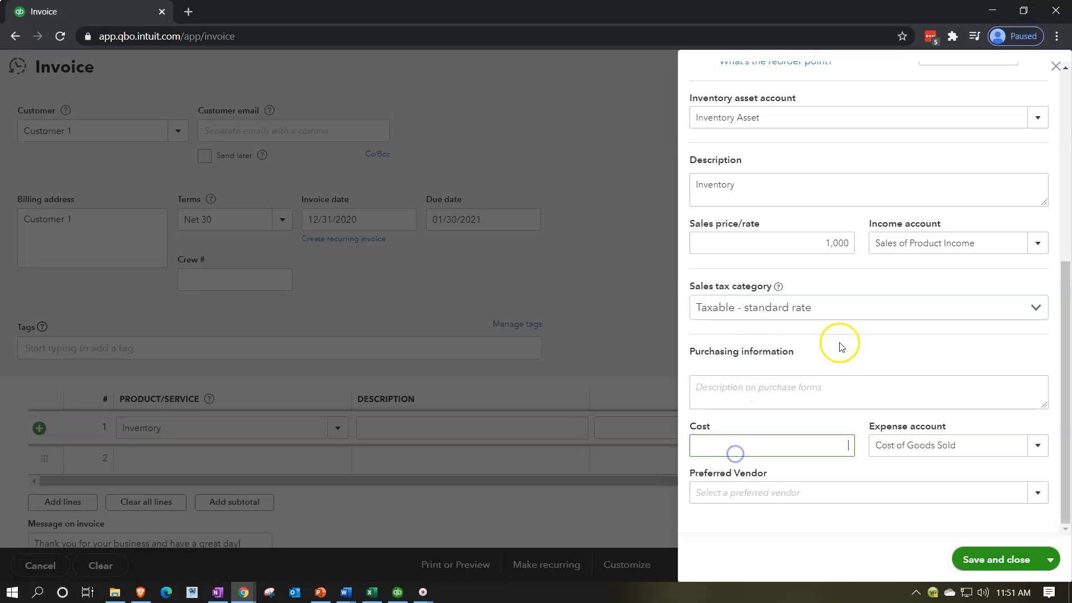
pyautogui.write('600')
pyautogui.press('Tab')
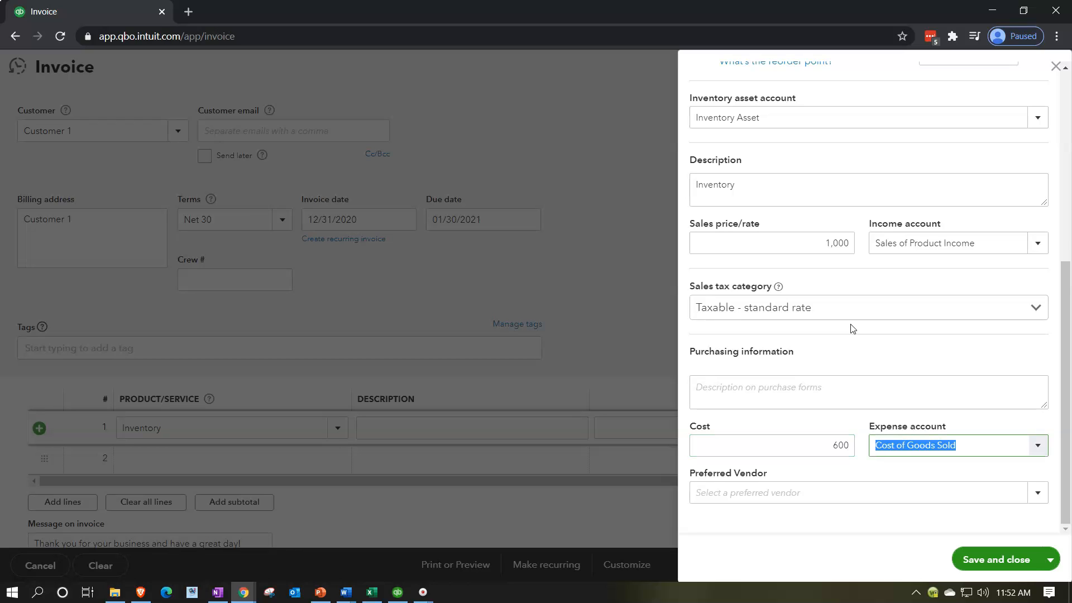
pyautogui.press('Tab')
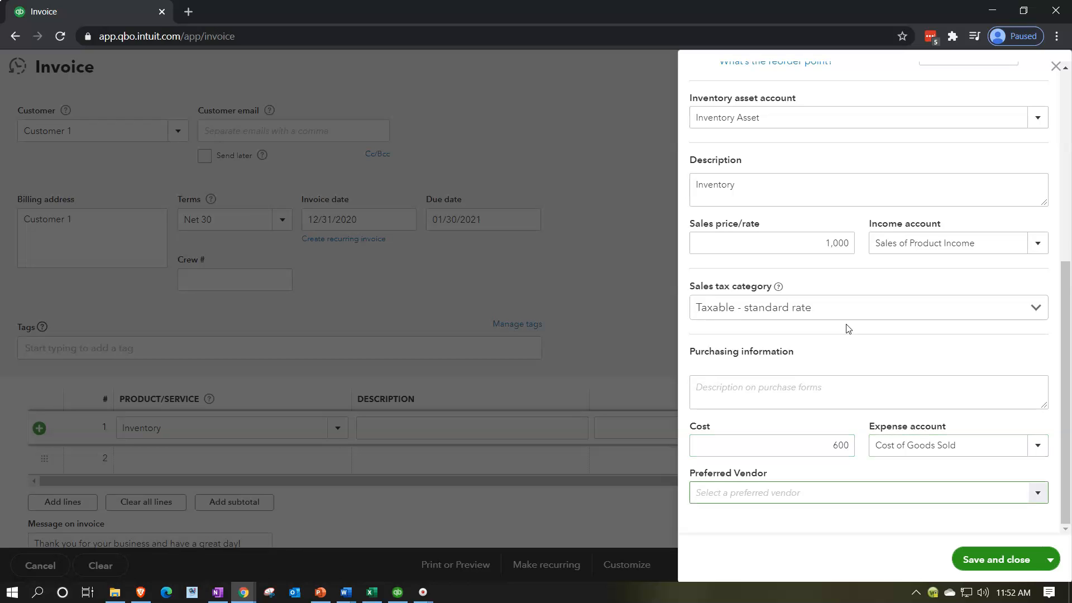
pyautogui.click(971, 562)
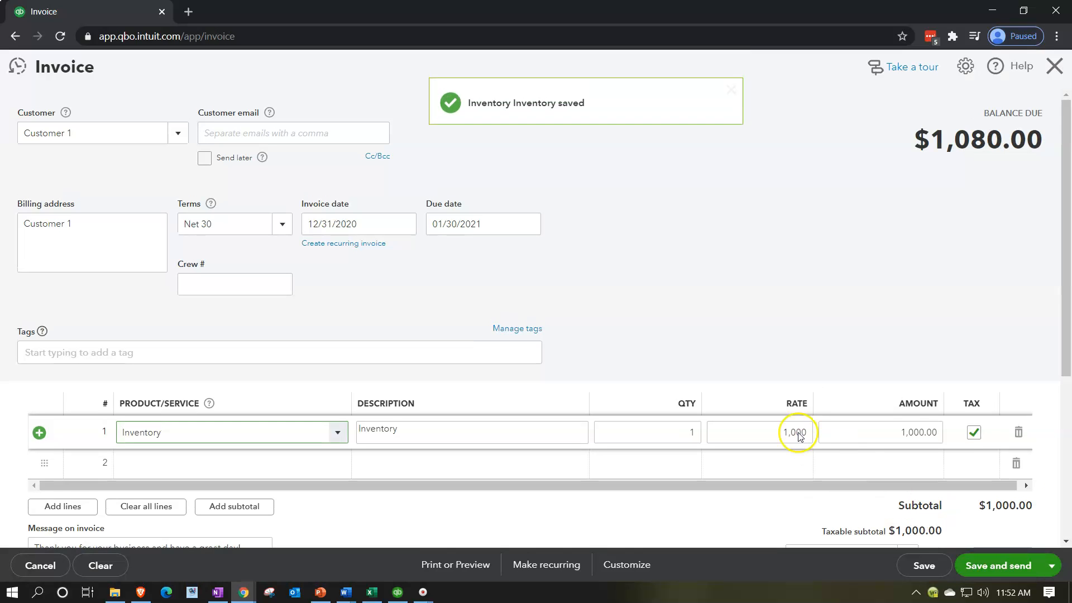
# Step: Review the invoice's line item, sales tax and balance due
pyautogui.scroll(-2, 732, 344)
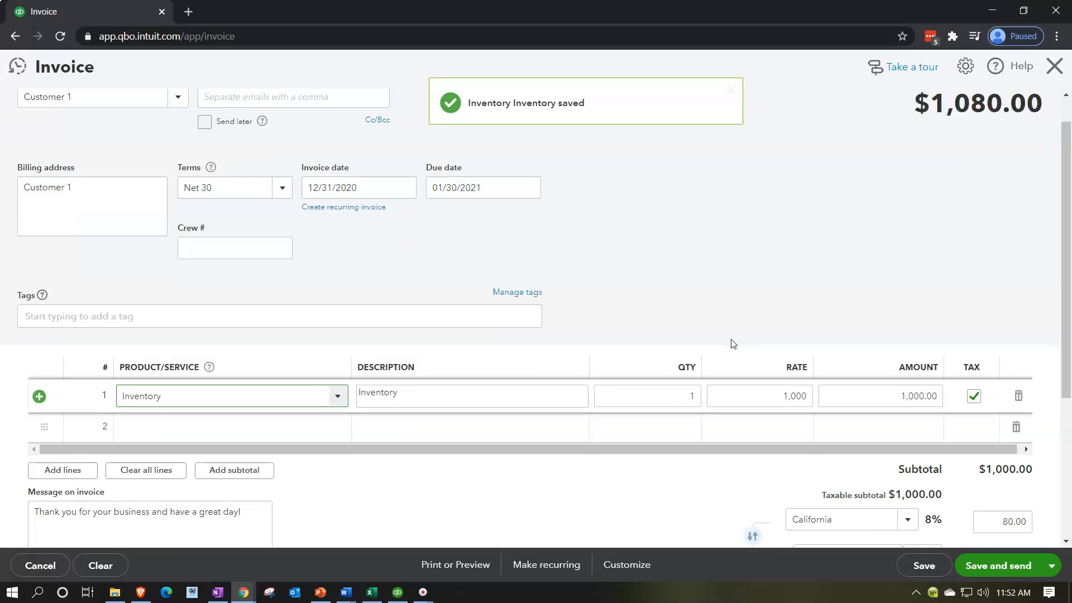
pyautogui.scroll(2, 731, 343)
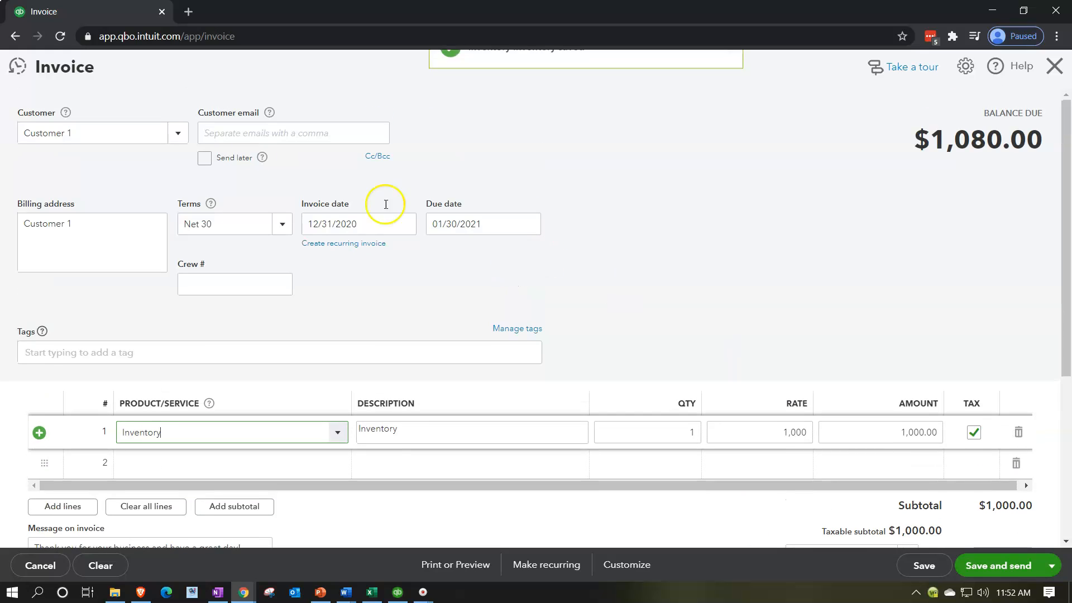
pyautogui.scroll(-3, 959, 240)
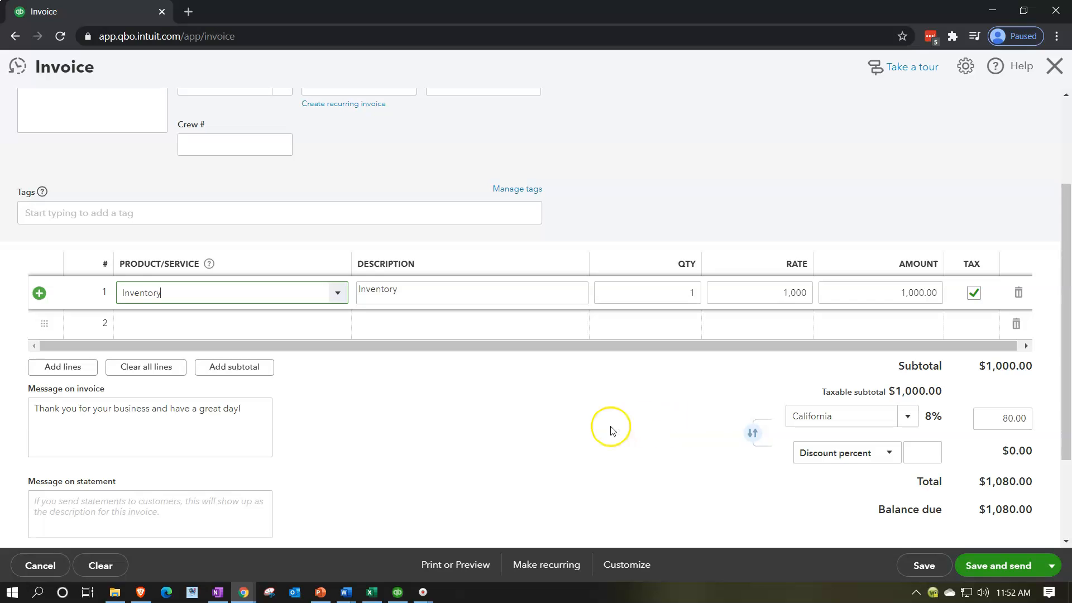
# Step: Save the completed invoice and close the form
pyautogui.scroll(-2, 611, 430)
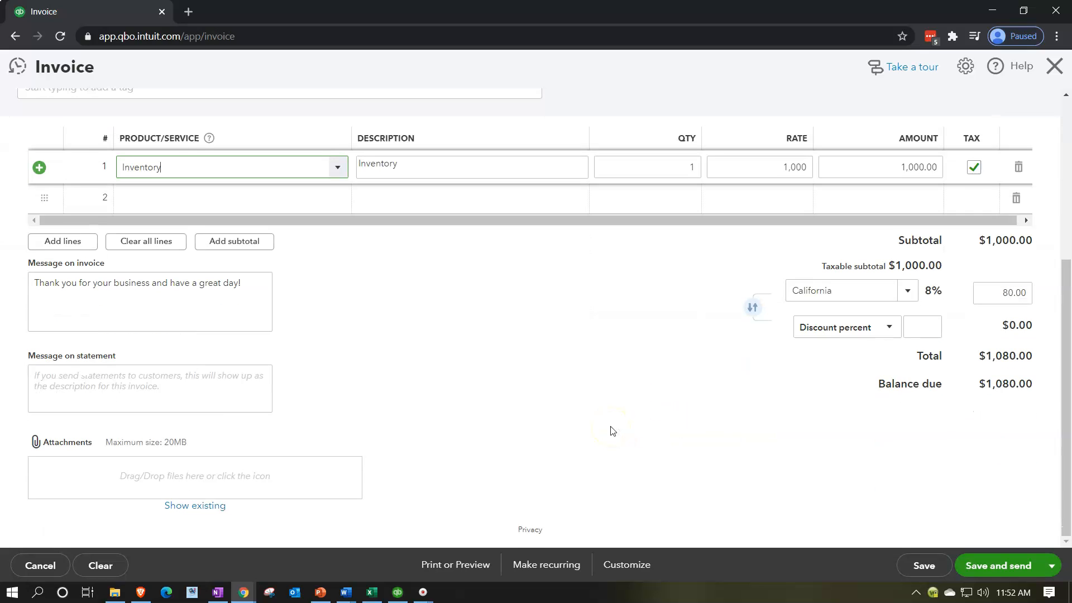
pyautogui.click(1050, 566)
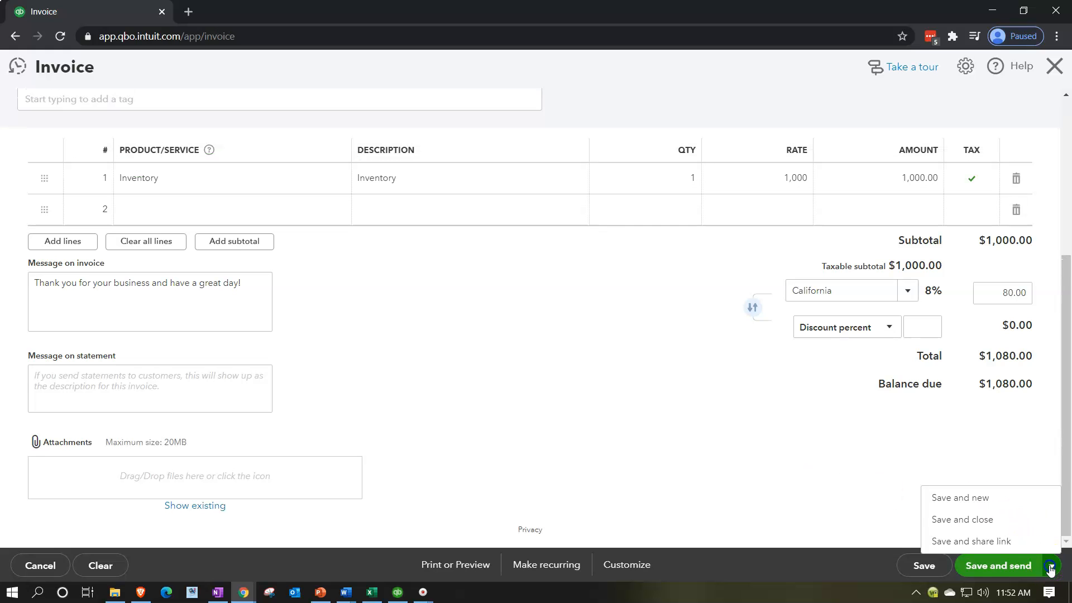
pyautogui.click(990, 527)
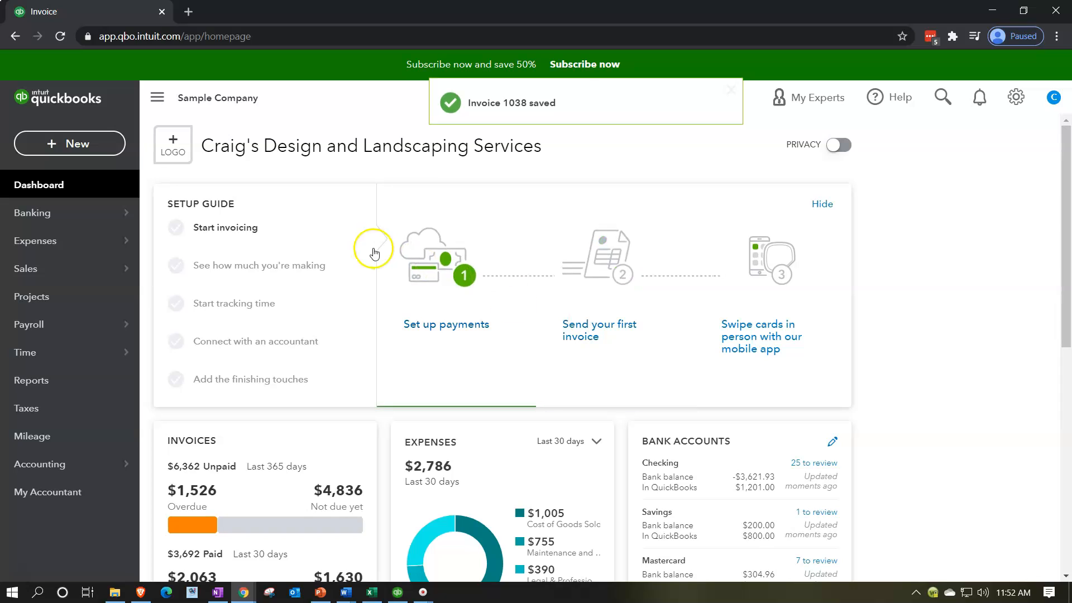
# Step: Duplicate the QuickBooks browser tab twice so that three copies are open
pyautogui.rightClick(118, 10)
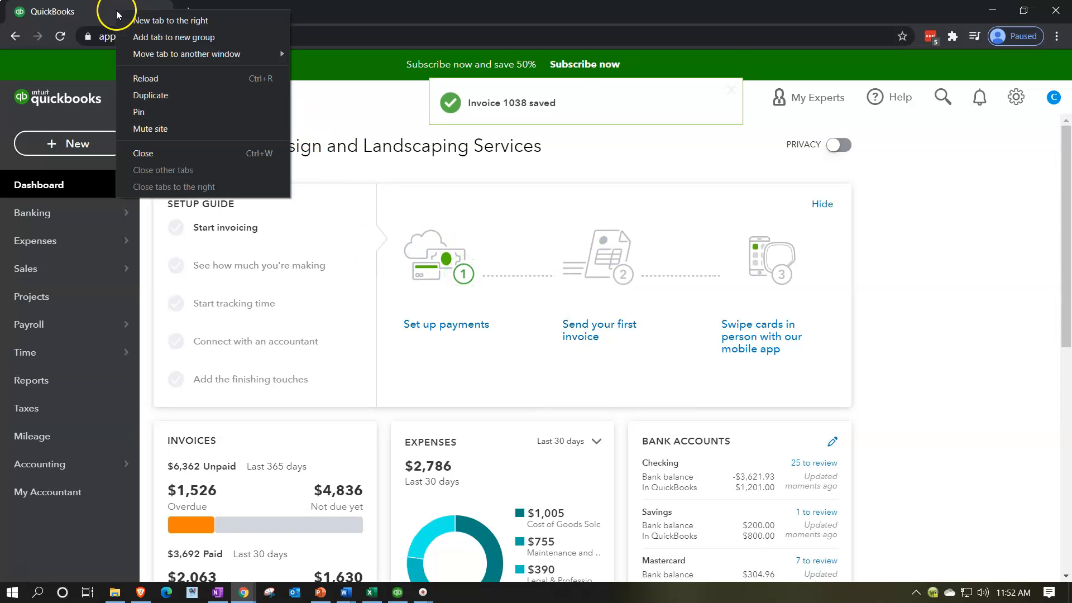
pyautogui.click(143, 95)
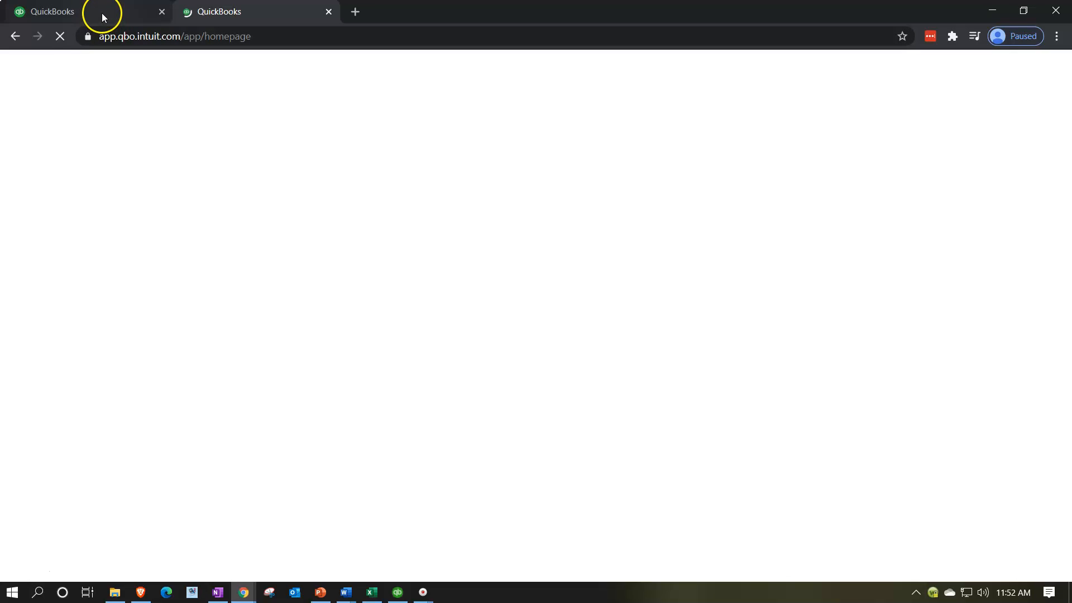
pyautogui.click(104, 16)
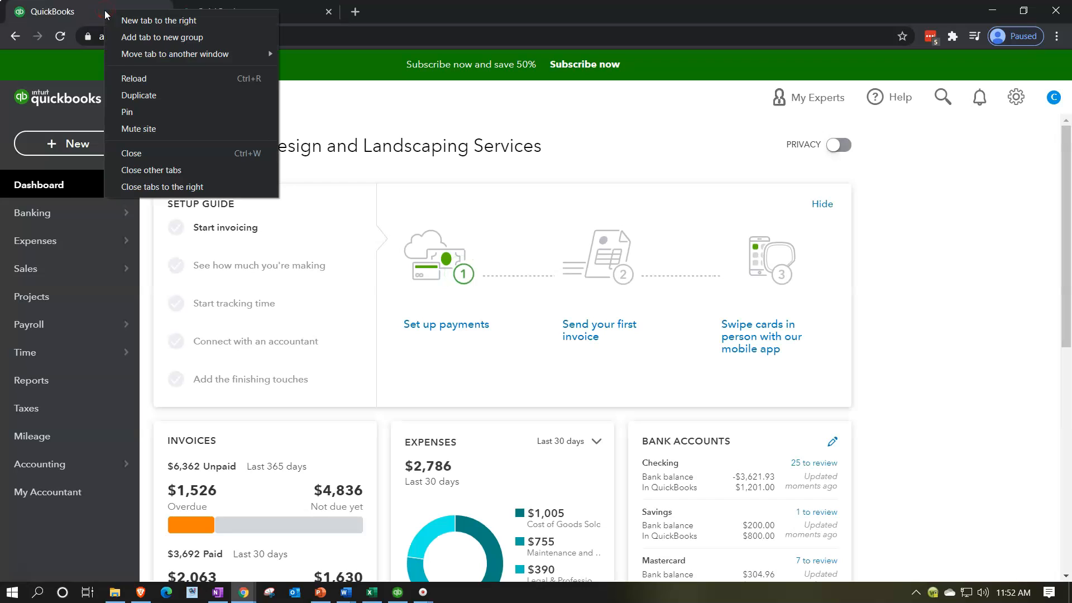
pyautogui.click(130, 91)
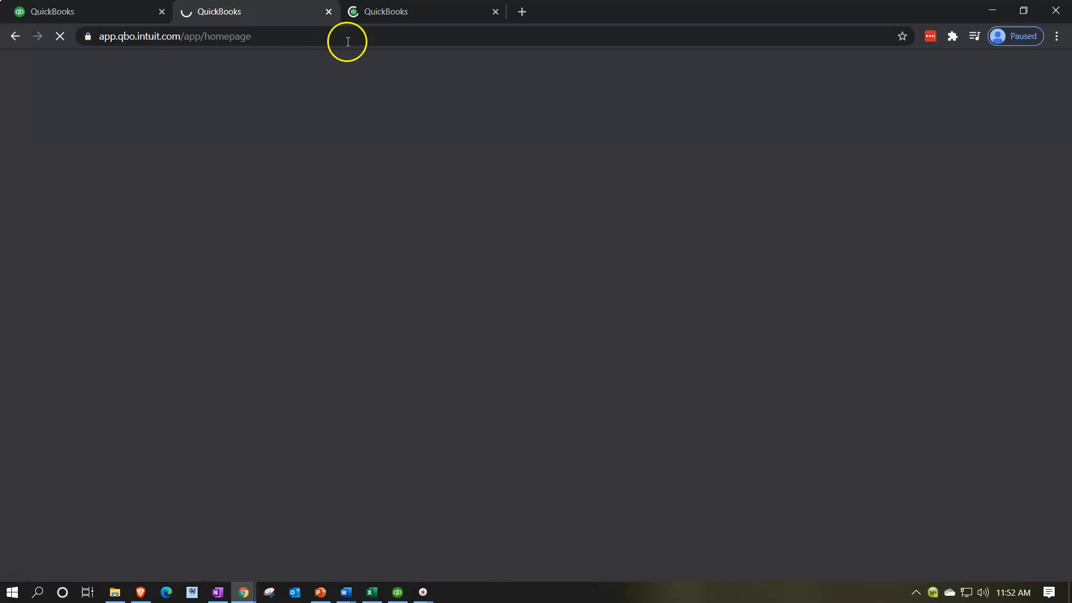
# Step: Open the Balance Sheet report in the third browser tab
pyautogui.click(386, 13)
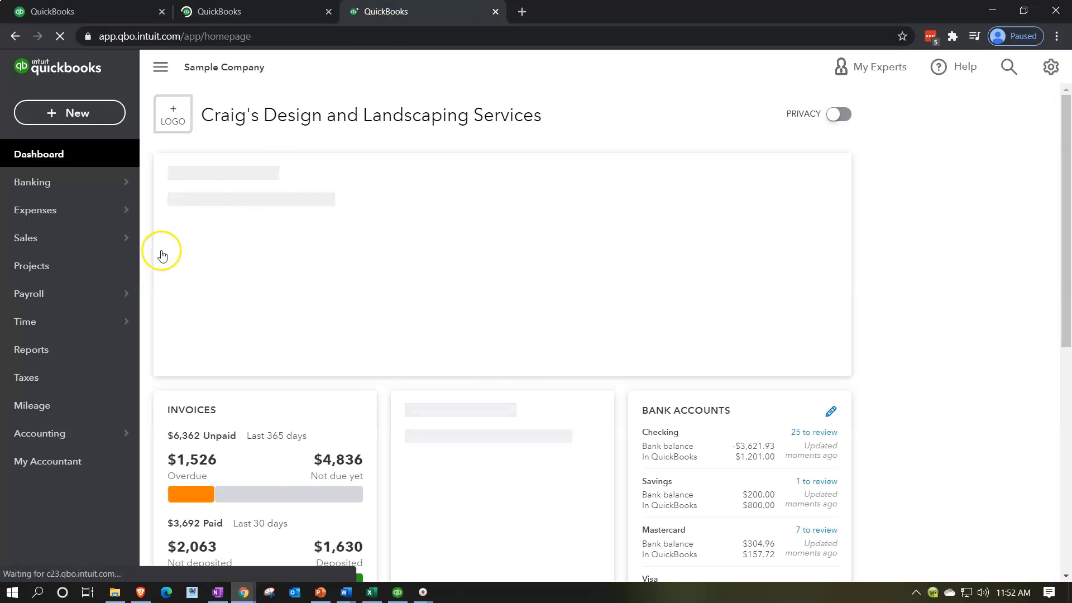
pyautogui.click(79, 352)
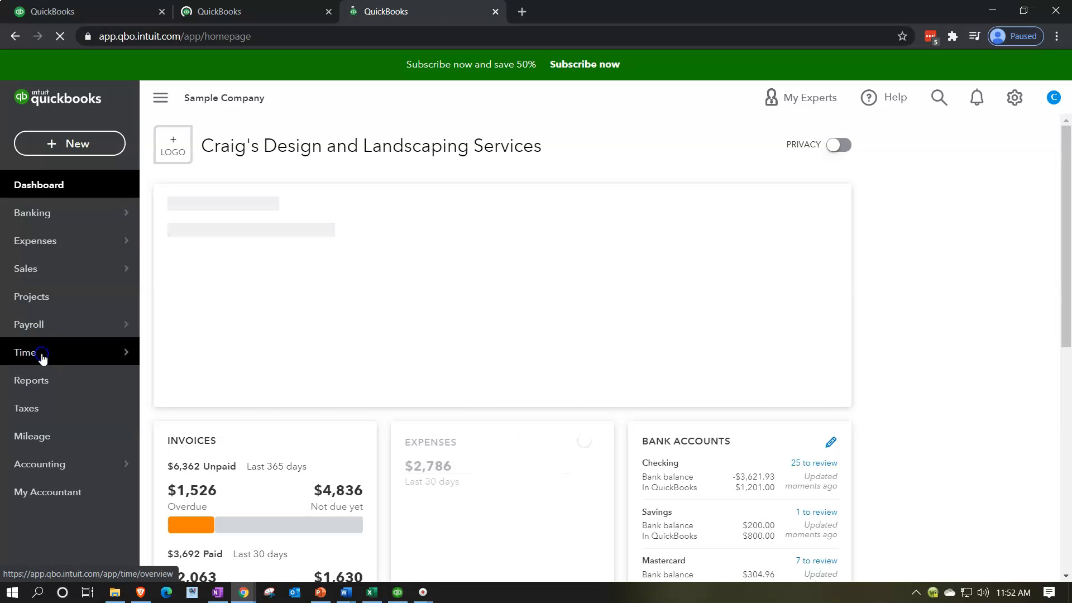
pyautogui.click(46, 381)
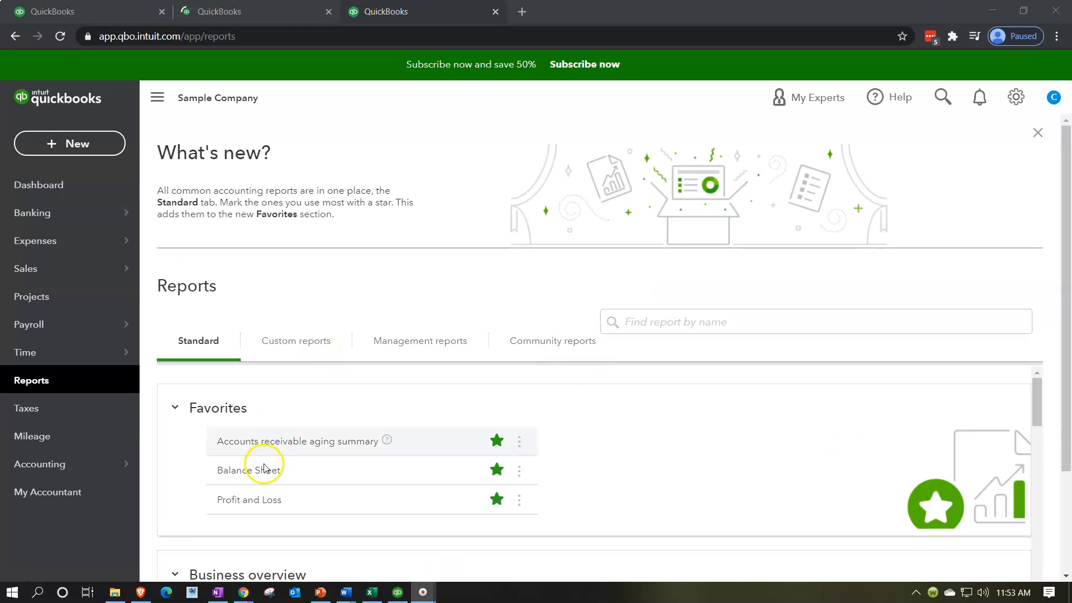
pyautogui.click(261, 472)
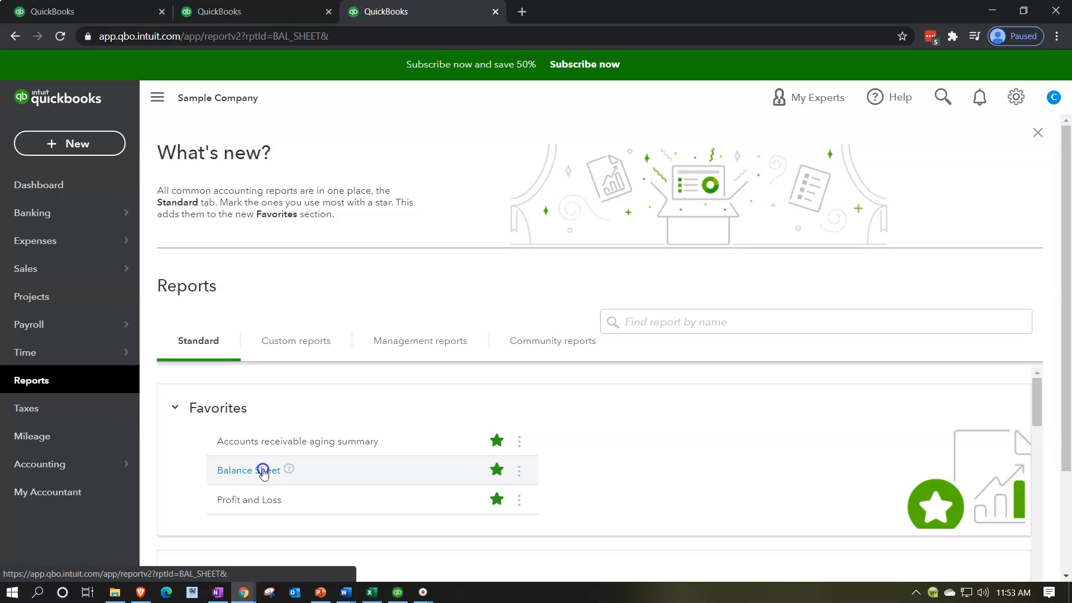
# Step: Run the Balance Sheet for the period 01/01/2020 to 12/31/2020
pyautogui.scroll(-3, 364, 333)
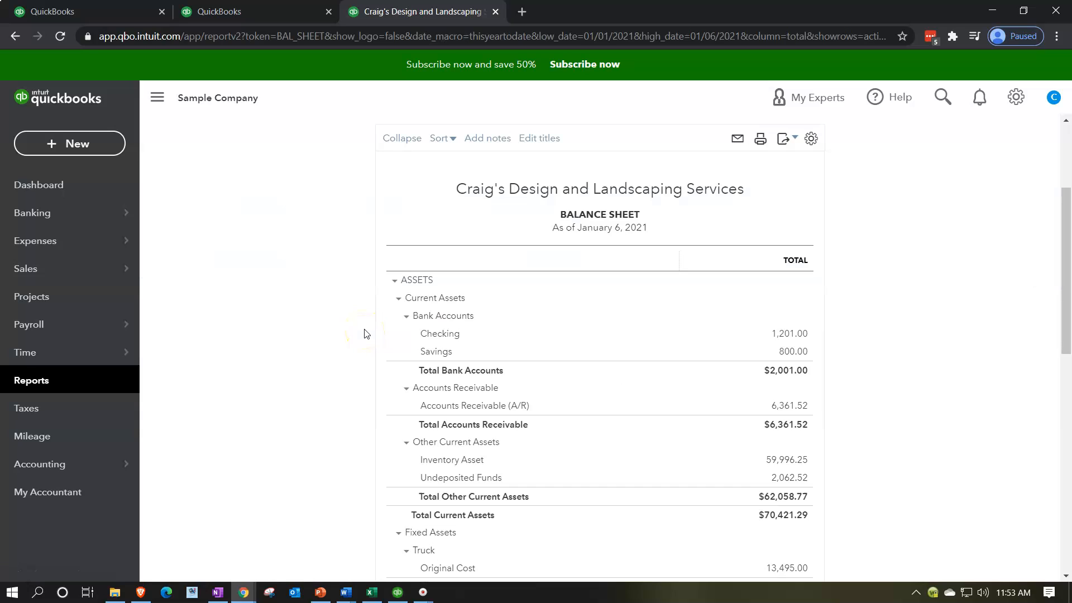
pyautogui.scroll(3, 364, 333)
pyautogui.click(374, 209)
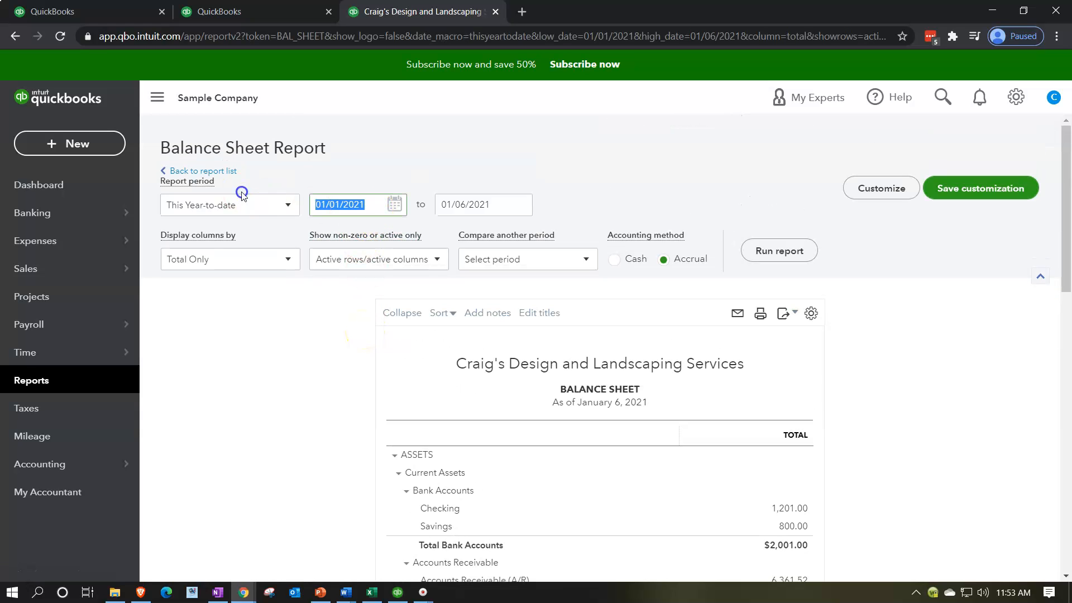
pyautogui.write('01/01/2020')
pyautogui.press('Tab')
pyautogui.write('12/31/2')
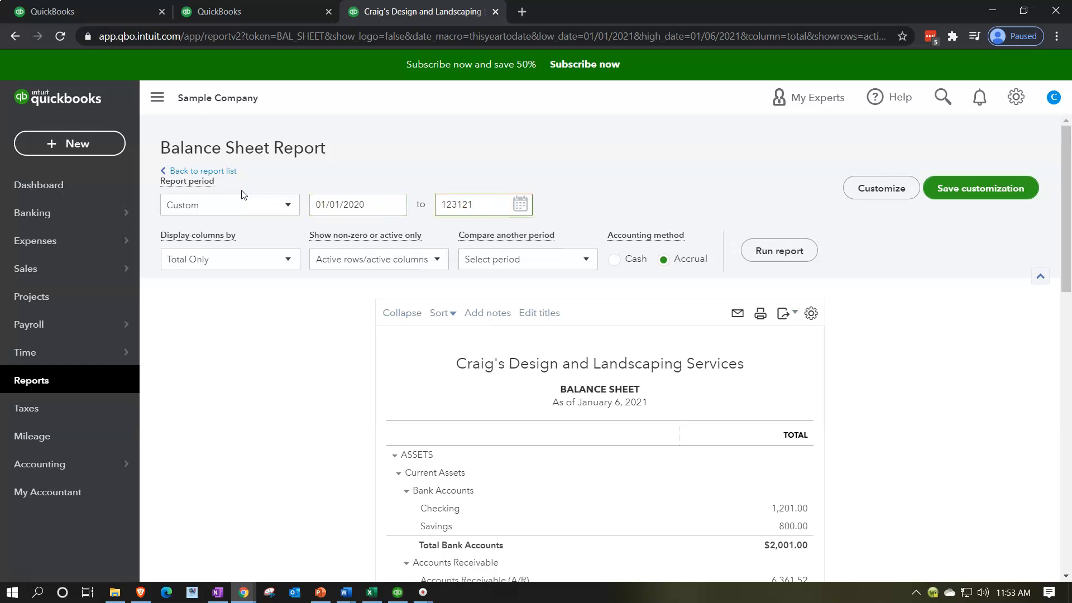
pyautogui.write('020')
pyautogui.press('Tab')
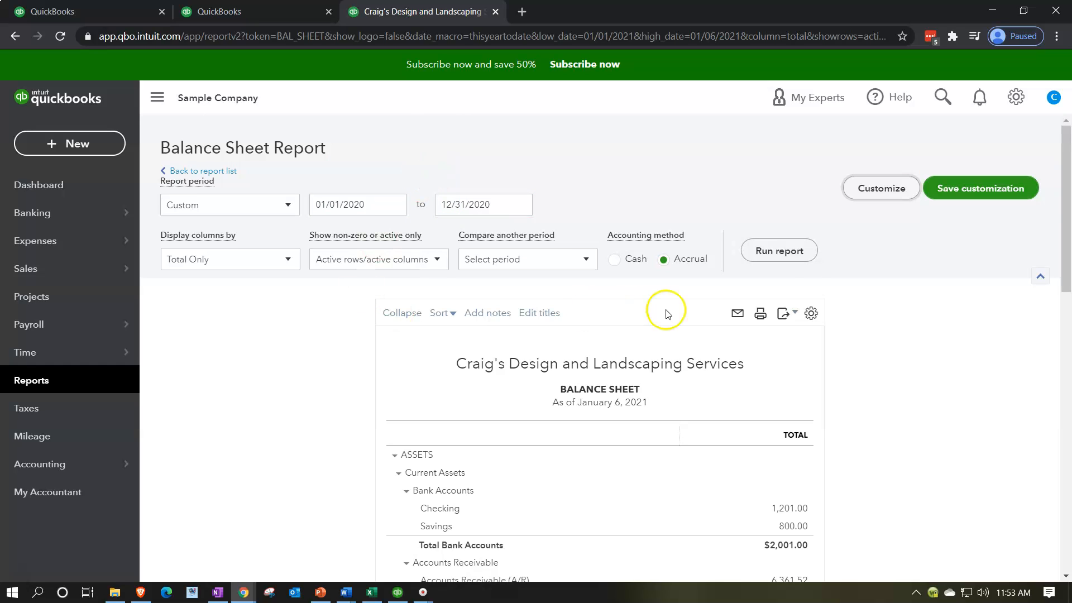
pyautogui.click(777, 250)
pyautogui.scroll(-3, 346, 360)
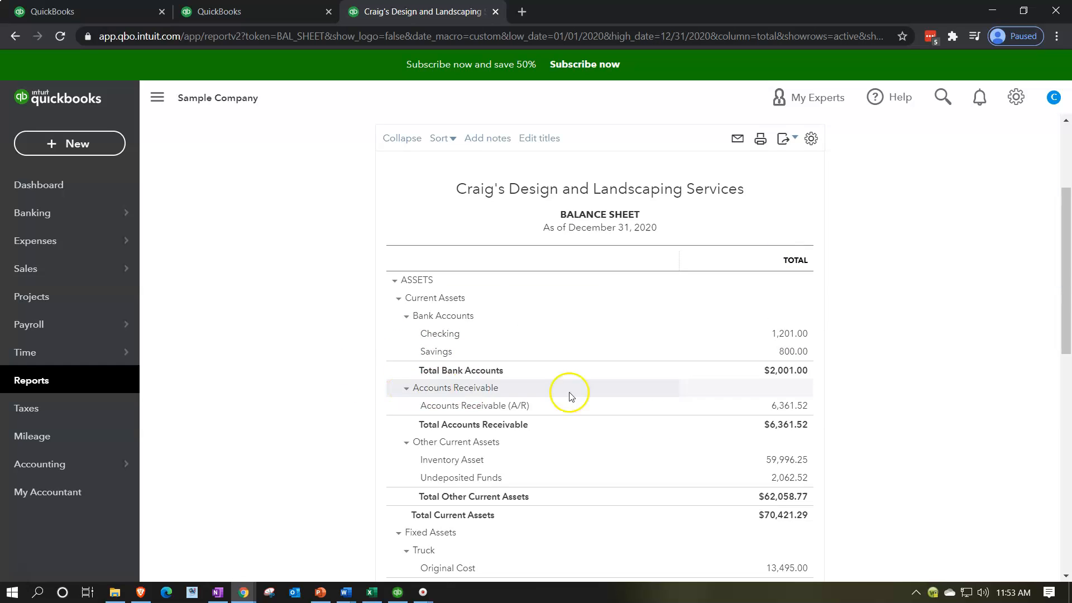
# Step: Review the transactions behind Accounts Receivable (A/R), including Customer 1's 12/31/2020 invoice amount, and return to the balance sheet
pyautogui.click(801, 400)
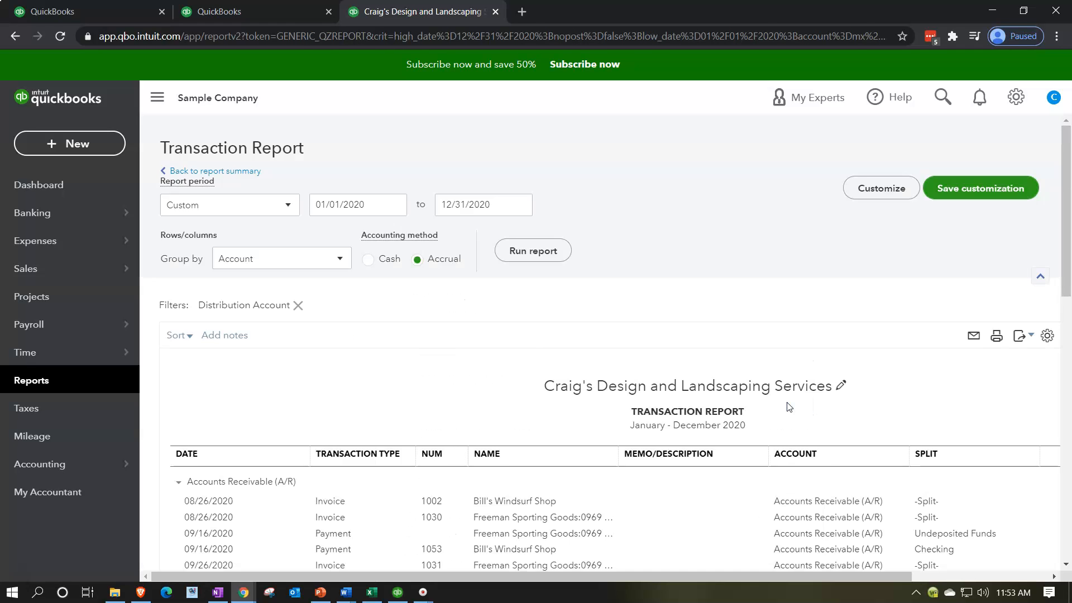
pyautogui.scroll(-15, 665, 372)
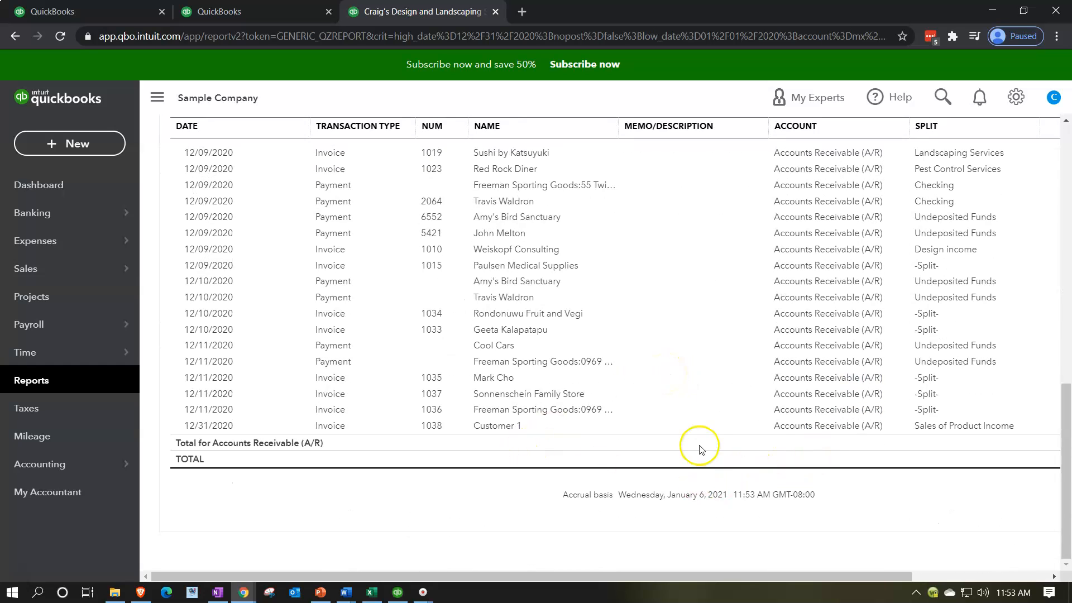
pyautogui.click(157, 97)
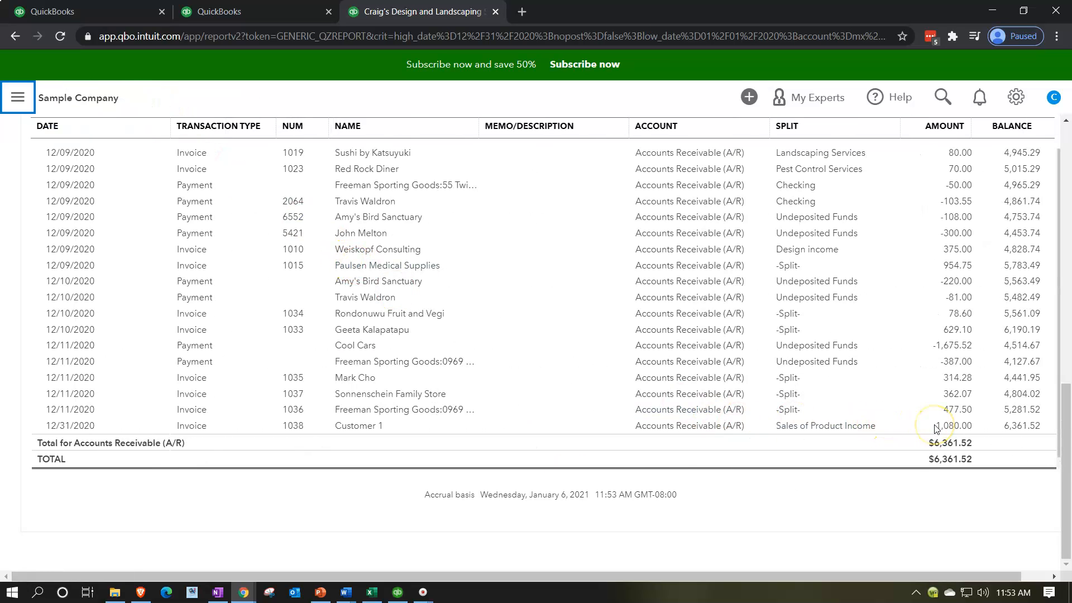
pyautogui.scroll(10, 212, 218)
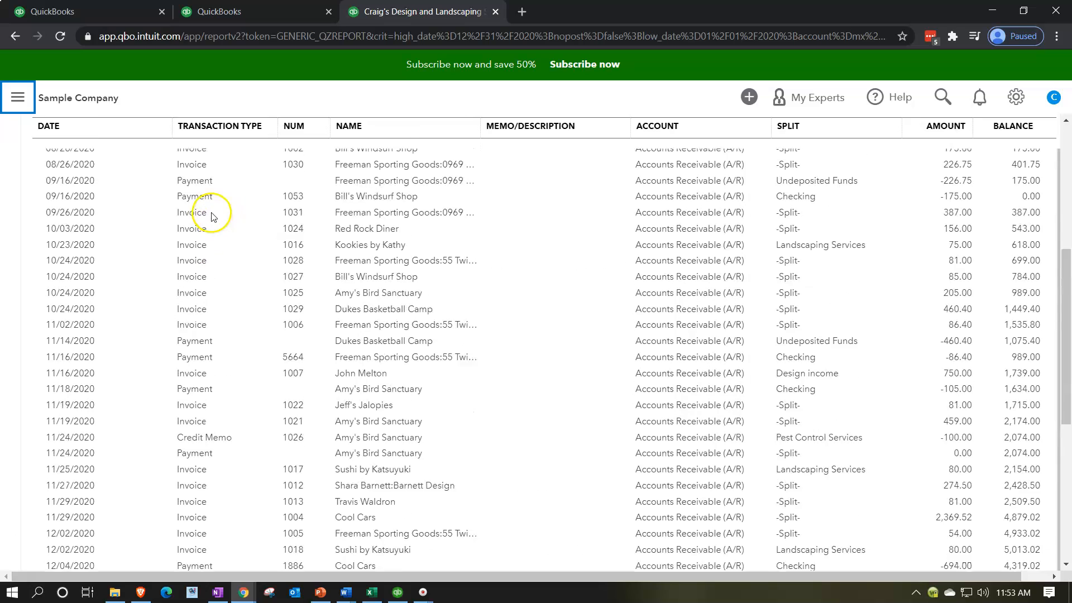
pyautogui.scroll(7, 211, 212)
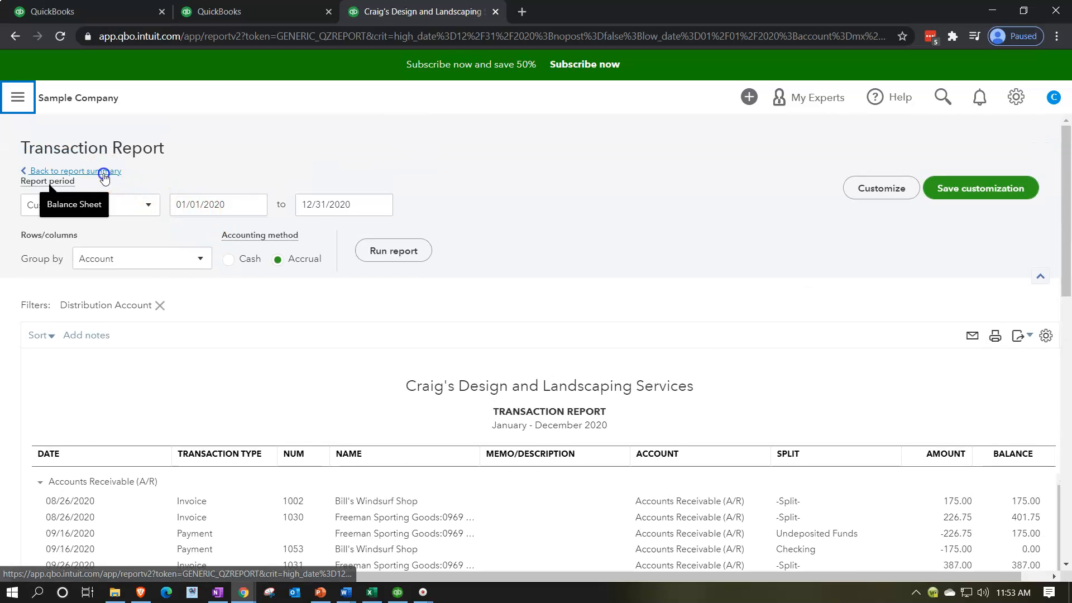
pyautogui.click(104, 175)
# Step: Open the Profit and Loss report in the second browser tab
pyautogui.click(235, 11)
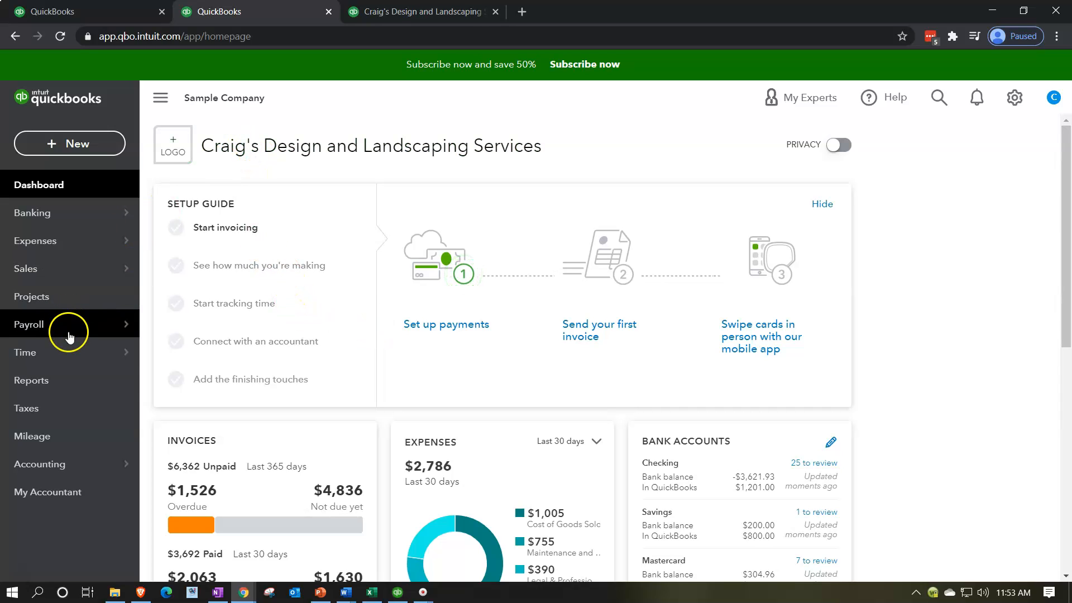
pyautogui.click(88, 386)
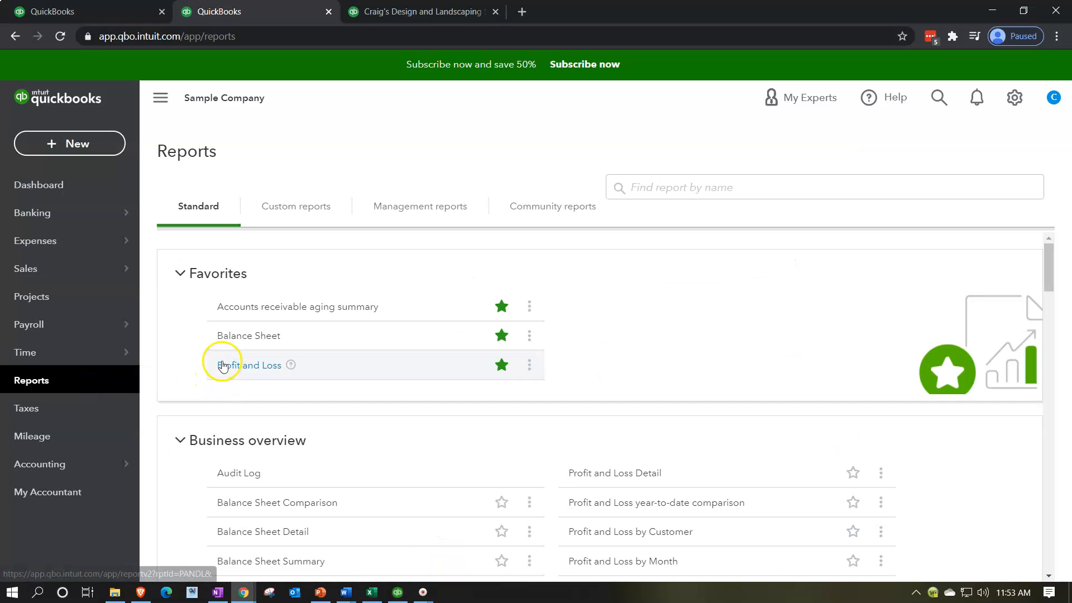
pyautogui.click(221, 364)
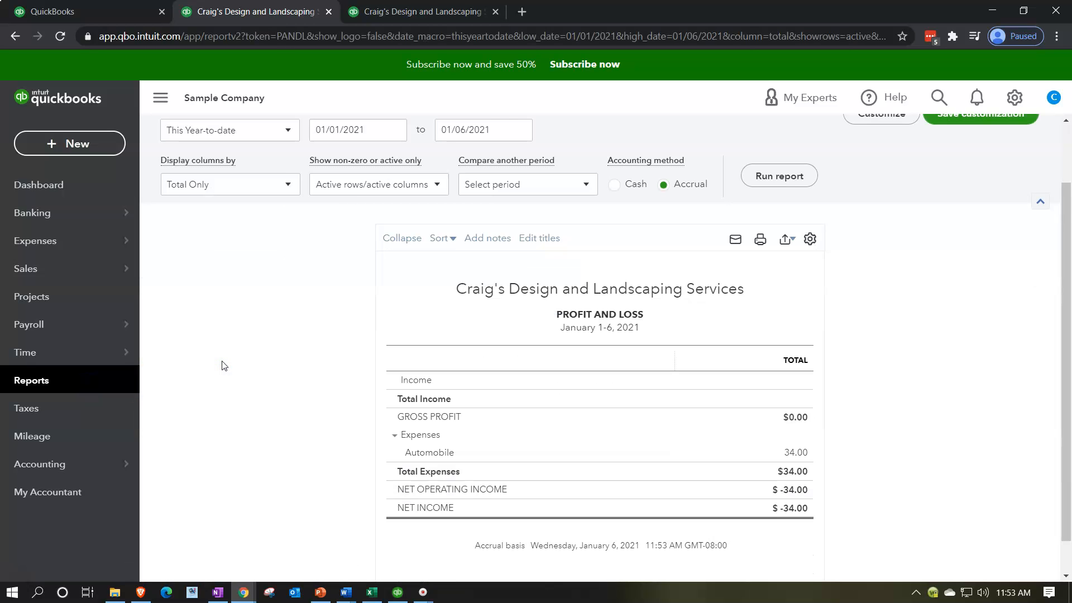
# Step: Run the Profit and Loss report for the period 01/01/2020 to 12/31/2020
pyautogui.scroll(2, 254, 357)
pyautogui.click(377, 208)
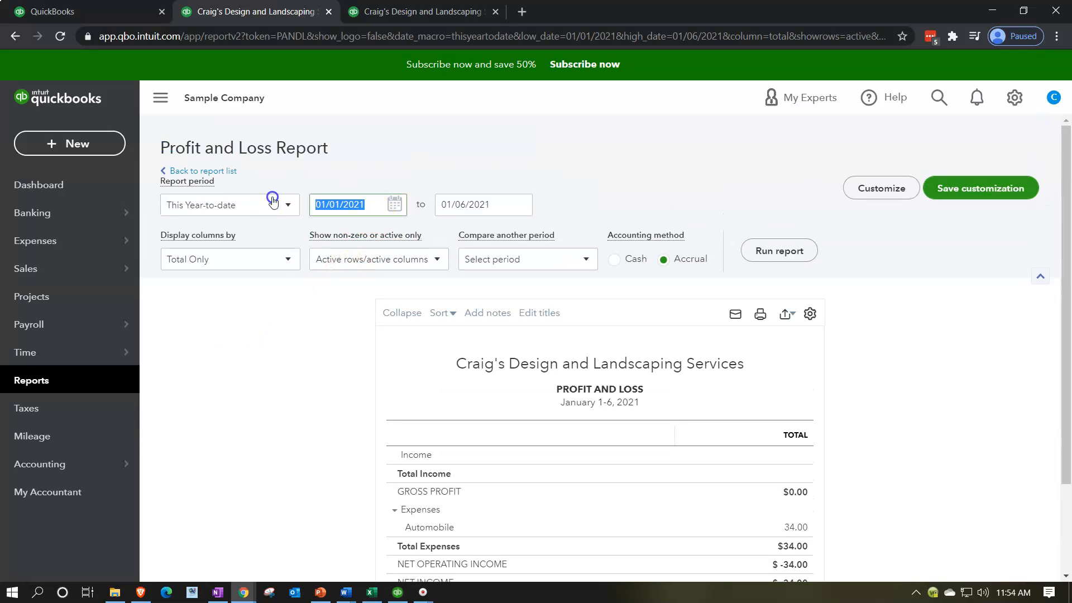
pyautogui.write('01/01/2020')
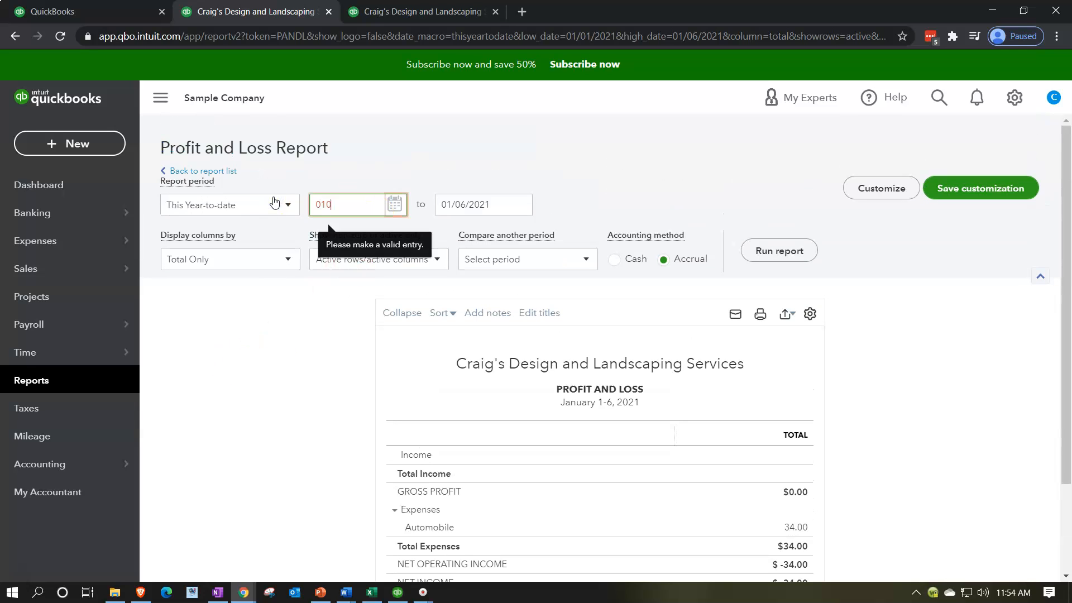
pyautogui.press('Tab')
pyautogui.write('12/31/2020')
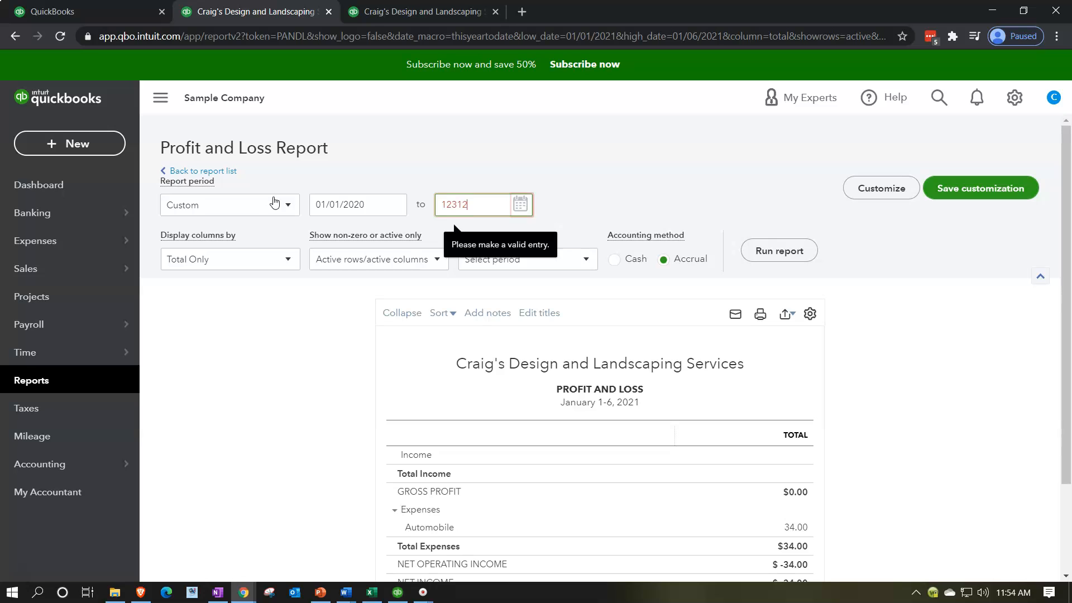
pyautogui.click(400, 243)
pyautogui.click(756, 252)
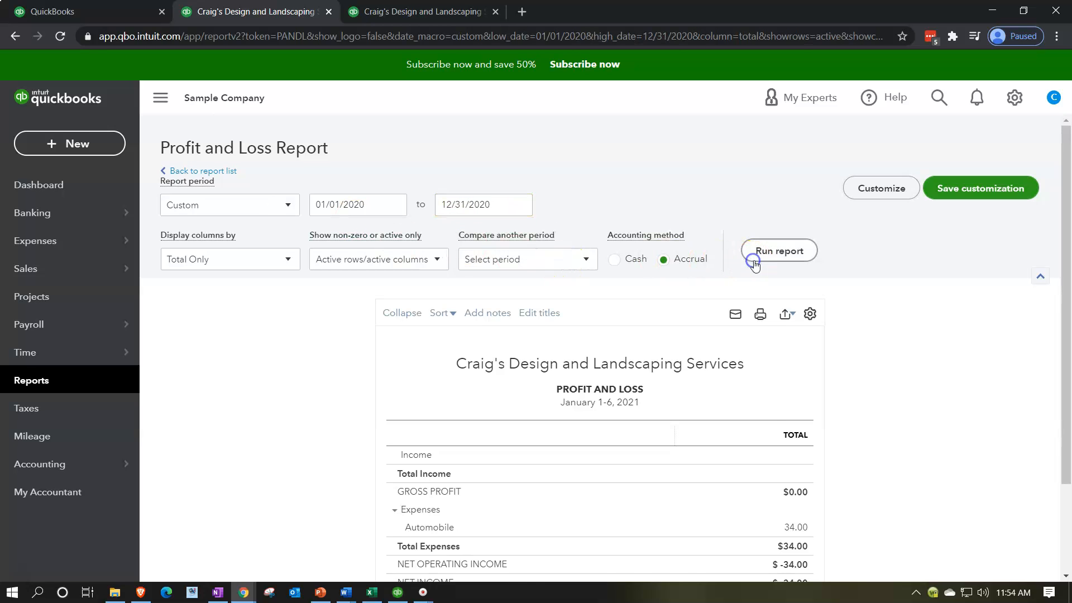
pyautogui.scroll(-3, 718, 268)
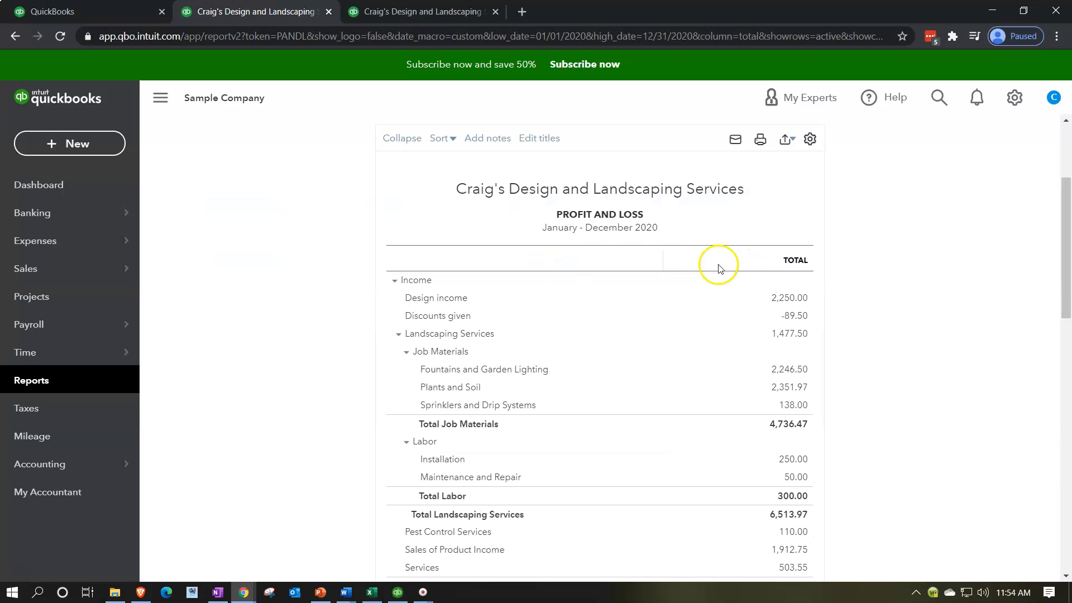
# Step: Collapse the navigation menu, review the transactions behind Sales of Product Income, and return to the Profit and Loss report
pyautogui.click(160, 99)
pyautogui.scroll(-1, 211, 361)
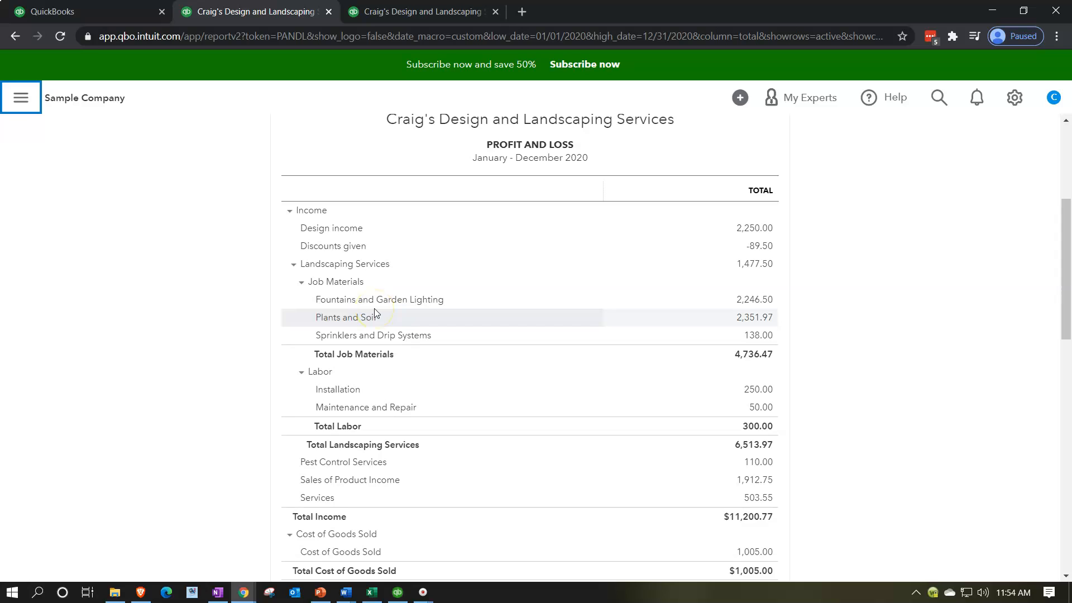
pyautogui.scroll(-2, 283, 424)
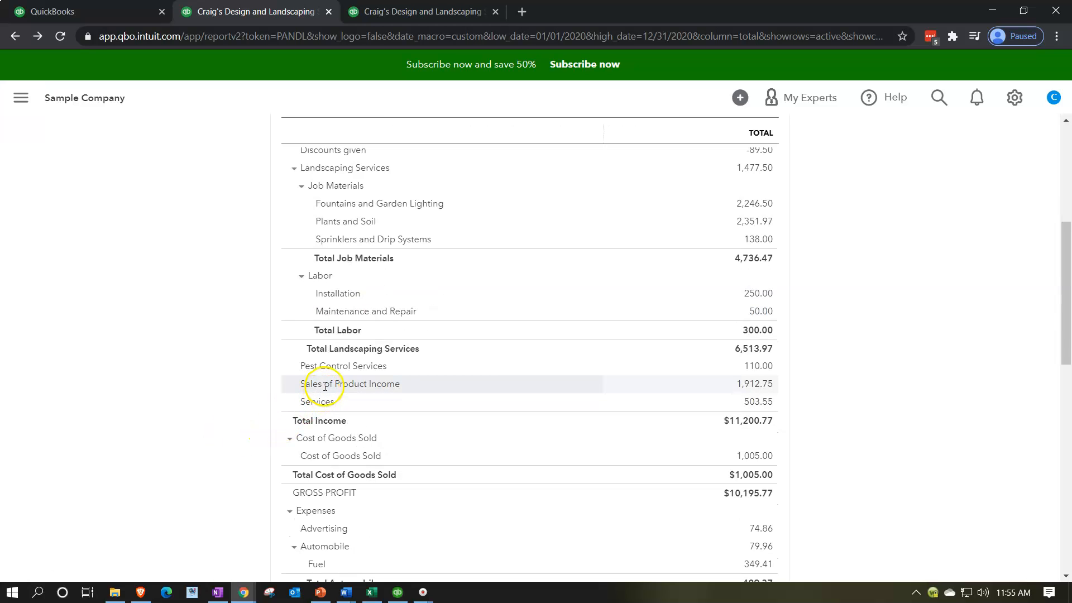
pyautogui.click(763, 385)
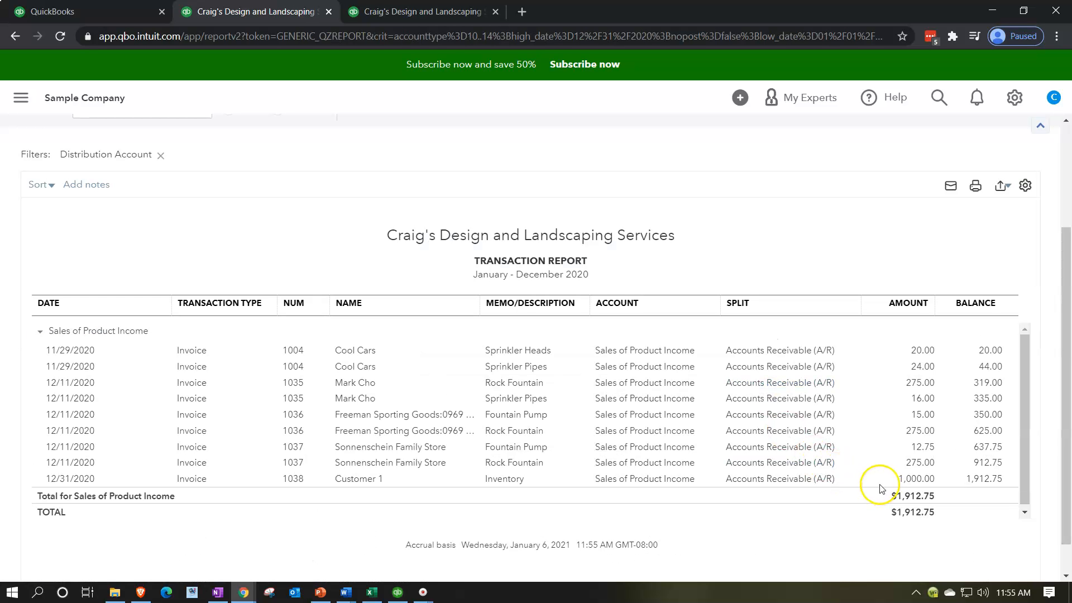
pyautogui.scroll(3, 229, 359)
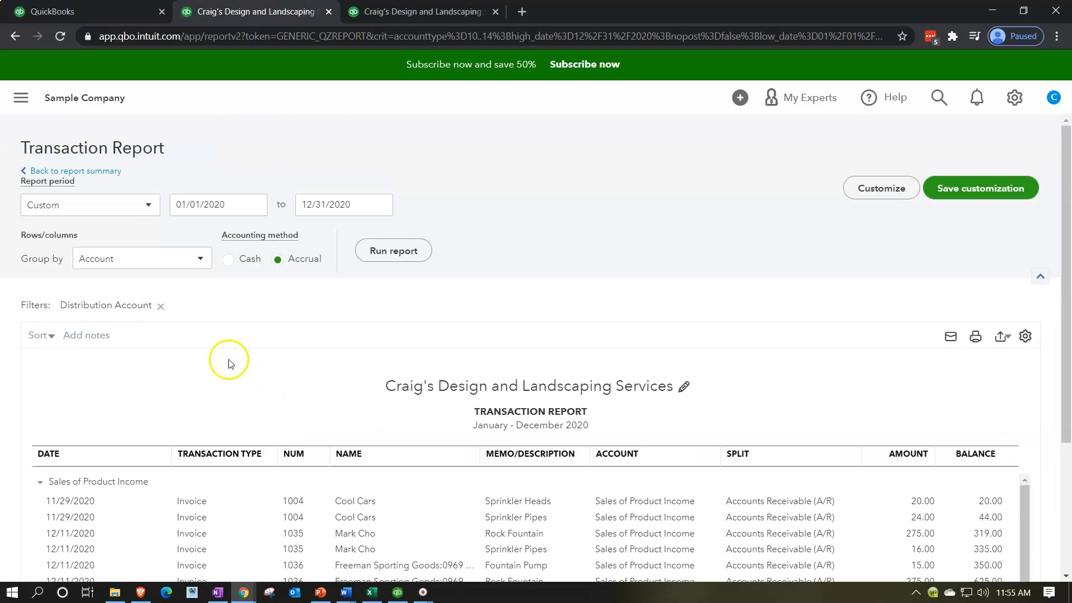
pyautogui.click(106, 172)
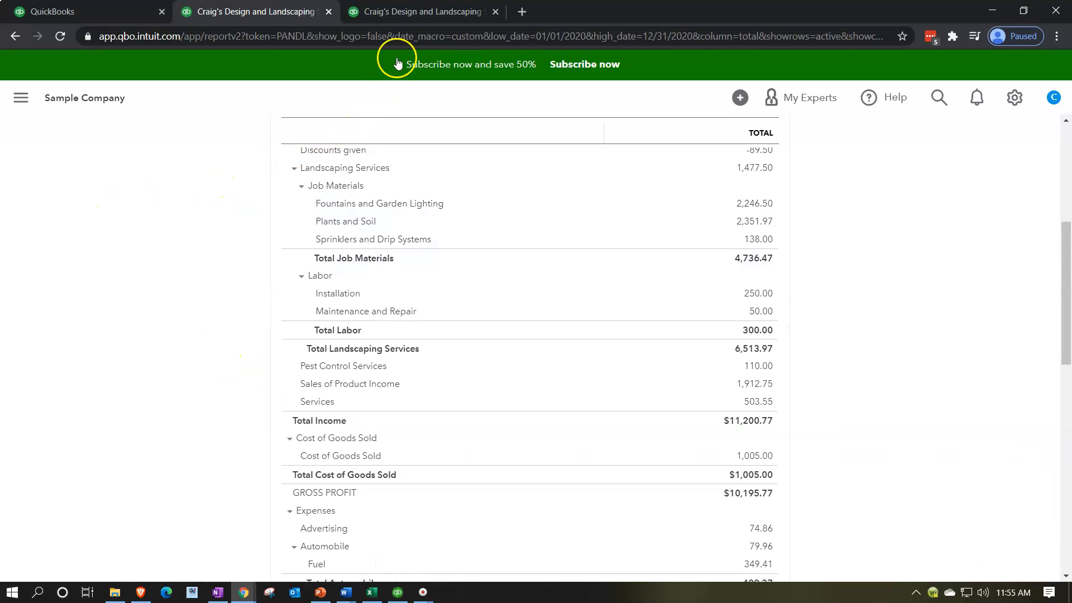
# Step: Switch to the Balance Sheet report and examine the Board of Equalization Payable balance under Other Current Liabilities
pyautogui.click(423, 14)
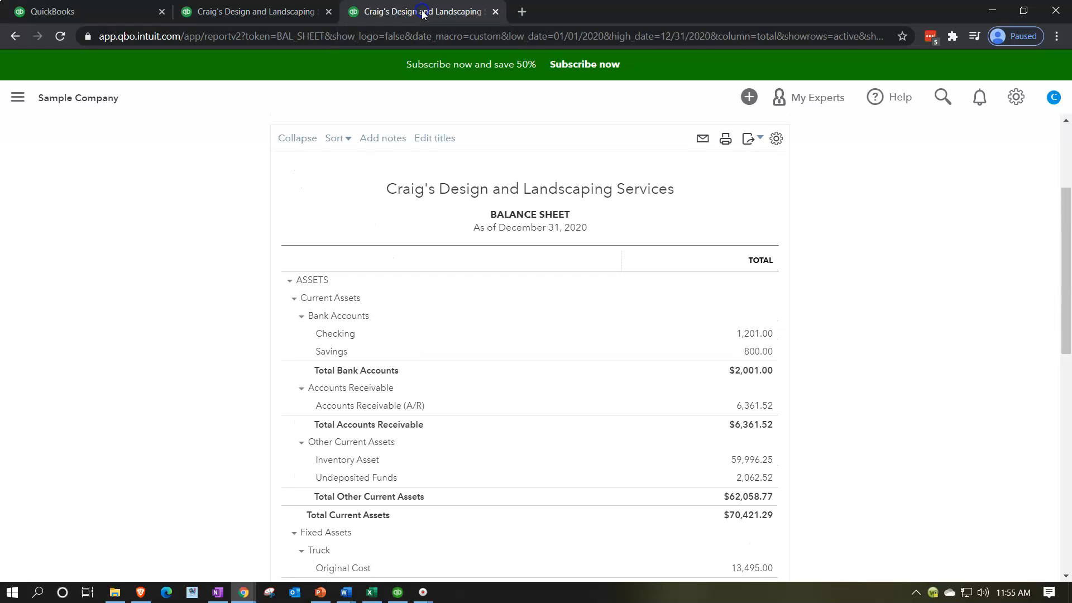
pyautogui.scroll(-4, 181, 441)
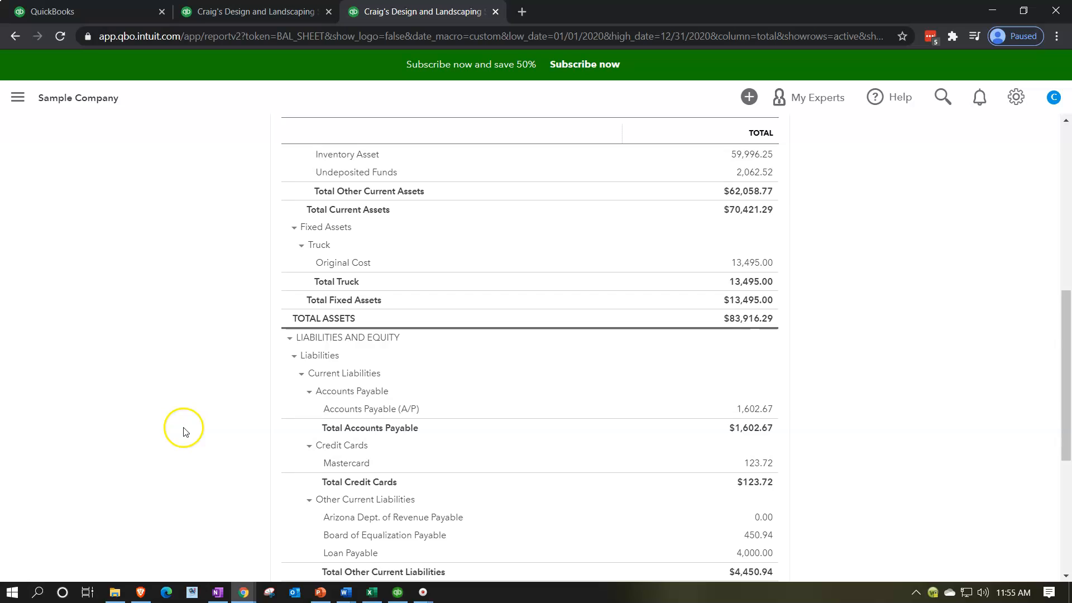
pyautogui.scroll(-2, 184, 427)
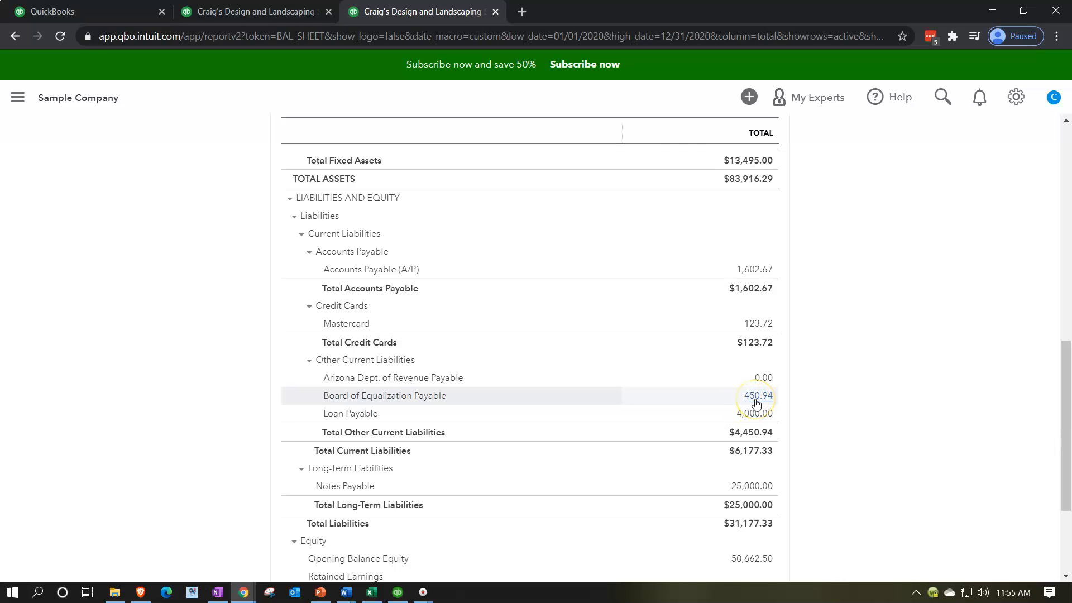
# Step: Review the transactions behind Inventory Asset, including Customer 1's 12/31/2020 invoice, and return to the balance sheet
pyautogui.scroll(4, 628, 434)
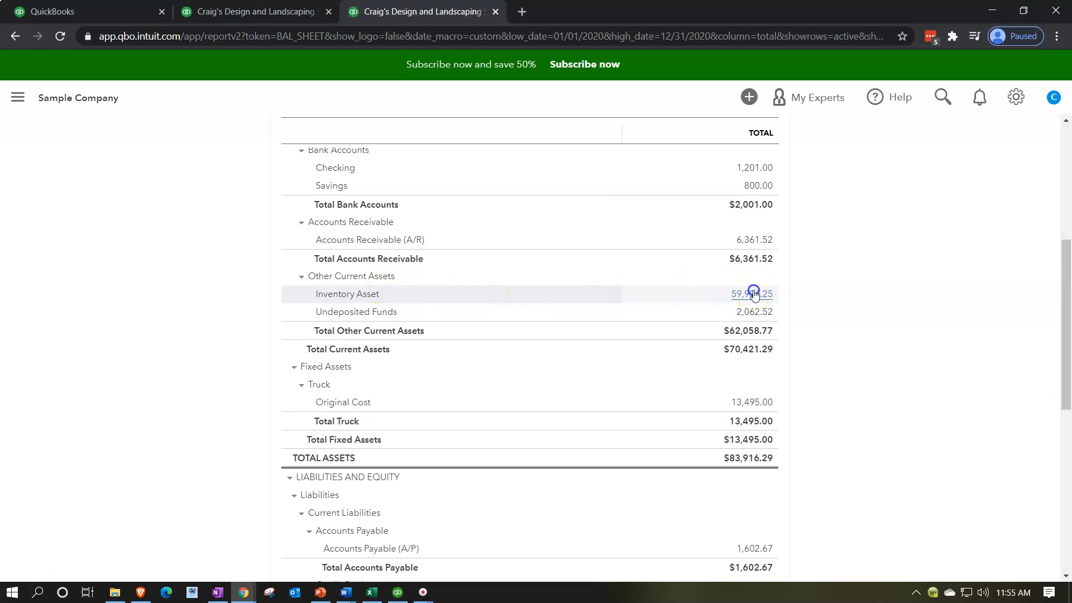
pyautogui.scroll(-3, 720, 307)
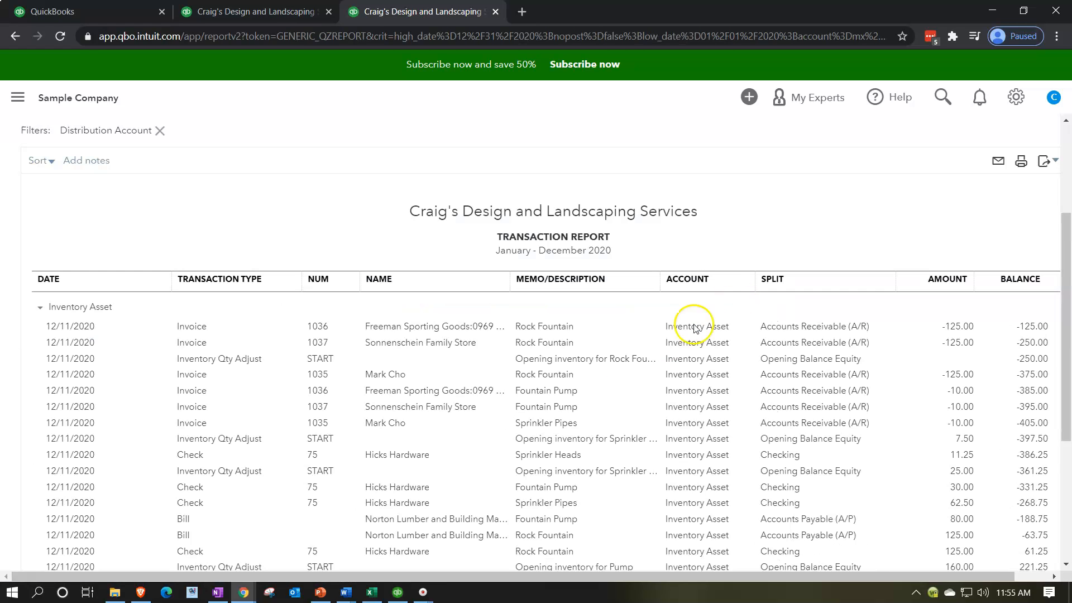
pyautogui.scroll(-4, 273, 481)
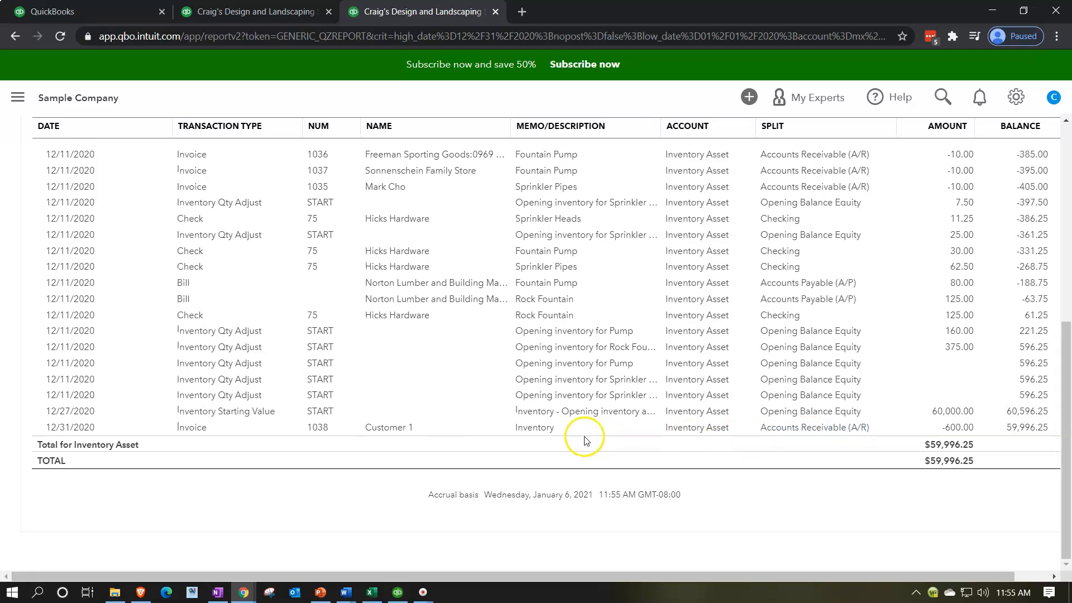
pyautogui.scroll(7, 132, 375)
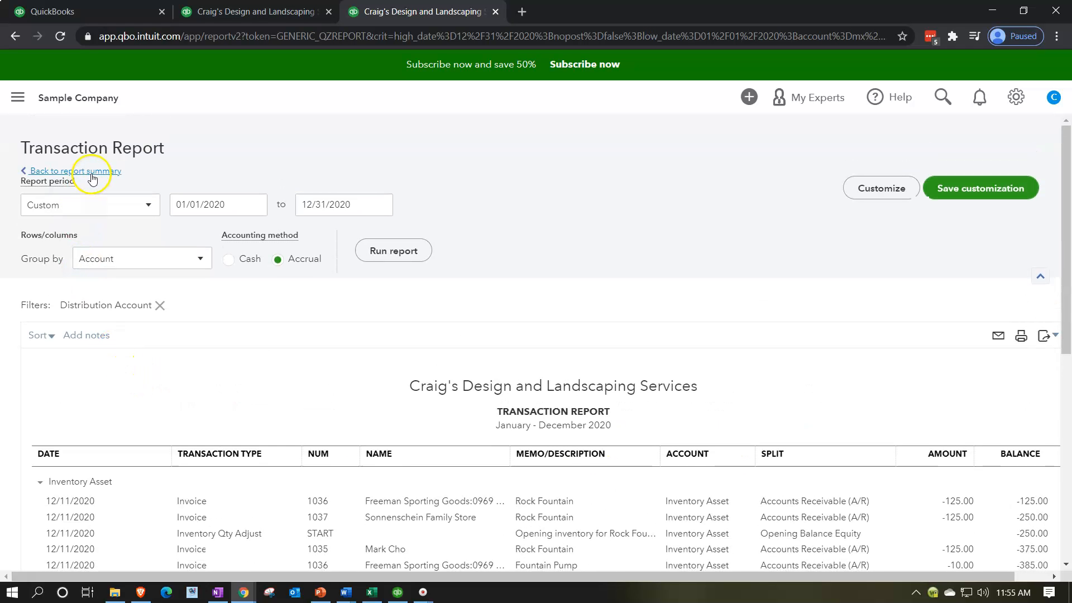
pyautogui.click(75, 158)
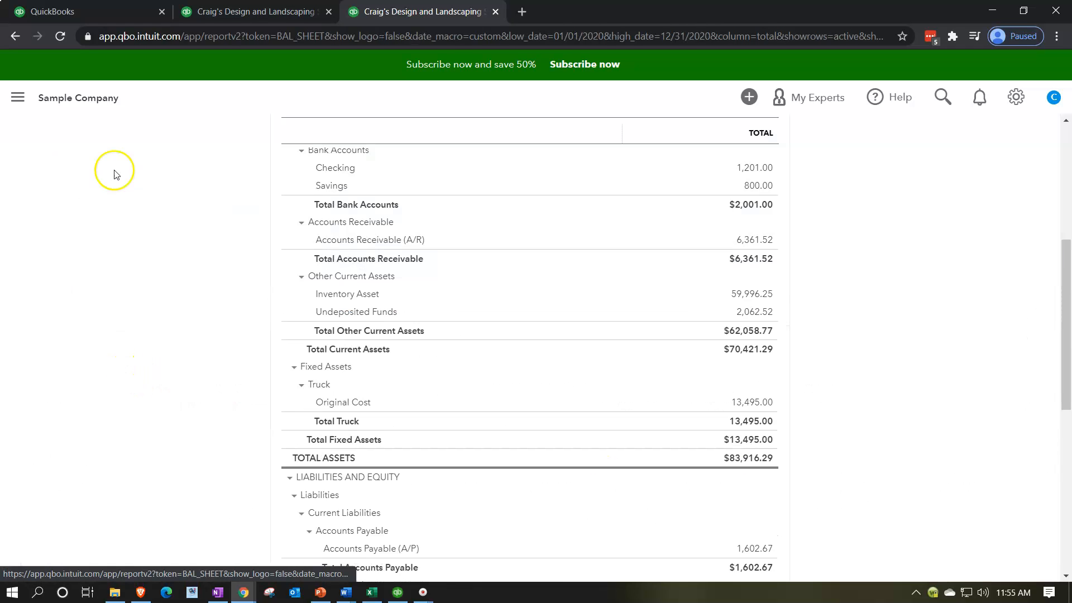
# Step: Switch to the Profit and Loss report and examine Customer 1's 12/31/2020 invoice among the Cost of Goods Sold transactions
pyautogui.click(226, 12)
pyautogui.scroll(-5, 190, 294)
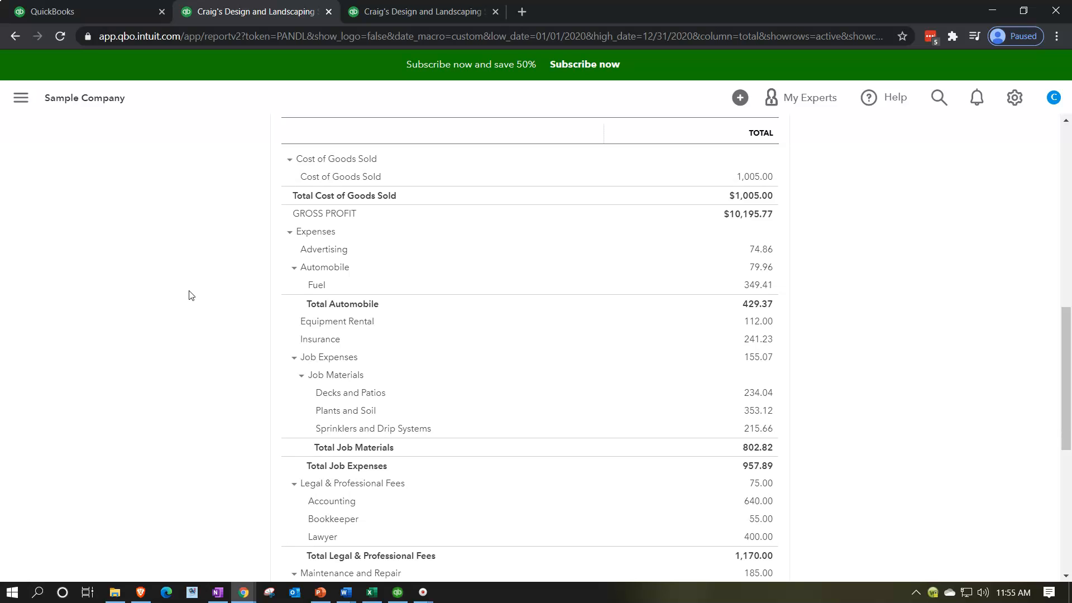
pyautogui.scroll(1, 190, 294)
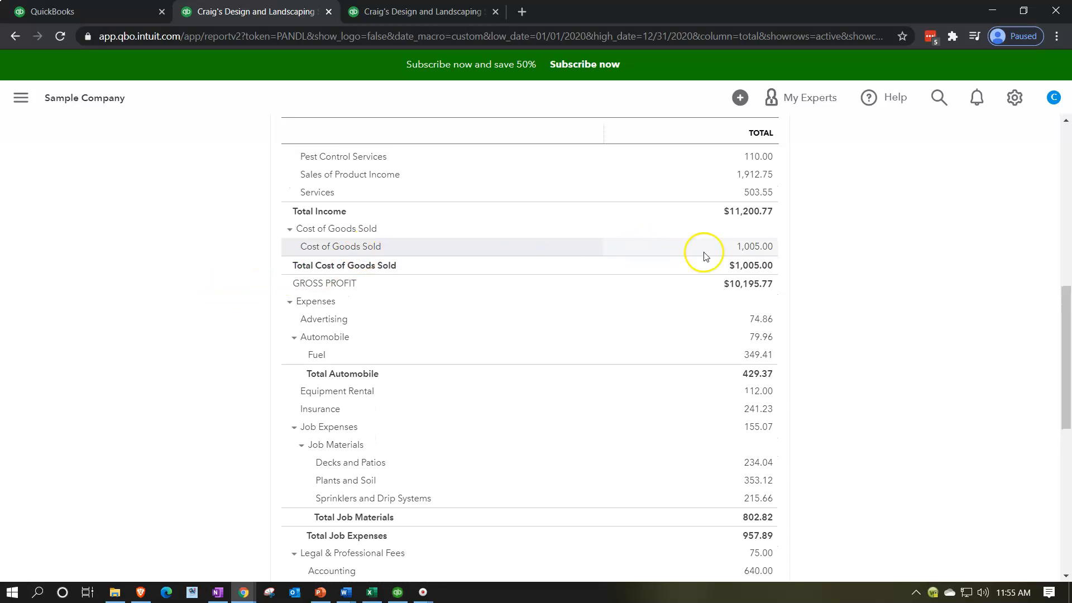
pyautogui.click(754, 250)
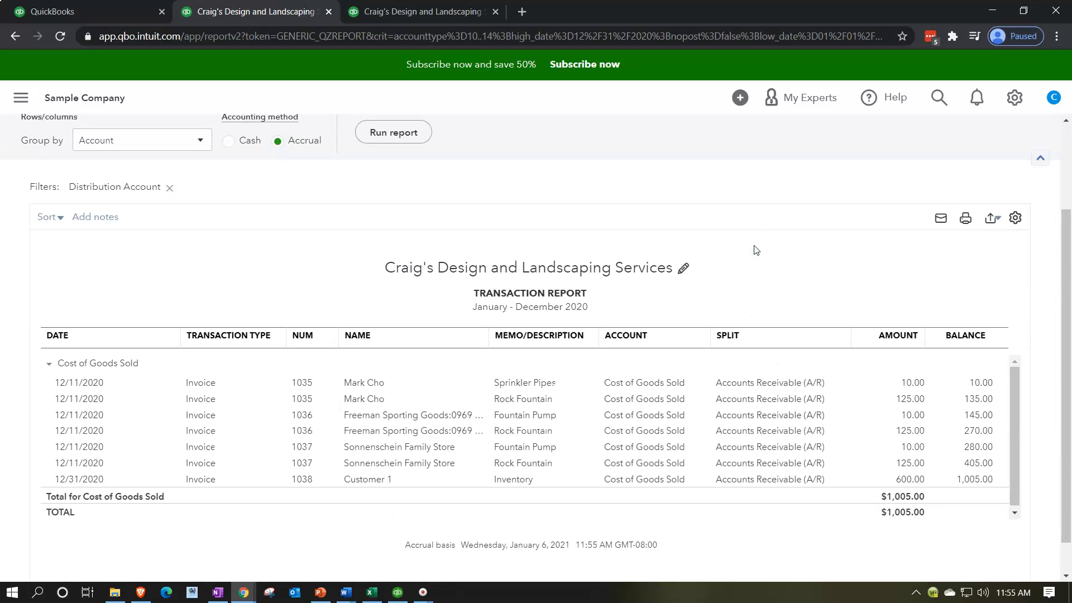
pyautogui.click(898, 480)
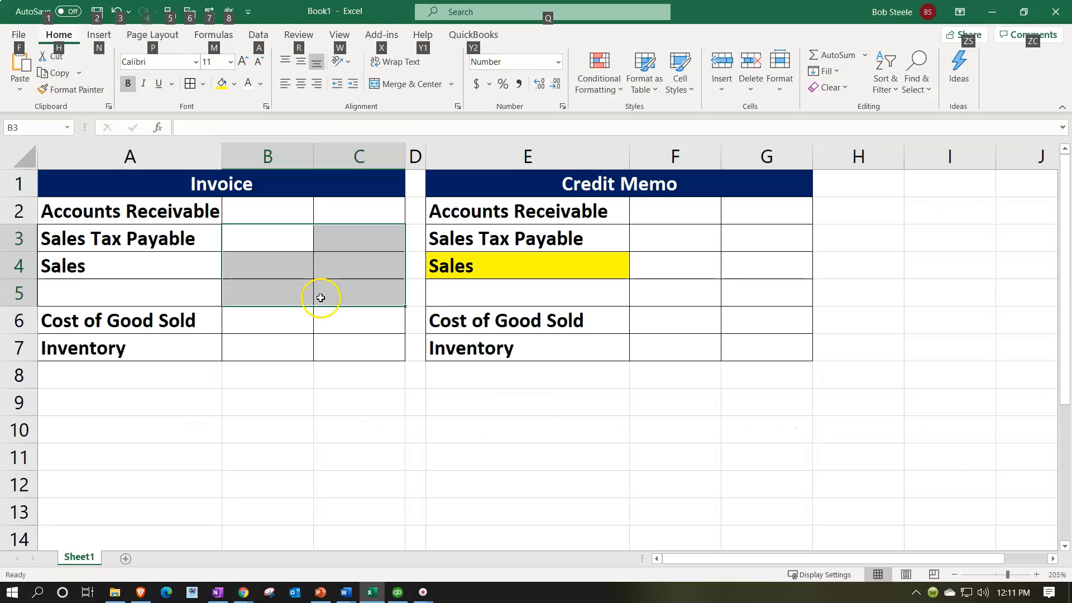
# Step: In the Excel worksheet's Invoice table, enter -1000 for Sales in C4 and -80 for Sales Tax Payable in C3
pyautogui.click(310, 299)
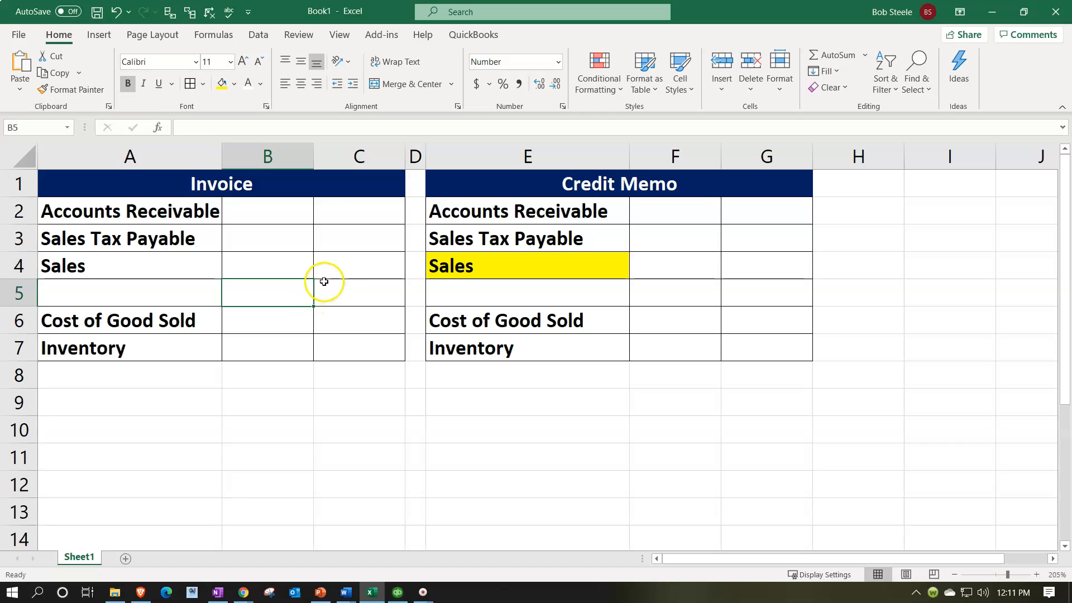
pyautogui.click(342, 268)
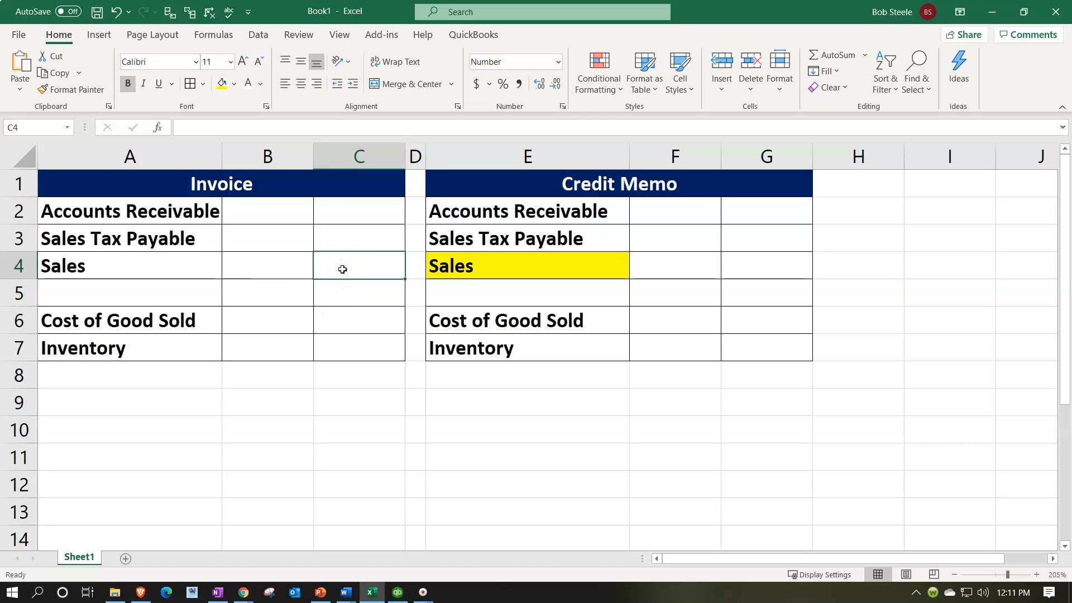
pyautogui.write('-1000')
pyautogui.press('Return')
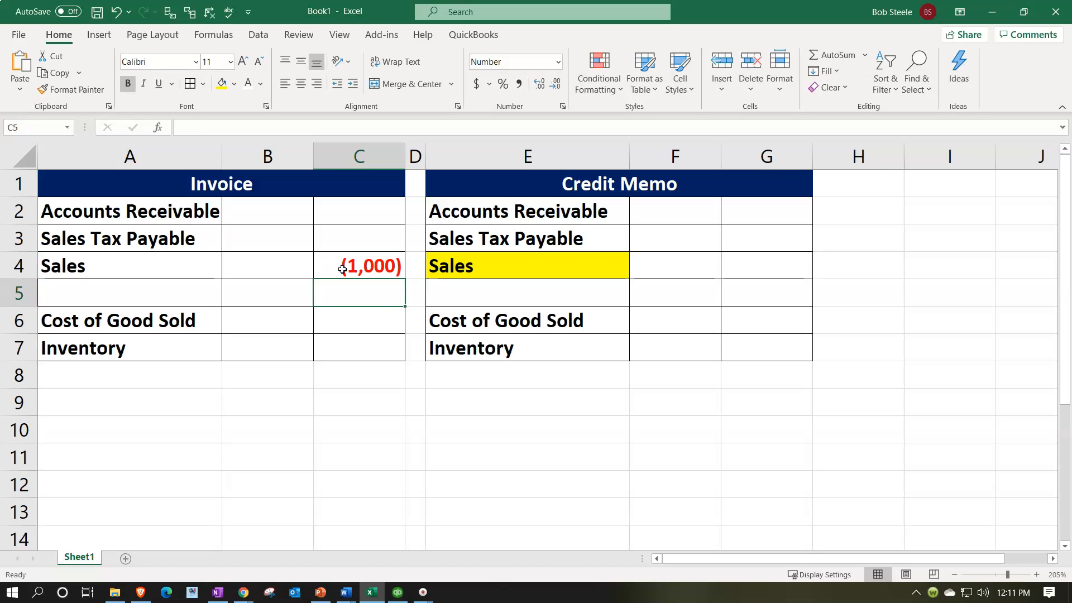
pyautogui.press('Up')
pyautogui.press('Up')
pyautogui.write('-')
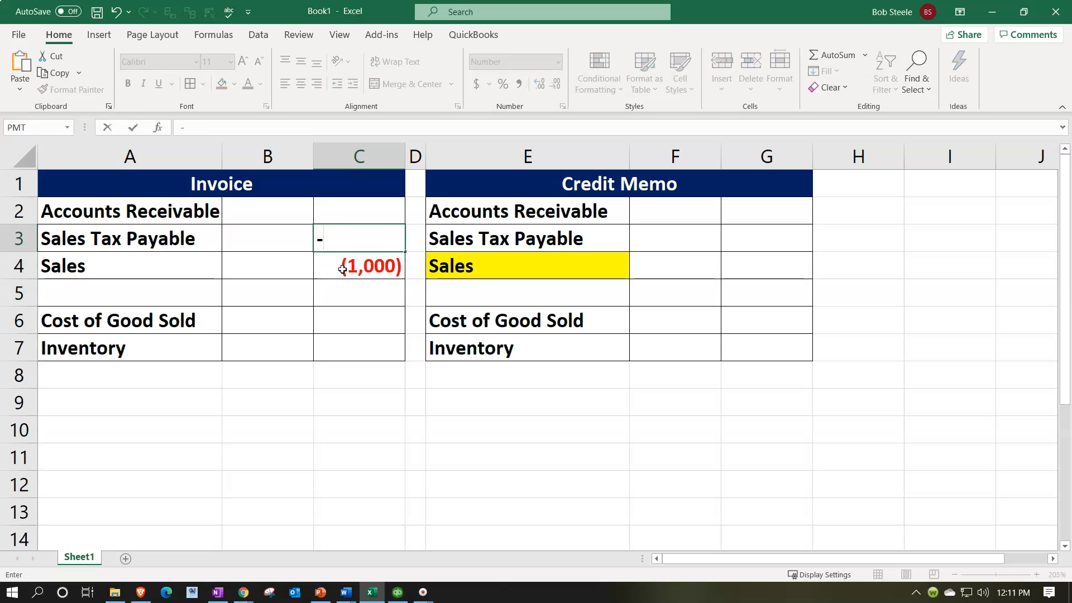
pyautogui.write('80')
pyautogui.press('Return')
# Step: Calculate the invoice's Accounts Receivable in B2 with the formula -SUM(B3:C4), and check it against the Sales and Sales Tax Payable entries
pyautogui.press('Up')
pyautogui.press('Up')
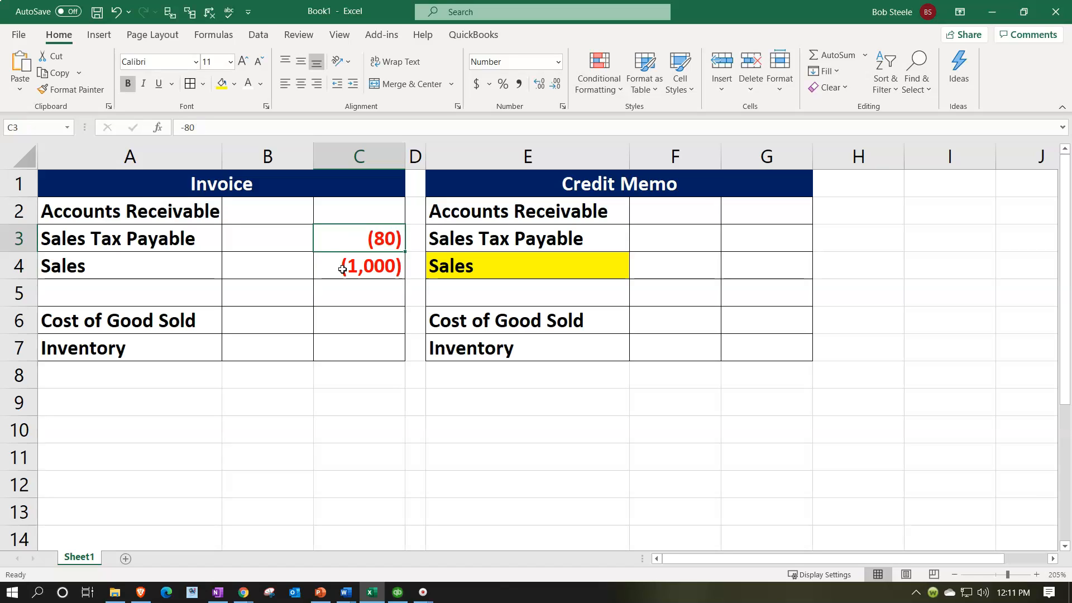
pyautogui.press('Left')
pyautogui.write('-sum(')
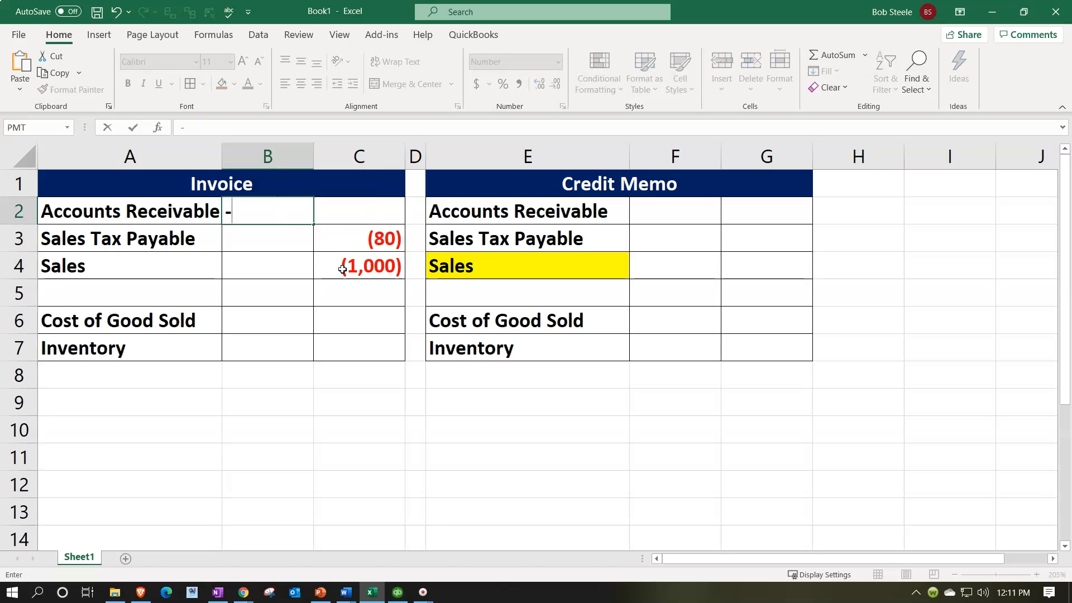
pyautogui.press('Down')
pyautogui.hotkey('shift', 'Right')
pyautogui.hotkey('shift', 'Down')
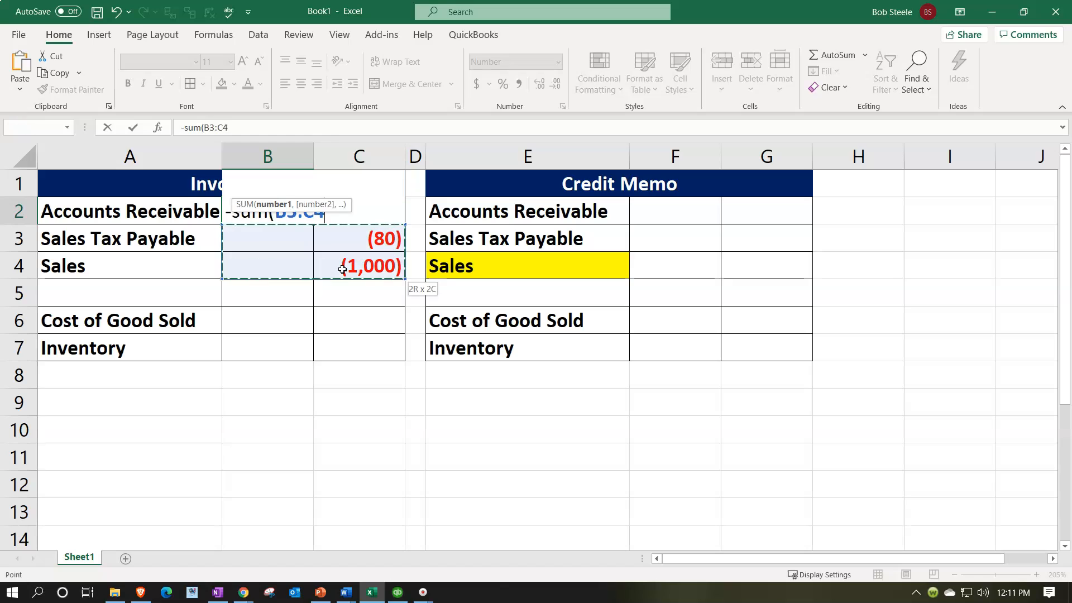
pyautogui.press('Return')
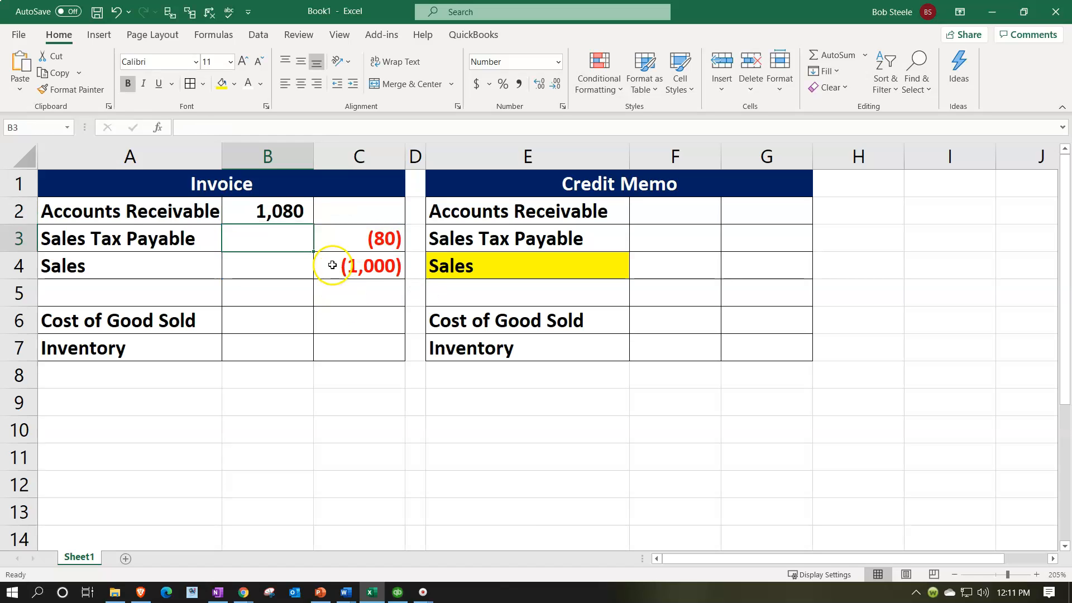
pyautogui.click(291, 218)
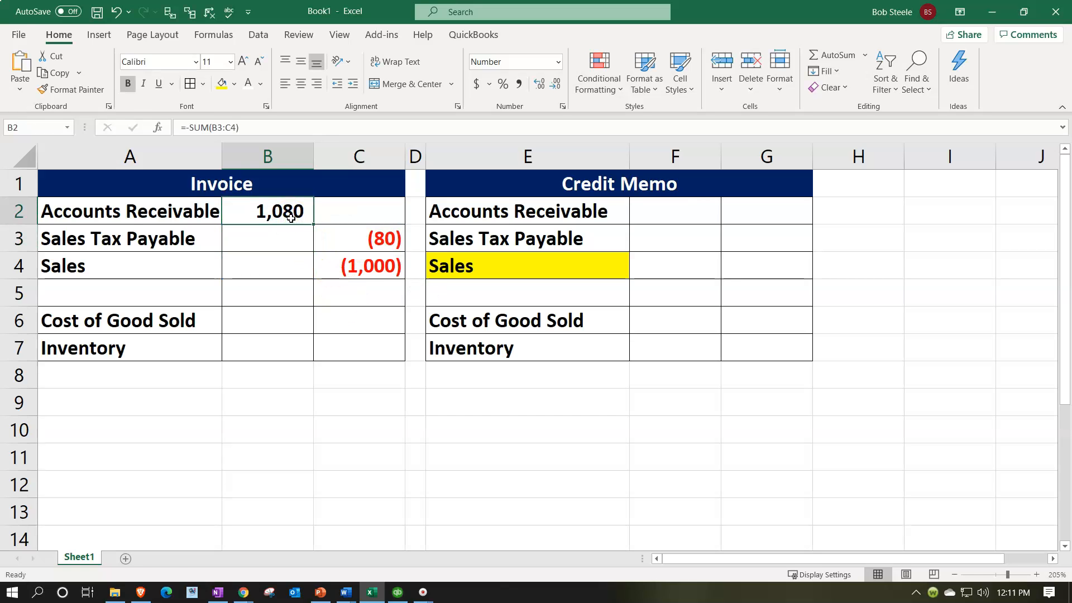
pyautogui.click(352, 269)
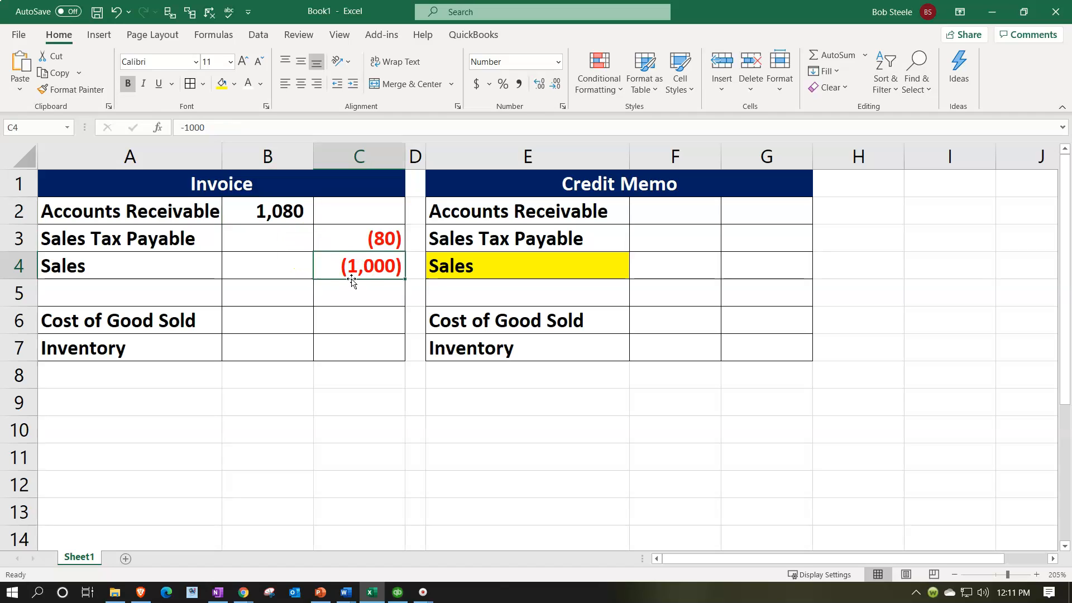
pyautogui.click(336, 239)
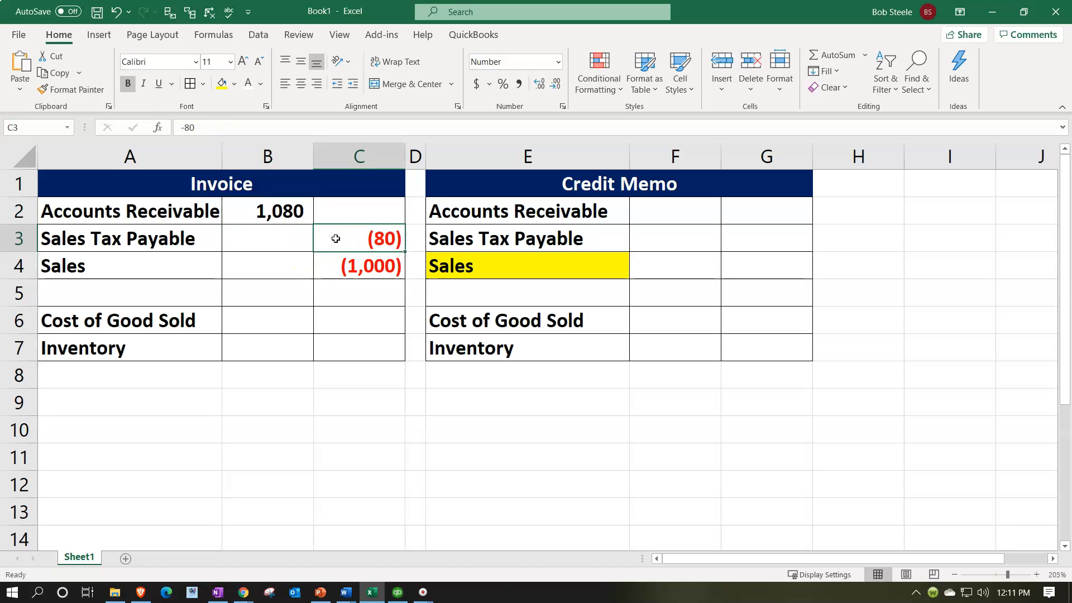
# Step: In the Invoice table, enter 600 for Cost of Good Sold in B6 and the formula -B6 for Inventory in C7
pyautogui.click(275, 323)
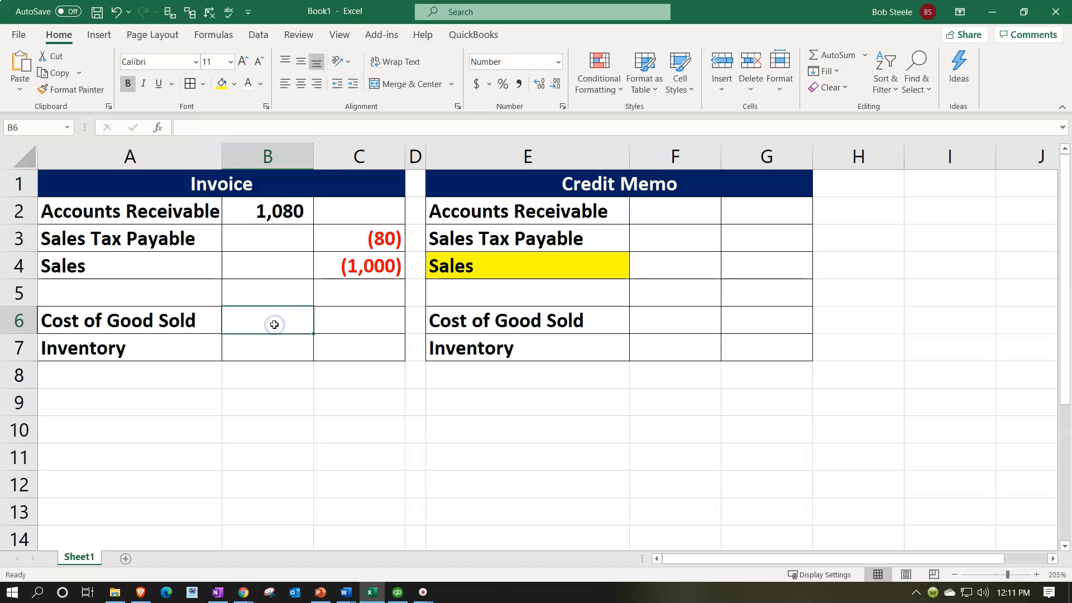
pyautogui.write('600')
pyautogui.press('Return')
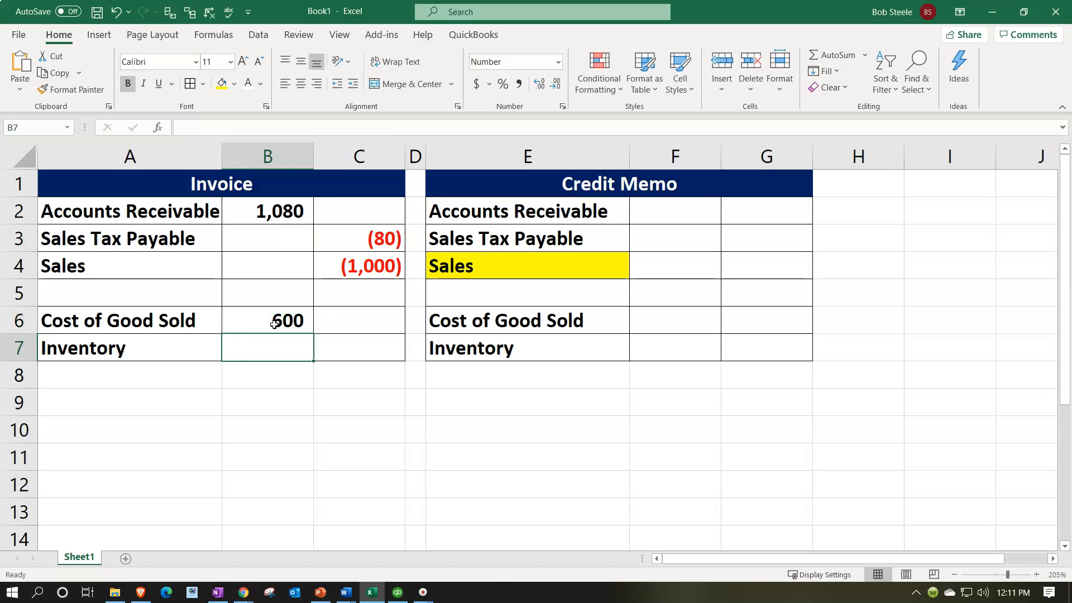
pyautogui.press('Right')
pyautogui.write('-')
pyautogui.click(275, 323)
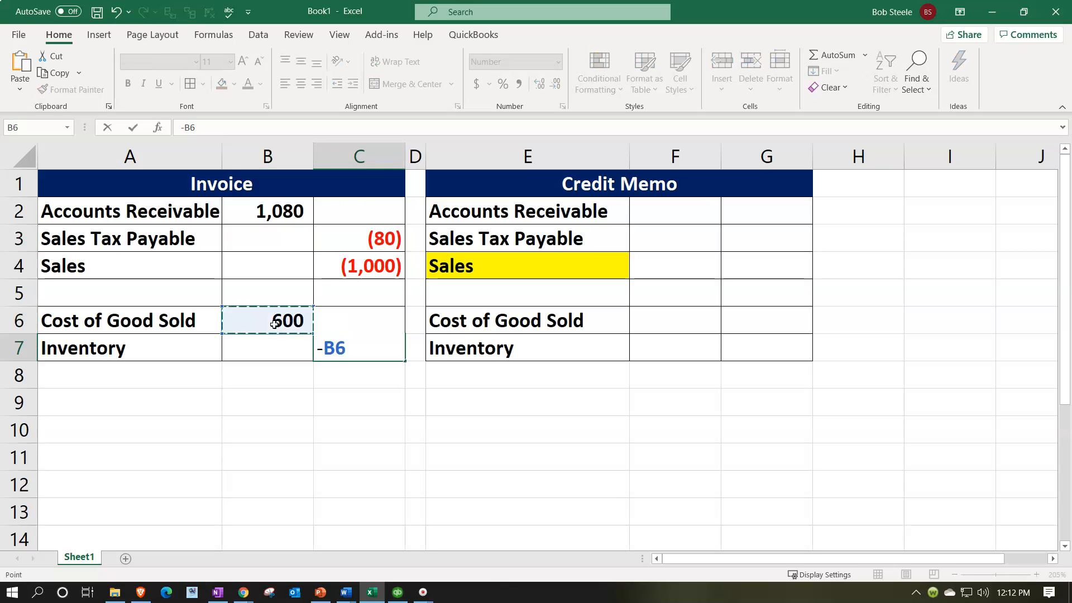
pyautogui.press('Return')
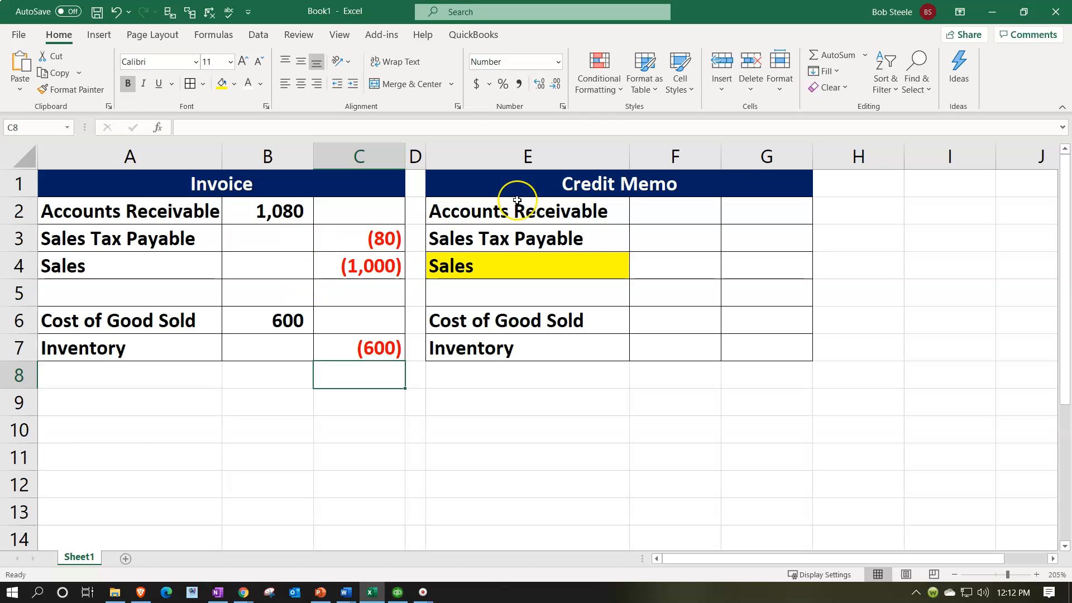
# Step: In the Credit Memo table, reverse the invoice's Accounts Receivable by entering the formula -B2 in G2
pyautogui.click(736, 207)
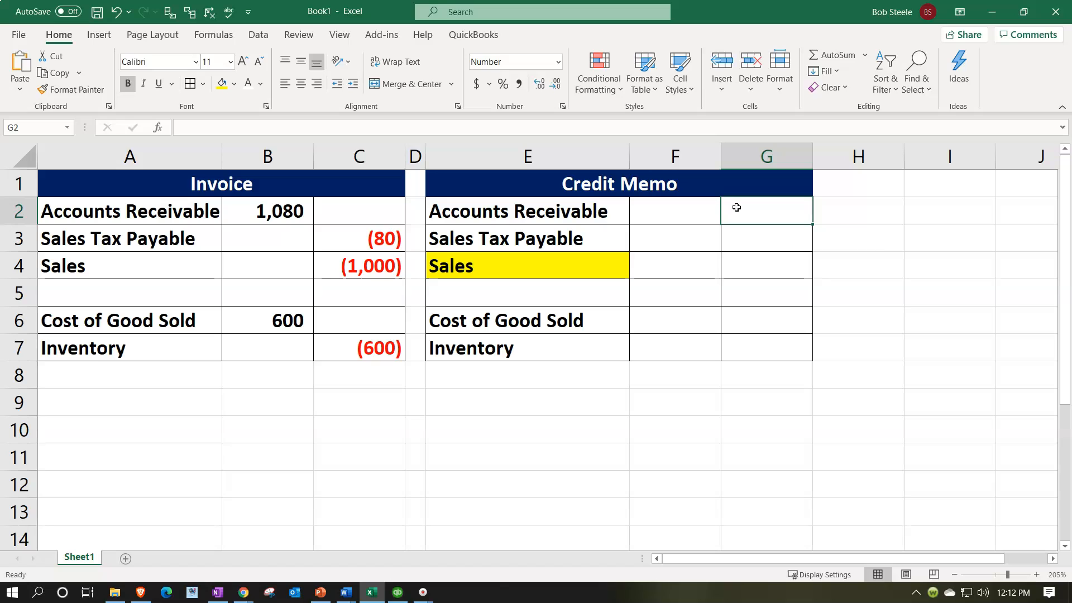
pyautogui.write('-')
pyautogui.press('Left')
pyautogui.press('Left')
pyautogui.press('Left')
pyautogui.press('Left')
pyautogui.press('Left')
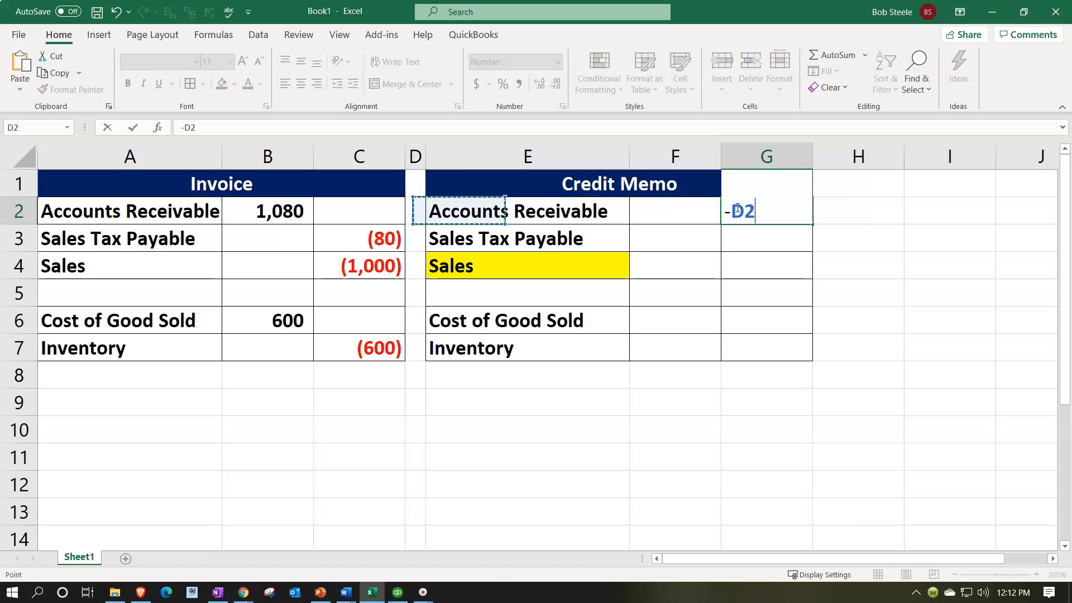
pyautogui.press('Return')
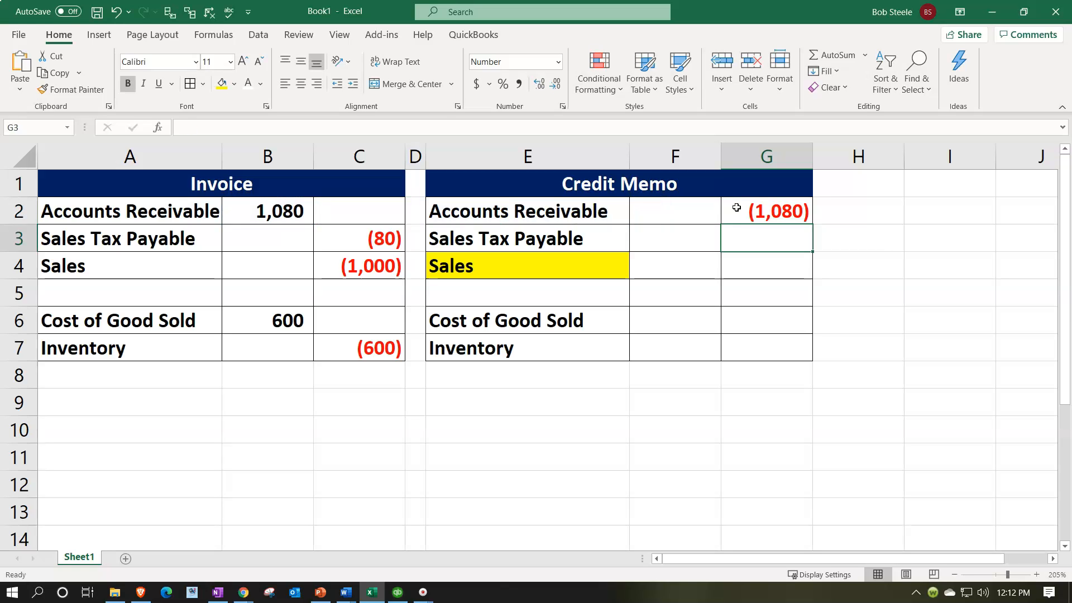
# Step: Reverse the invoice's Sales Tax Payable in the Credit Memo table by entering the formula -C3 in F3
pyautogui.press('Left')
pyautogui.write('-')
pyautogui.press('Left')
pyautogui.press('Left')
pyautogui.press('Left')
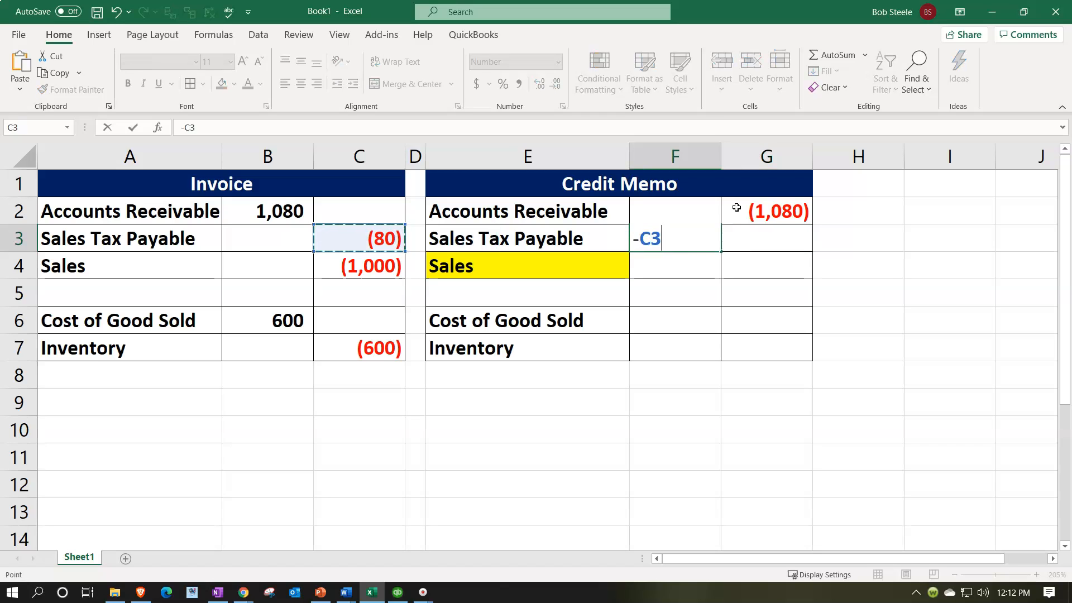
pyautogui.press('Return')
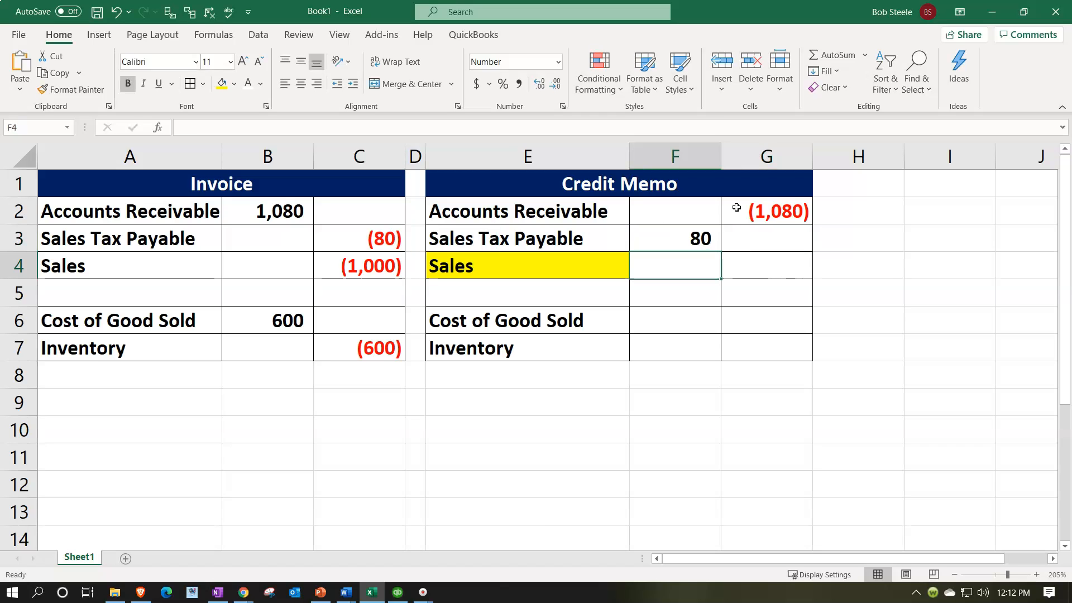
# Step: Reverse the invoice's Sales amount in the Credit Memo table by entering the formula -C4 in F4
pyautogui.write('-')
pyautogui.press('Left')
pyautogui.press('Left')
pyautogui.press('Left')
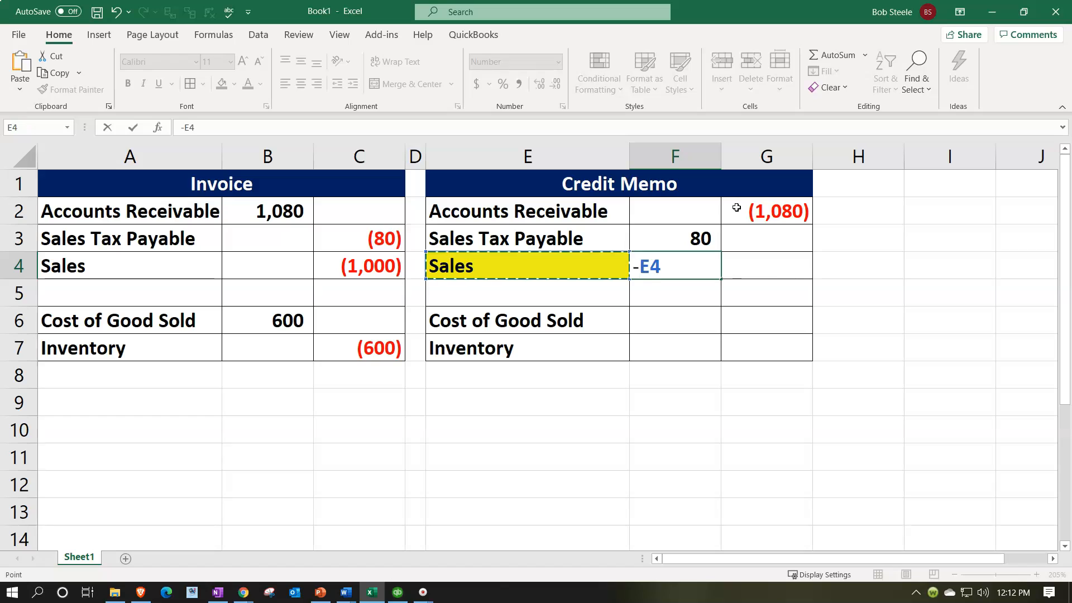
pyautogui.press('Return')
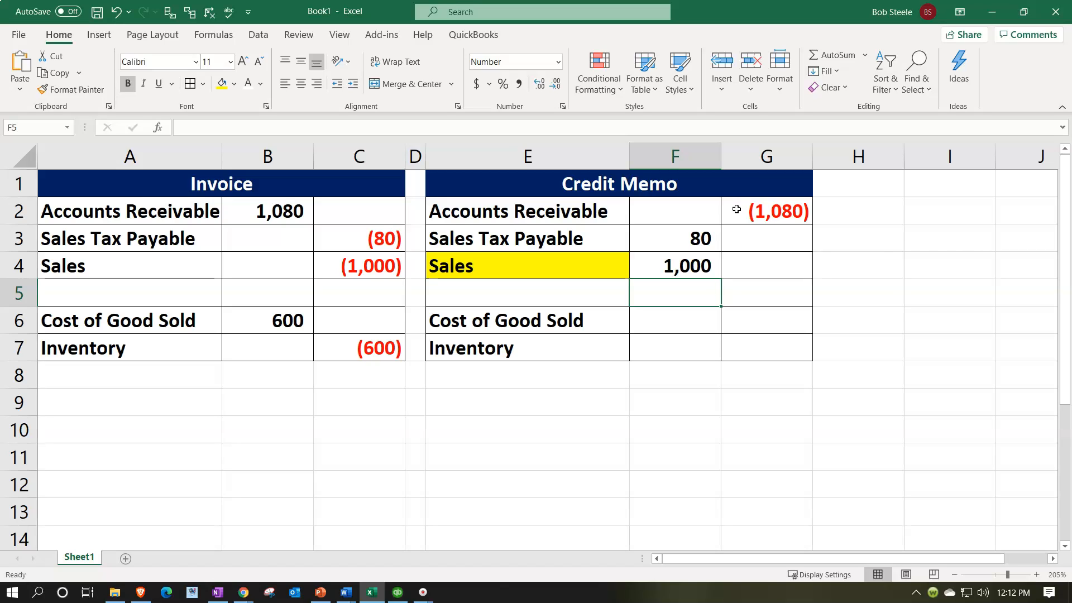
# Step: Reverse the invoice's Cost of Good Sold in the Credit Memo table by entering the formula -B6 in G6
pyautogui.click(681, 328)
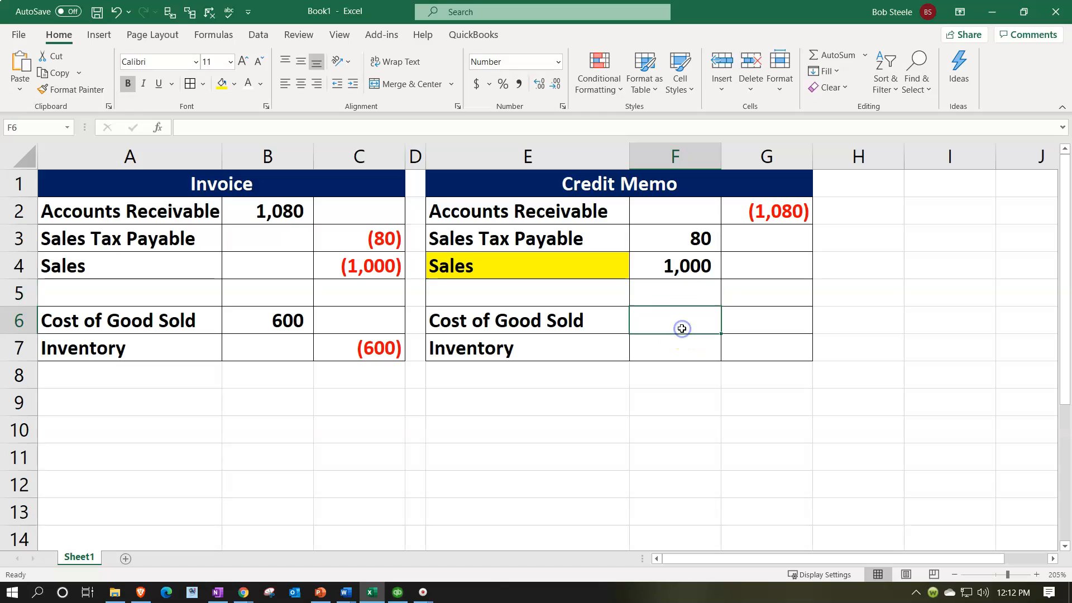
pyautogui.press('Right')
pyautogui.write('-')
pyautogui.press('Left')
pyautogui.press('Left')
pyautogui.press('Left')
pyautogui.press('Left')
pyautogui.press('Left')
pyautogui.press('Left')
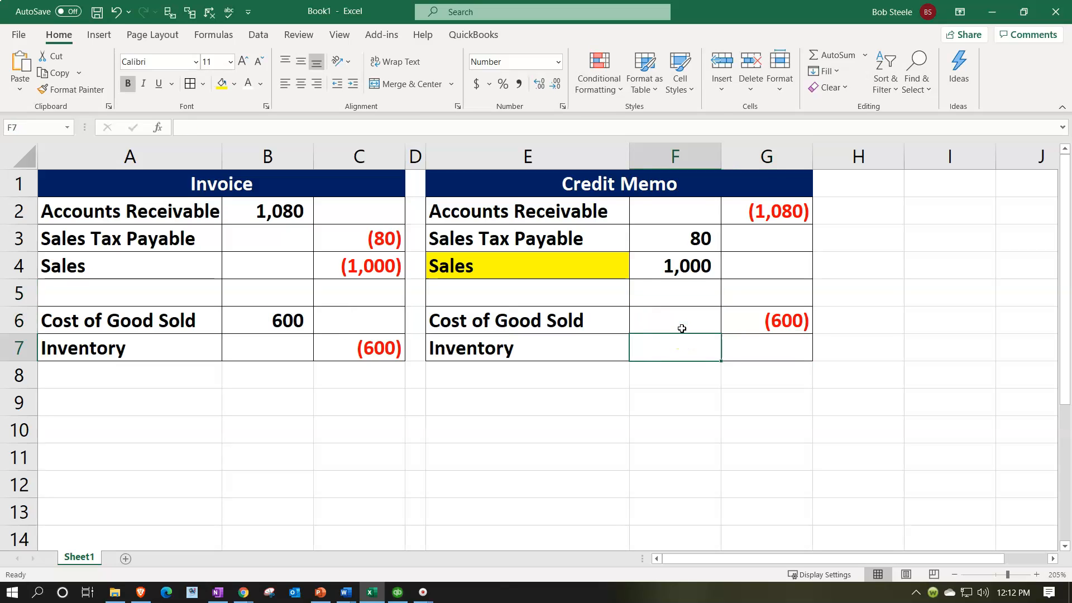
# Step: Reverse the invoice's Inventory amount in the Credit Memo table by entering the formula -C7 in F7
pyautogui.write('-')
pyautogui.press('Left')
pyautogui.press('Left')
pyautogui.press('Left')
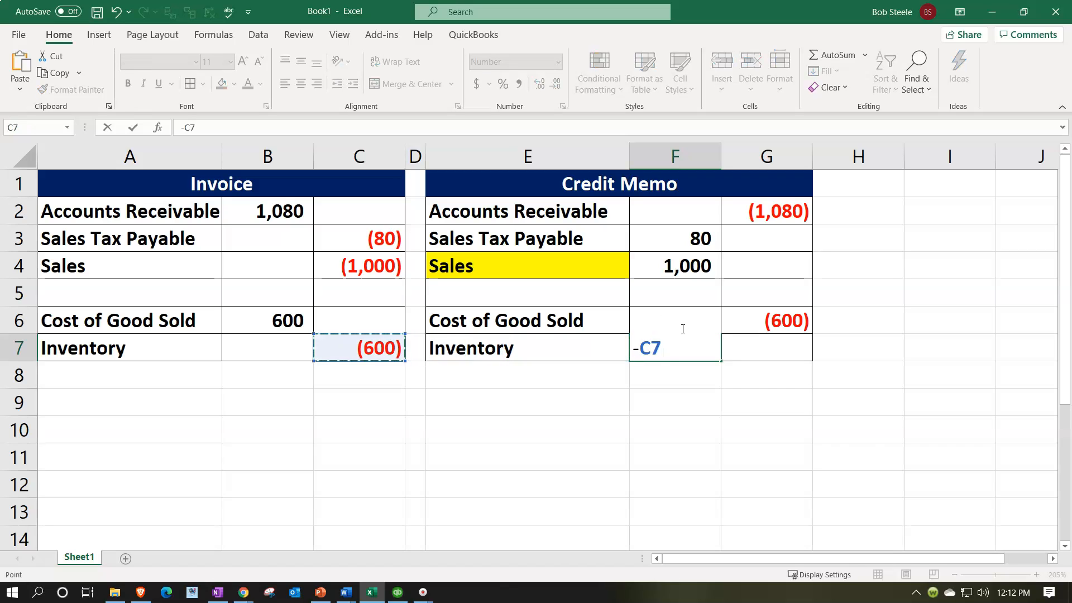
pyautogui.press('Return')
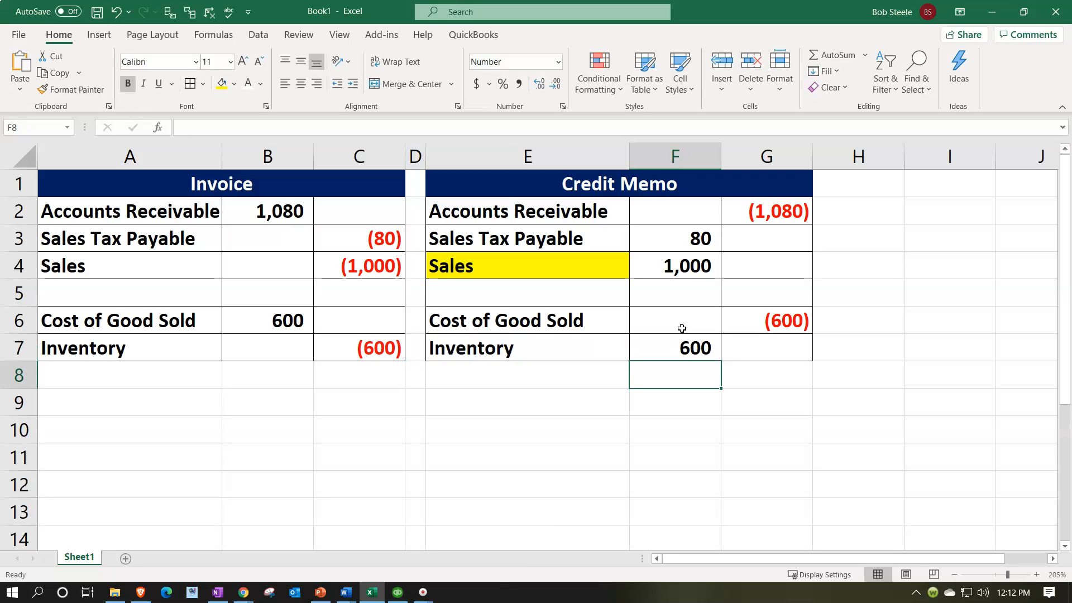
# Step: Copy rows 1 to 7 with the Invoice and Credit Memo tables and paste them starting at row 9
pyautogui.moveTo(23, 183); pyautogui.dragTo(41, 347)
pyautogui.hotkey('ctrl', 'c')
pyautogui.click(51, 394)
pyautogui.hotkey('ctrl', 'v')
pyautogui.scroll(-2, 74, 411)
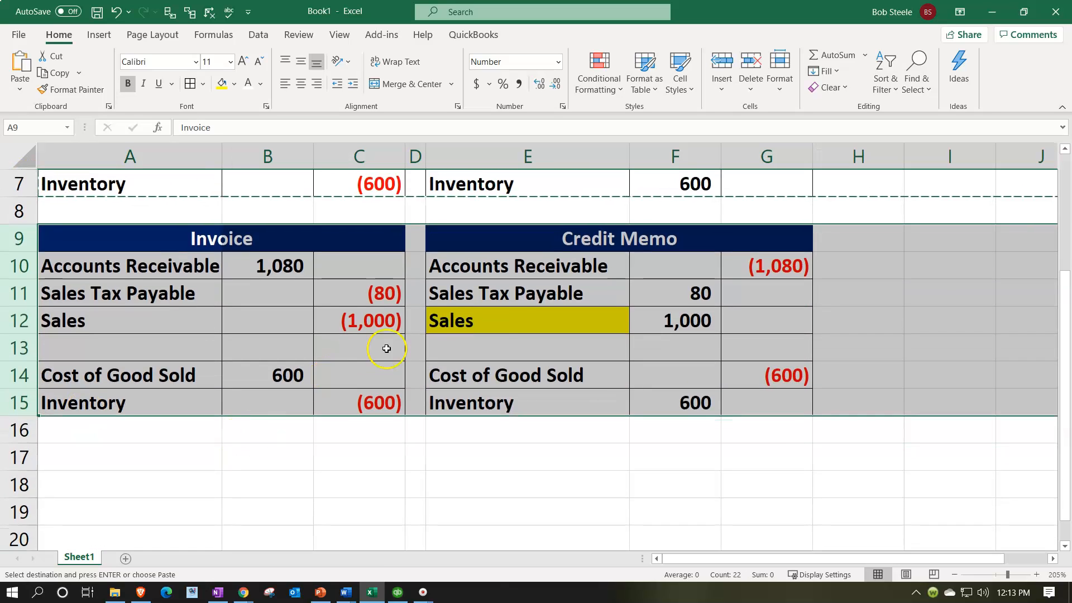
pyautogui.click(524, 328)
pyautogui.click(519, 271)
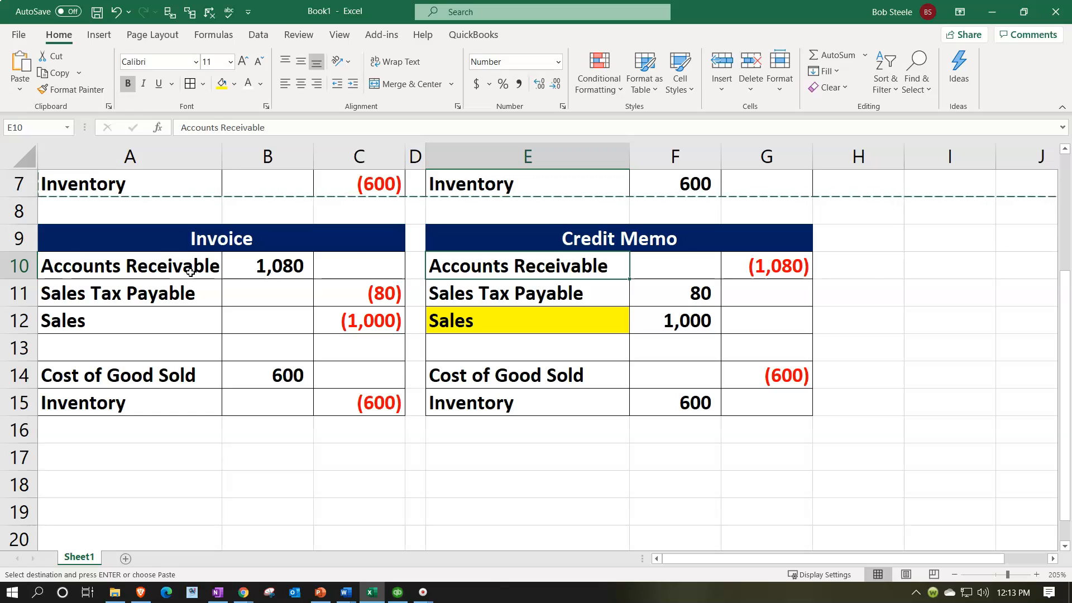
pyautogui.click(150, 267)
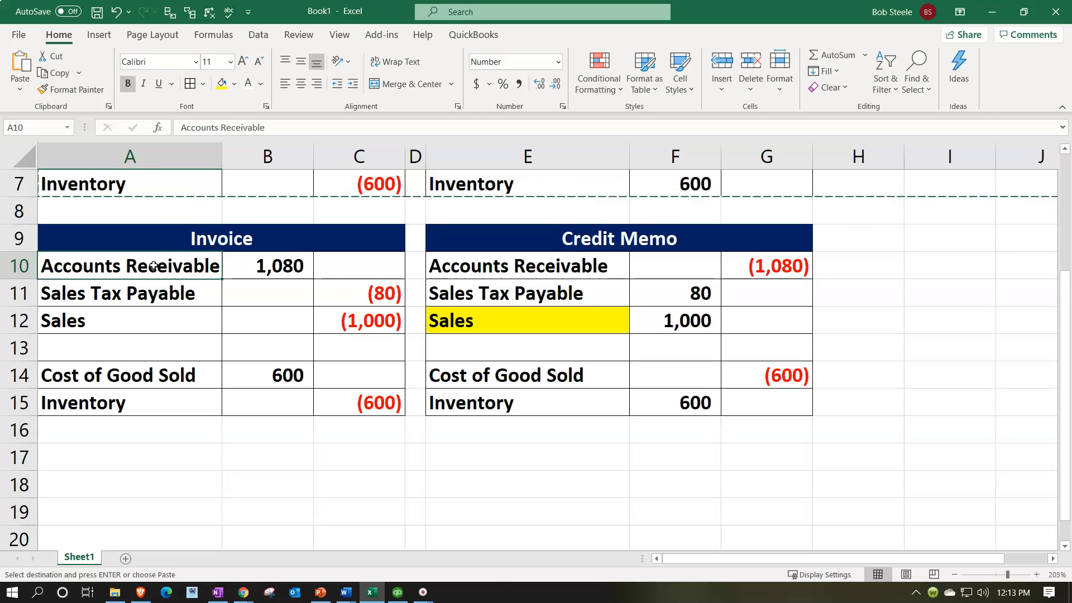
# Step: Replace the highlighted Sales label in E12 of the copied Credit Memo table with Bad Debt Expense
pyautogui.click(478, 322)
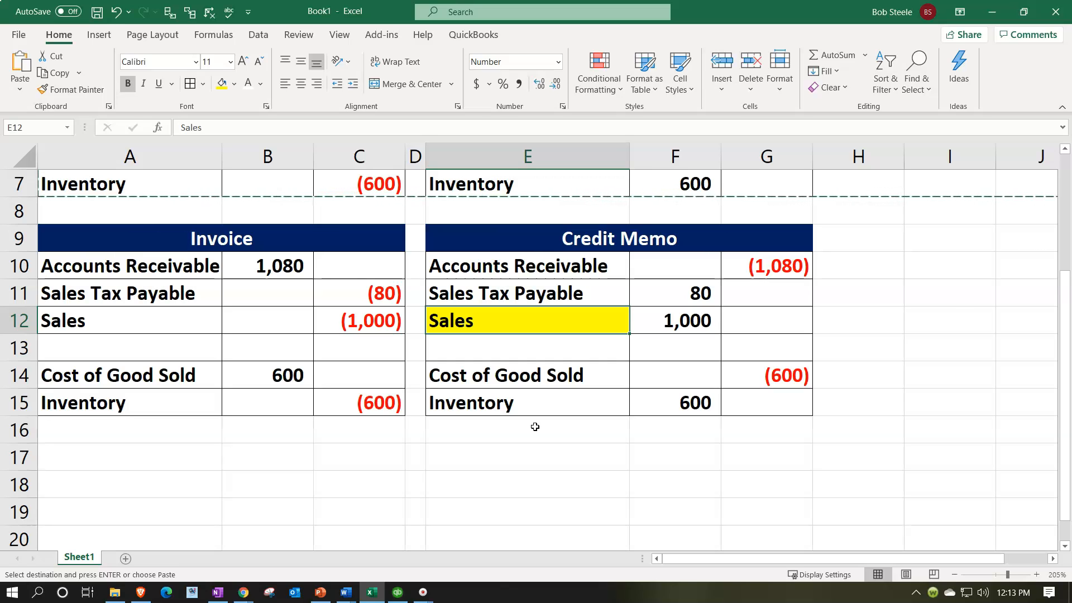
pyautogui.write('Bak')
pyautogui.press('BackSpace')
pyautogui.write('d Debt Expense')
pyautogui.press('Return')
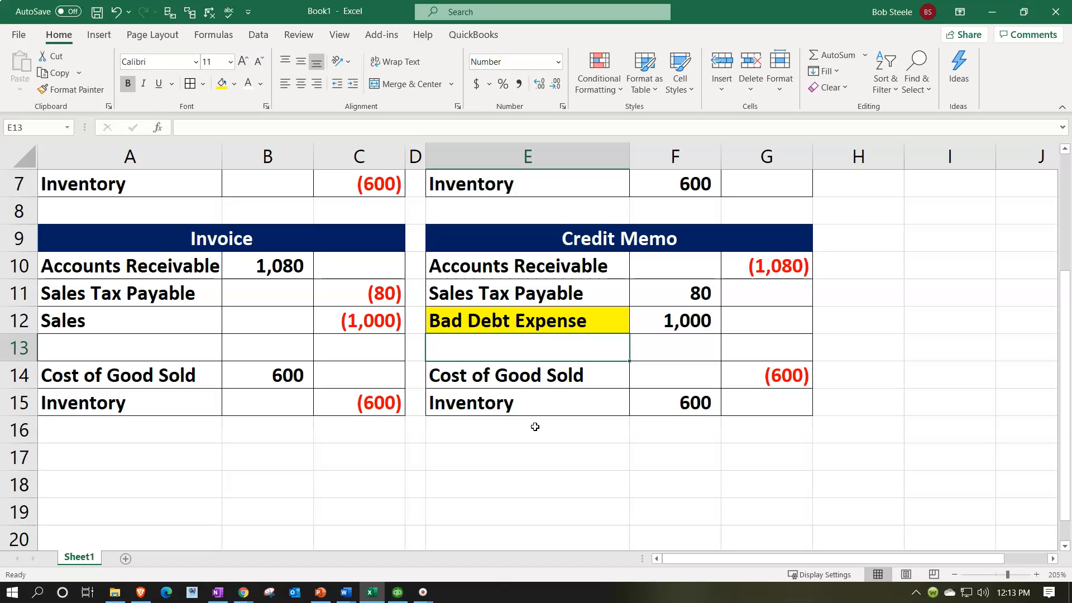
# Step: Relabel the highlighted cell E12 as Sales Return & Allowances and enter 1000 as its amount in F12
pyautogui.click(483, 322)
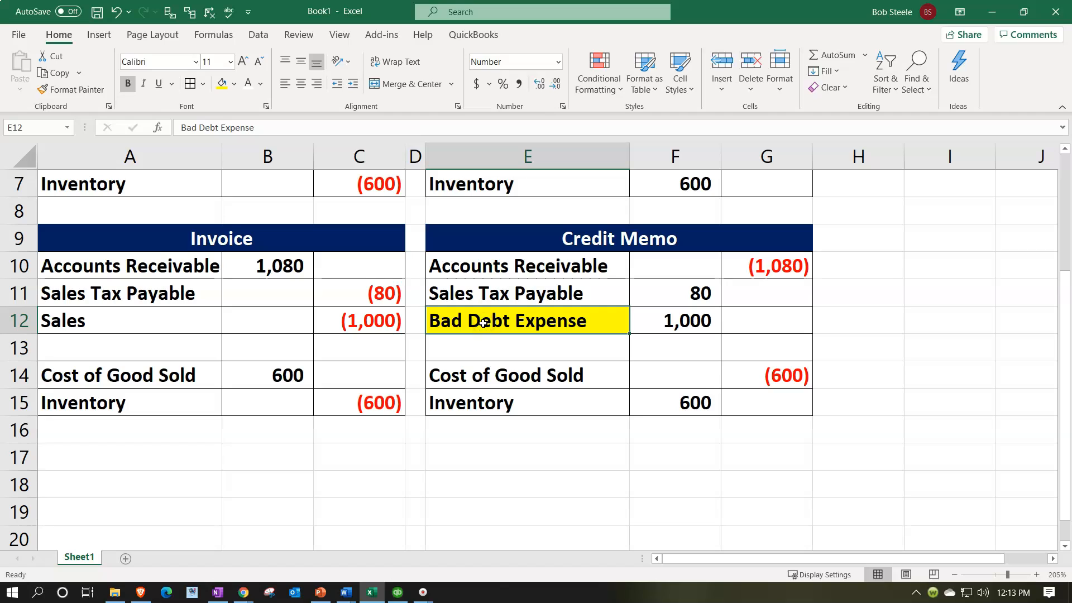
pyautogui.write('Sales')
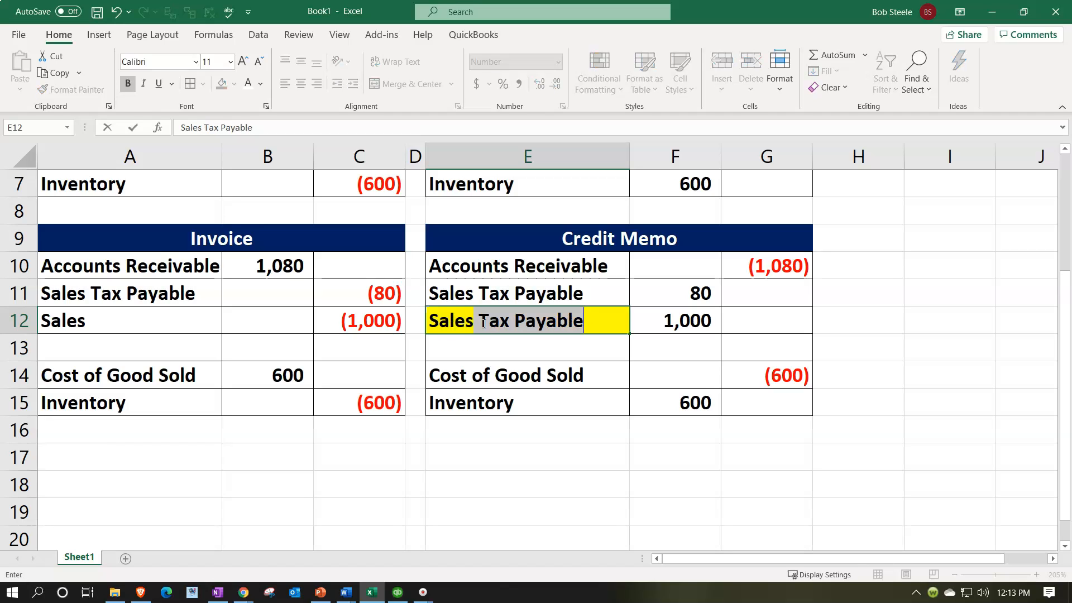
pyautogui.write(' Return &')
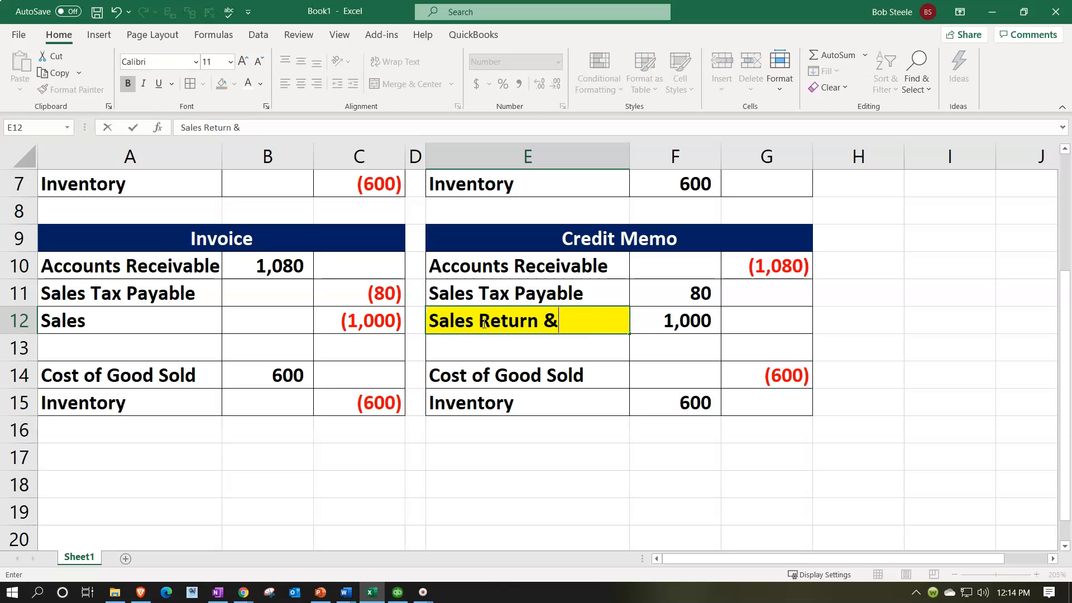
pyautogui.write(' Allowances')
pyautogui.hotkey('ctrl', 'Return')
pyautogui.press('Tab')
pyautogui.write('1000')
pyautogui.press('Return')
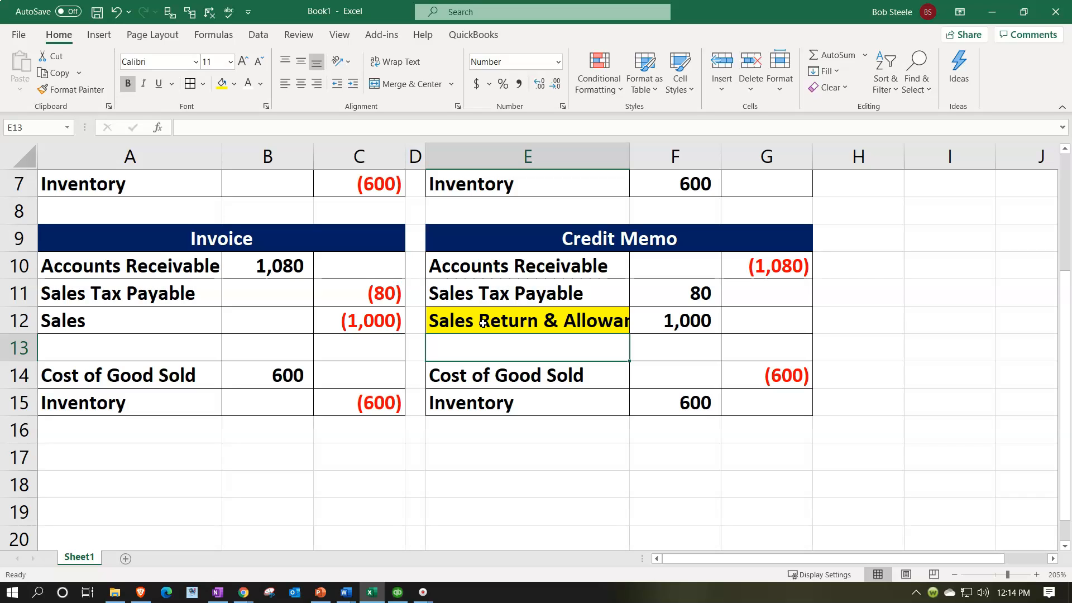
# Step: Change the label in E12 of the second Credit Memo table to Allowance for bad debt
pyautogui.click(482, 323)
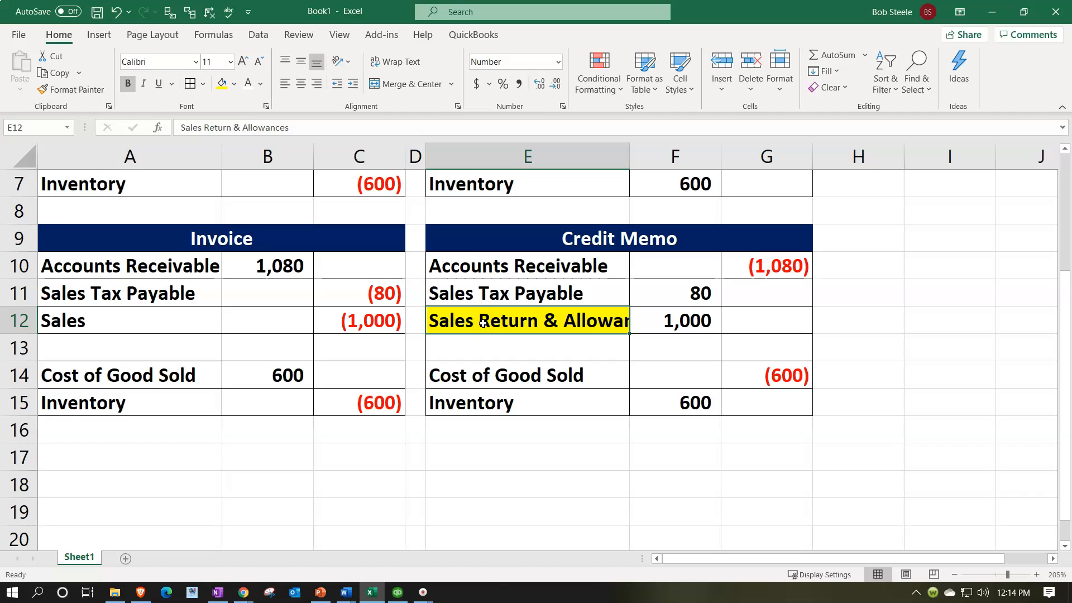
pyautogui.write('Allowance ')
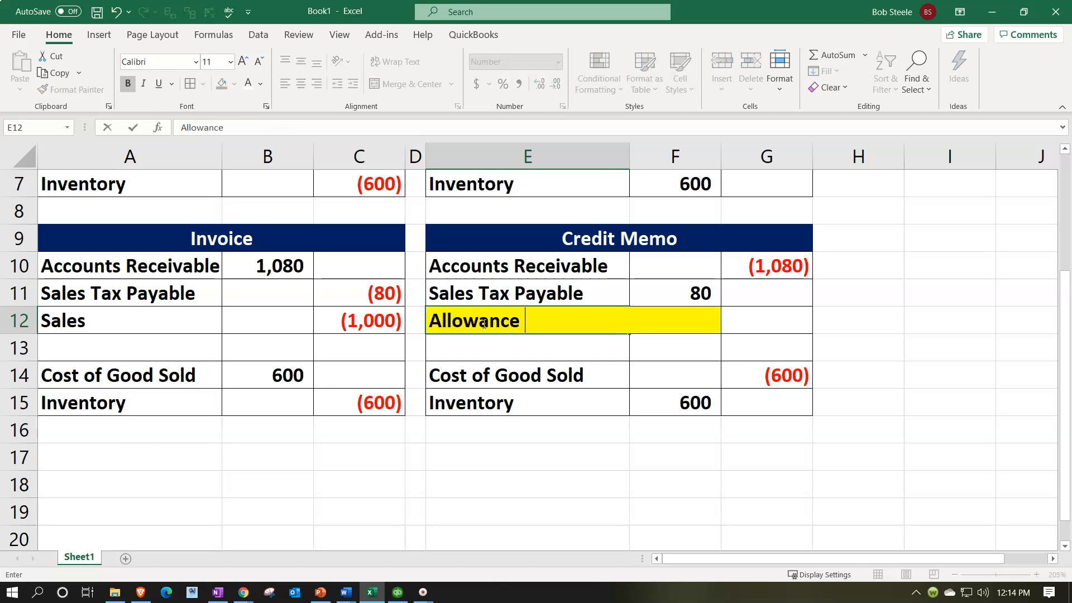
pyautogui.write('for bad')
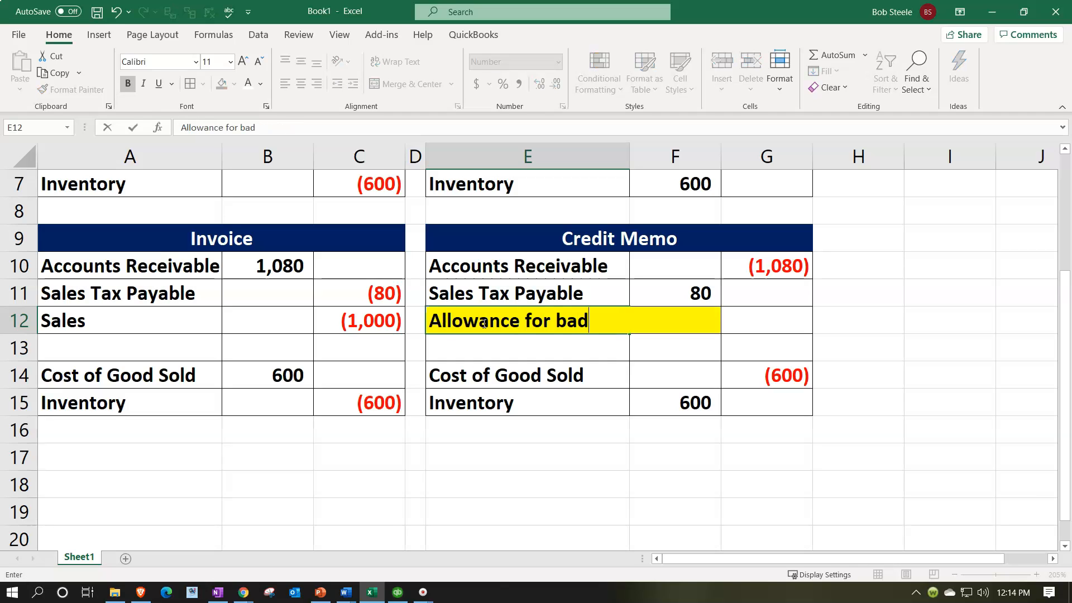
pyautogui.write(' debt')
pyautogui.press('Return')
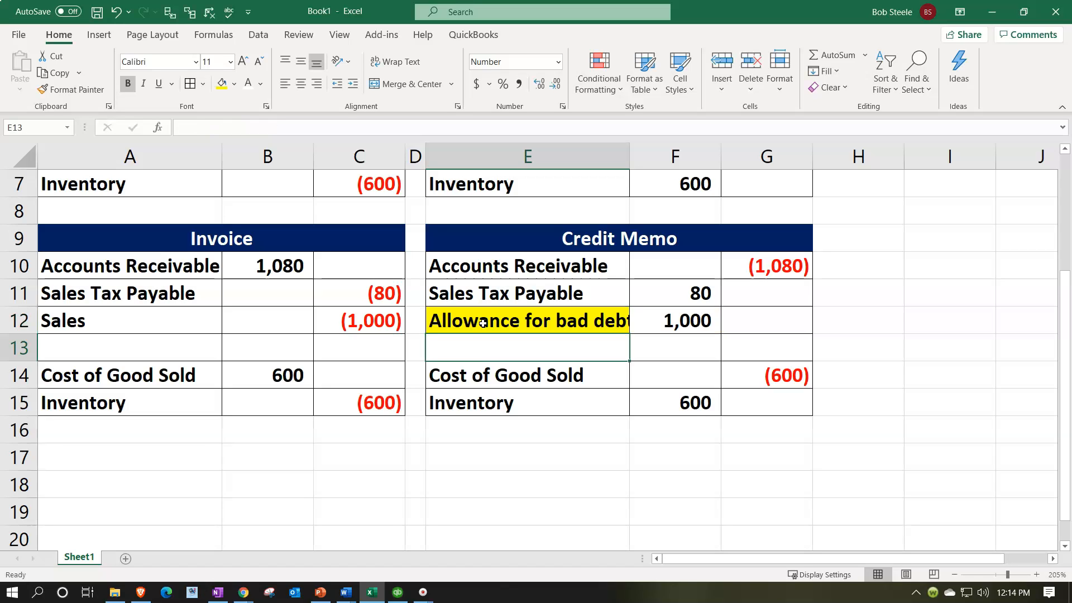
# Step: Set the label in E12 of the second Credit Memo table to Bad debt expense
pyautogui.click(483, 323)
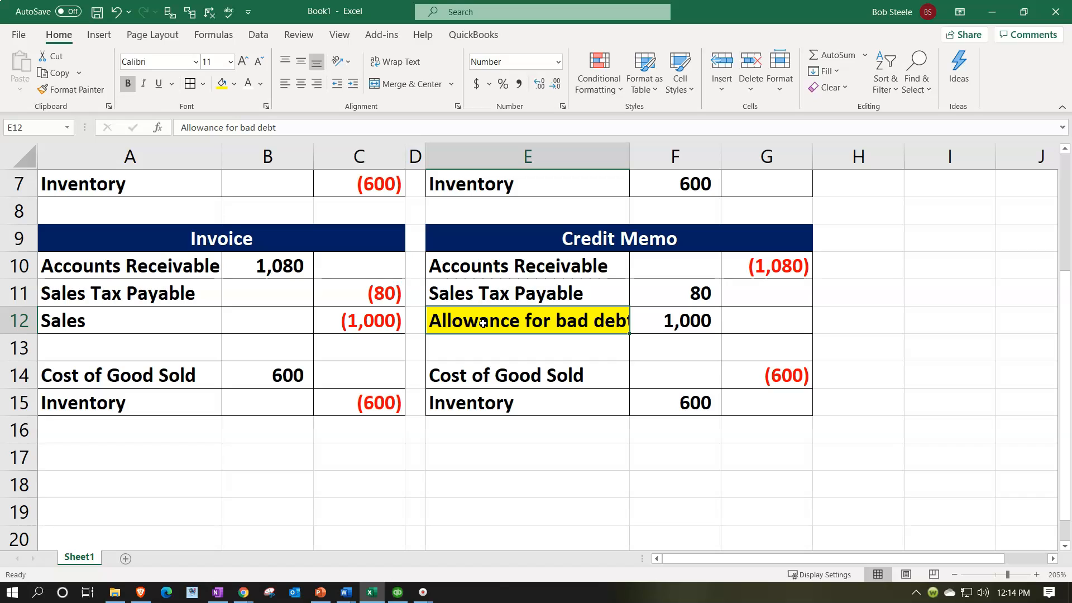
pyautogui.click(470, 331)
pyautogui.write('Bad debt ')
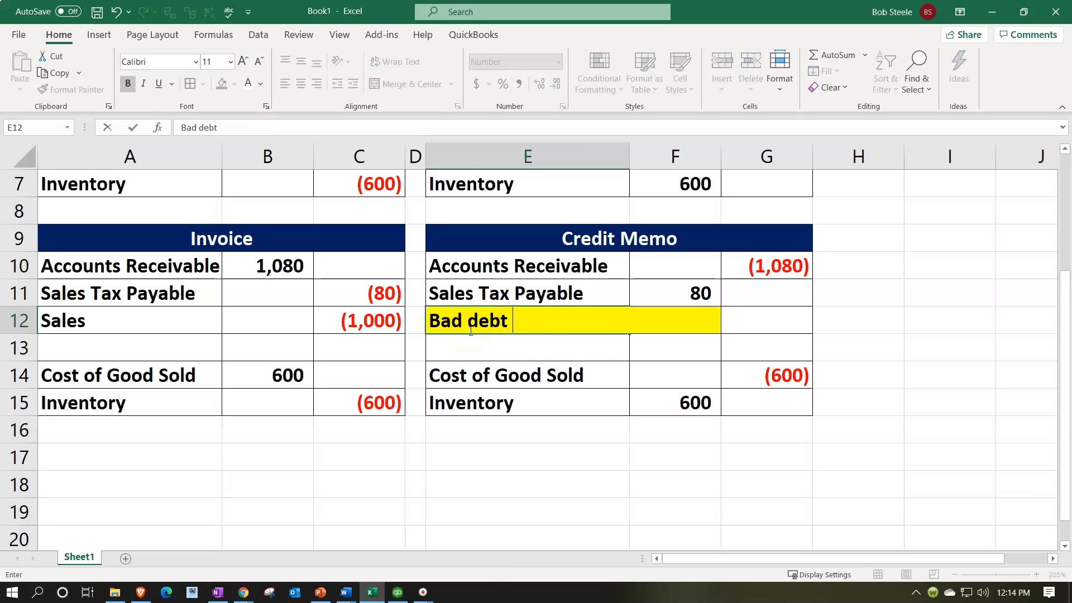
pyautogui.write('expense')
pyautogui.press('Return')
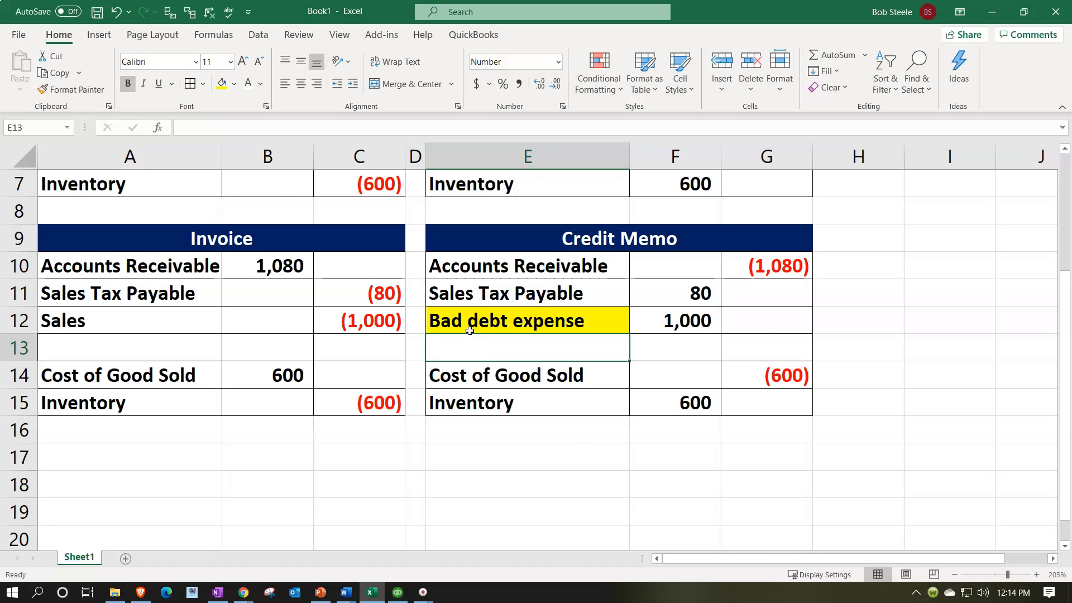
pyautogui.scroll(2, 470, 330)
pyautogui.click(468, 267)
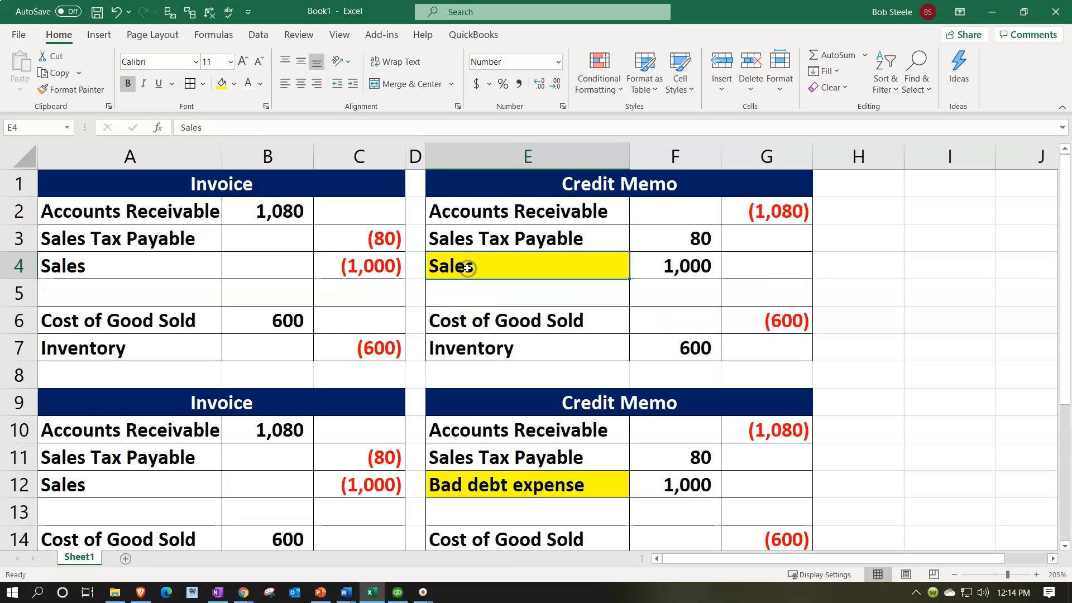
pyautogui.click(490, 484)
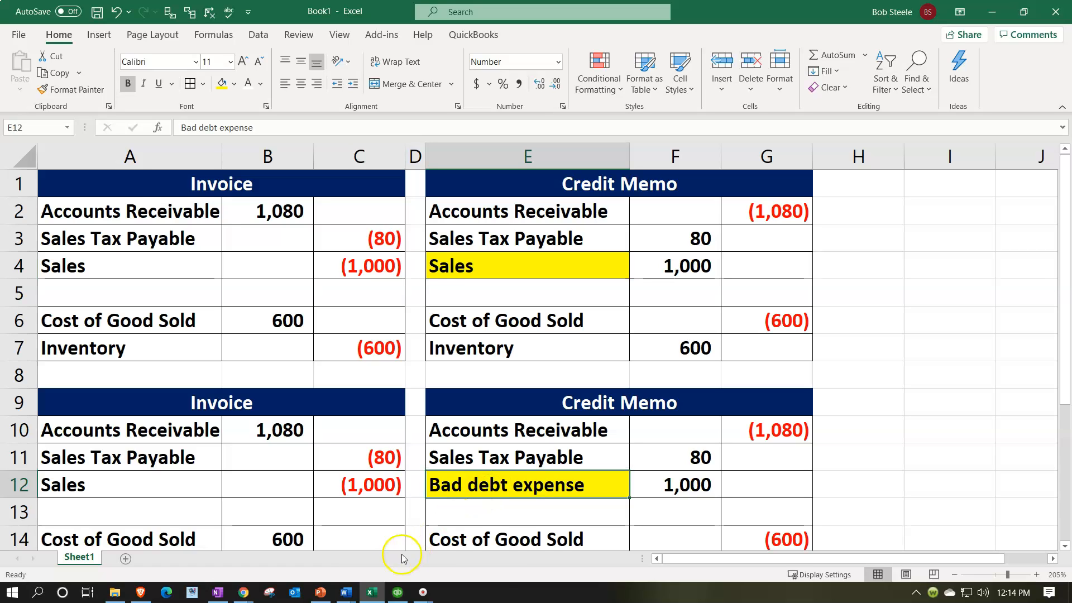
# Step: Switch to QuickBooks Online, closing the open invoice, and start a new credit memo from the homepage
pyautogui.click(371, 591)
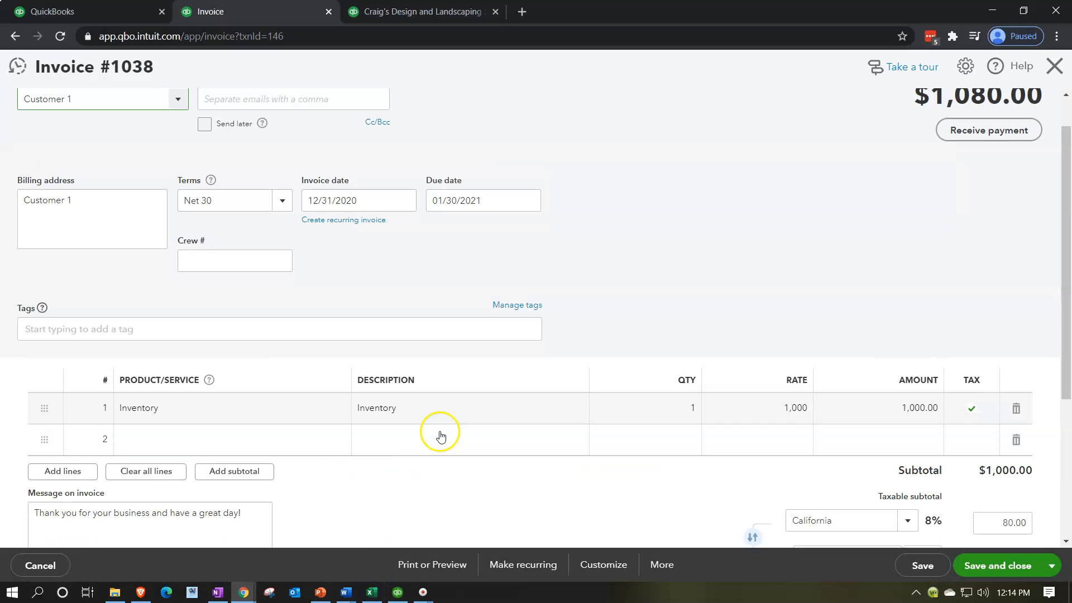
pyautogui.click(1054, 66)
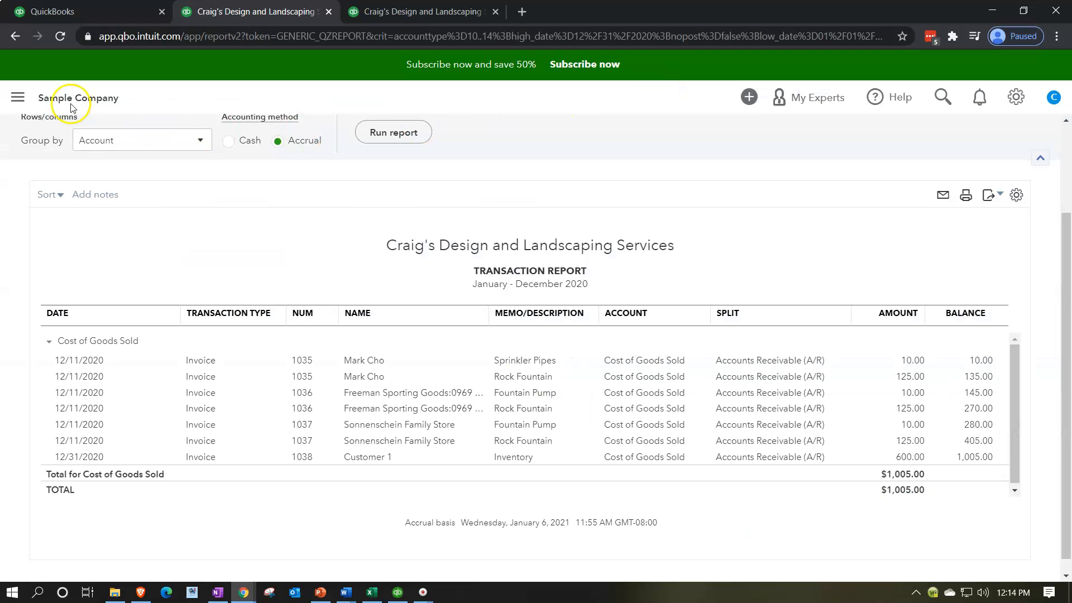
pyautogui.click(119, 10)
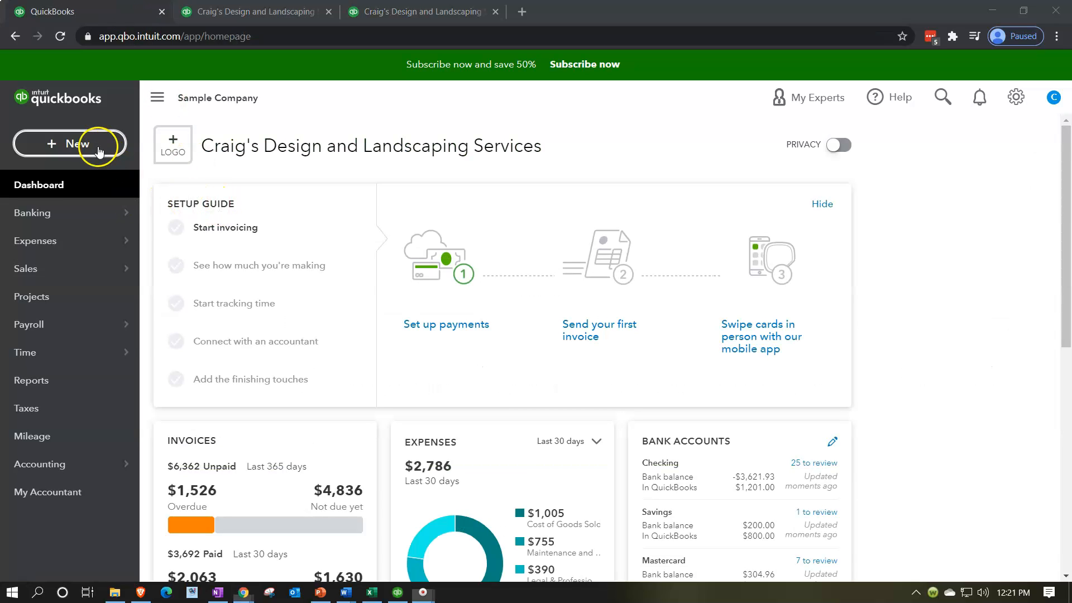
pyautogui.click(98, 146)
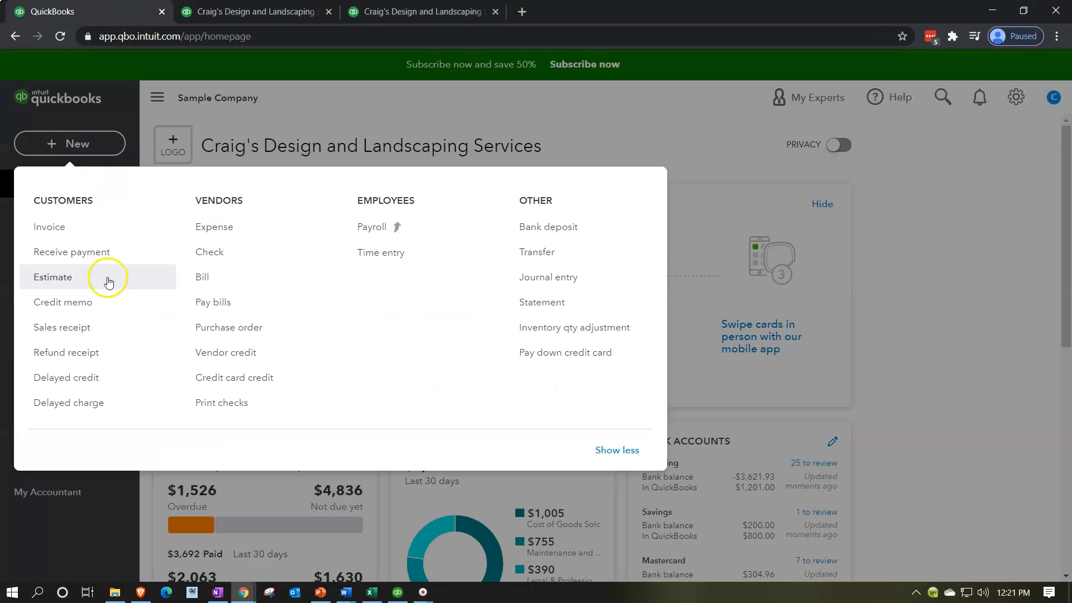
pyautogui.click(102, 302)
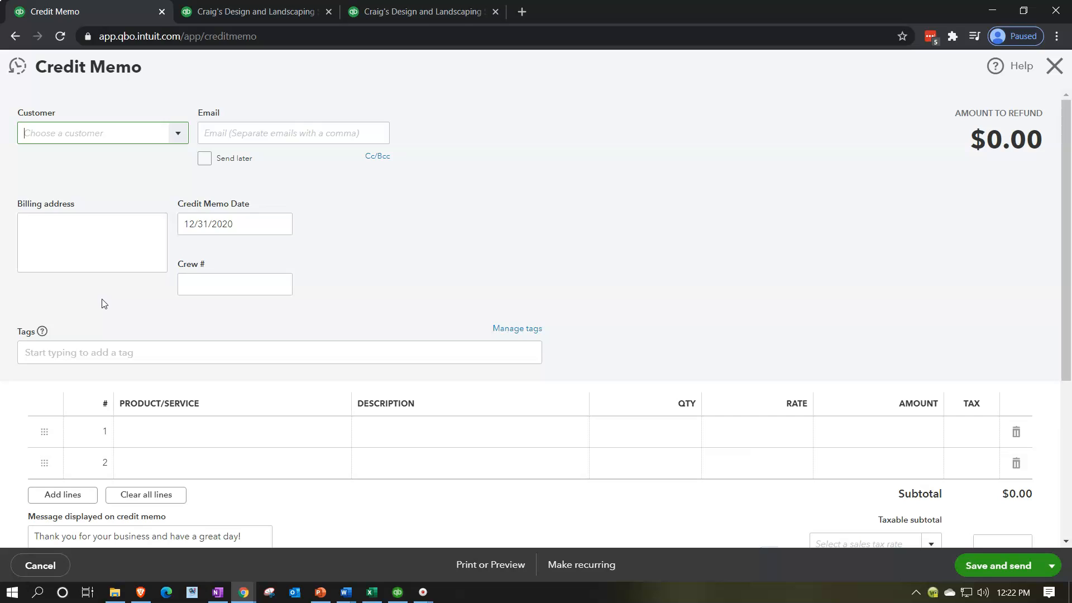
# Step: Select Customer 1 for the credit memo and set its date to 01/01/2021
pyautogui.write('cus')
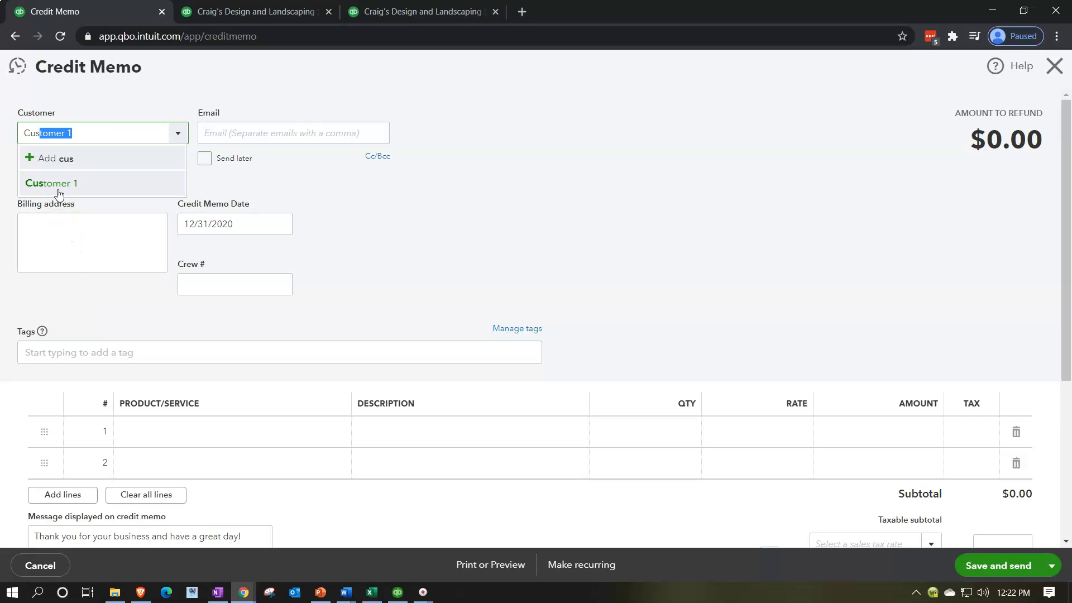
pyautogui.click(58, 192)
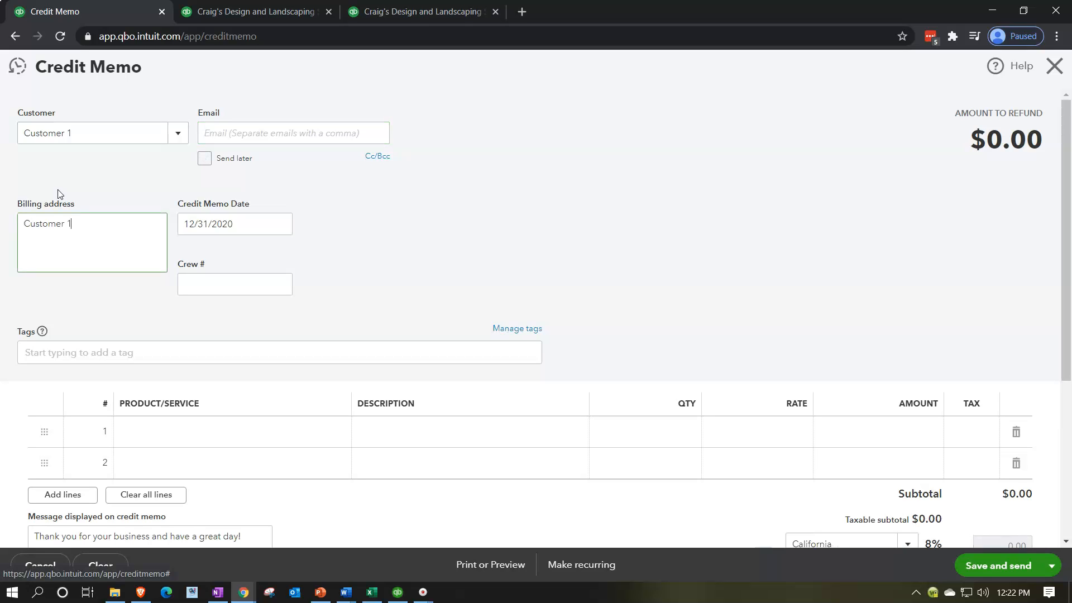
pyautogui.press('Tab')
pyautogui.press('+')
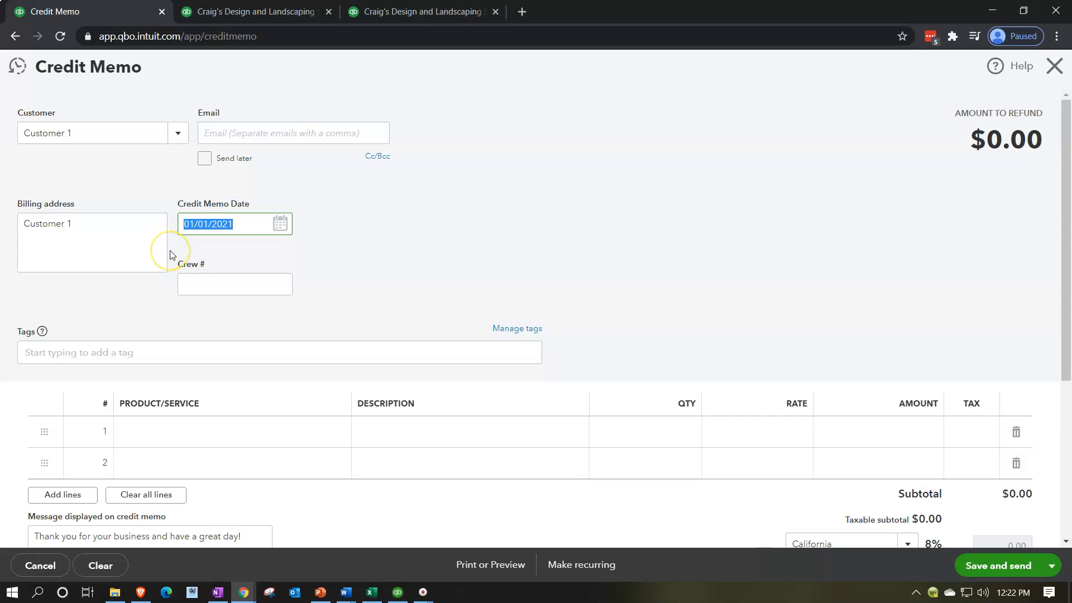
# Step: Add the Inventory product to the credit memo's first line, keeping its default quantity of 1 and rate of 1,000
pyautogui.press('Tab')
pyautogui.press('Tab')
pyautogui.press('Tab')
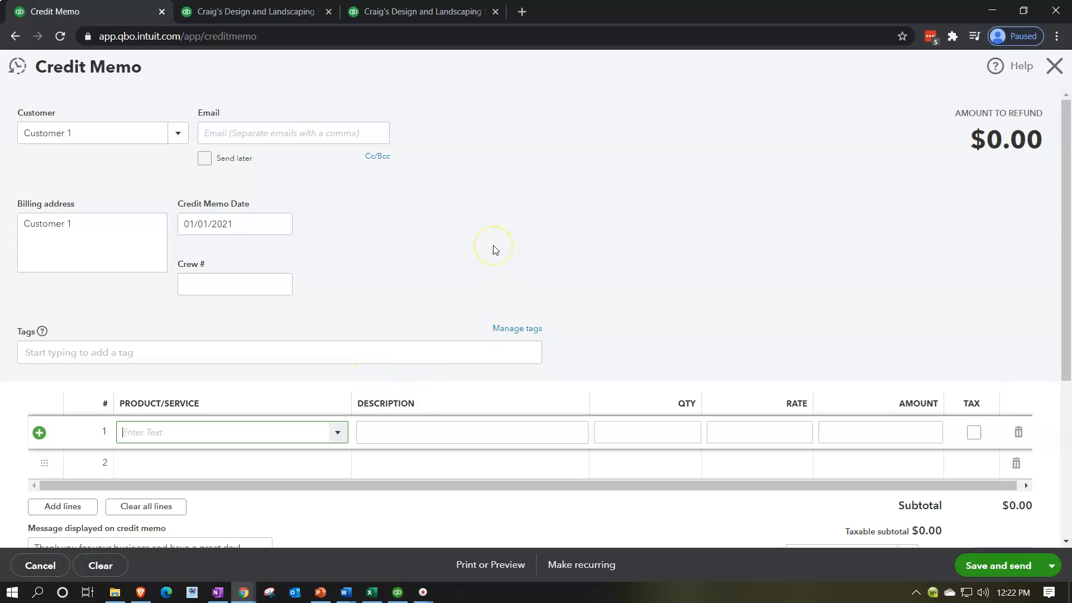
pyautogui.write('i')
pyautogui.press('BackSpace')
pyautogui.write('in')
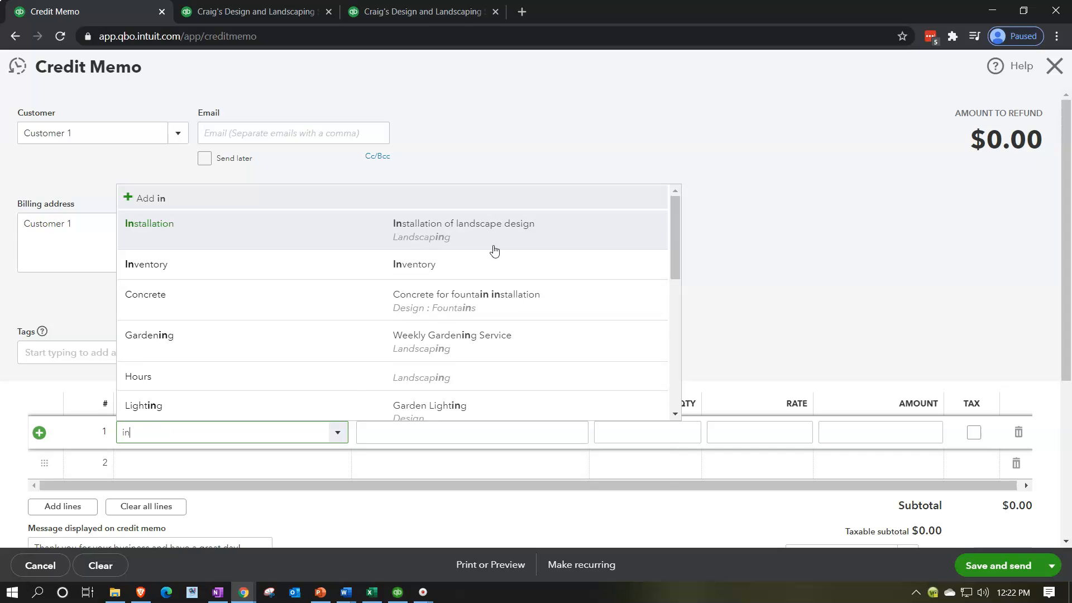
pyautogui.write('v')
pyautogui.press('Tab')
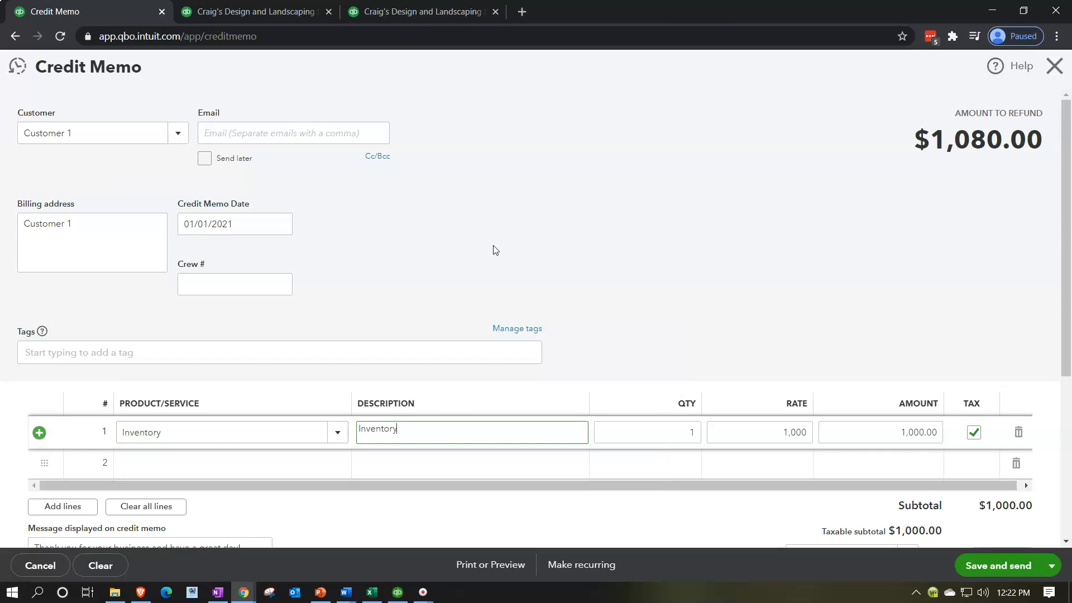
pyautogui.press('Tab')
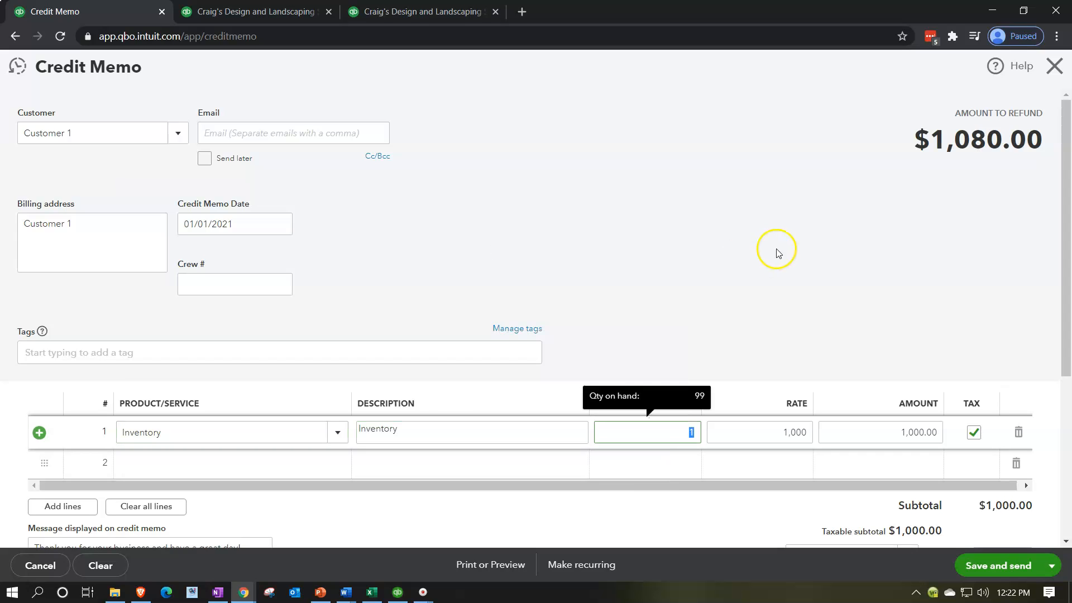
pyautogui.click(766, 220)
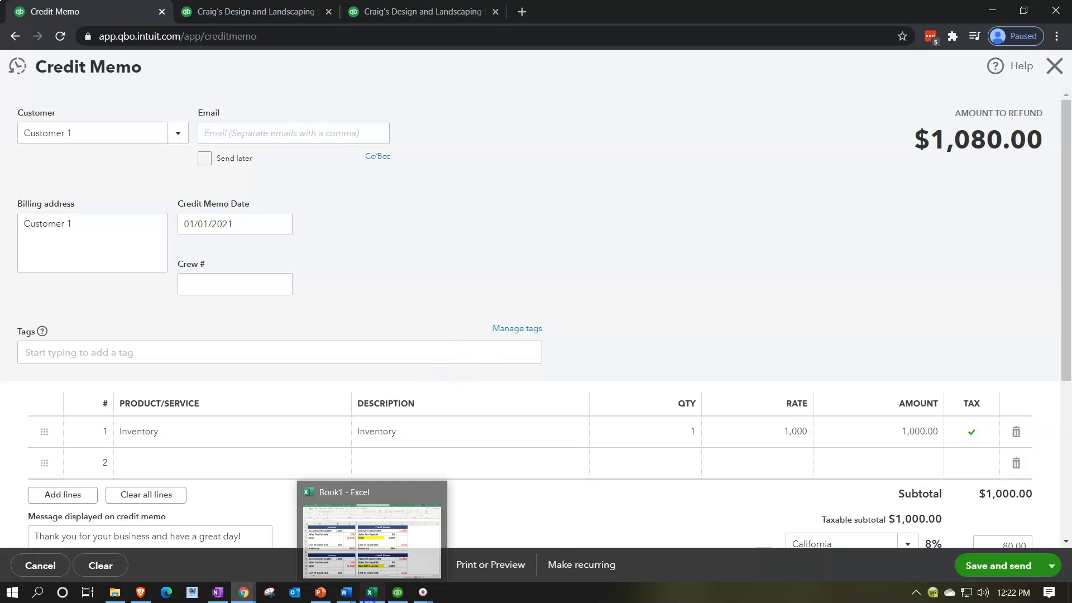
# Step: Switch to Excel, review the first Credit Memo journal entry in E1:G7, and return to the QuickBooks credit memo
pyautogui.click(371, 592)
pyautogui.moveTo(558, 184); pyautogui.dragTo(742, 342)
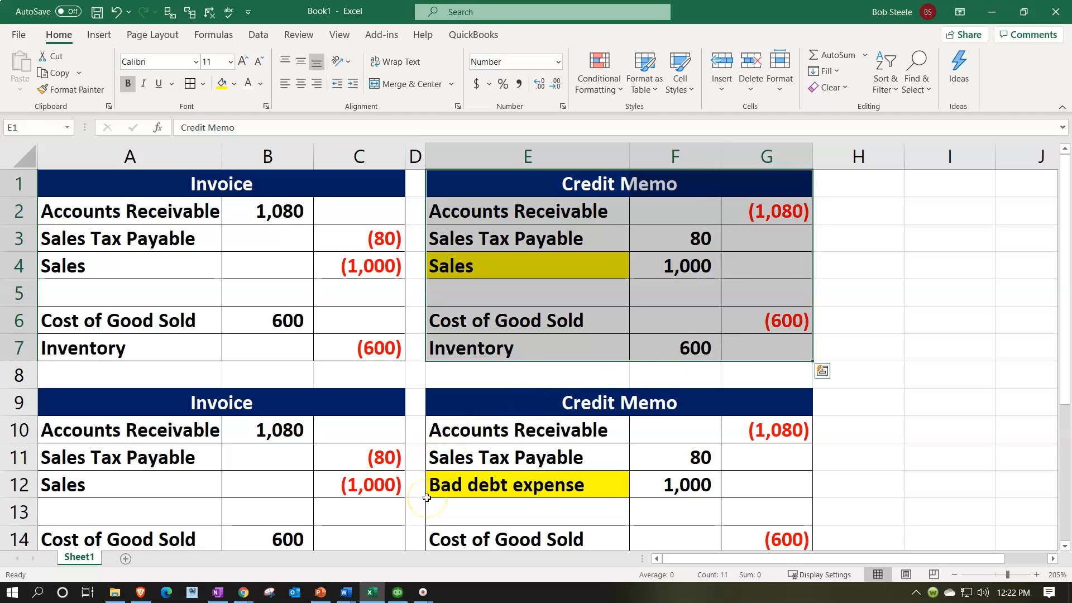
pyautogui.click(372, 592)
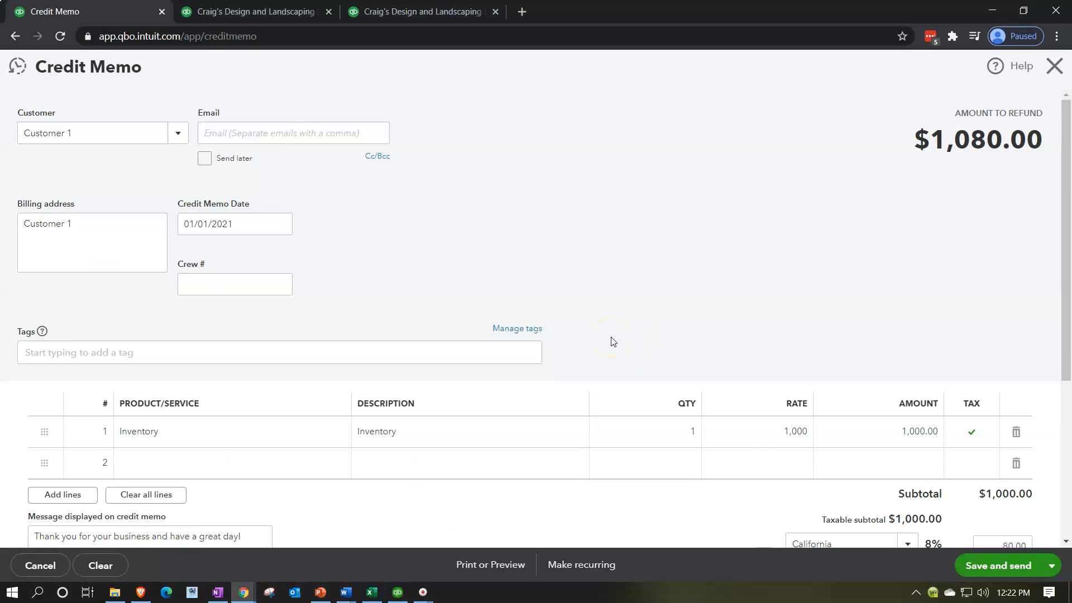
# Step: Save the Customer 1 credit memo without sending it and return to the homepage
pyautogui.scroll(-1, 613, 341)
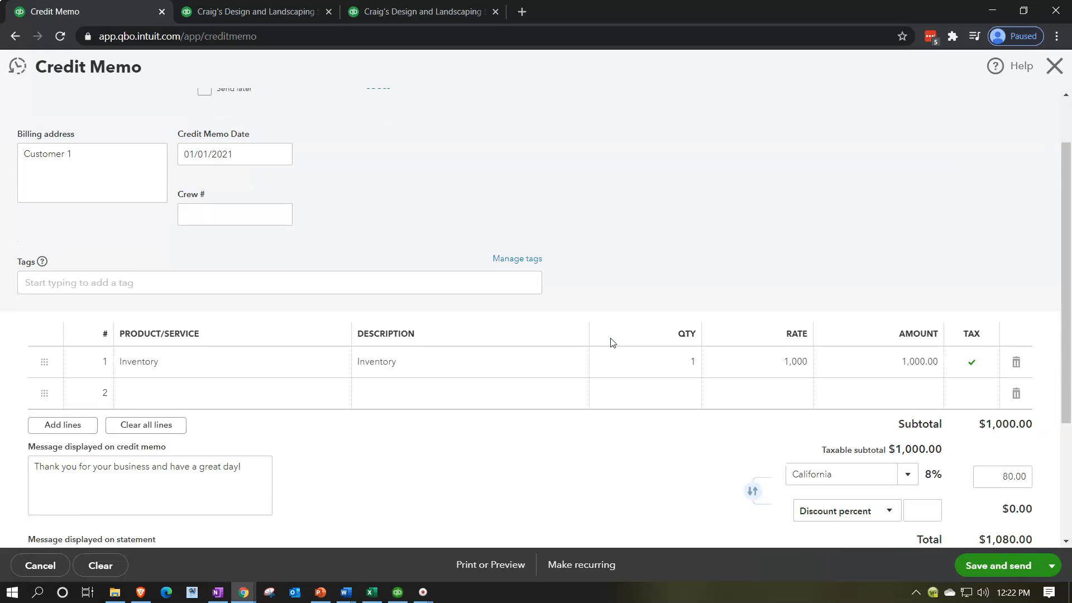
pyautogui.scroll(-3, 612, 341)
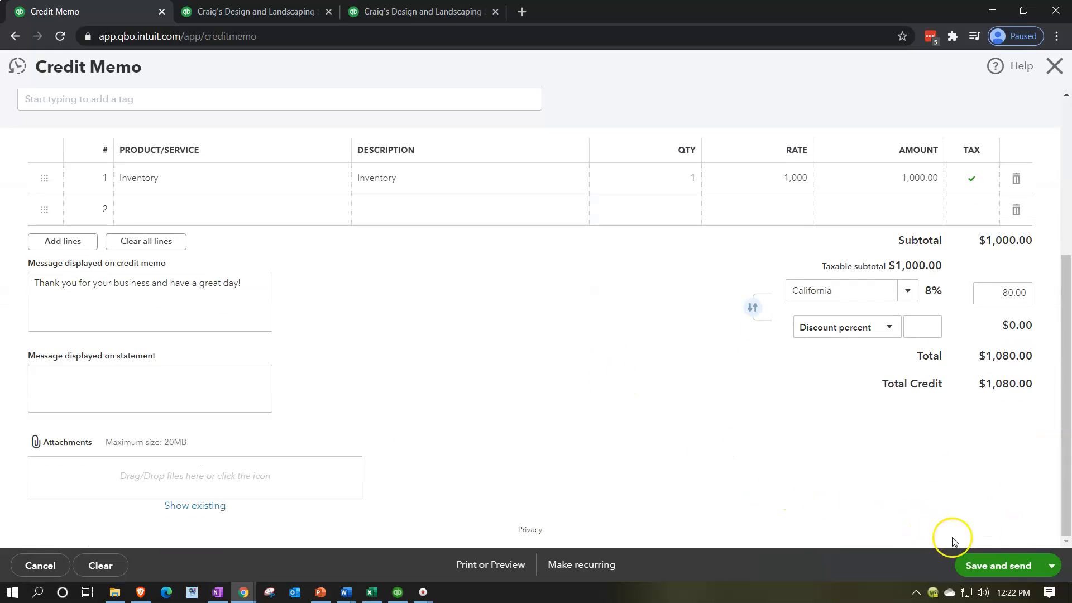
pyautogui.click(1051, 566)
pyautogui.click(1003, 543)
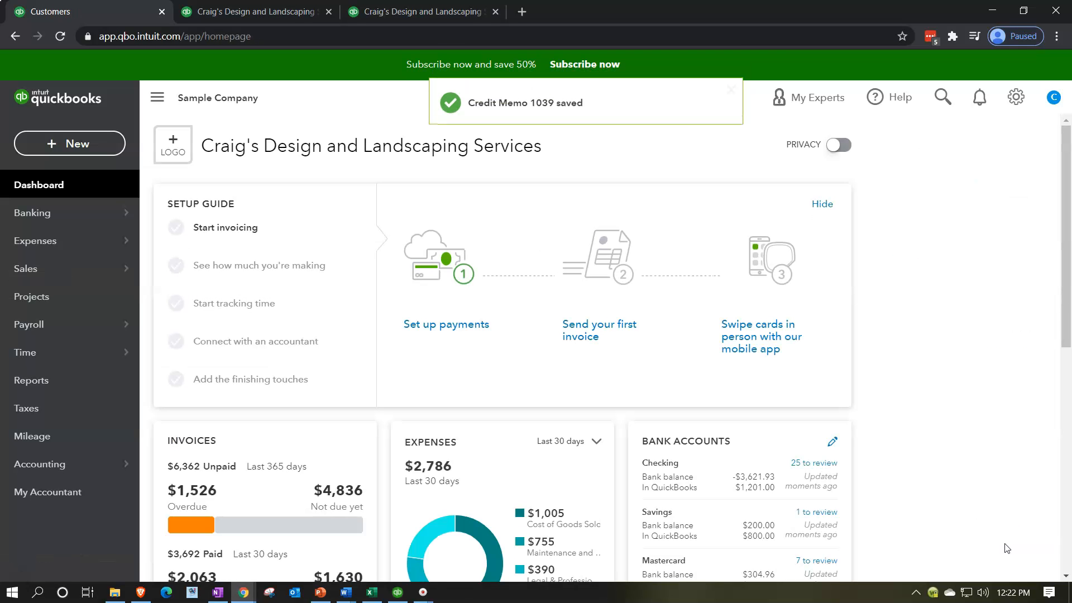
# Step: Switch to the Cost of Goods Sold transaction report and go back to its Profit and Loss summary
pyautogui.click(272, 17)
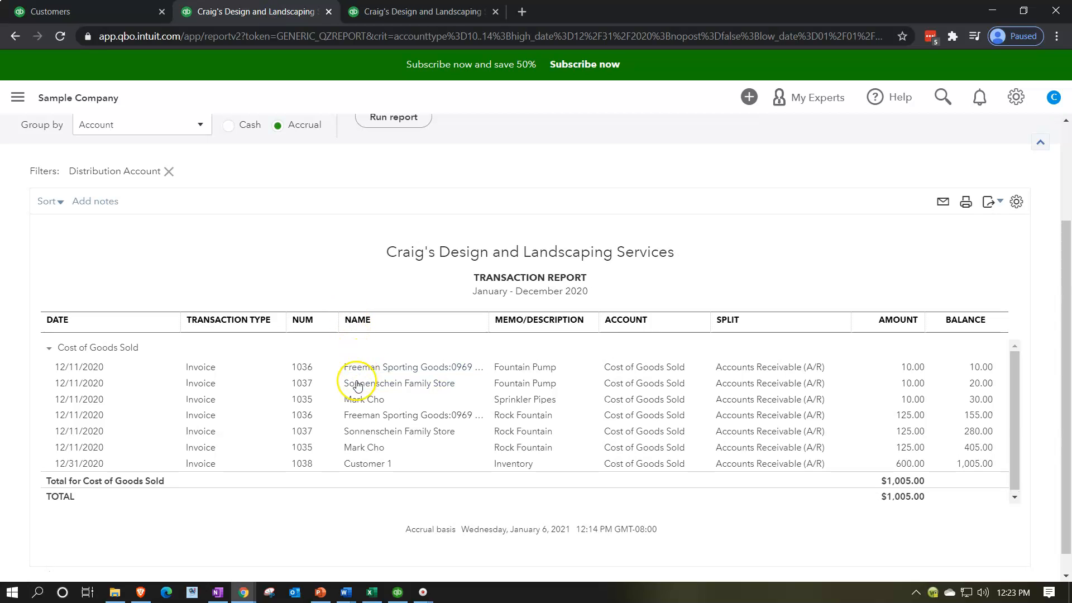
pyautogui.moveTo(1064, 351); pyautogui.dragTo(1065, 166)
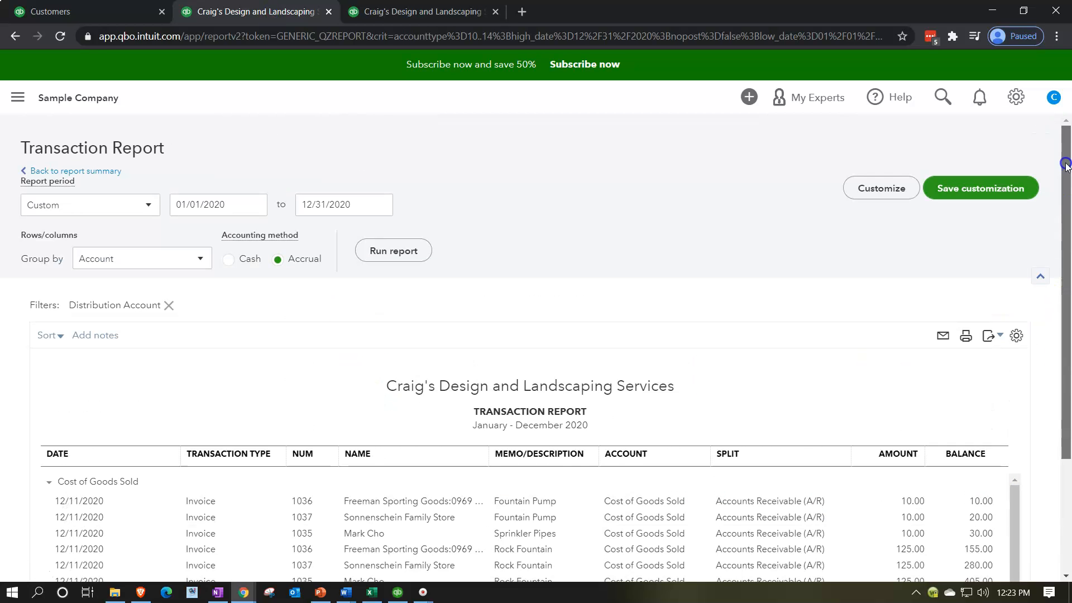
pyautogui.click(83, 174)
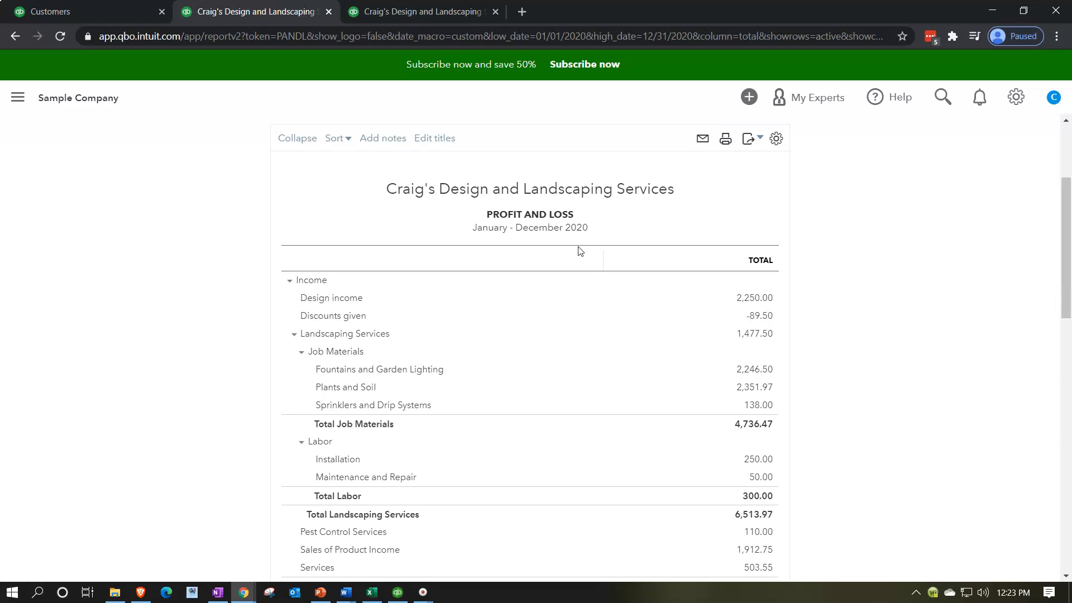
# Step: Run the Profit and Loss report for the period 01/01/2021 to 12/31/2021
pyautogui.scroll(3, 252, 390)
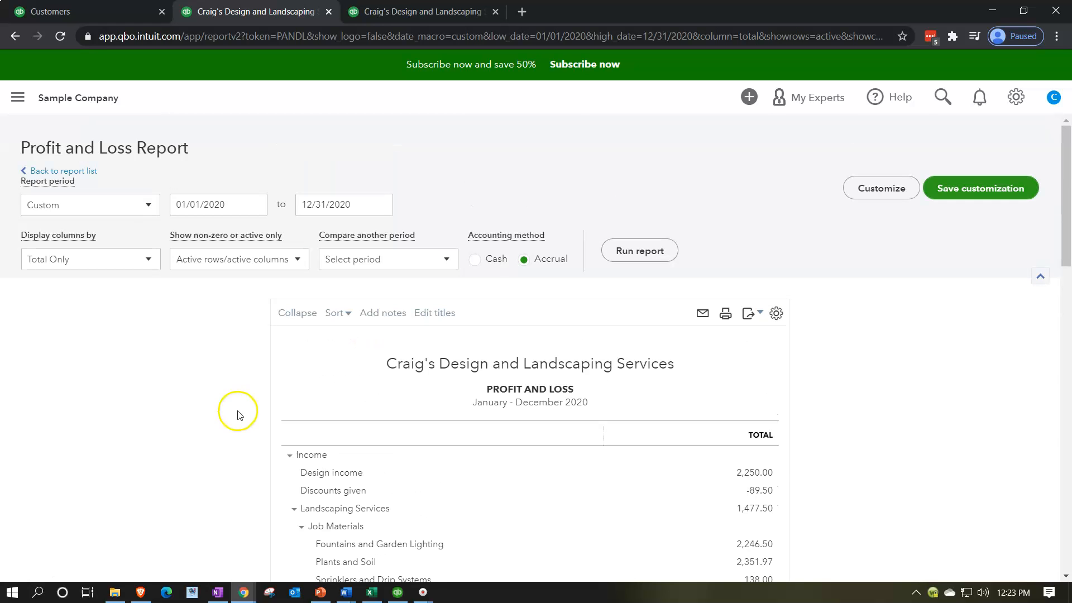
pyautogui.moveTo(239, 204); pyautogui.dragTo(116, 210)
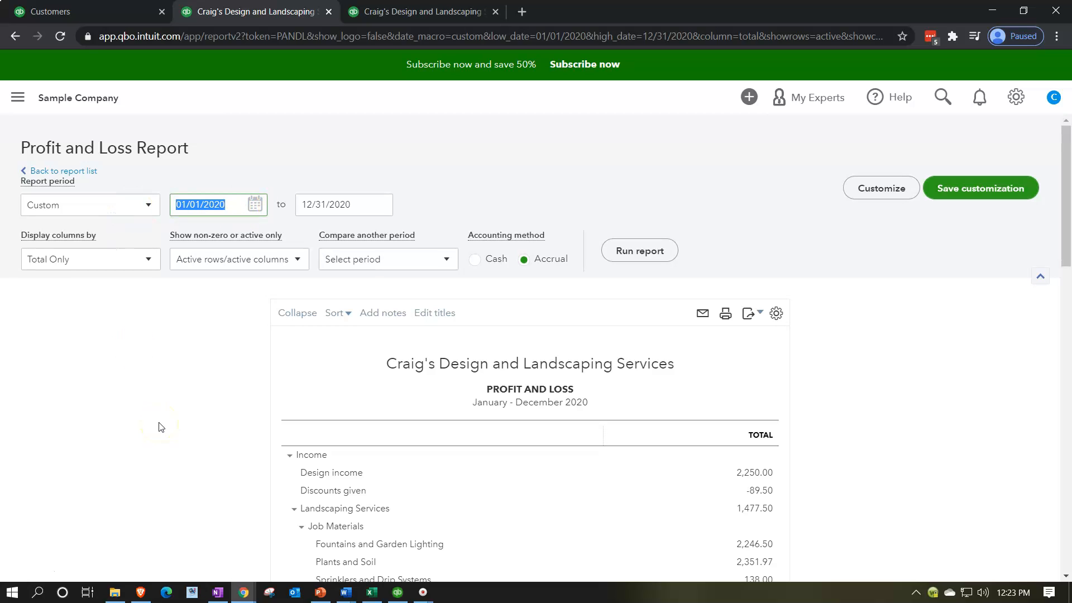
pyautogui.write('01/01/2021')
pyautogui.press('Tab')
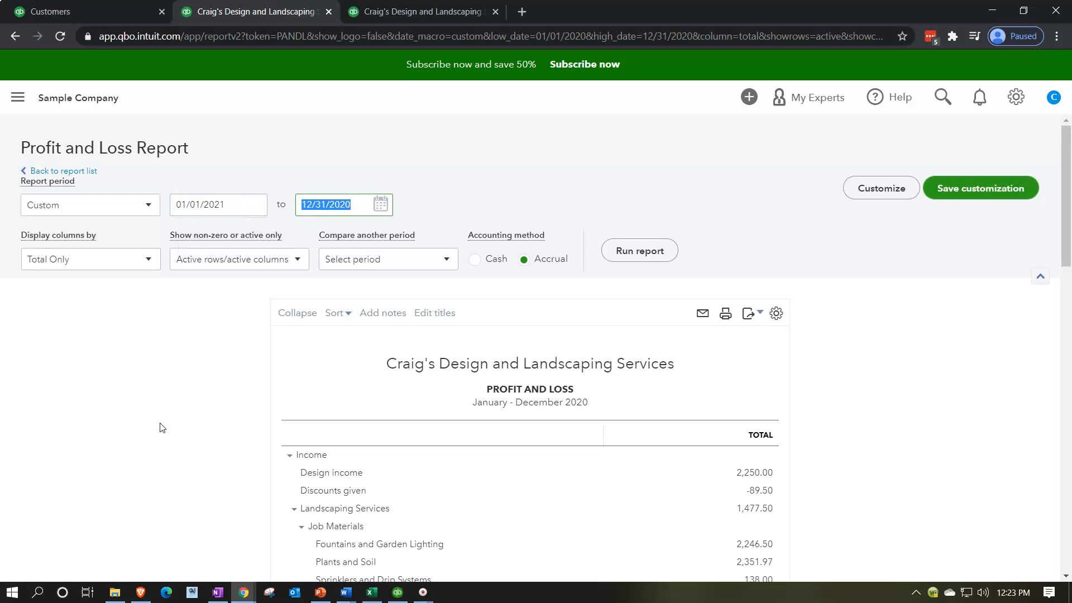
pyautogui.write('12/31/2021')
pyautogui.press('Tab')
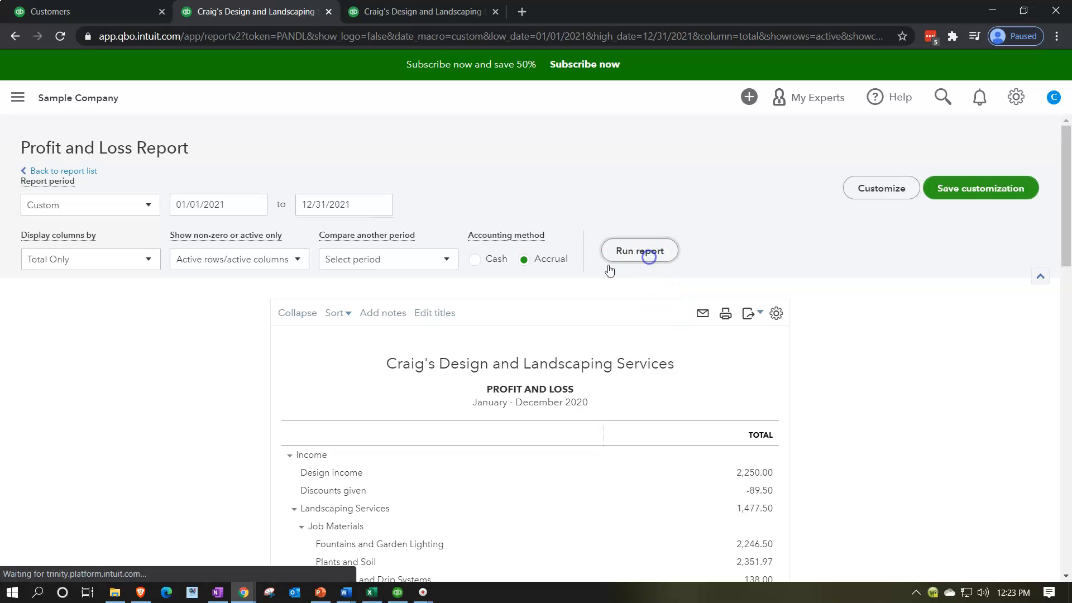
pyautogui.click(641, 253)
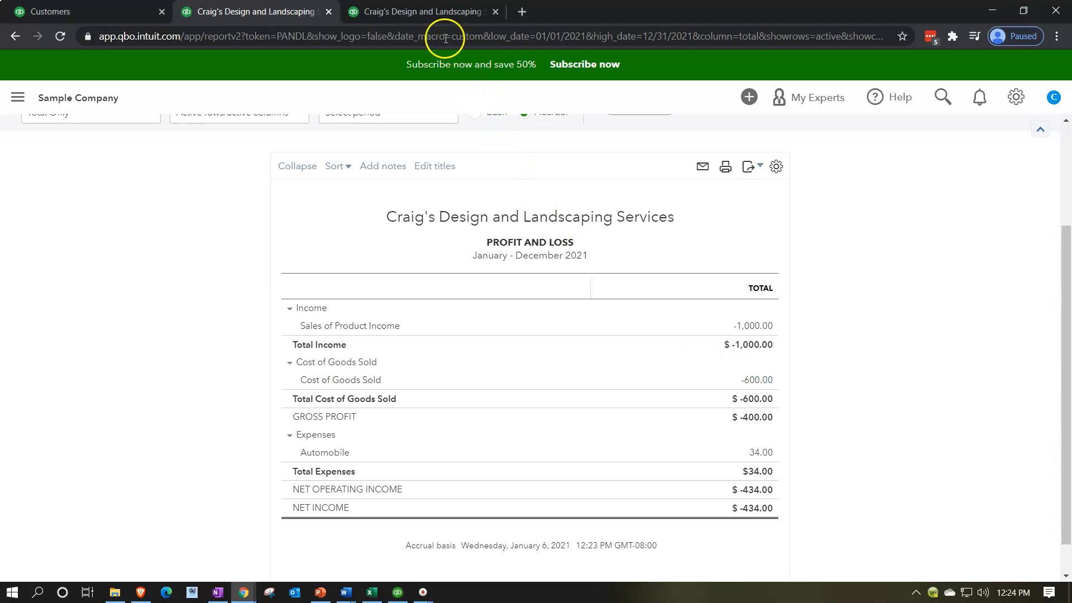
# Step: Switch to the Balance Sheet report and run it for the period 01/01/2021 to 12/31/2021
pyautogui.click(427, 16)
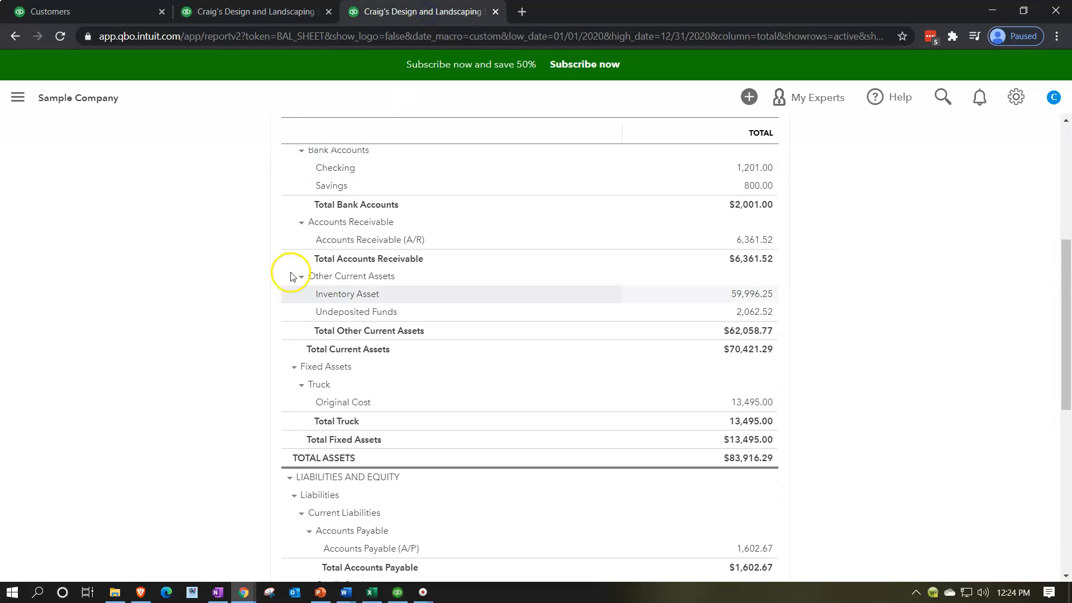
pyautogui.scroll(3, 166, 275)
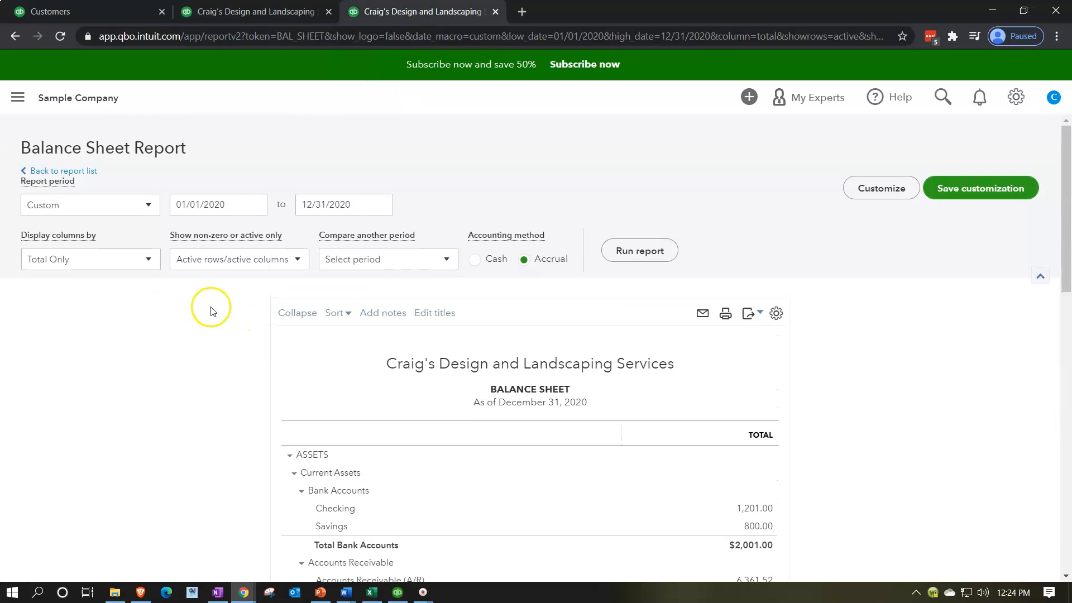
pyautogui.click(239, 204)
pyautogui.write('010121')
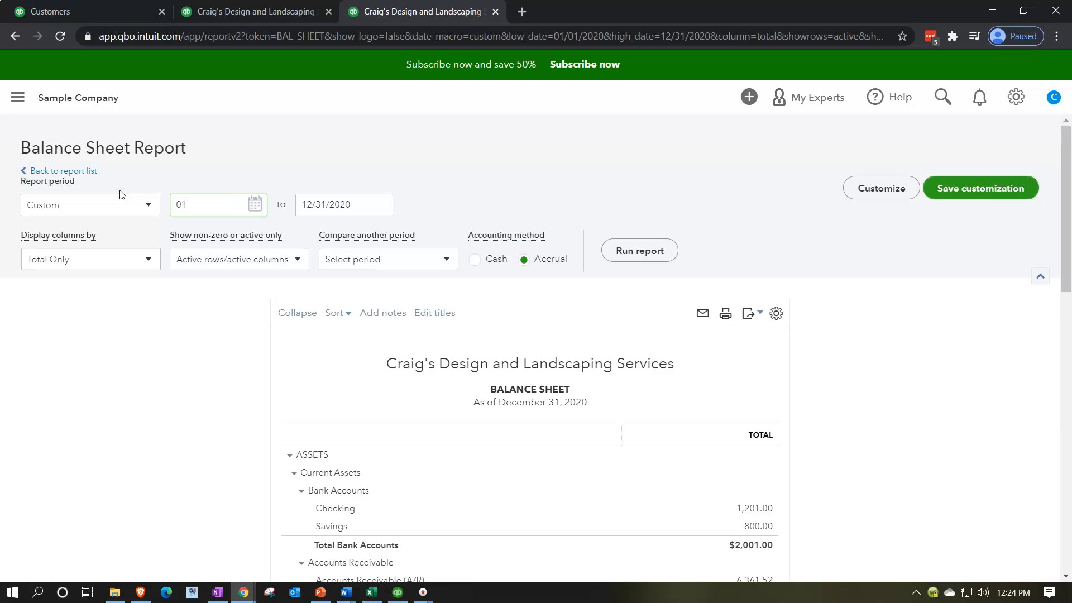
pyautogui.press('Tab')
pyautogui.write('12/31/2021')
pyautogui.click(226, 279)
pyautogui.click(641, 248)
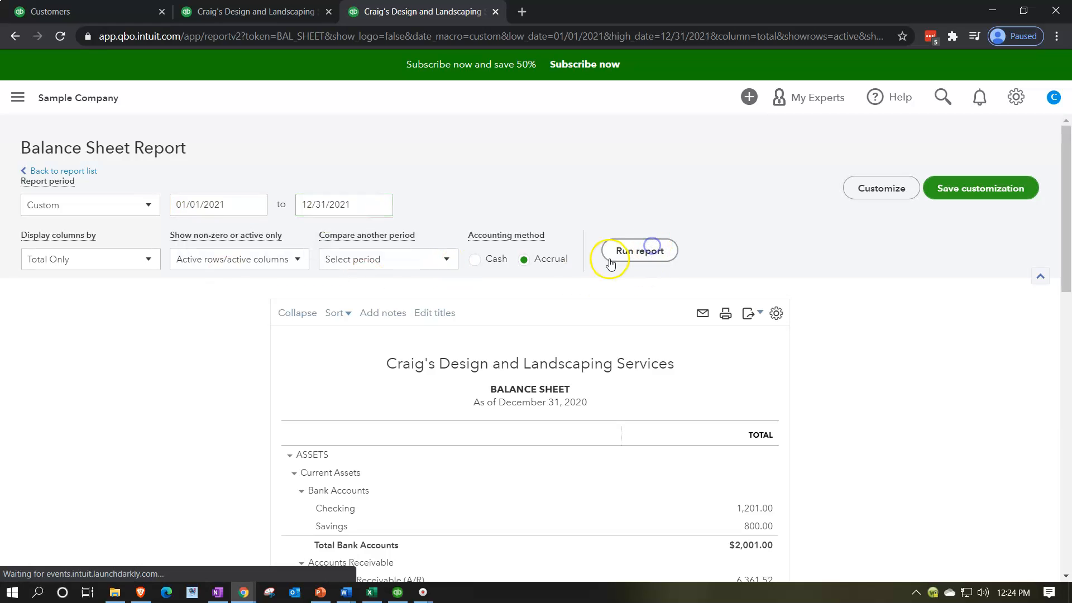
# Step: Examine the transactions behind the Accounts Receivable (A/R) balance, then return to the Balance Sheet
pyautogui.scroll(-3, 287, 395)
pyautogui.scroll(-1, 219, 421)
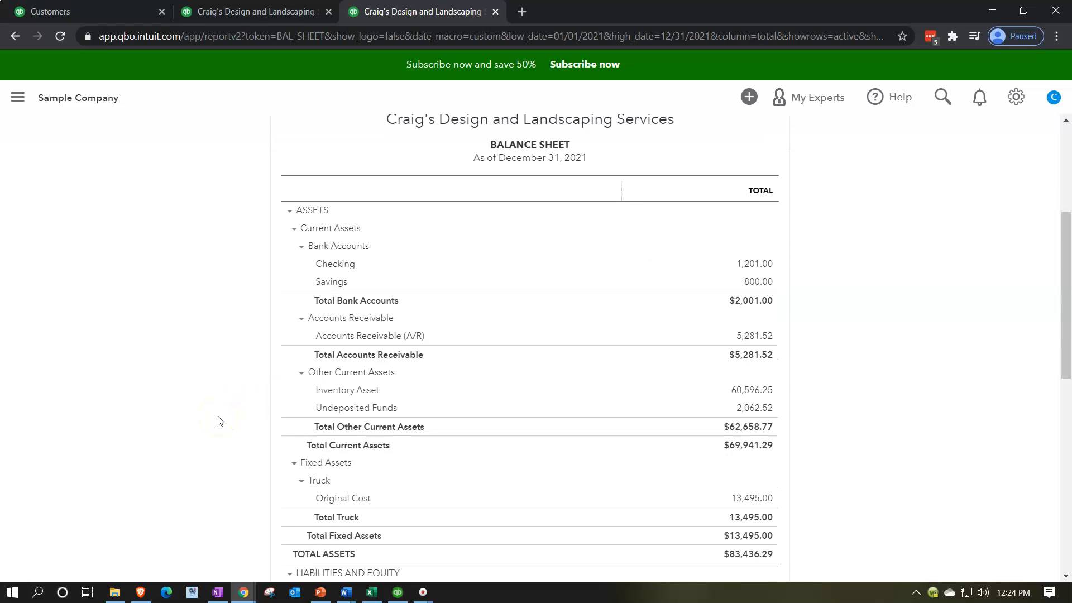
pyautogui.click(743, 338)
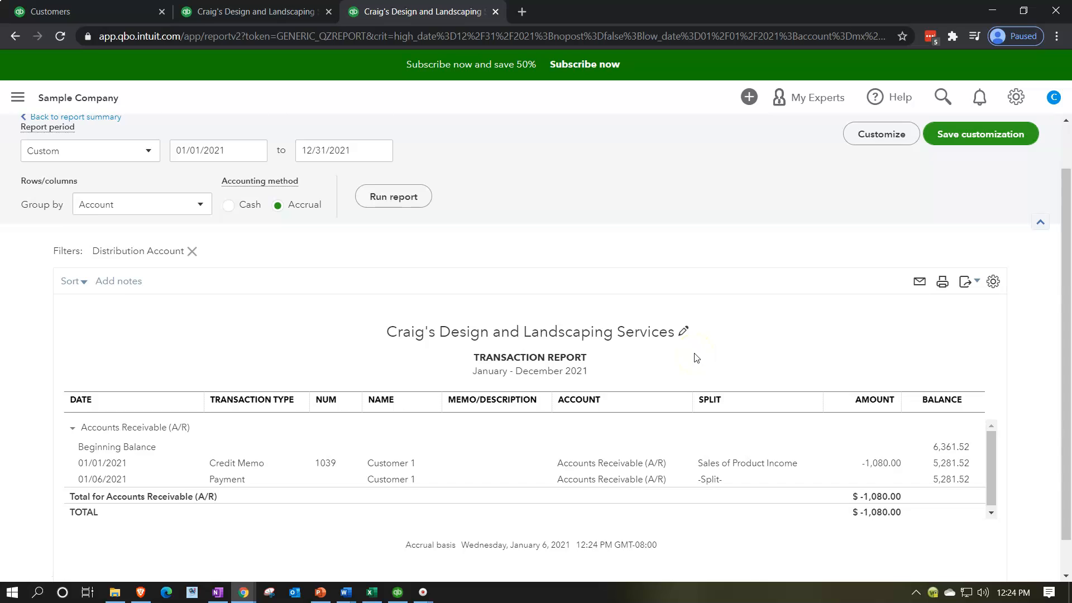
pyautogui.scroll(-1, 696, 357)
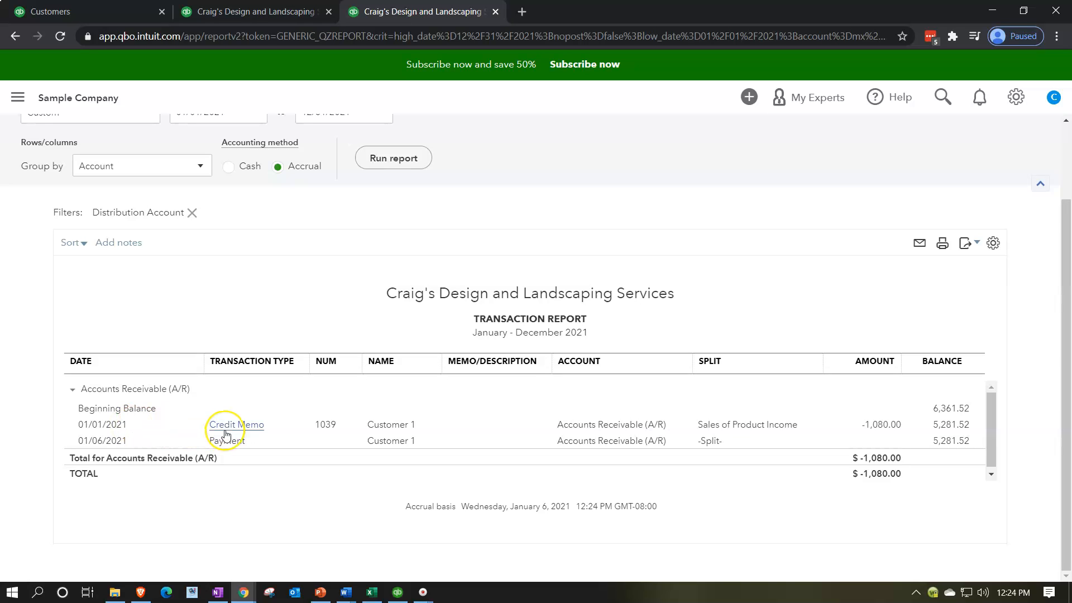
pyautogui.scroll(2, 190, 374)
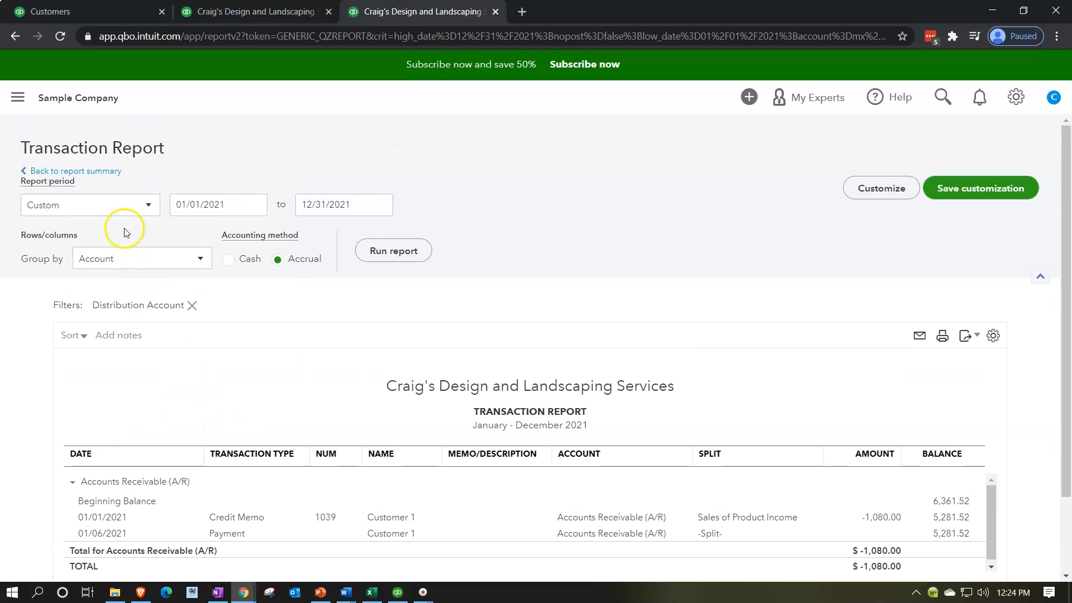
pyautogui.click(105, 172)
pyautogui.scroll(-10, 263, 335)
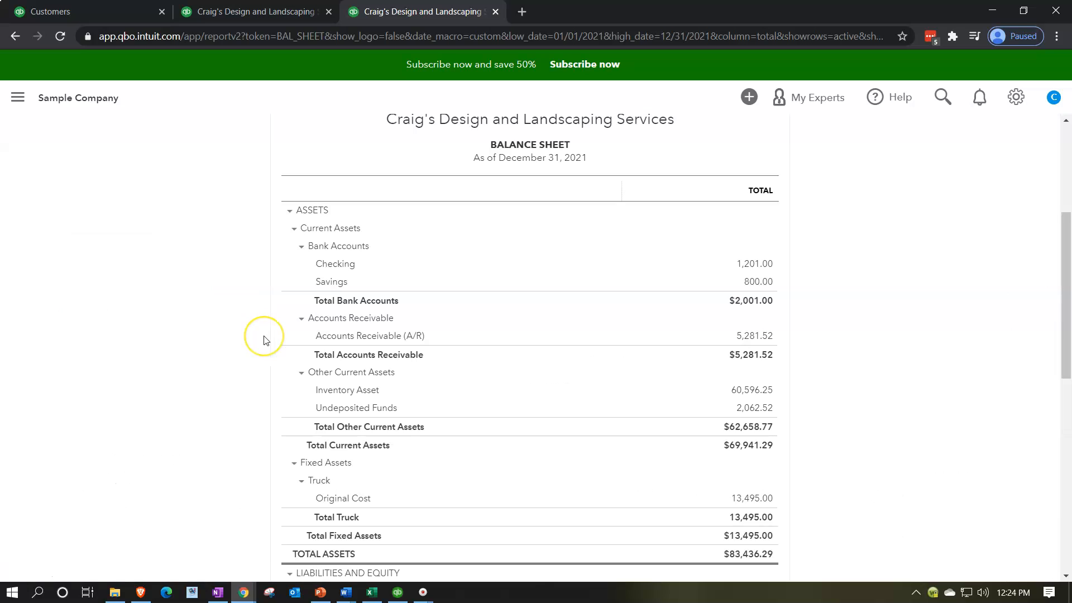
# Step: Examine the transactions behind the Board of Equalization Payable balance and return to the Balance Sheet
pyautogui.scroll(-4, 265, 340)
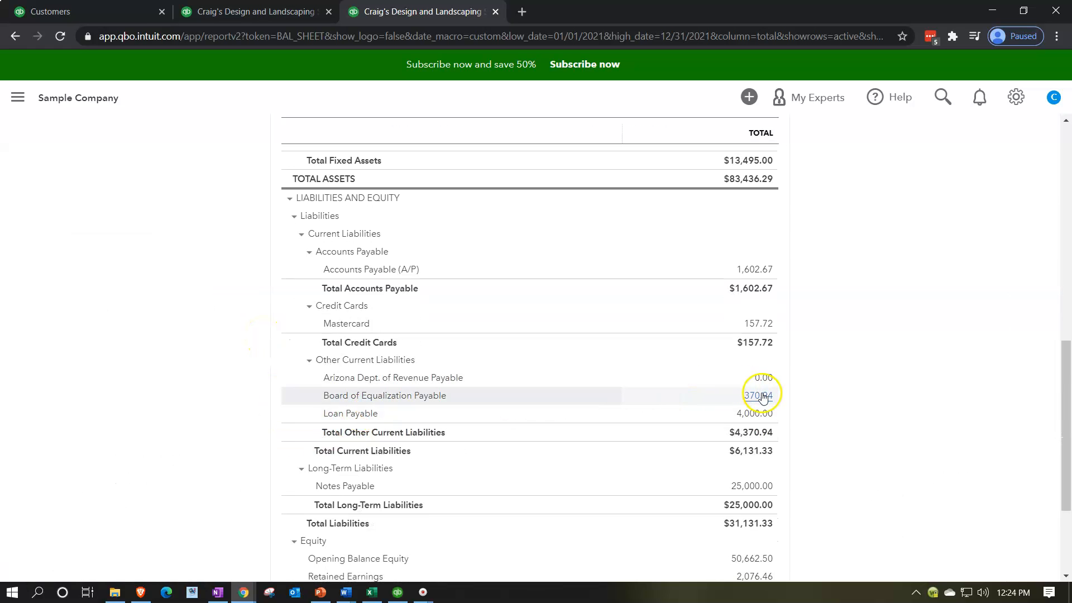
pyautogui.click(763, 397)
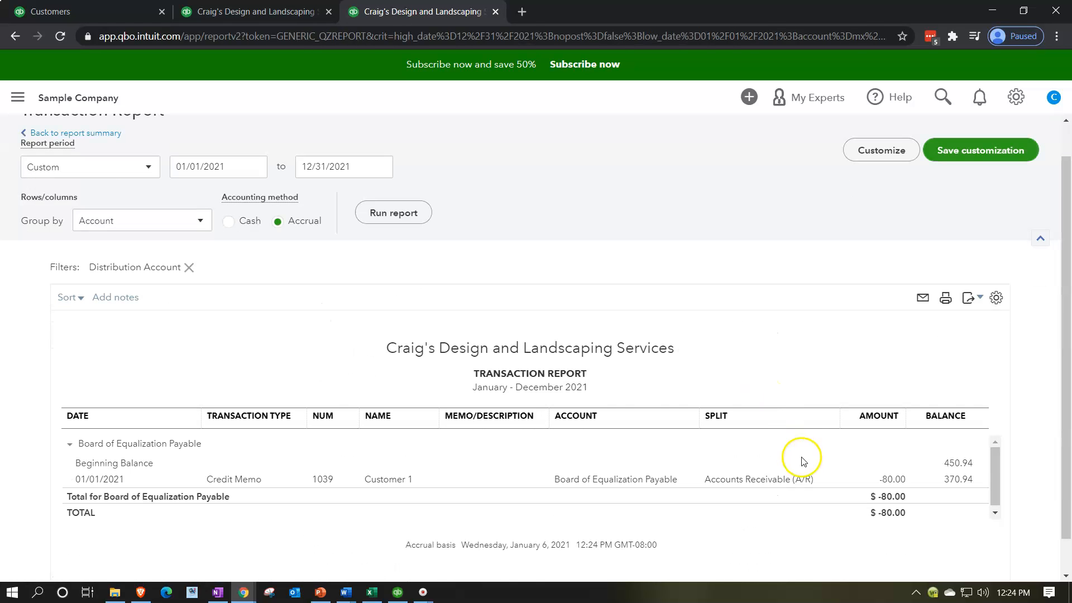
pyautogui.scroll(1, 190, 401)
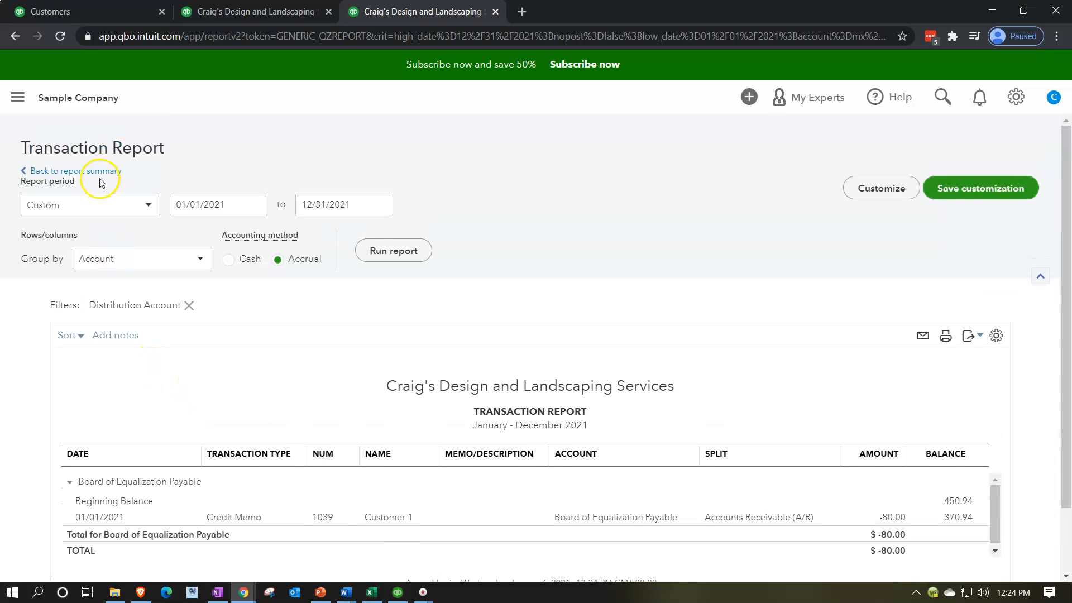
pyautogui.click(101, 173)
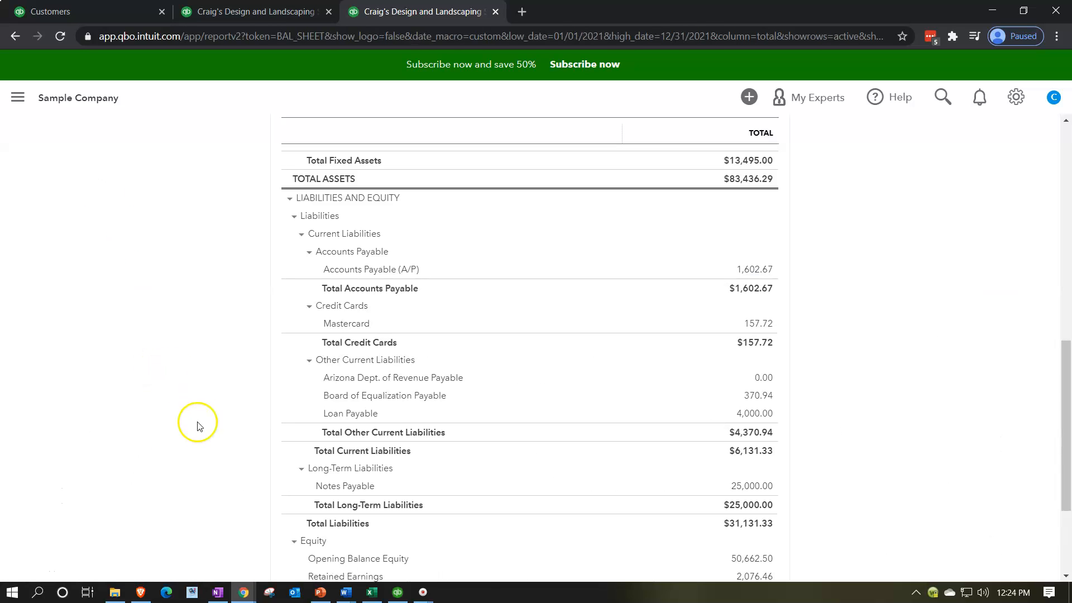
# Step: Examine the transactions behind the Inventory Asset balance and return to the Balance Sheet
pyautogui.scroll(6, 215, 465)
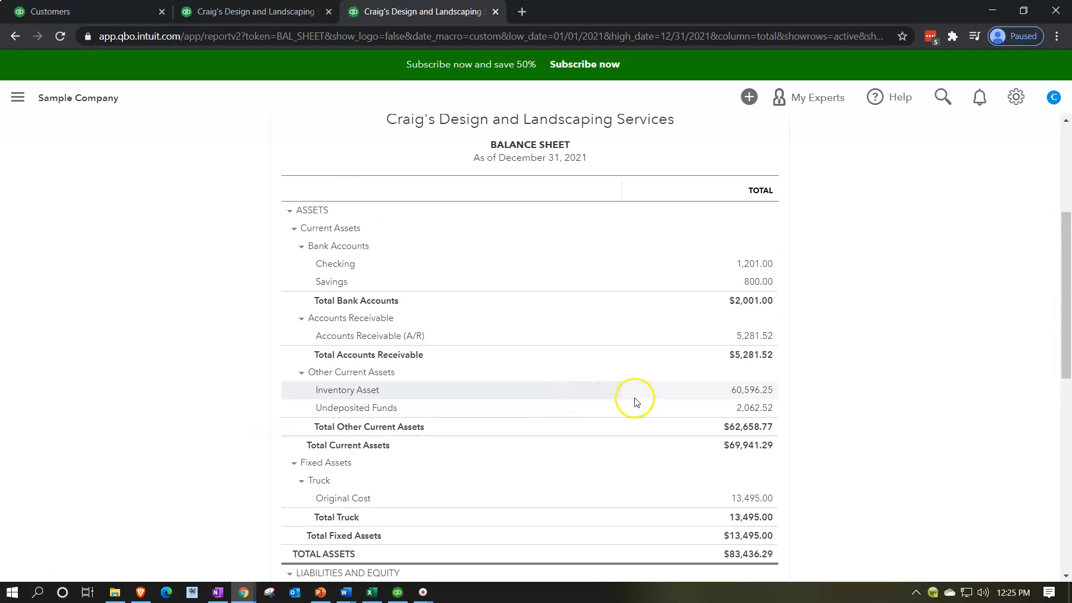
pyautogui.click(748, 391)
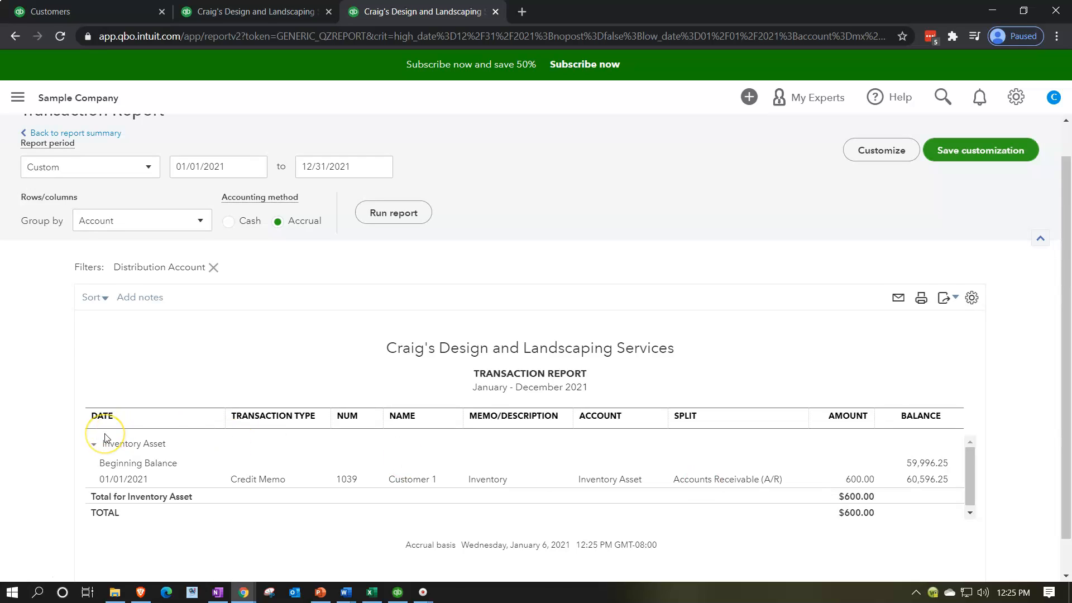
pyautogui.scroll(1, 106, 437)
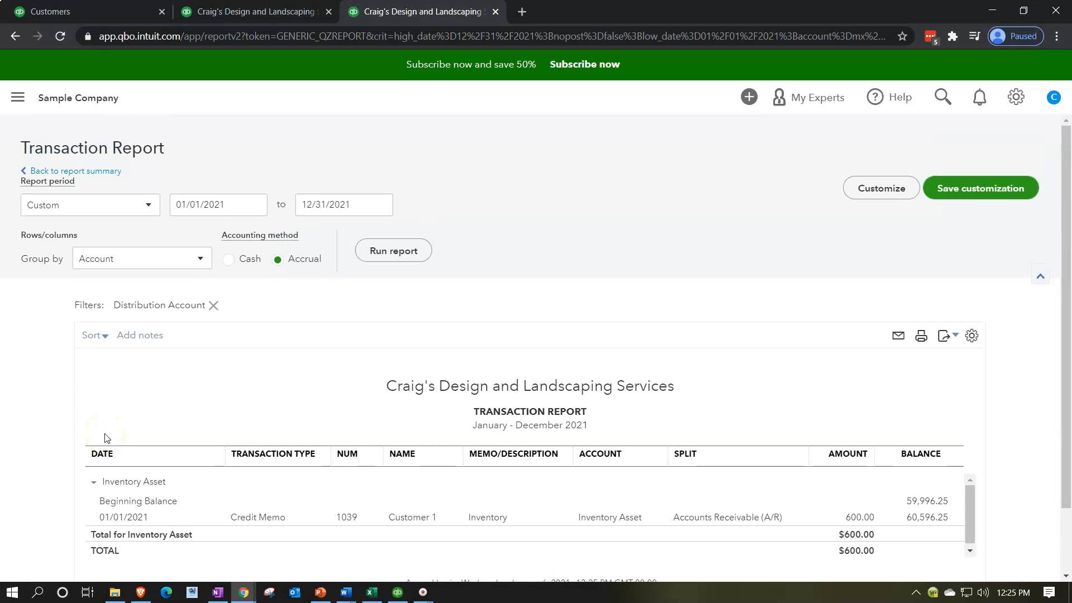
pyautogui.click(104, 177)
pyautogui.scroll(-4, 101, 175)
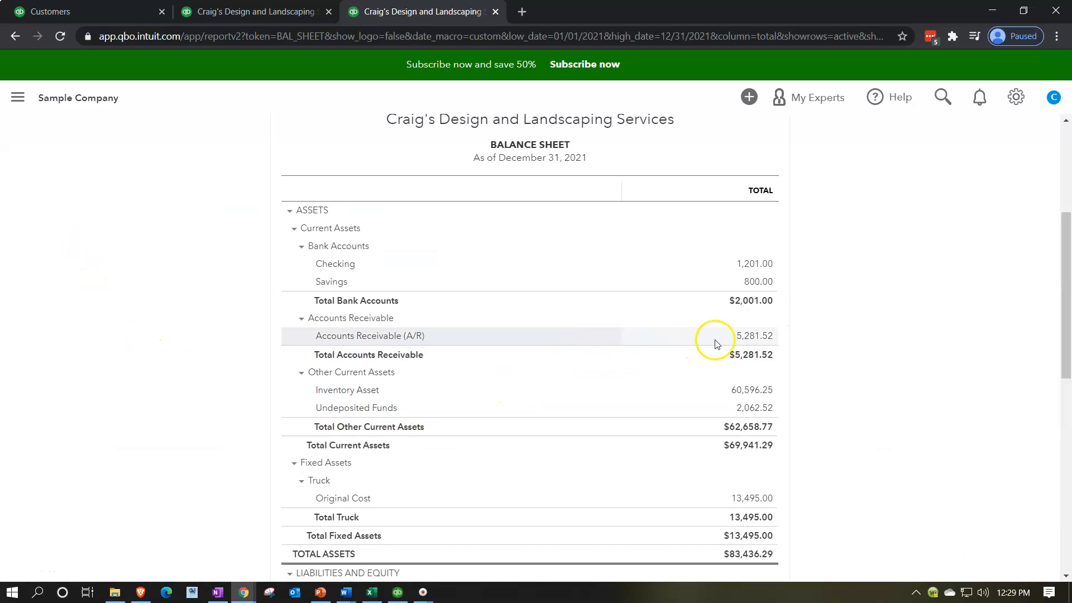
# Step: Open the Accounts Receivable (A/R) transaction report and rerun it with the start date set to 01/01/2020
pyautogui.click(747, 342)
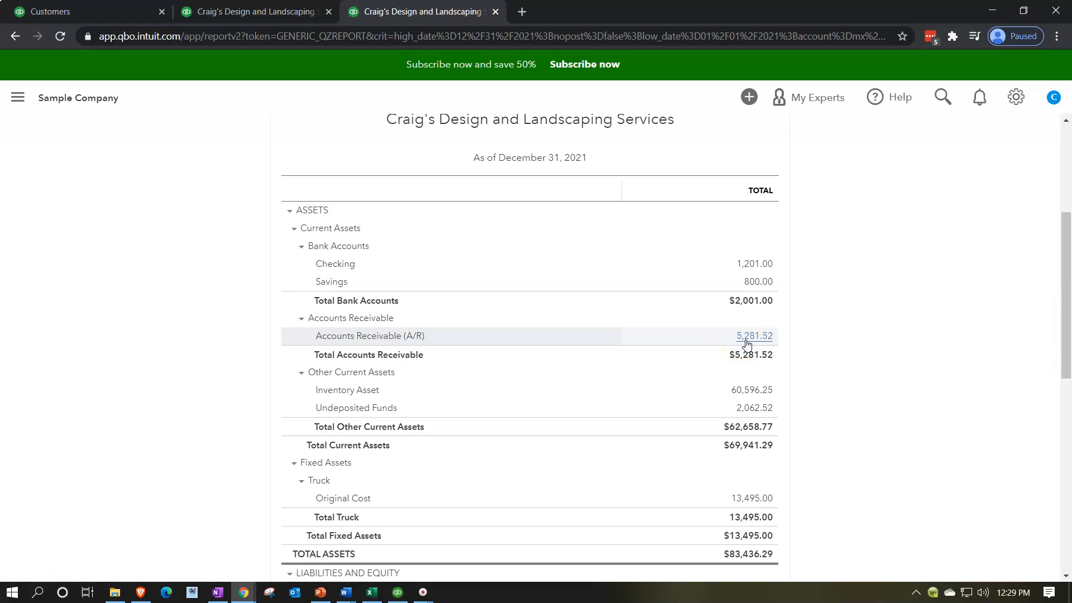
pyautogui.scroll(-1, 746, 343)
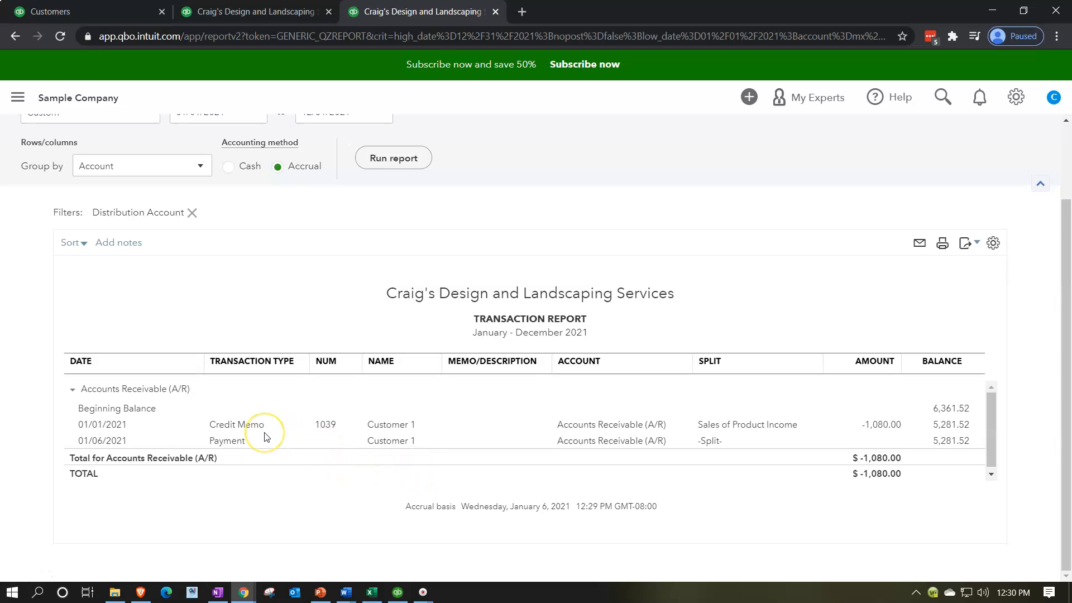
pyautogui.scroll(2, 265, 437)
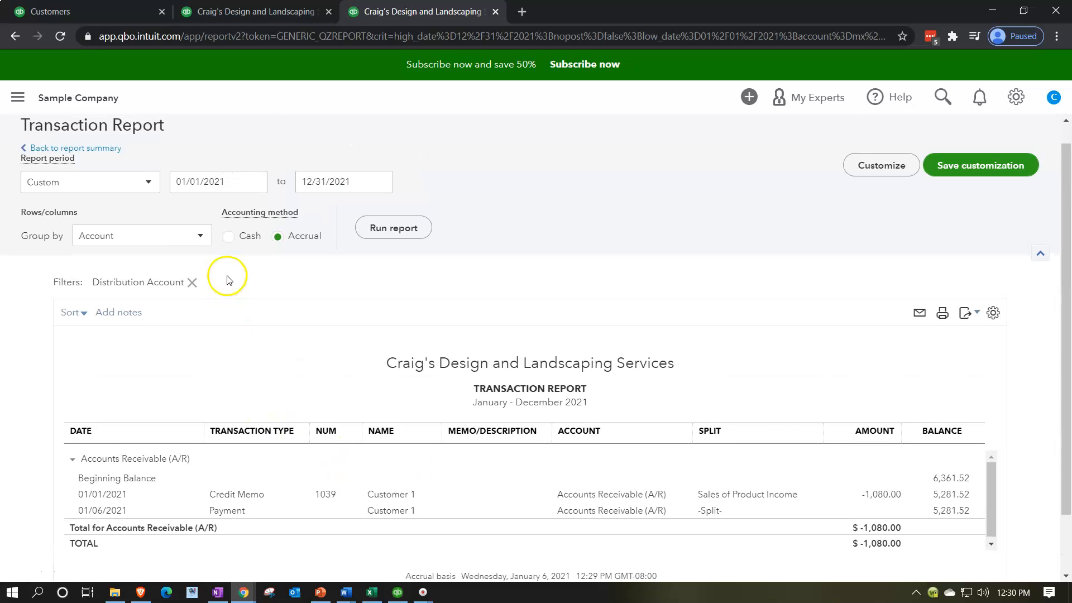
pyautogui.click(240, 178)
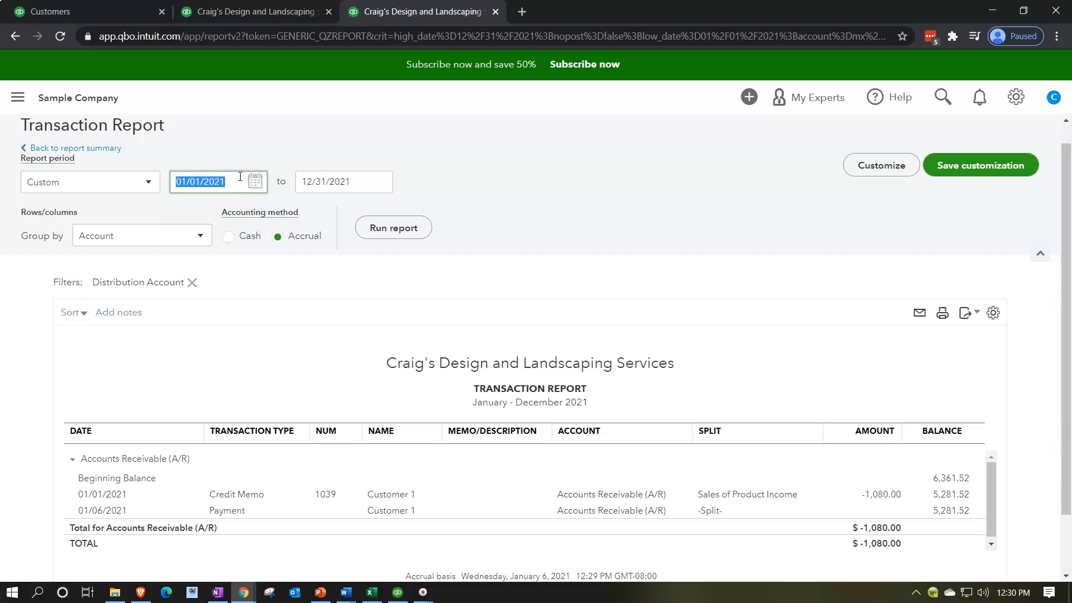
pyautogui.press('Right')
pyautogui.write('0')
pyautogui.click(396, 238)
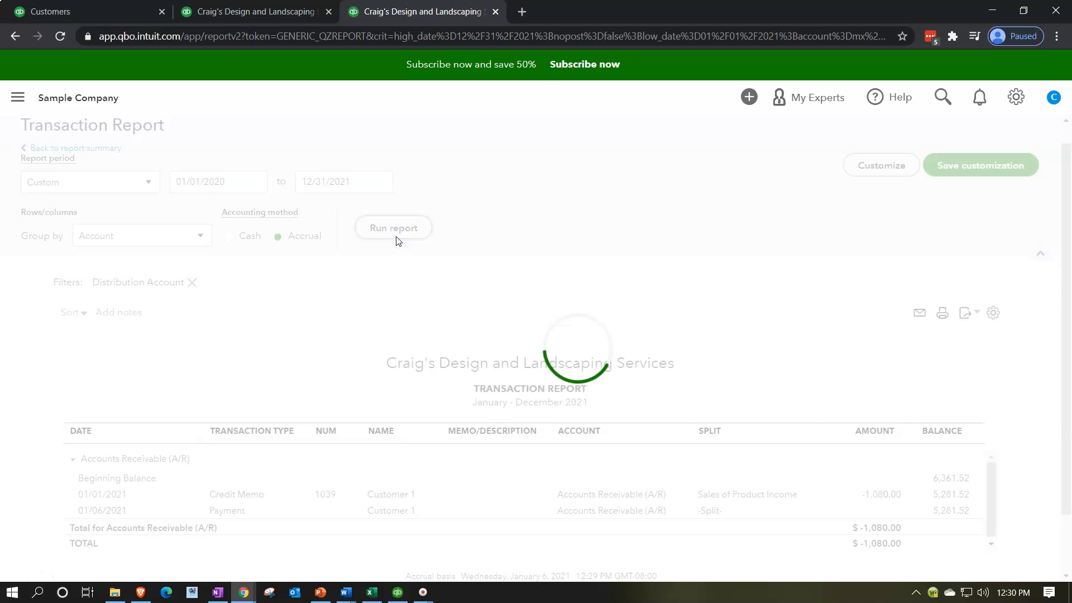
# Step: Examine the Accounts Receivable (A/R) transactions through the invoice and credit memo of Customer 1, then return to the Balance Sheet
pyautogui.scroll(-4, 546, 329)
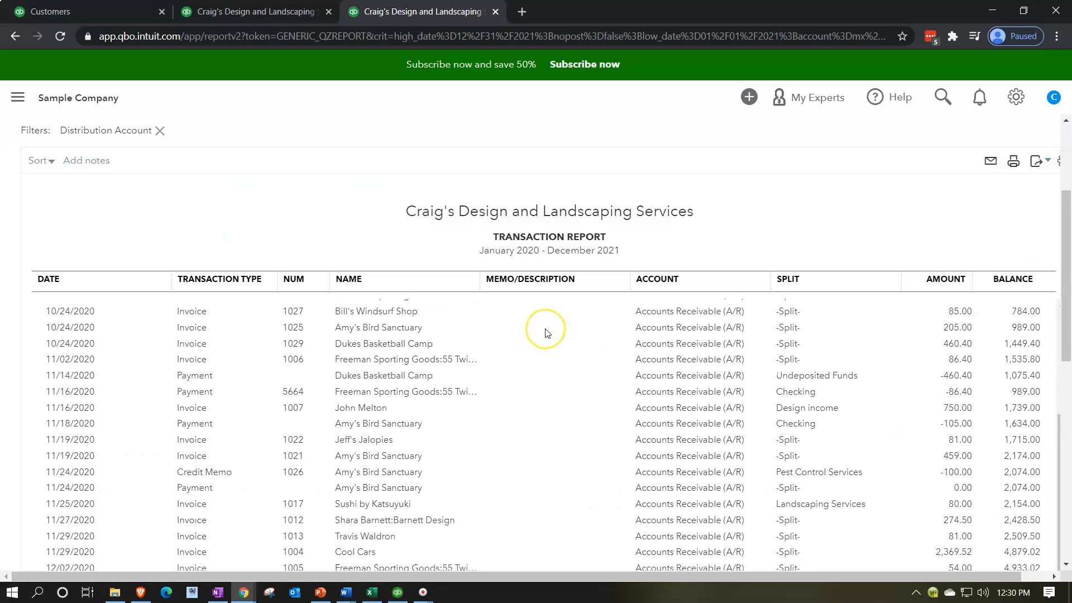
pyautogui.scroll(-10, 545, 333)
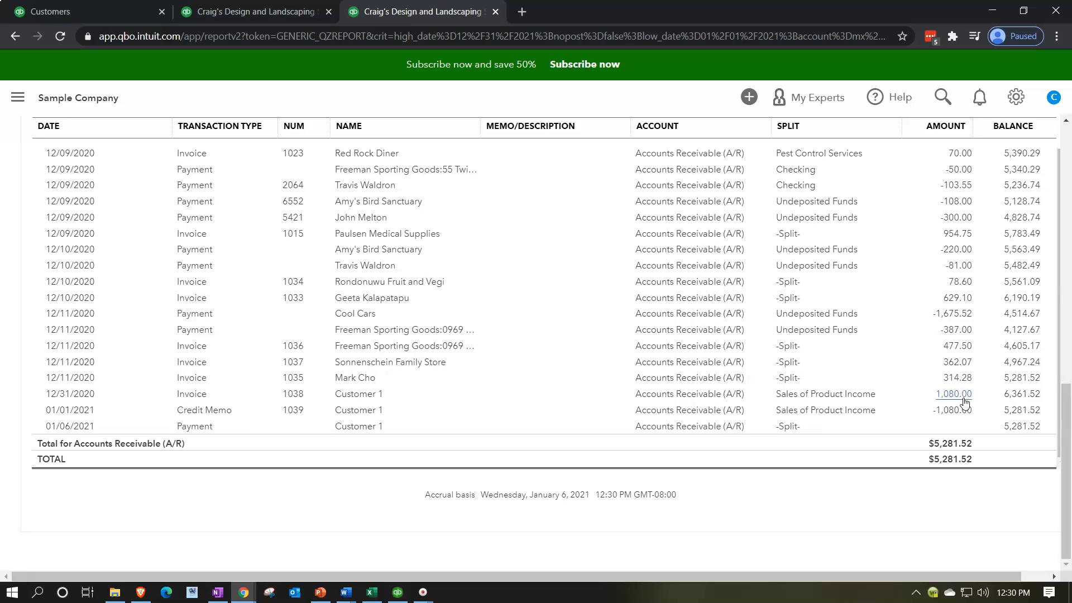
pyautogui.scroll(15, 311, 459)
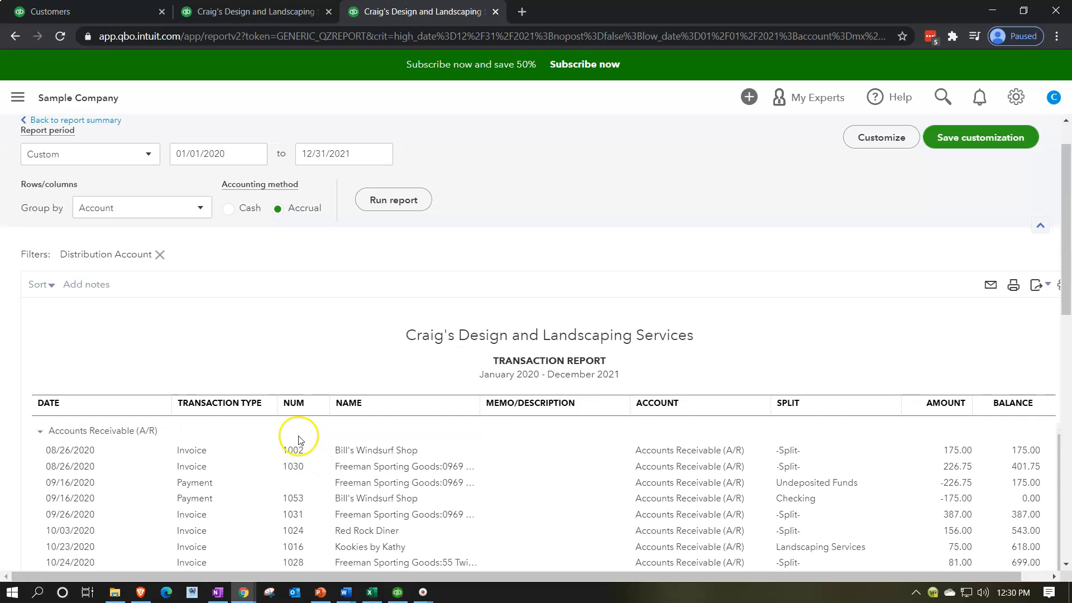
pyautogui.click(106, 170)
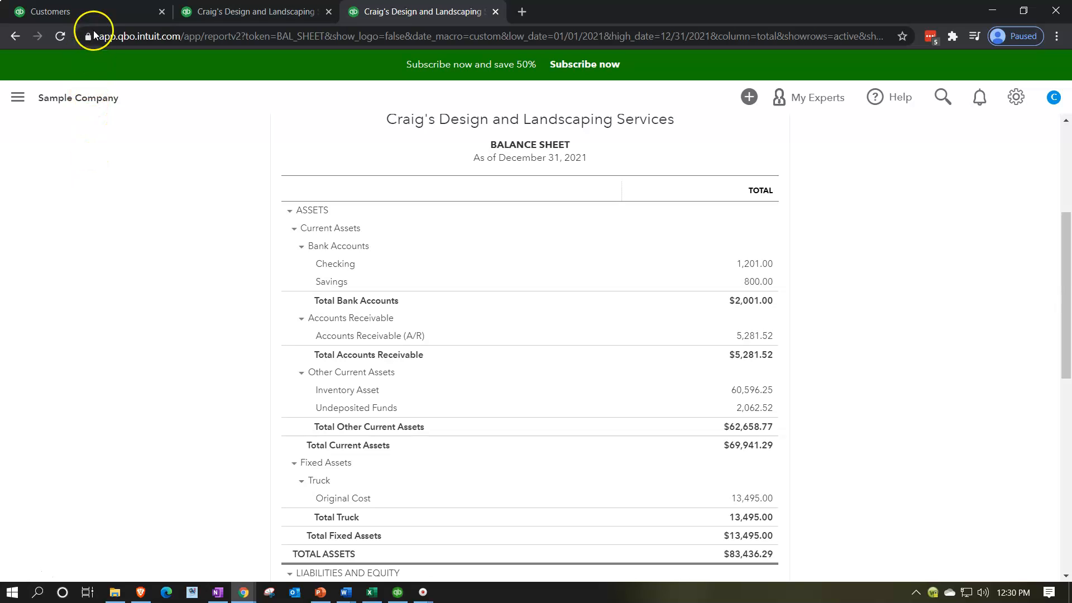
# Step: Open the transaction list of Customer 1 from the customer list and review the payment, credit memo and invoice statuses
pyautogui.click(94, 12)
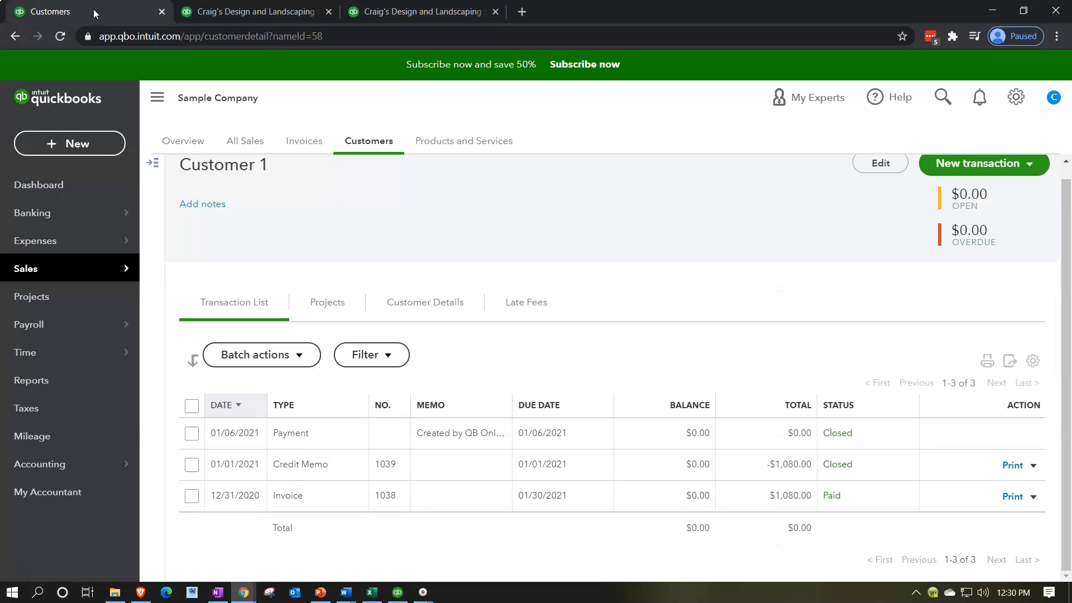
pyautogui.click(45, 270)
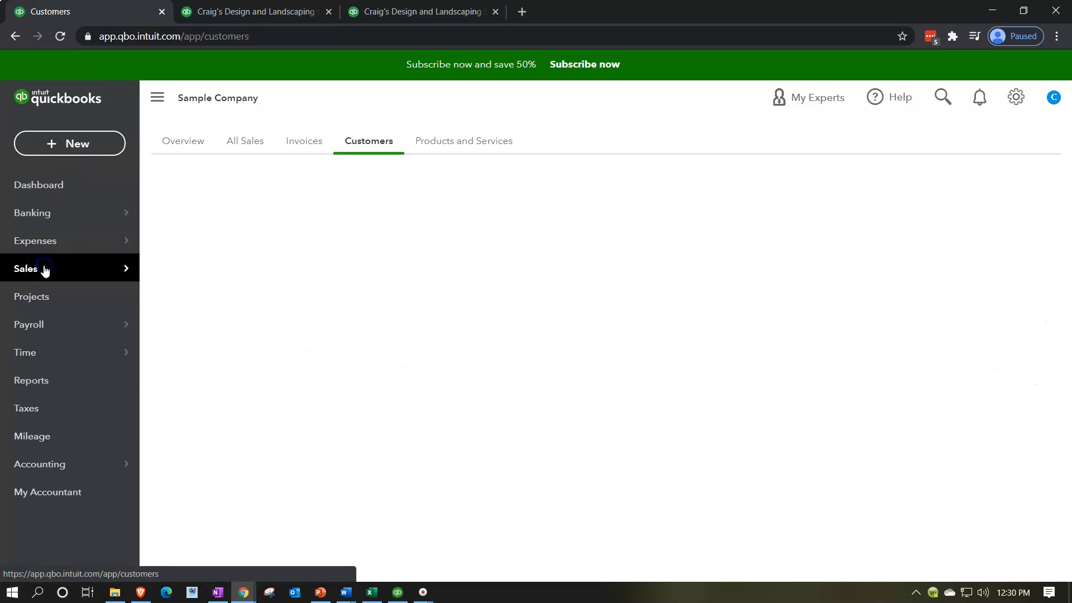
pyautogui.scroll(-3, 305, 172)
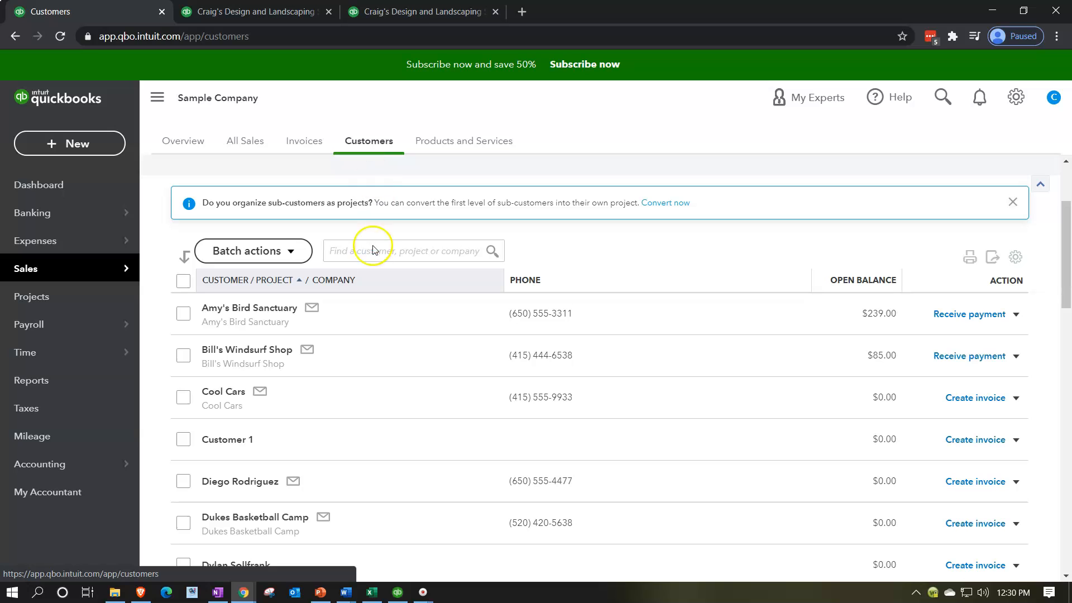
pyautogui.click(218, 439)
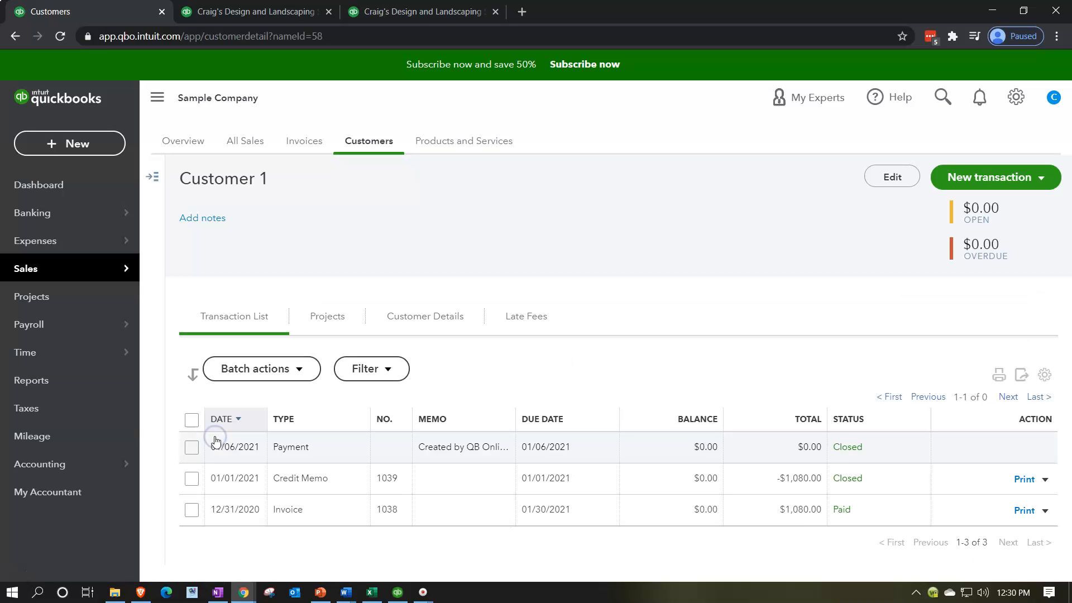
pyautogui.scroll(-1, 603, 419)
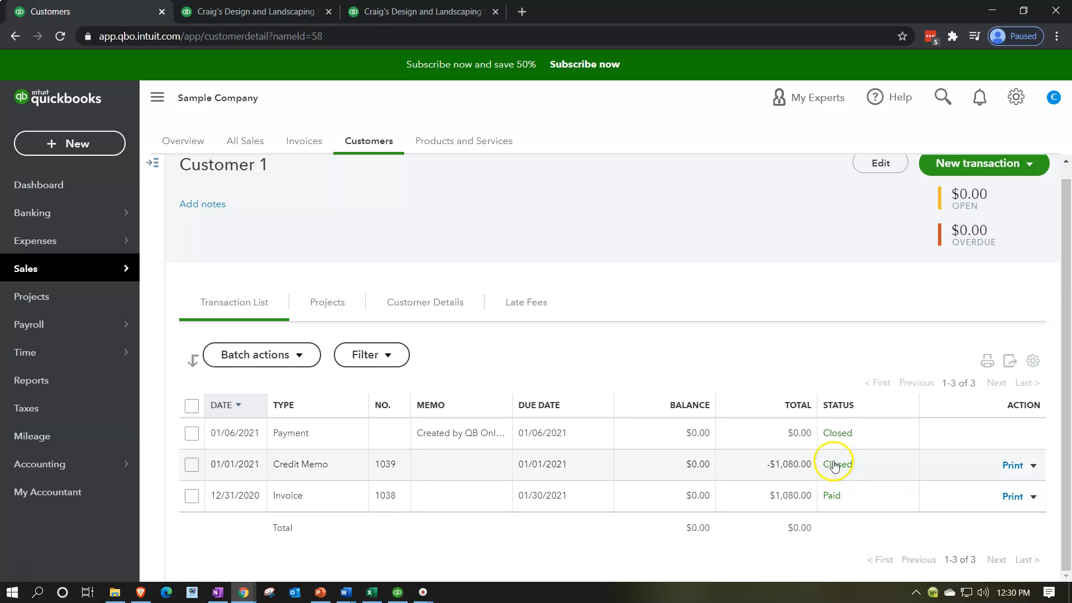
# Step: Open invoice 1038, examine its linked 01/06/2021 payment, and return to the customer's transaction list
pyautogui.click(324, 494)
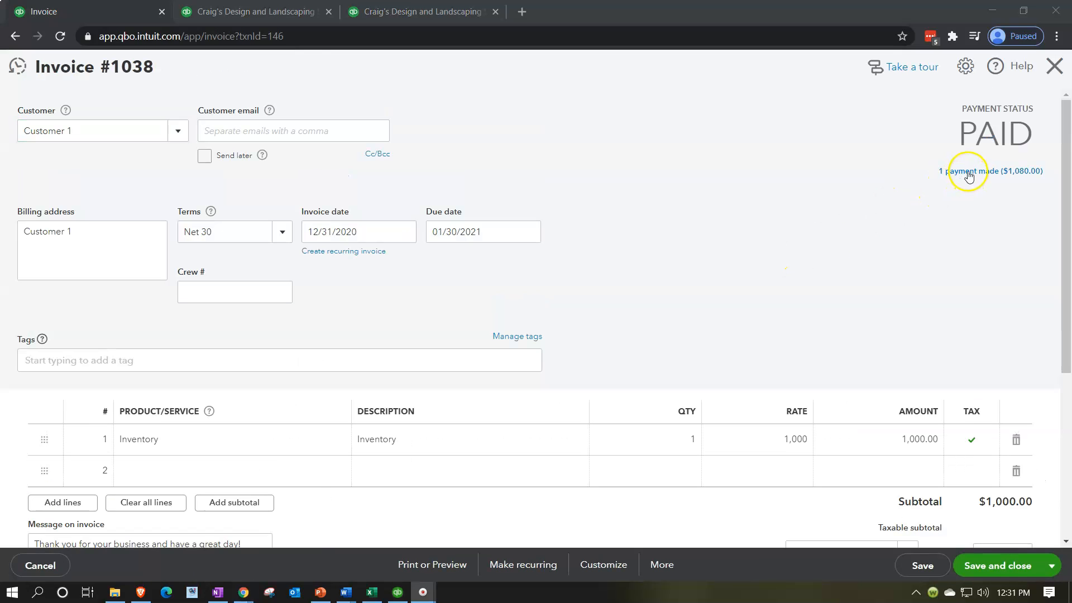
pyautogui.click(968, 176)
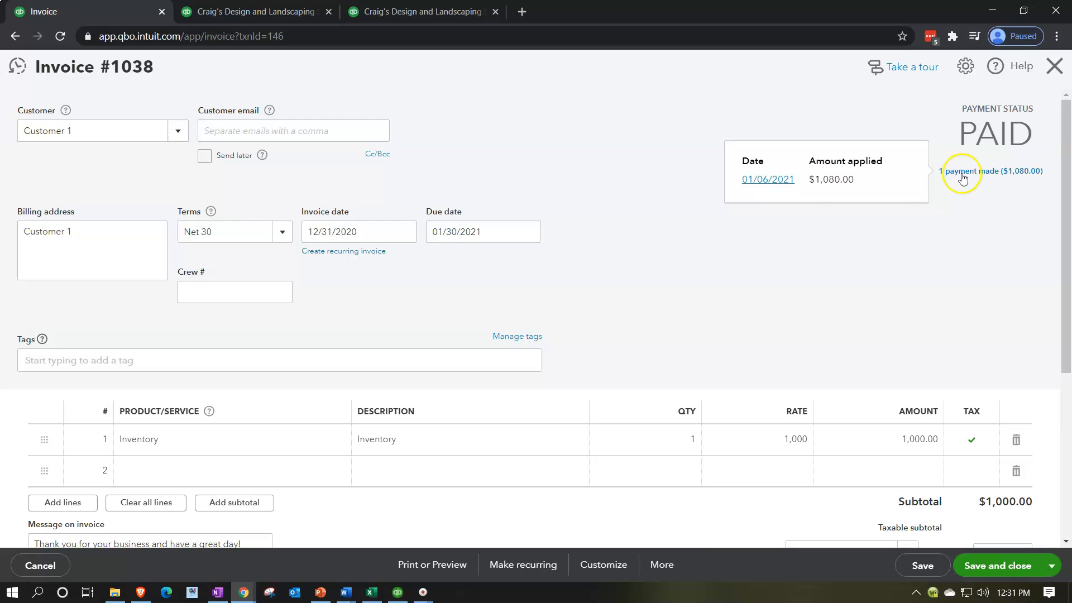
pyautogui.click(778, 180)
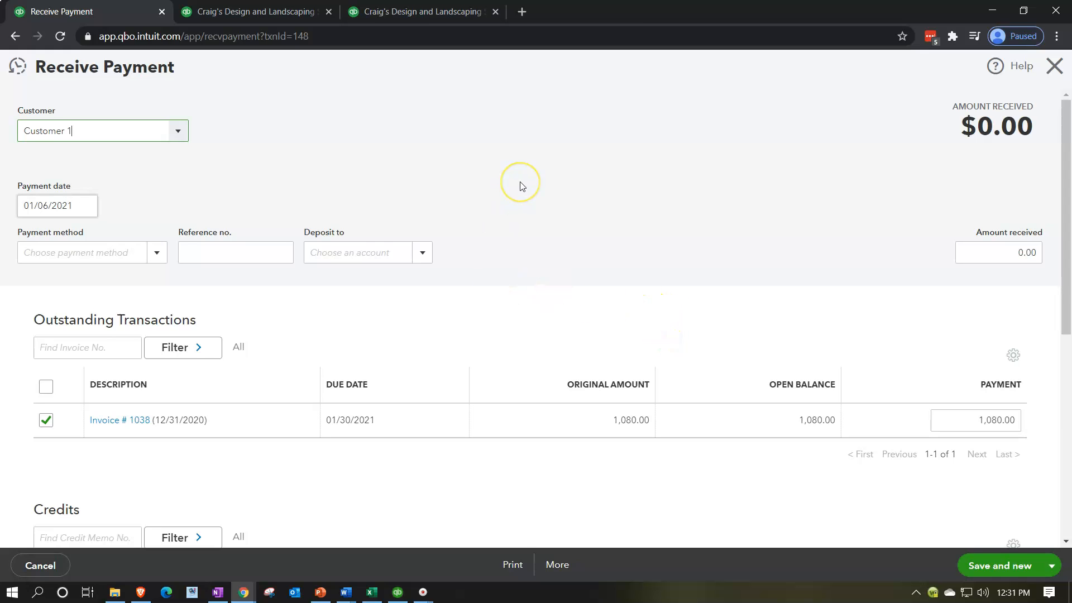
pyautogui.scroll(-3, 520, 186)
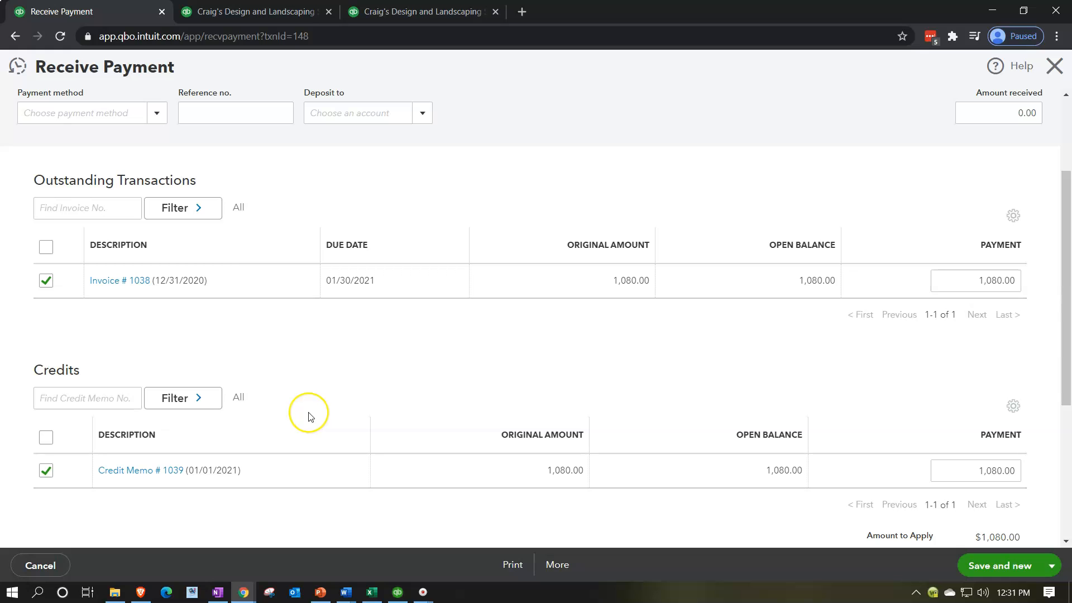
pyautogui.scroll(3, 310, 417)
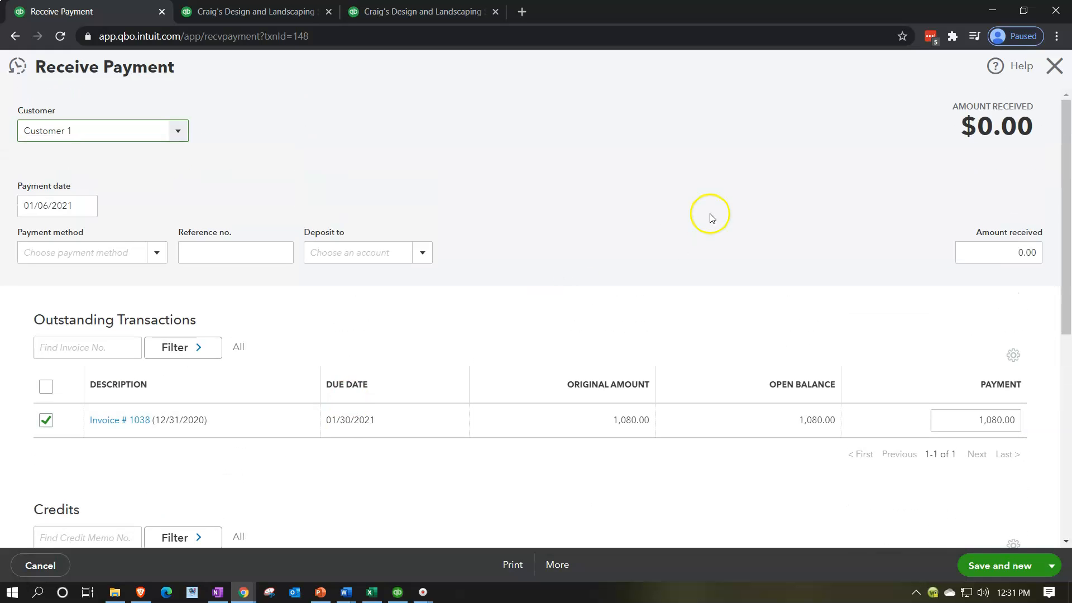
pyautogui.click(1055, 67)
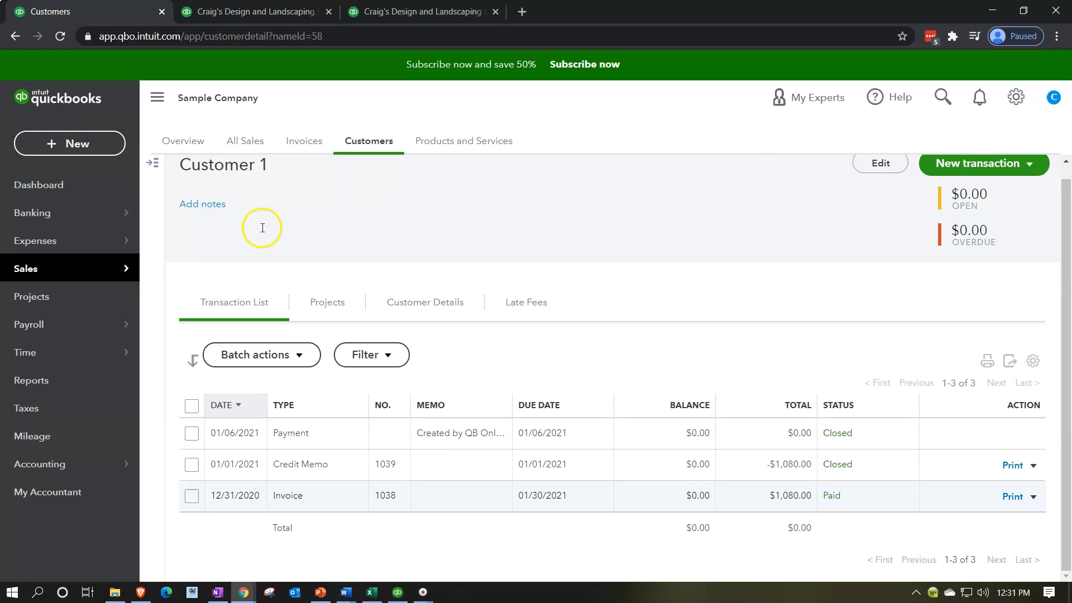
# Step: View a blank Receive Payment form and close it without entering anything
pyautogui.click(49, 152)
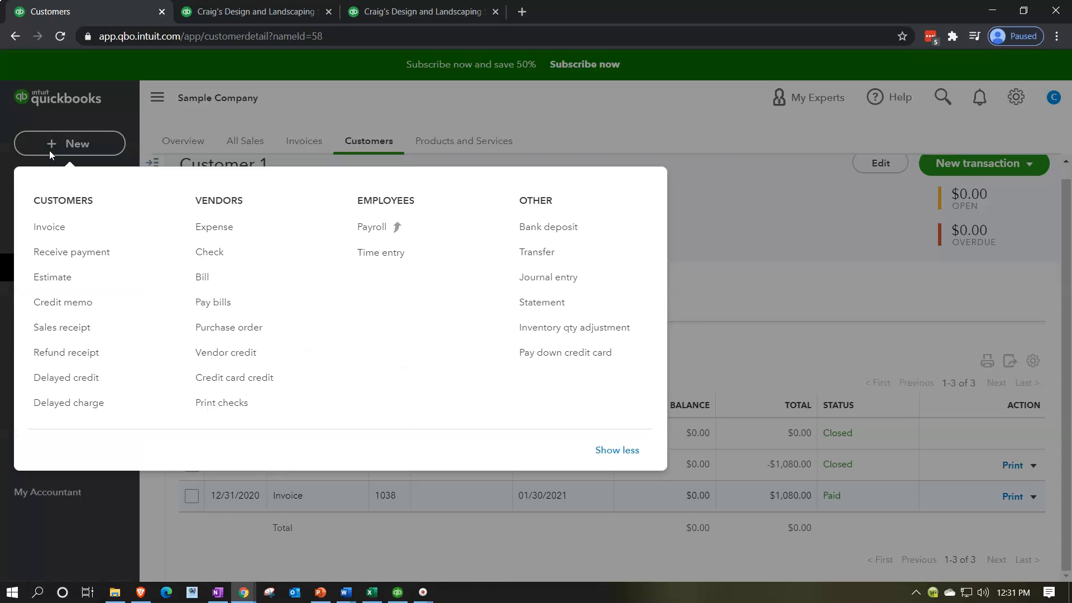
pyautogui.click(65, 256)
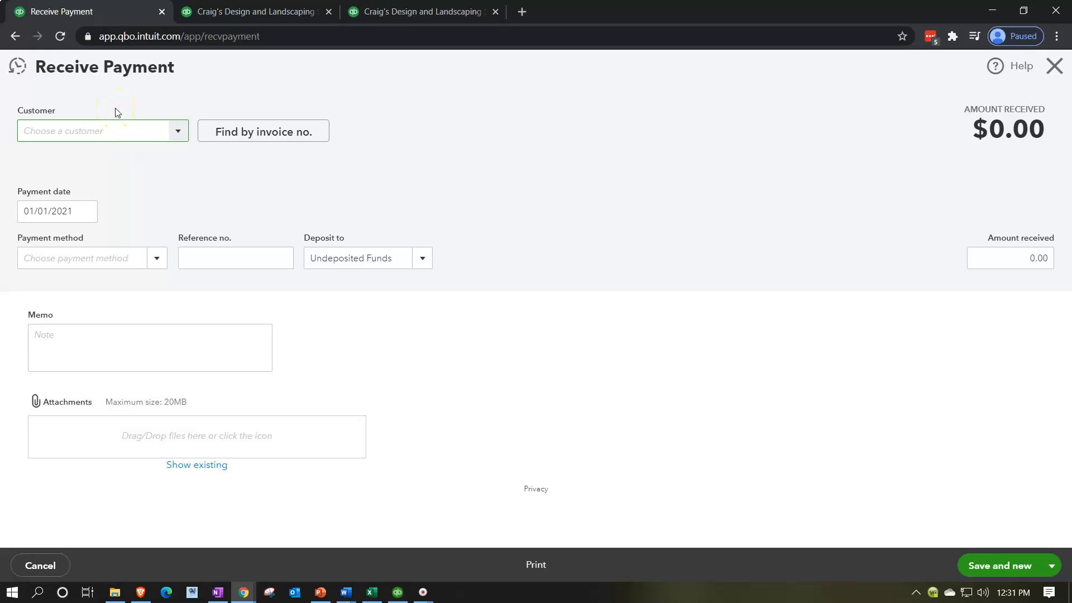
pyautogui.click(1054, 67)
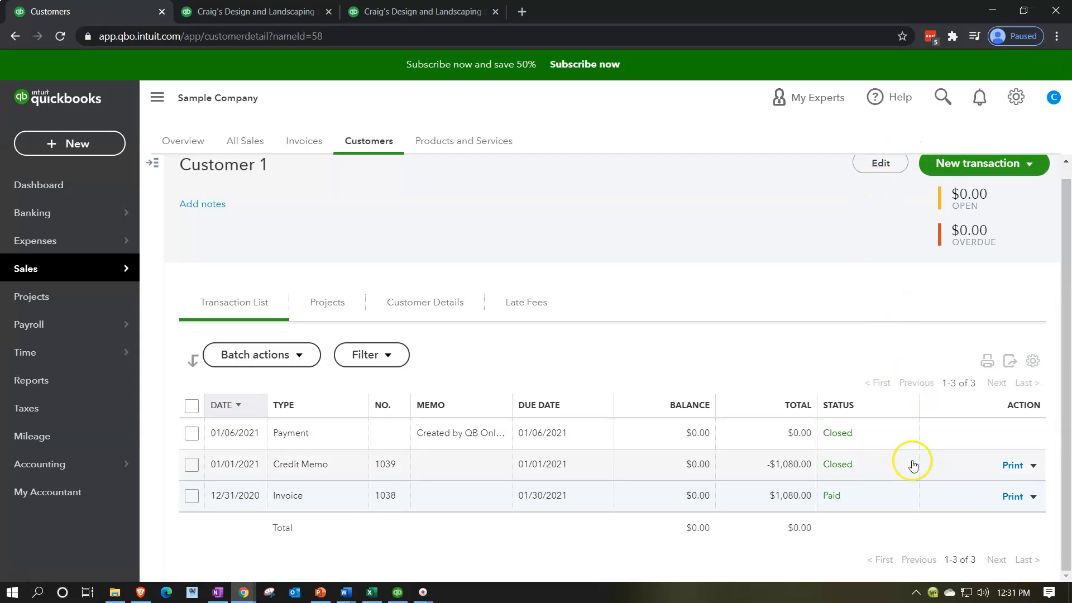
# Step: Reopen invoice 1038 for Customer 1 and go to its linked 01/06/2021 payment
pyautogui.click(494, 501)
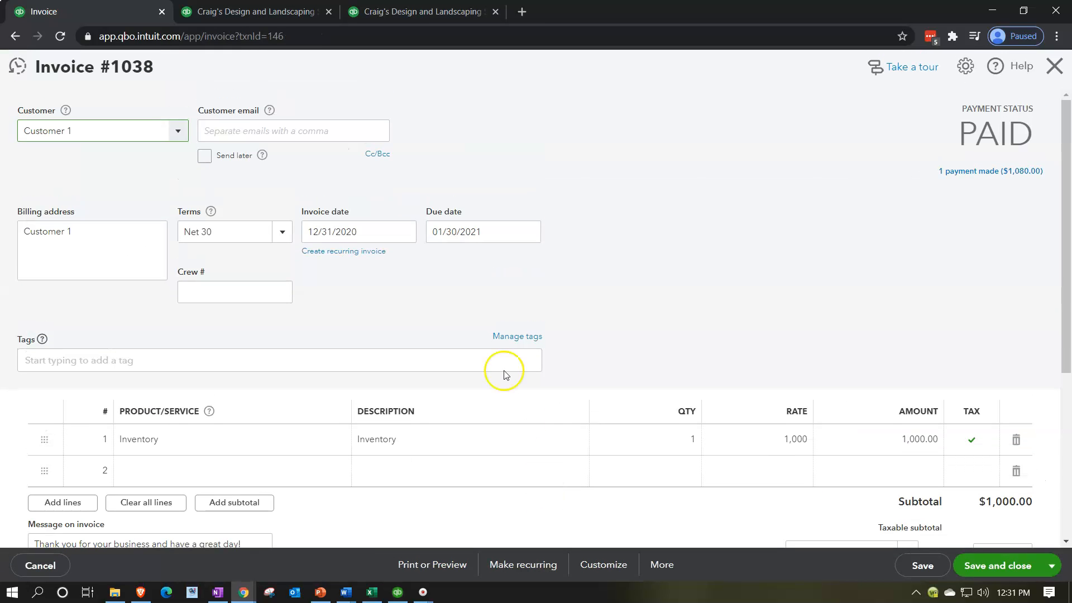
pyautogui.click(985, 172)
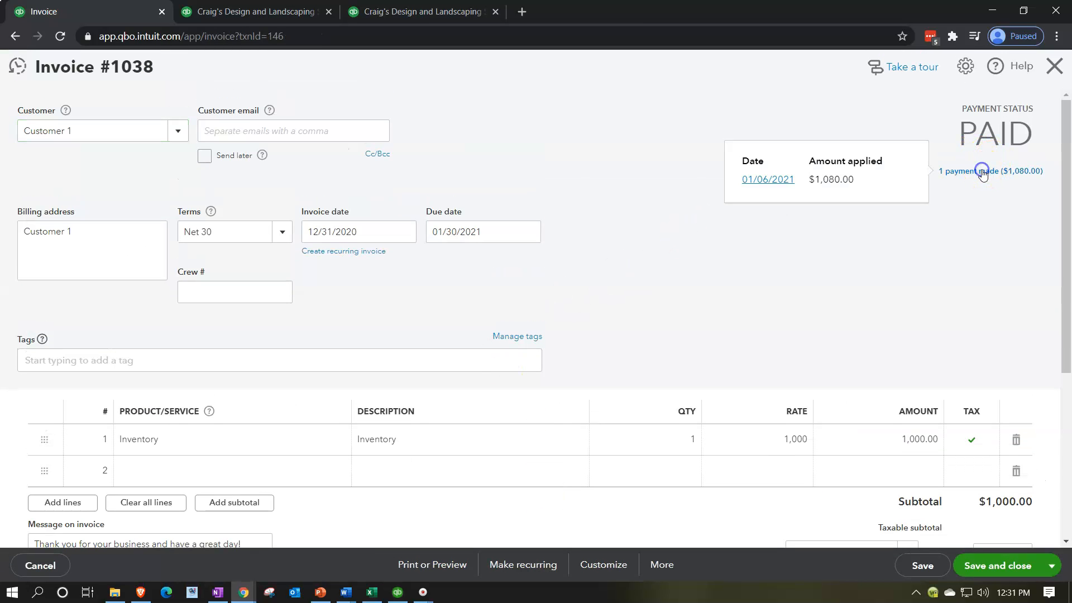
pyautogui.click(782, 180)
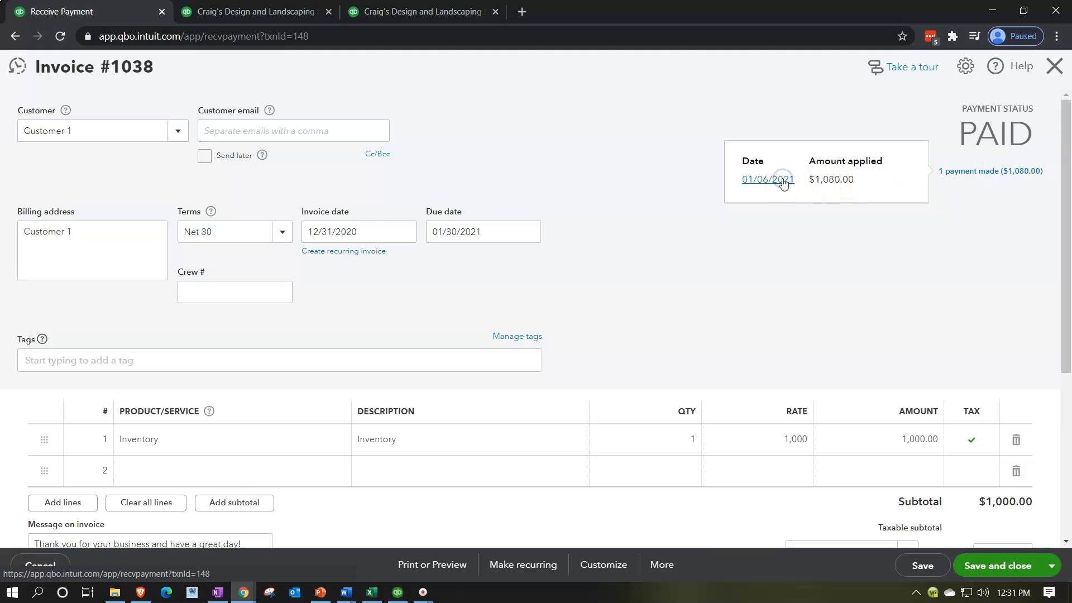
pyautogui.click(173, 133)
# Step: Examine how the payment applies Credit Memo 1039 against Invoice 1038, then close the payment
pyautogui.scroll(-2, 246, 184)
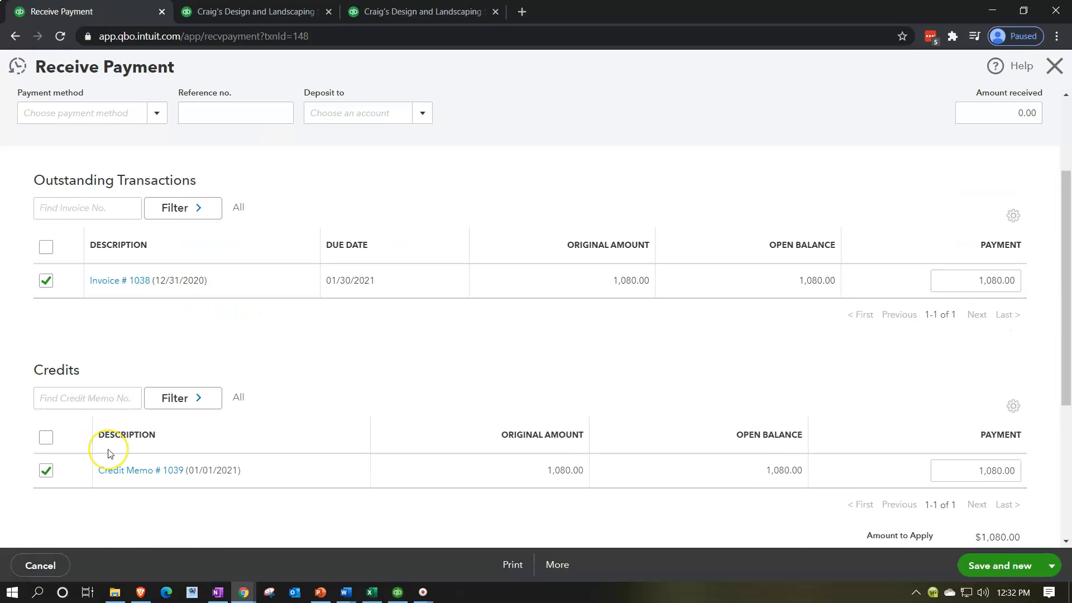
pyautogui.click(123, 475)
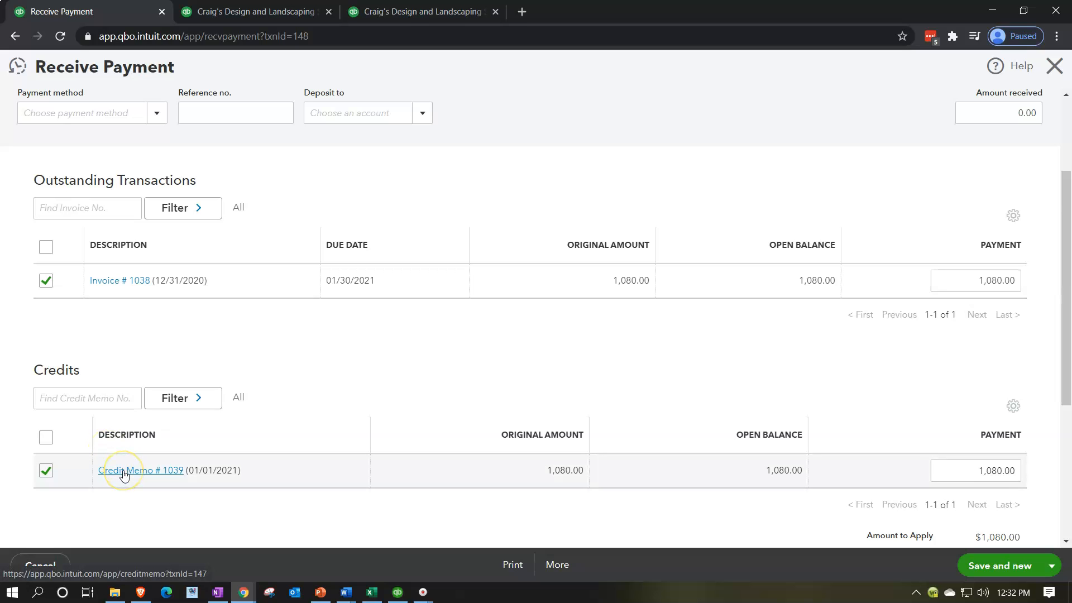
pyautogui.scroll(-1, 124, 474)
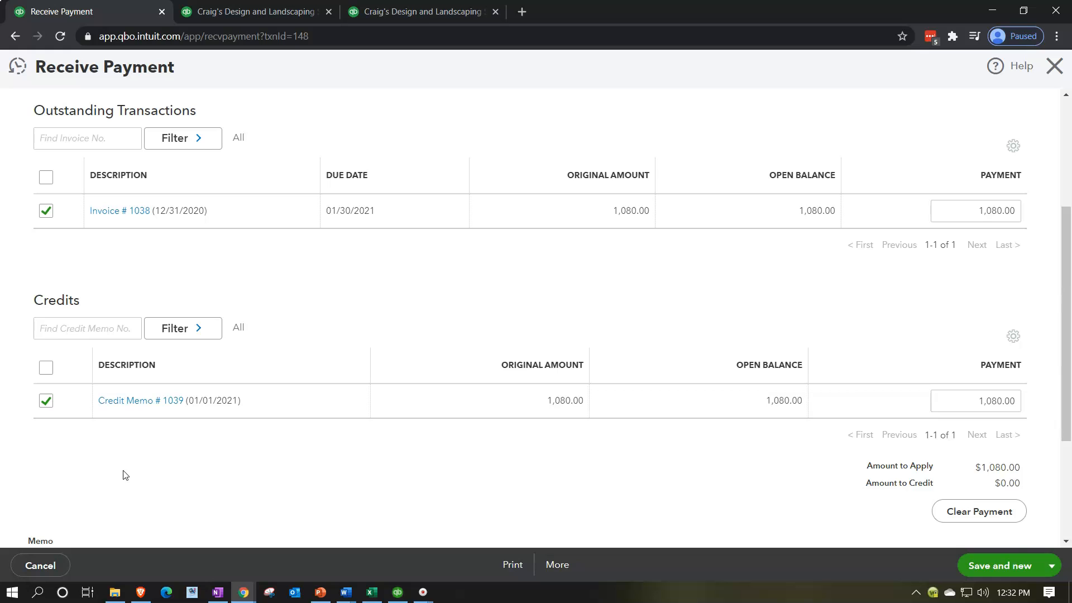
pyautogui.scroll(4, 123, 475)
pyautogui.click(175, 136)
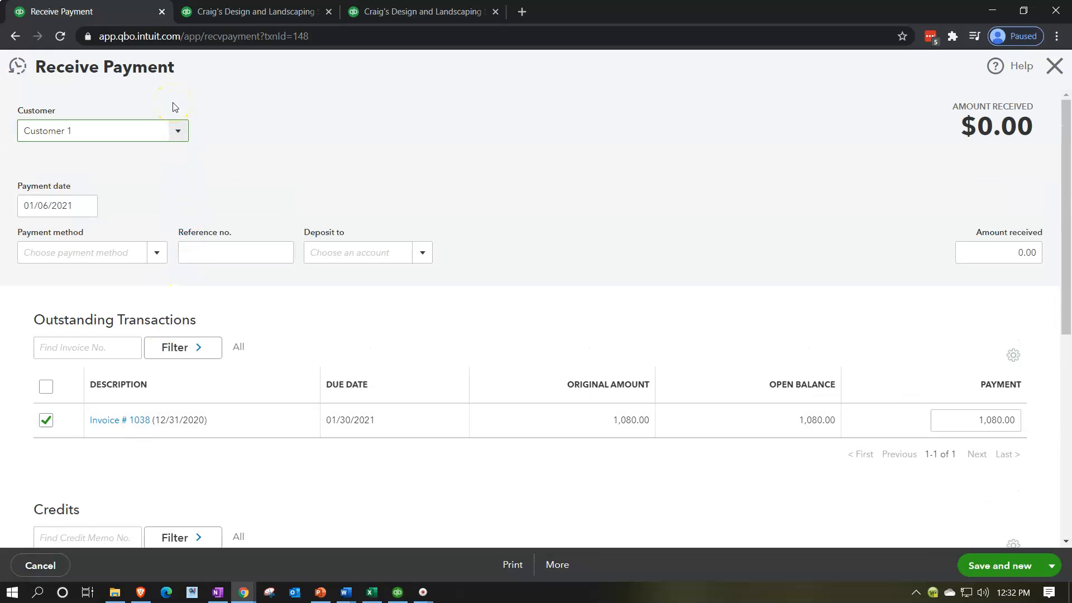
pyautogui.scroll(-3, 694, 201)
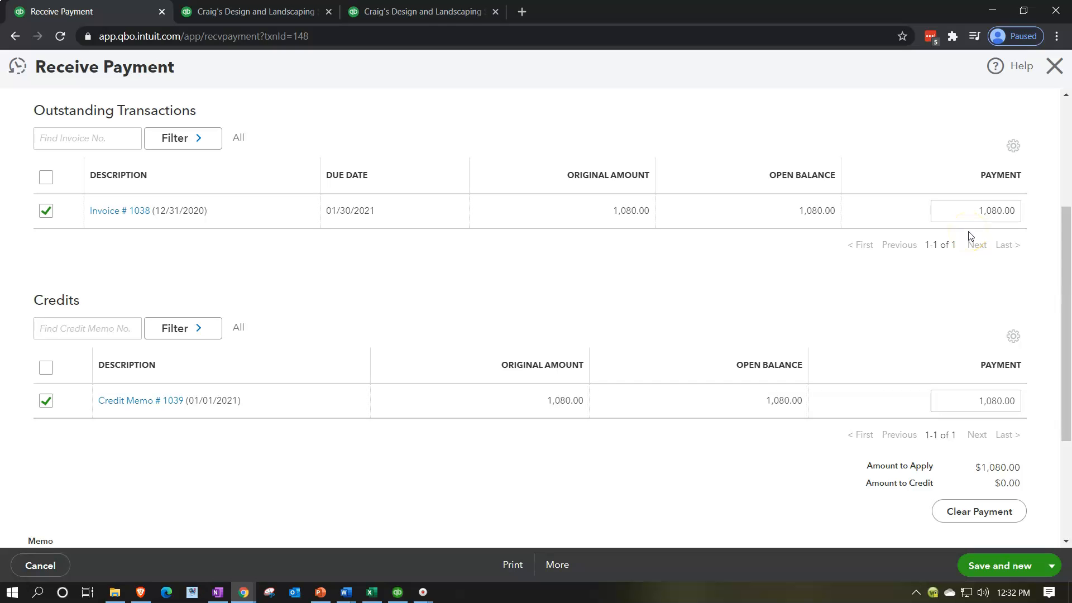
pyautogui.click(812, 262)
pyautogui.click(1050, 69)
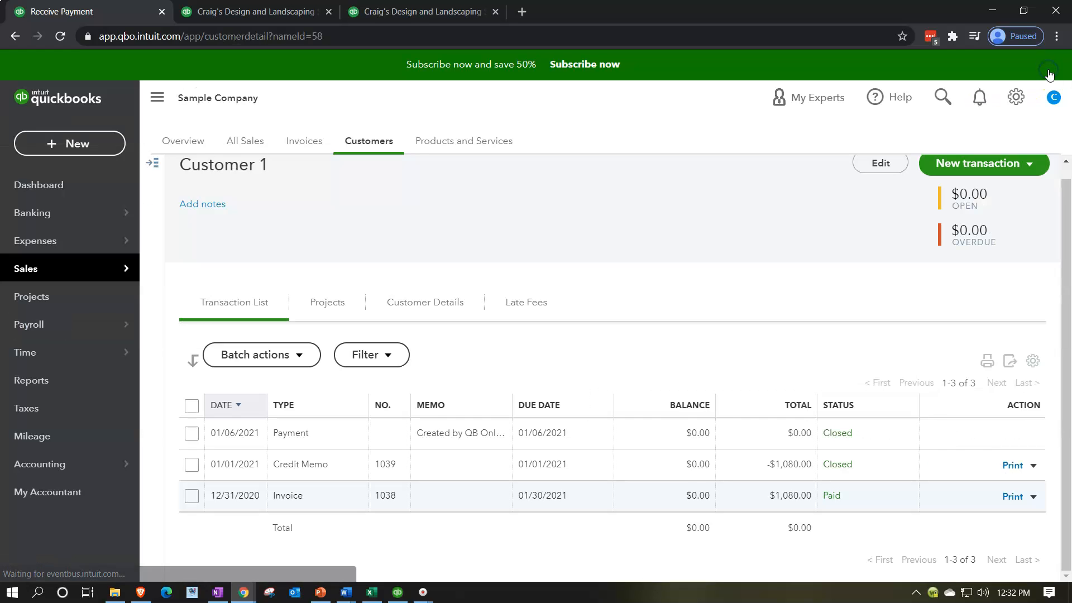
# Step: View the company dashboard, then go back to the open 2021 Profit and Loss report
pyautogui.click(75, 193)
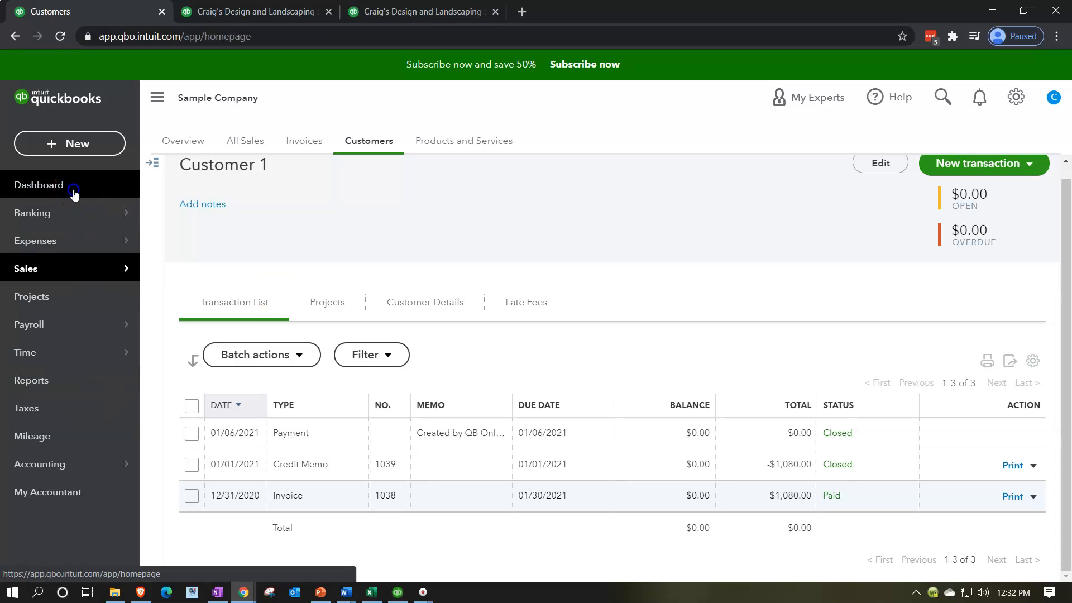
pyautogui.moveTo(96, 207)
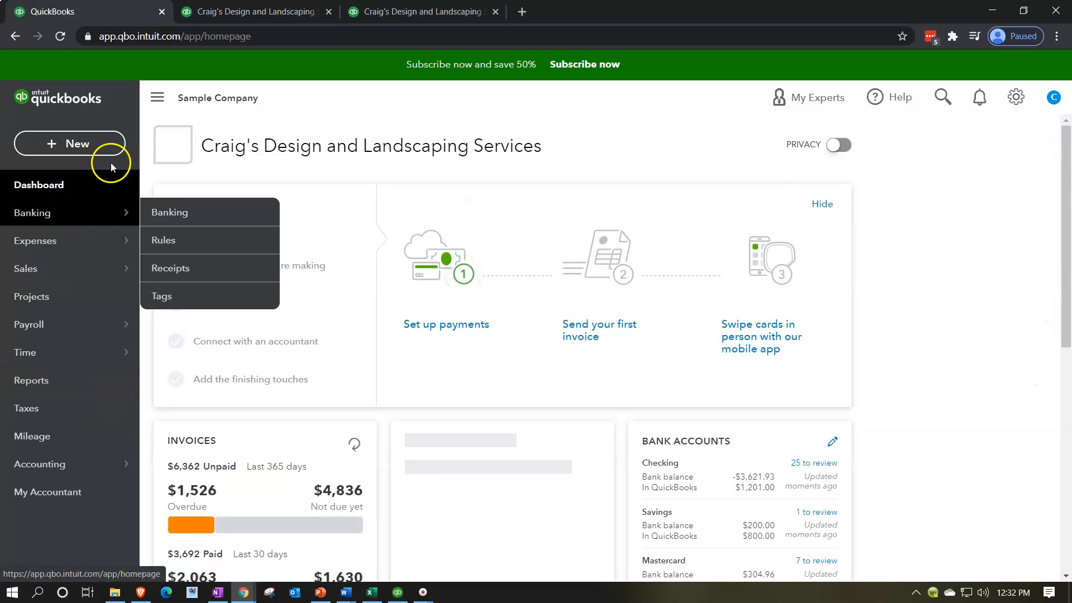
pyautogui.click(389, 13)
pyautogui.click(292, 13)
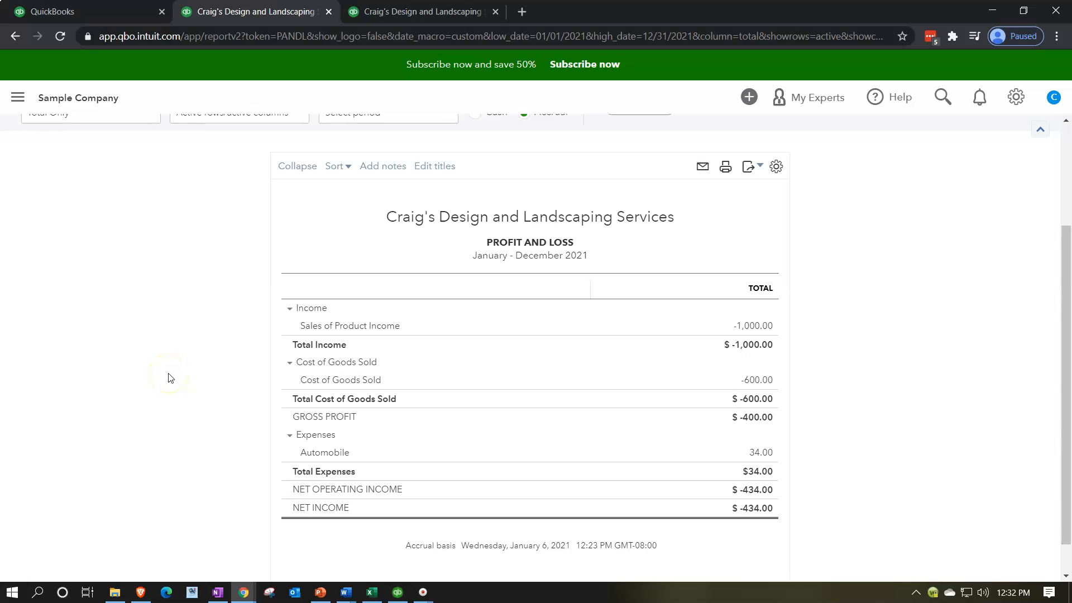
# Step: Open Credit Memo 1039 from the transactions behind the Sales of Product Income amount and view its line items
pyautogui.click(769, 329)
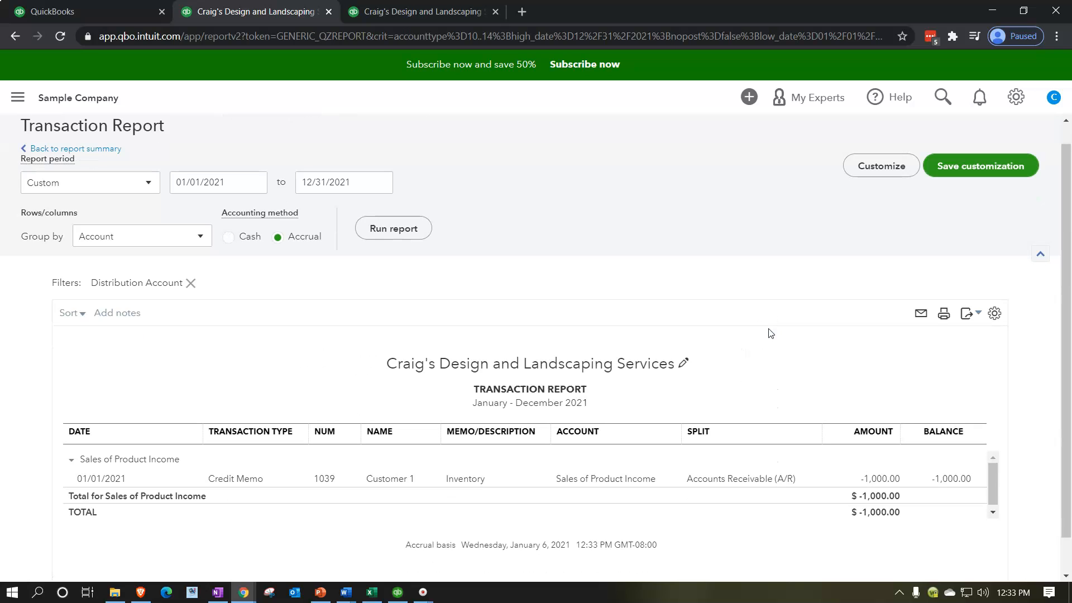
pyautogui.click(874, 479)
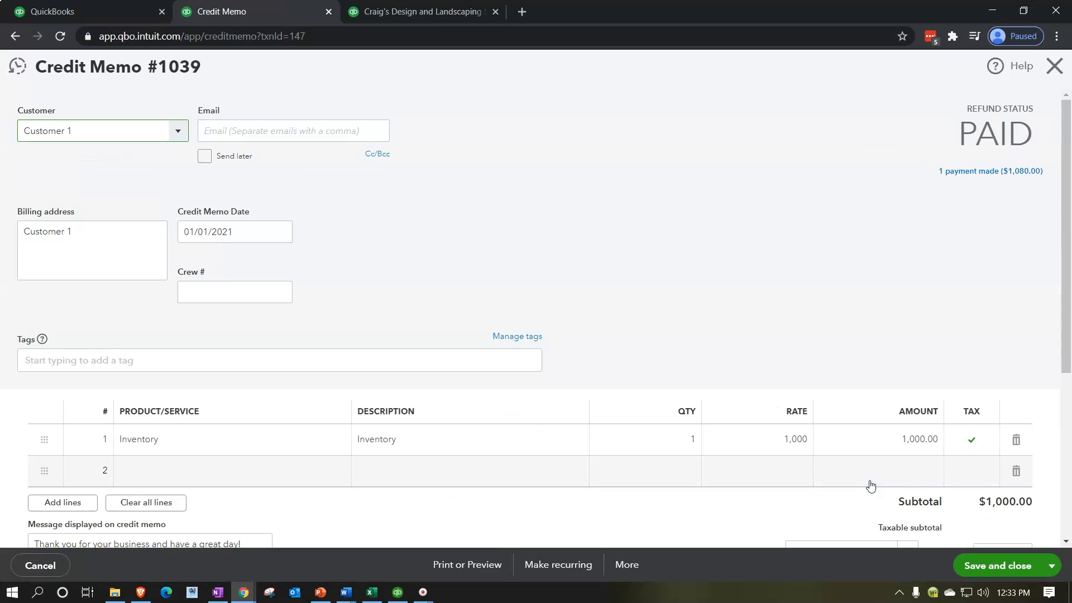
pyautogui.scroll(-1, 271, 454)
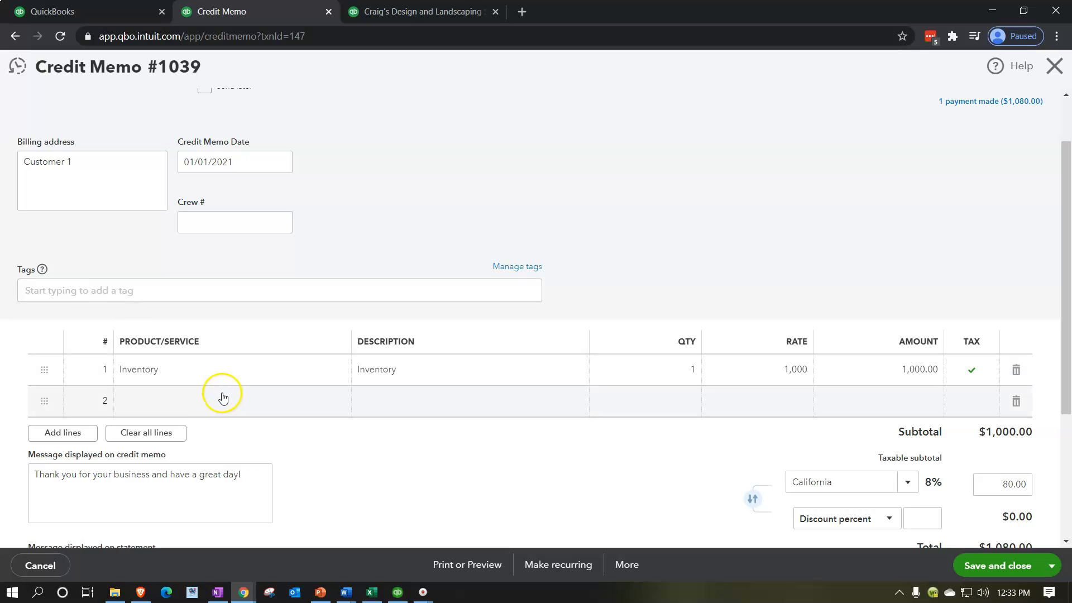
# Step: Start a new Service-type product/service named Credit Memo Item on the credit memo's second line
pyautogui.click(183, 400)
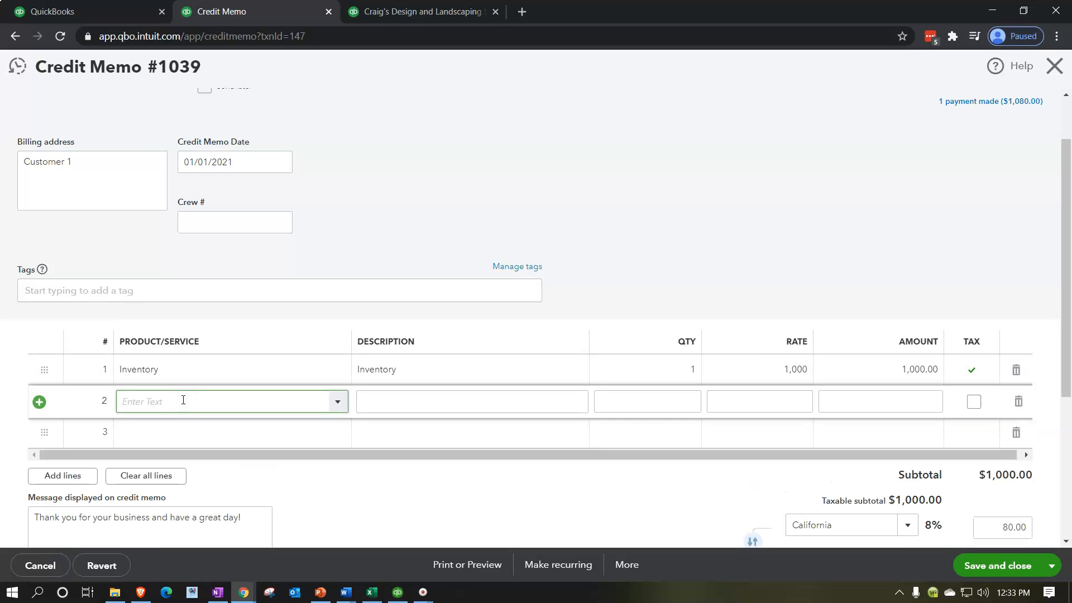
pyautogui.write('Cal')
pyautogui.click(144, 400)
pyautogui.write('Credit Memo Items')
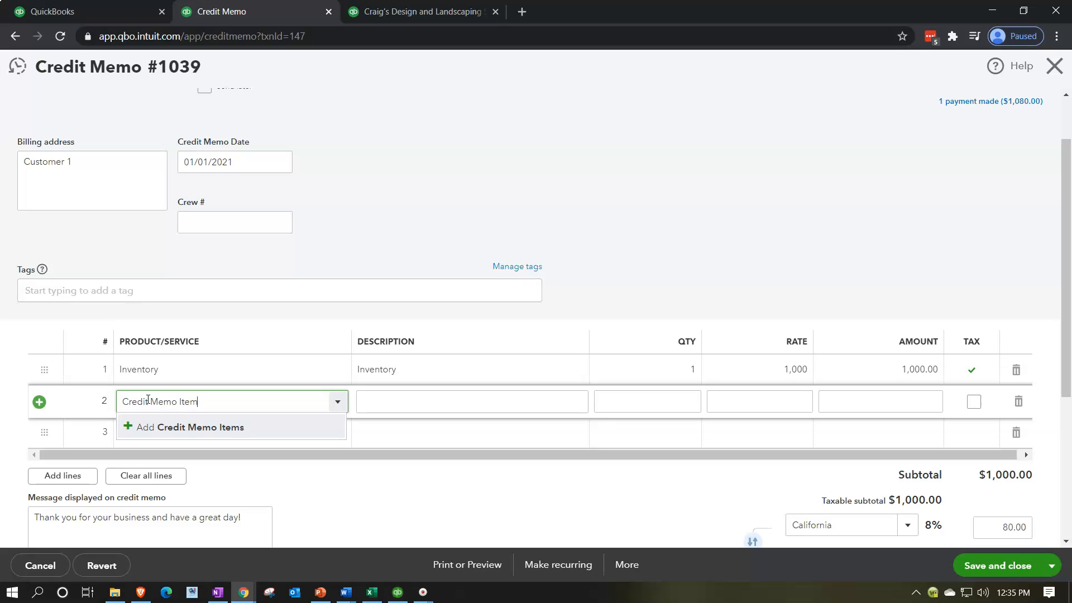
pyautogui.hotkey('shift', 'Left')
pyautogui.hotkey('shift', 'Left')
pyautogui.hotkey('shift', 'Left')
pyautogui.hotkey('shift', 'Left')
pyautogui.hotkey('shift', 'Left')
pyautogui.hotkey('shift', 'Left')
pyautogui.hotkey('shift', 'Left')
pyautogui.hotkey('shift', 'Left')
pyautogui.hotkey('shift', 'Left')
pyautogui.hotkey('shift', 'Left')
pyautogui.hotkey('shift', 'Left')
pyautogui.hotkey('shift', 'Left')
pyautogui.hotkey('shift', 'Left')
pyautogui.hotkey('shift', 'Left')
pyautogui.hotkey('shift', 'Left')
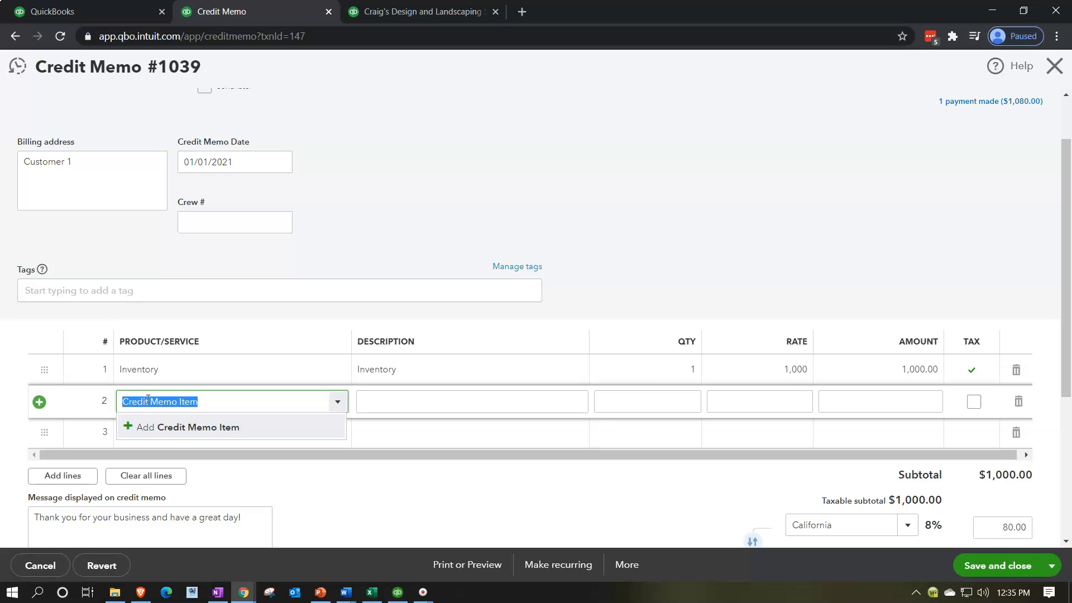
pyautogui.press('Return')
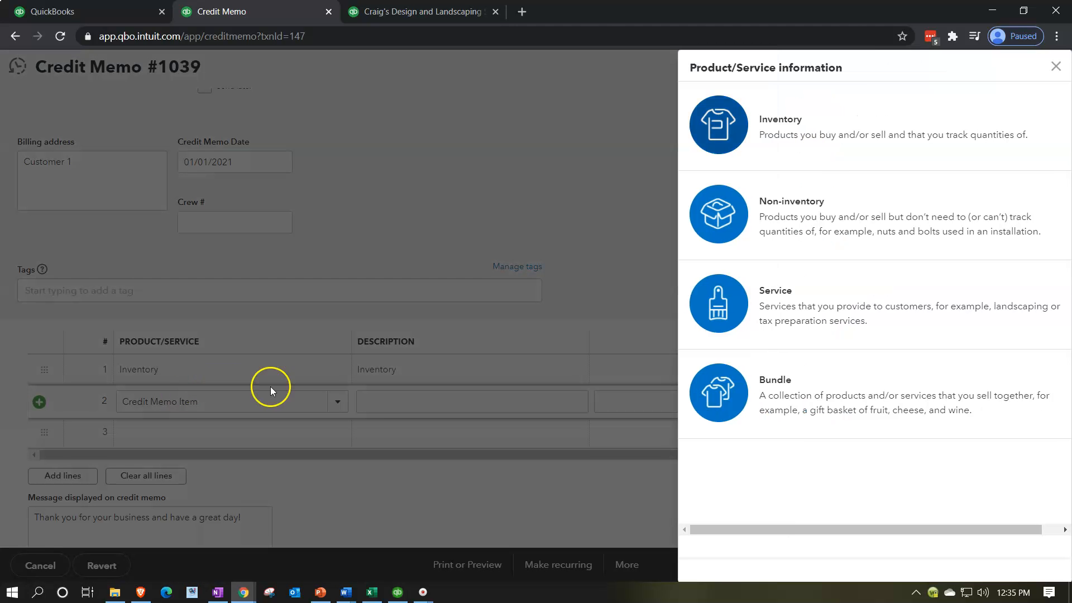
pyautogui.click(729, 292)
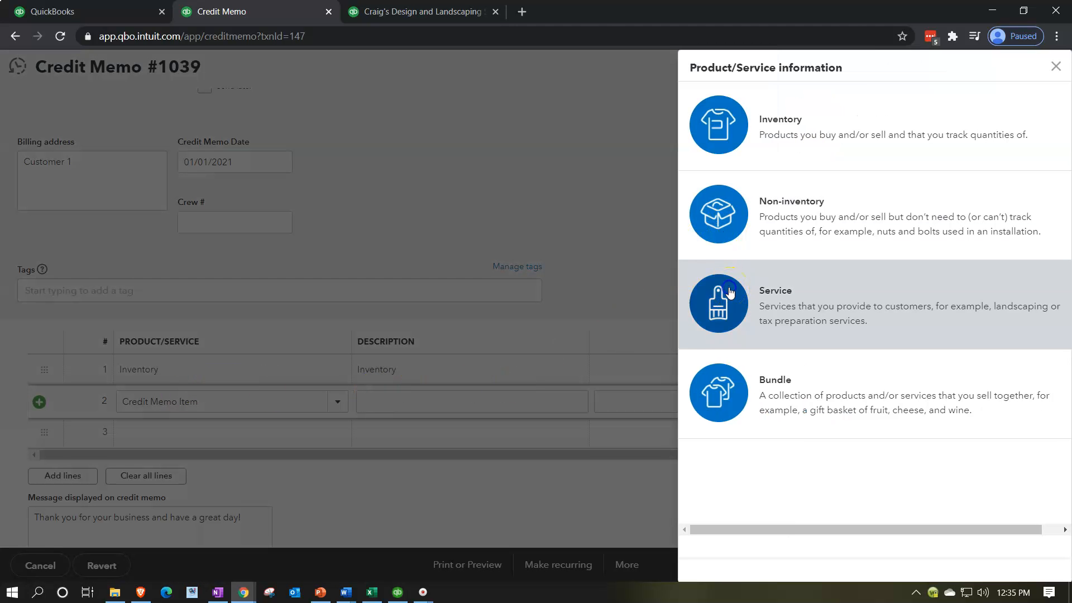
# Step: Copy the new service's name, Credit Memo Item, into its sales description
pyautogui.click(786, 165)
pyautogui.moveTo(785, 164); pyautogui.dragTo(691, 162)
pyautogui.hotkey('ctrl', 'c')
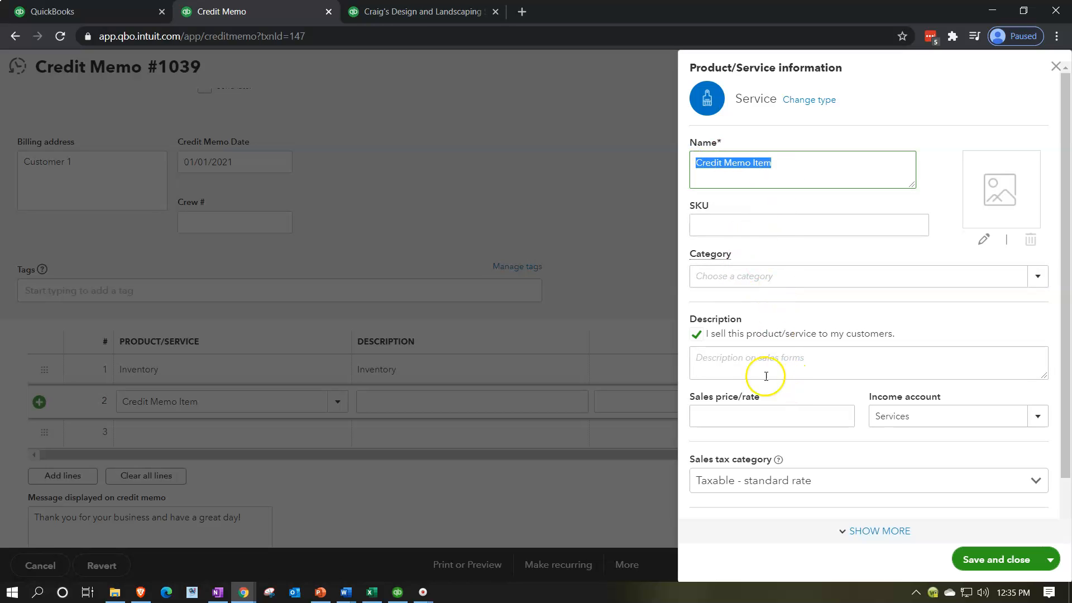
pyautogui.click(751, 367)
pyautogui.hotkey('ctrl', 'v')
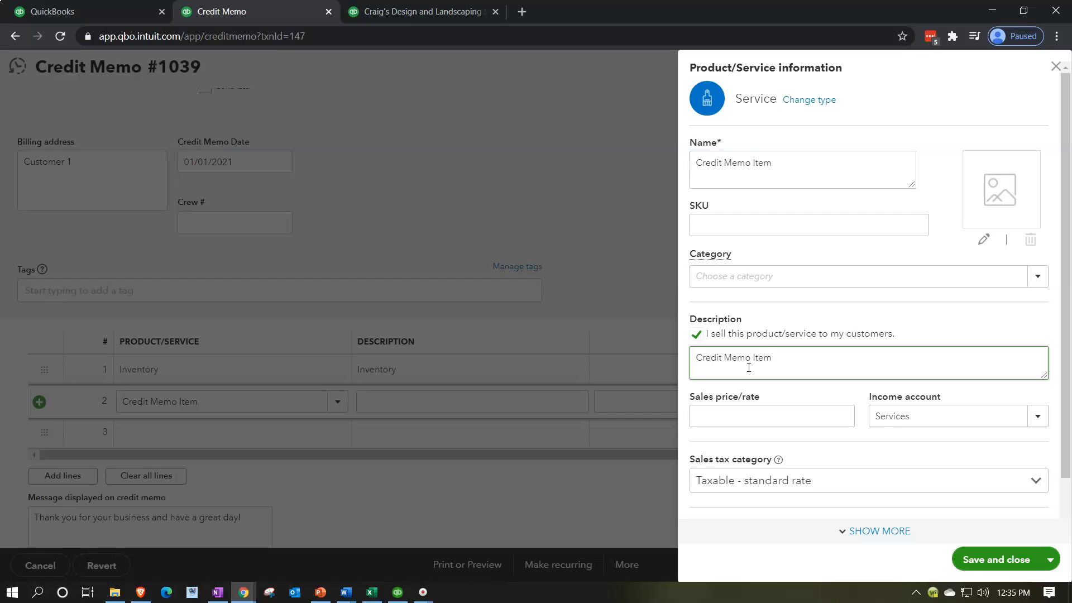
# Step: Create a Bad Debts account of type Expenses with detail type Bad Debts, and use it as the service's income account
pyautogui.scroll(-1, 748, 368)
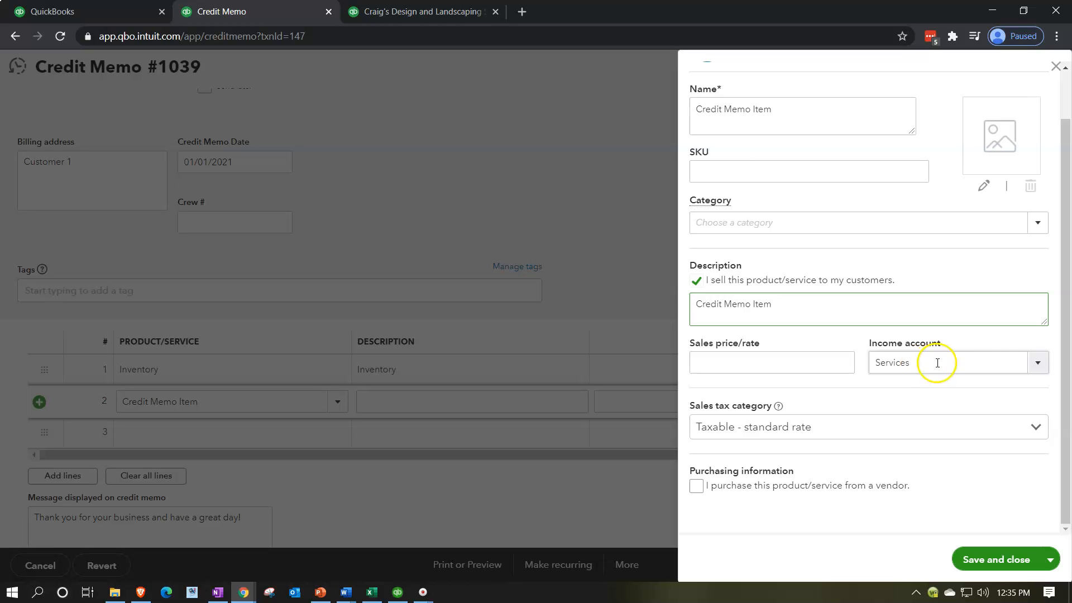
pyautogui.click(1039, 363)
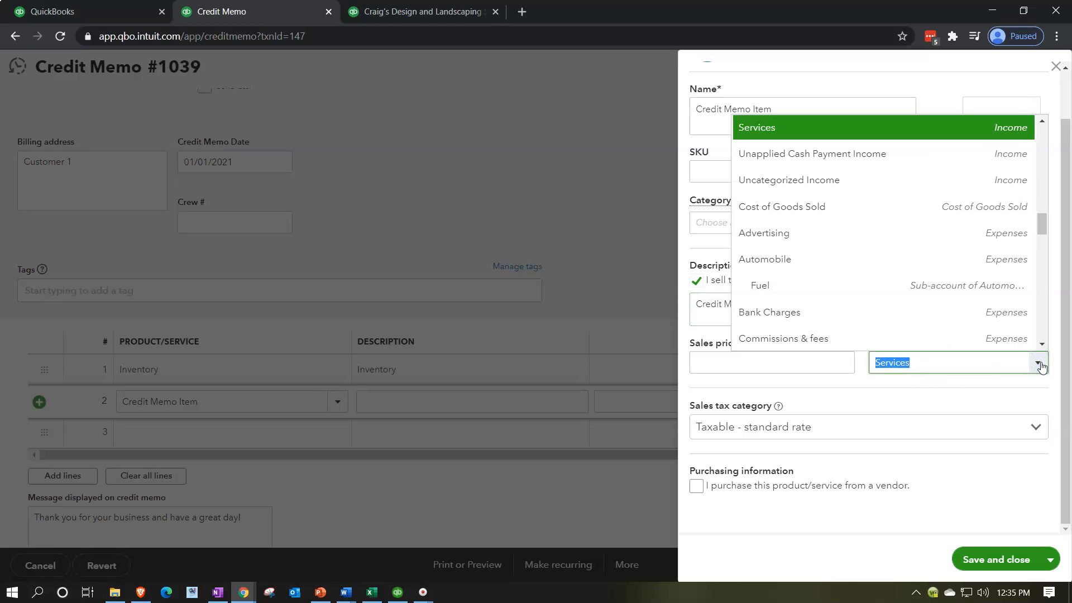
pyautogui.scroll(-2, 904, 297)
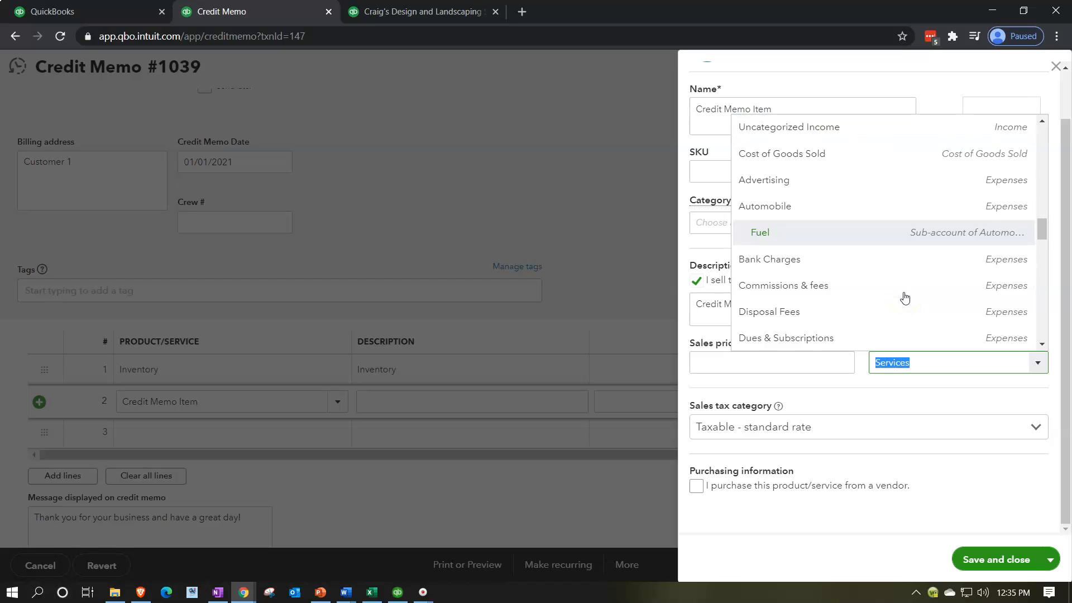
pyautogui.scroll(4, 905, 297)
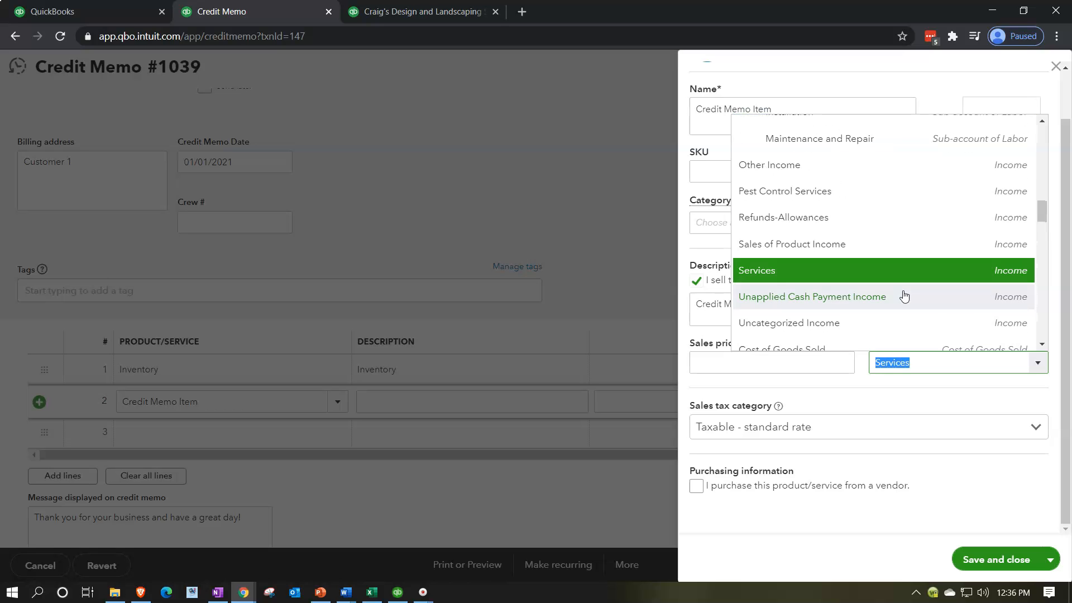
pyautogui.scroll(10, 904, 296)
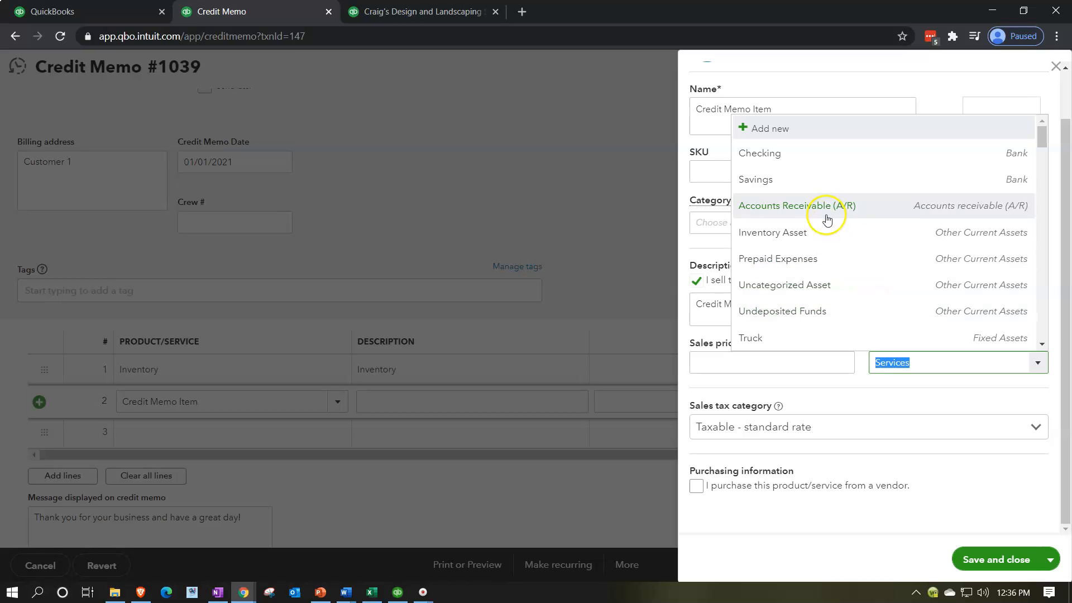
pyautogui.click(785, 133)
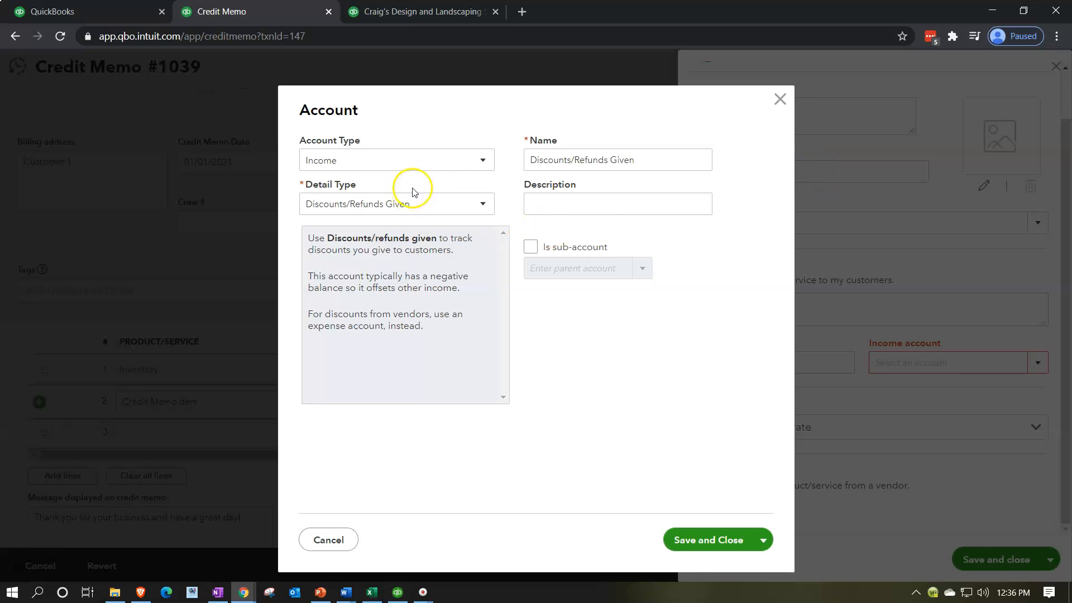
pyautogui.click(480, 160)
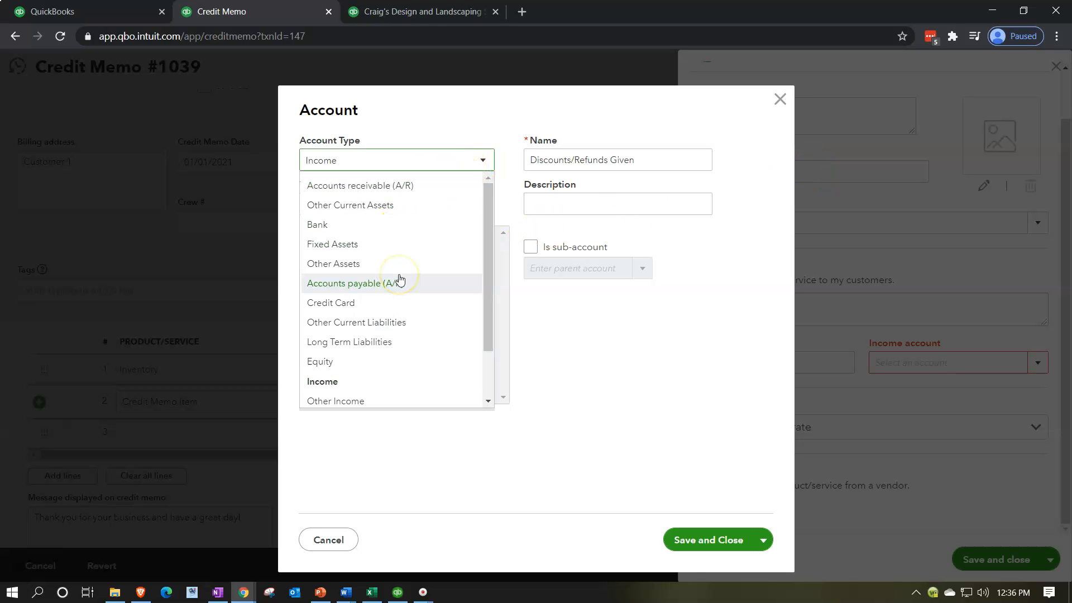
pyautogui.scroll(-3, 400, 278)
pyautogui.click(377, 377)
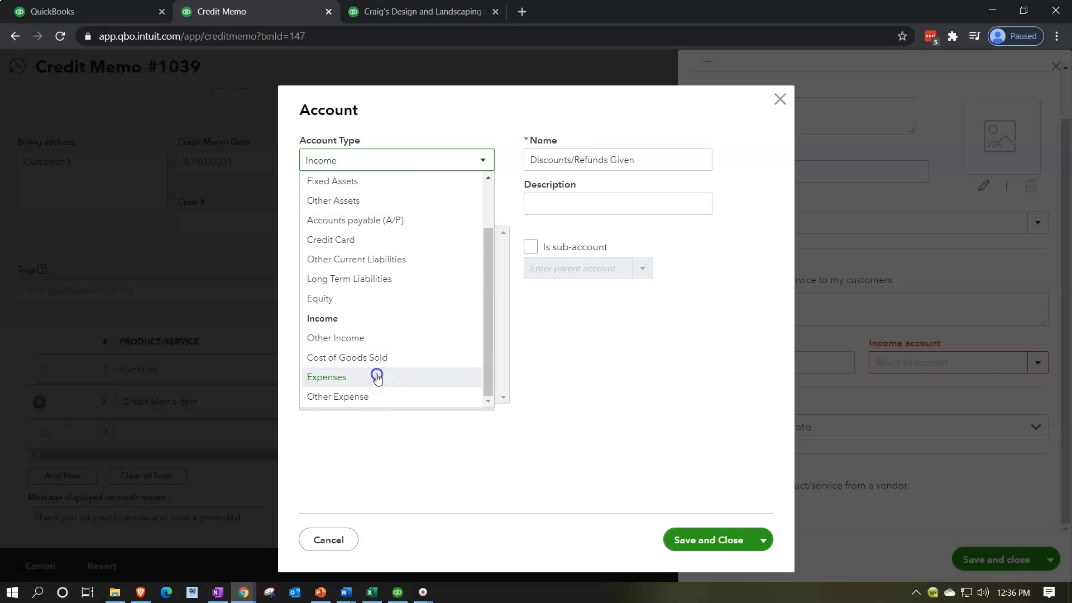
pyautogui.click(480, 204)
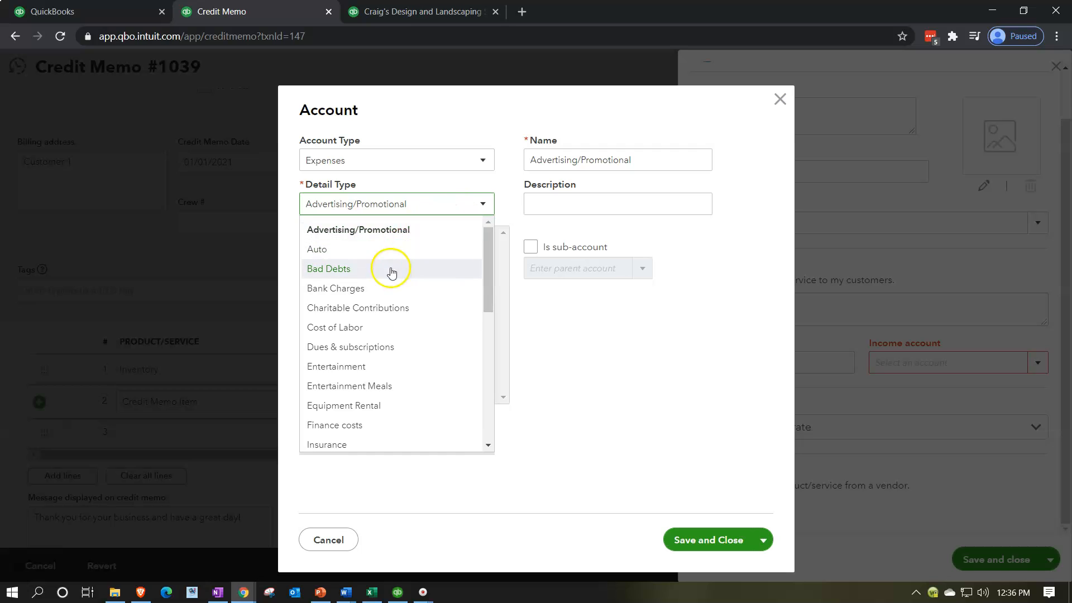
pyautogui.click(391, 272)
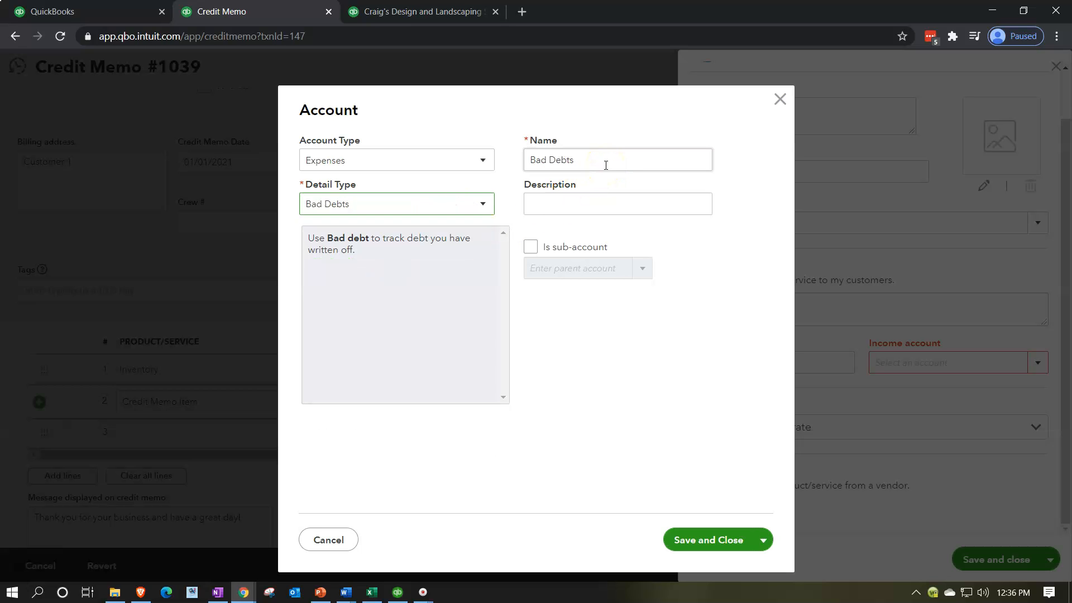
pyautogui.click(712, 540)
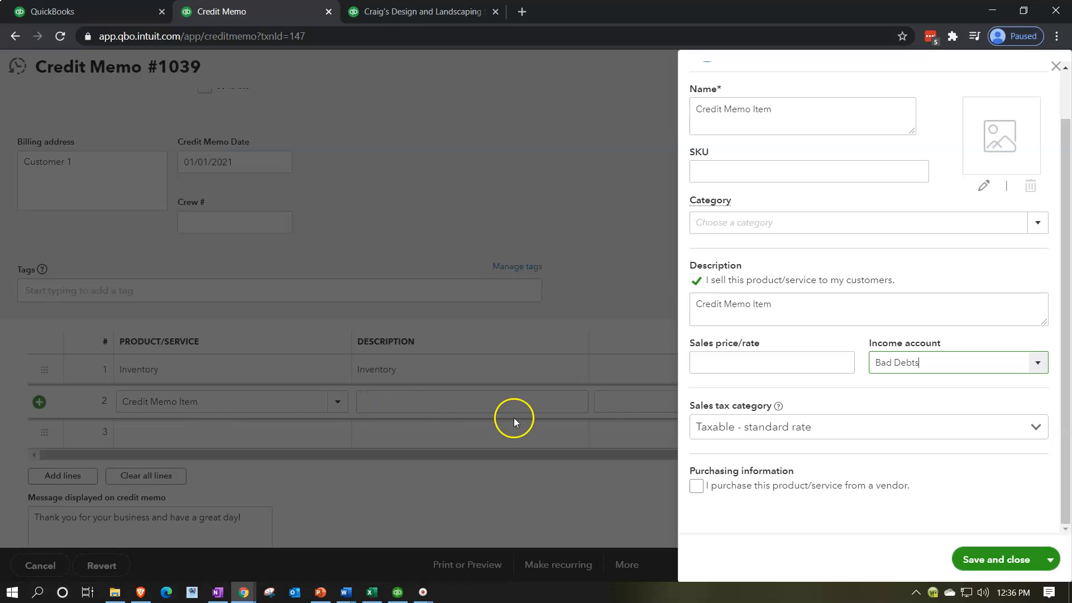
# Step: Choose Taxable - standard rate as the service's sales tax category and save the item
pyautogui.click(1037, 429)
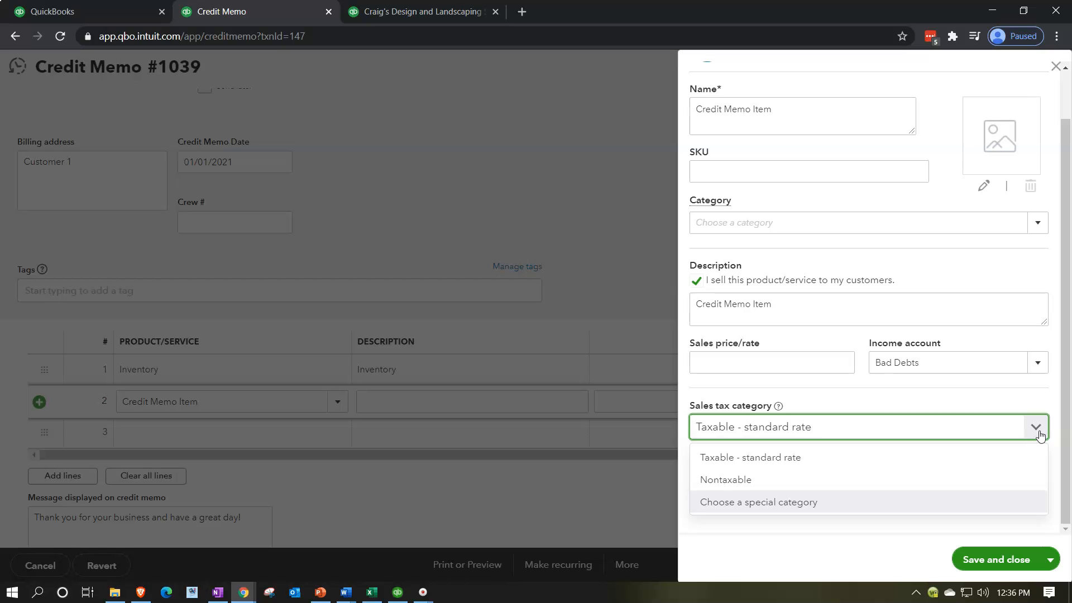
pyautogui.click(918, 459)
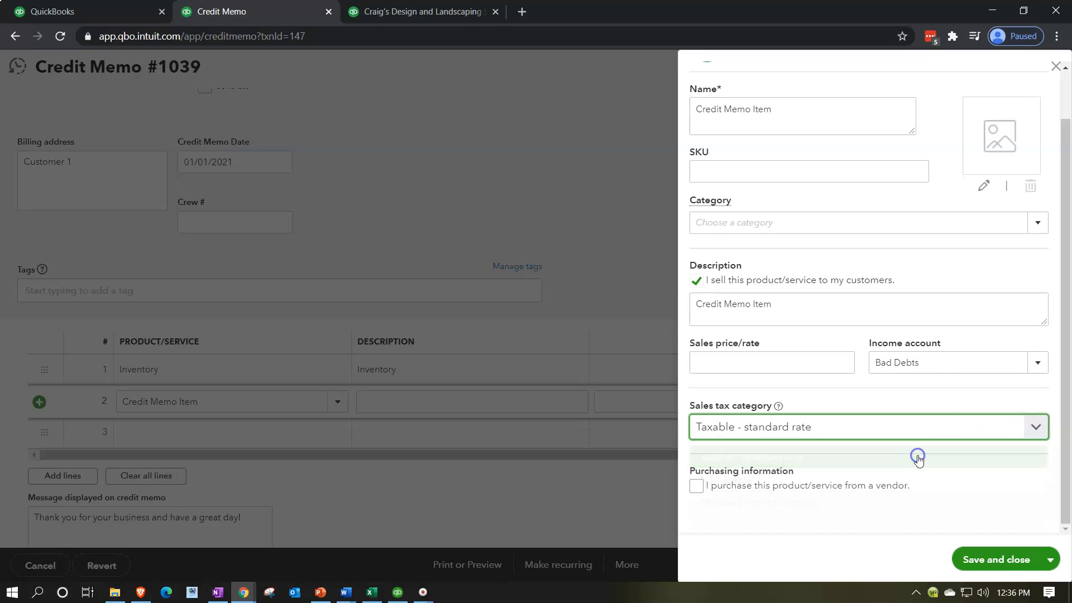
pyautogui.scroll(1, 838, 424)
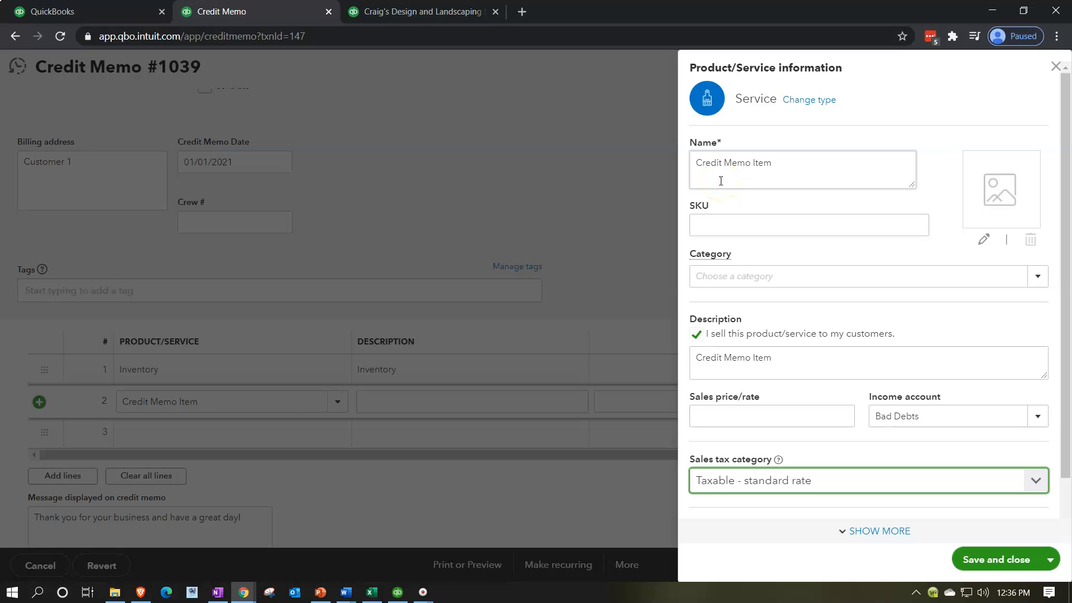
pyautogui.scroll(-1, 720, 181)
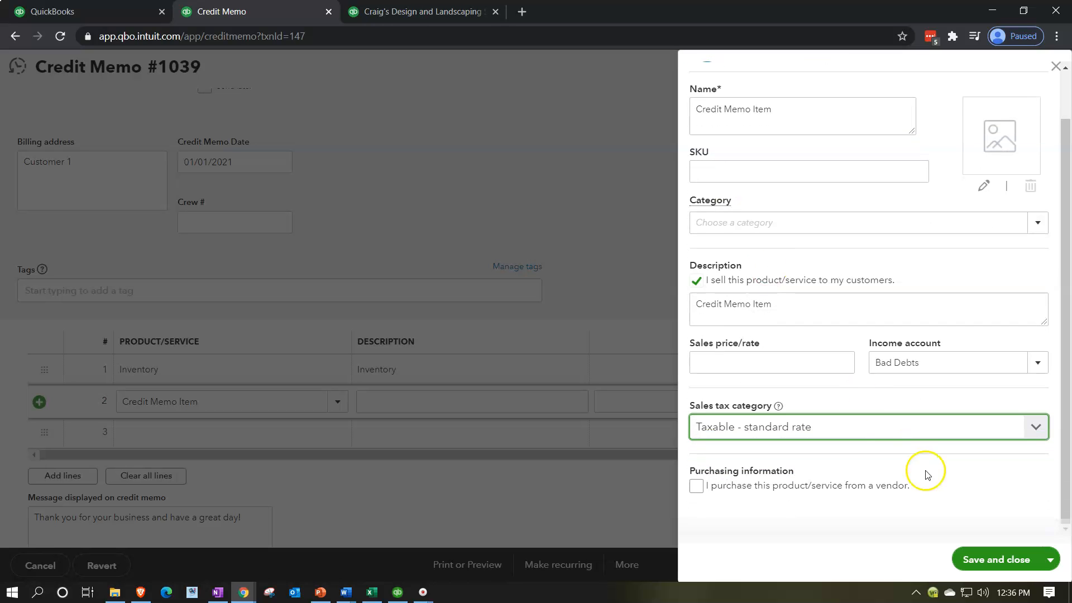
pyautogui.click(968, 561)
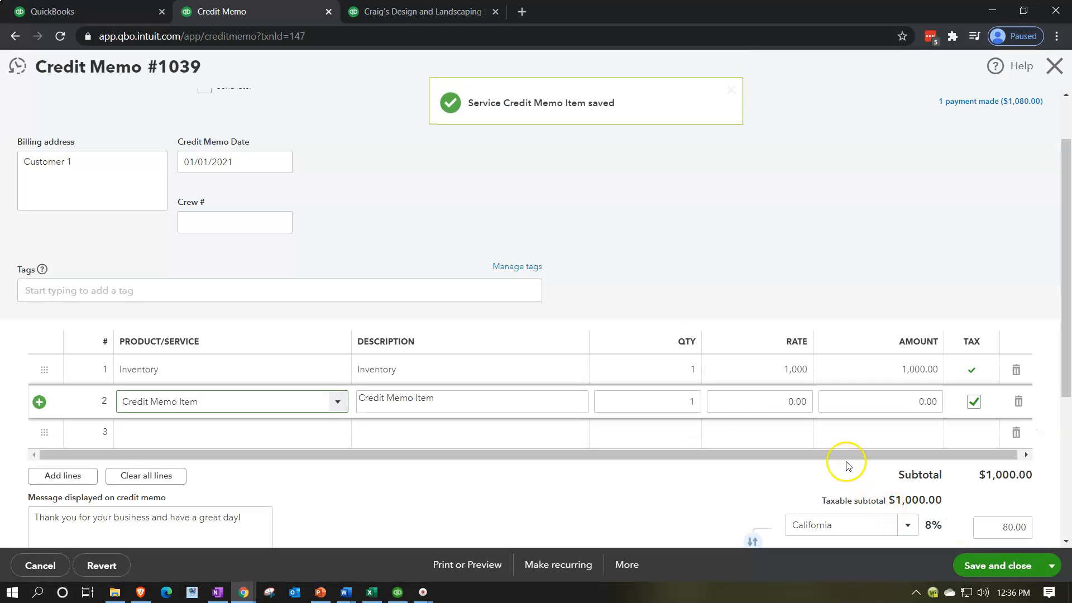
# Step: Set the rate to 1,000 on the Credit Memo Item line and 0 on the Inventory line
pyautogui.click(777, 403)
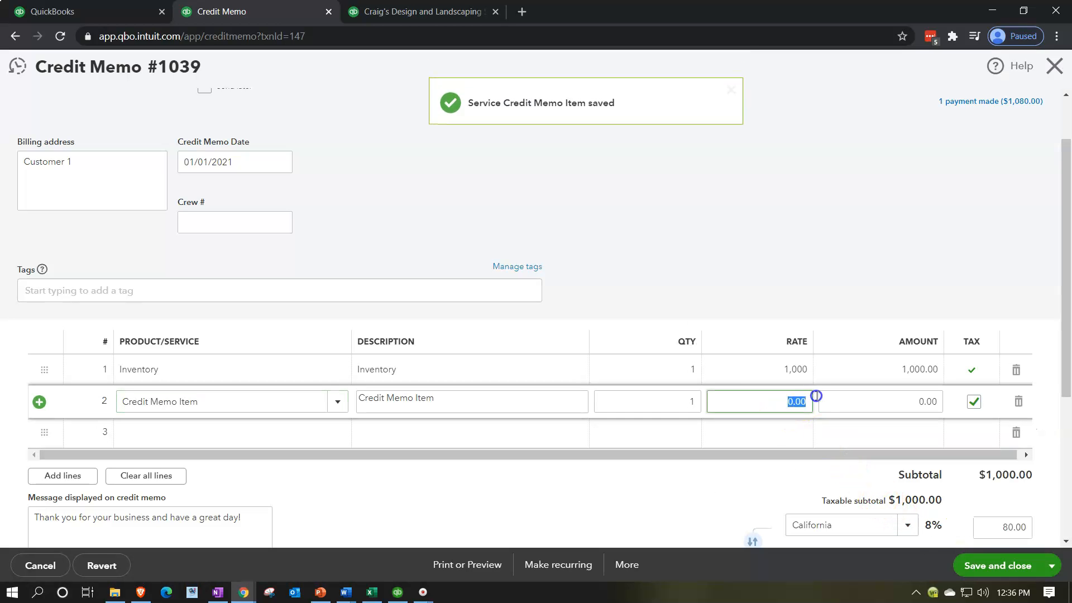
pyautogui.write('10')
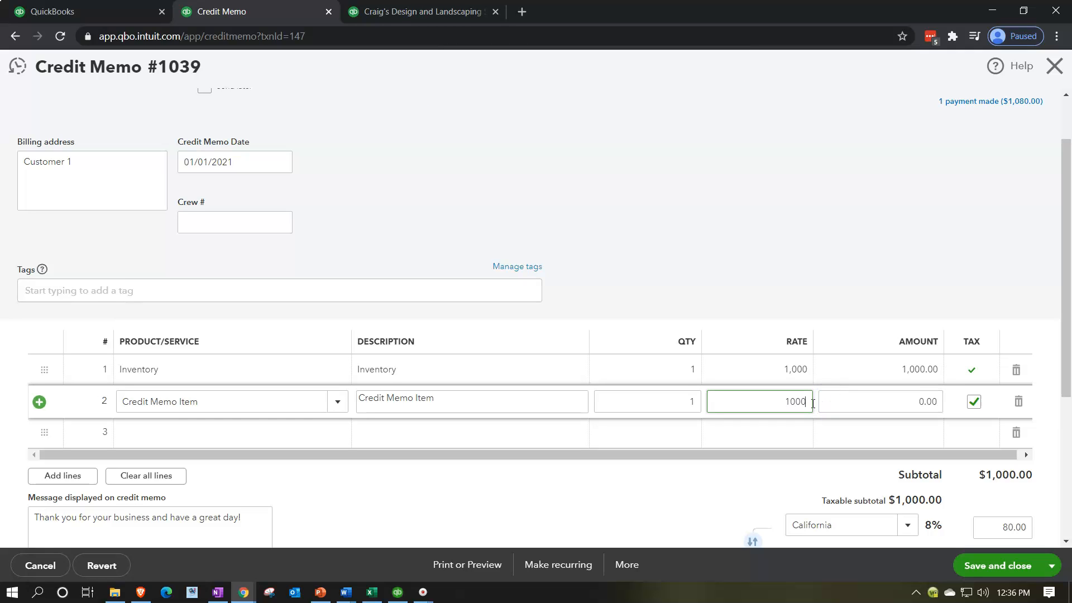
pyautogui.press('Tab')
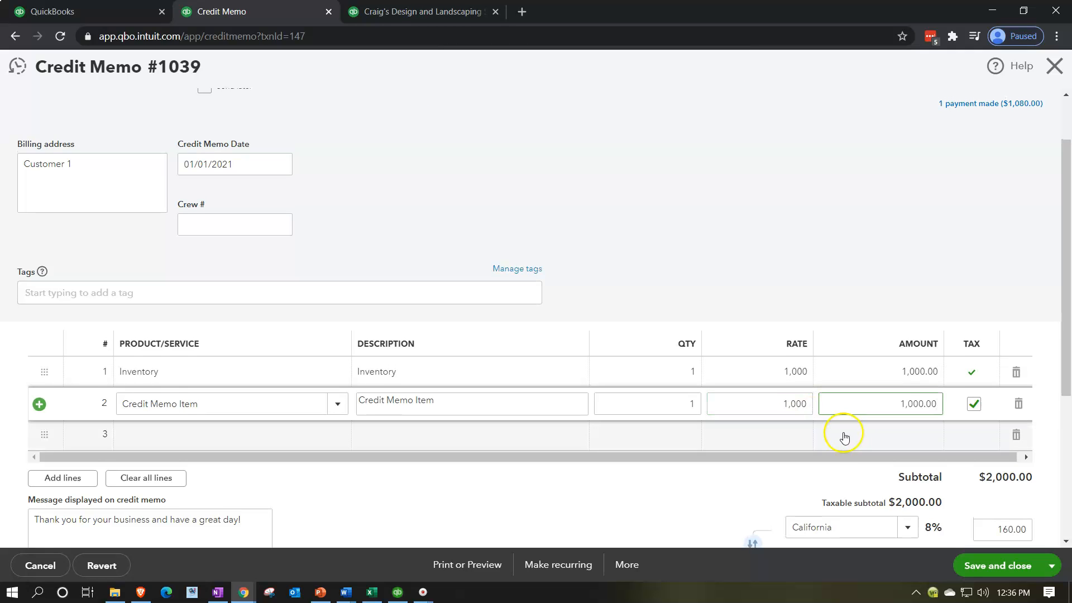
pyautogui.click(782, 372)
pyautogui.write('0')
pyautogui.press('Tab')
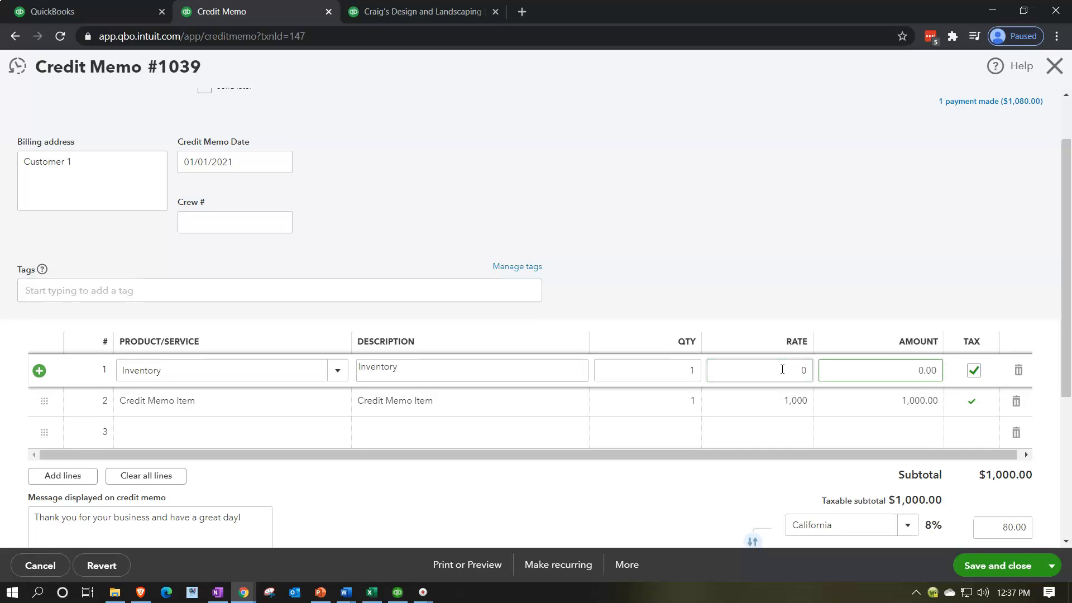
pyautogui.press('Tab')
# Step: Examine the credit memo's line items, sales tax, total and total credit, including the Inventory line's description and rate
pyautogui.scroll(-4, 776, 373)
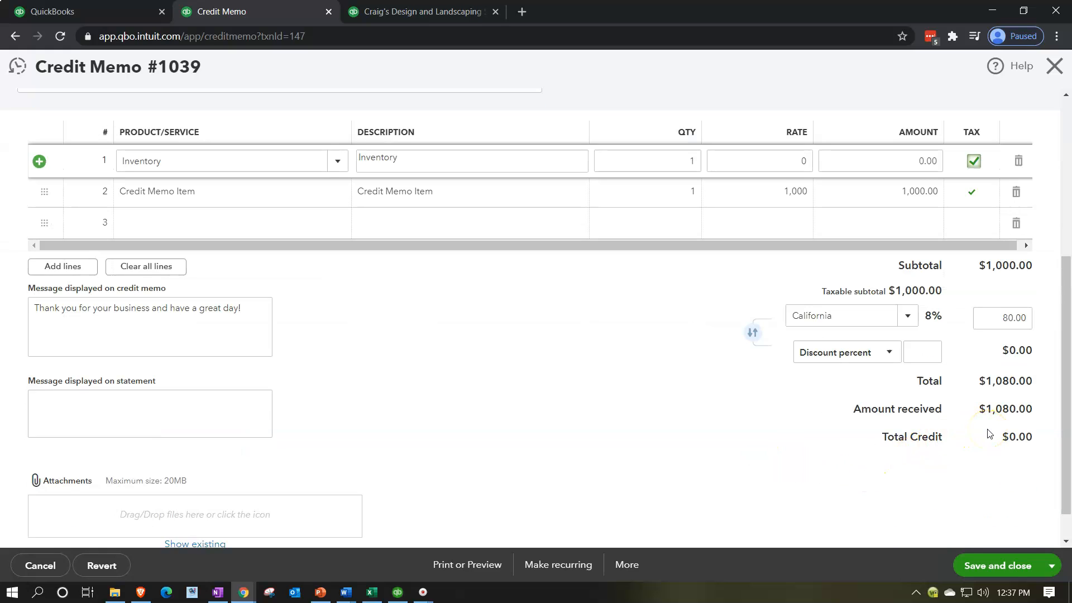
pyautogui.scroll(3, 989, 434)
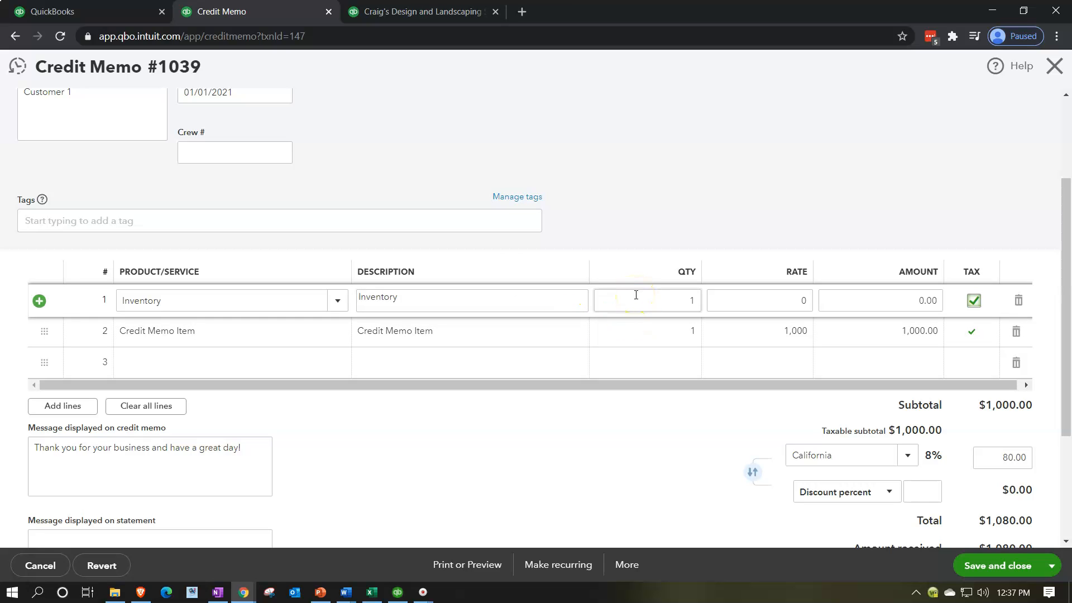
pyautogui.scroll(3, 554, 482)
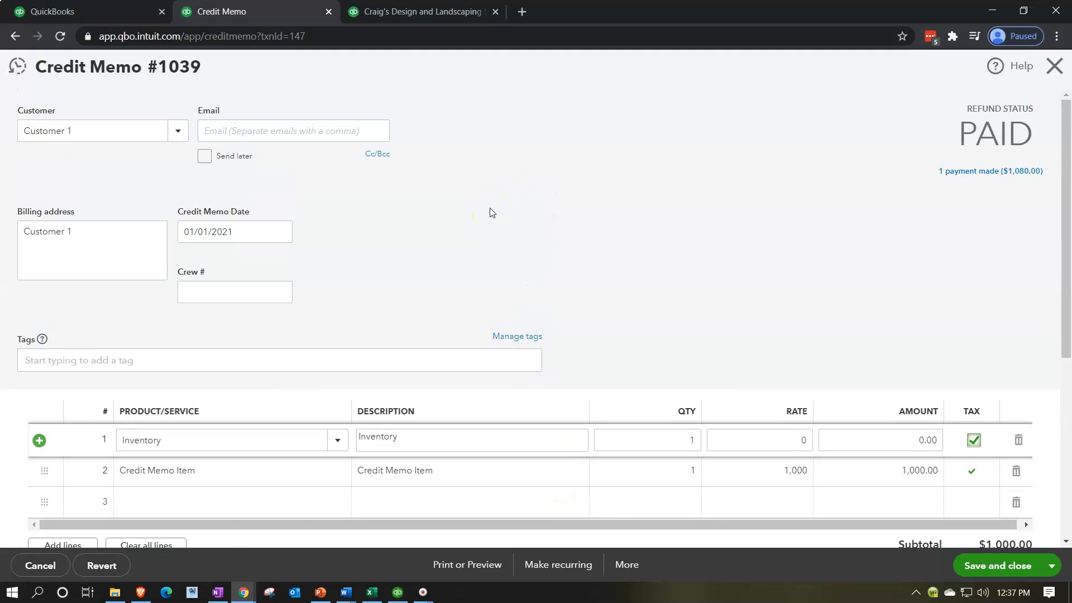
pyautogui.scroll(-2, 491, 212)
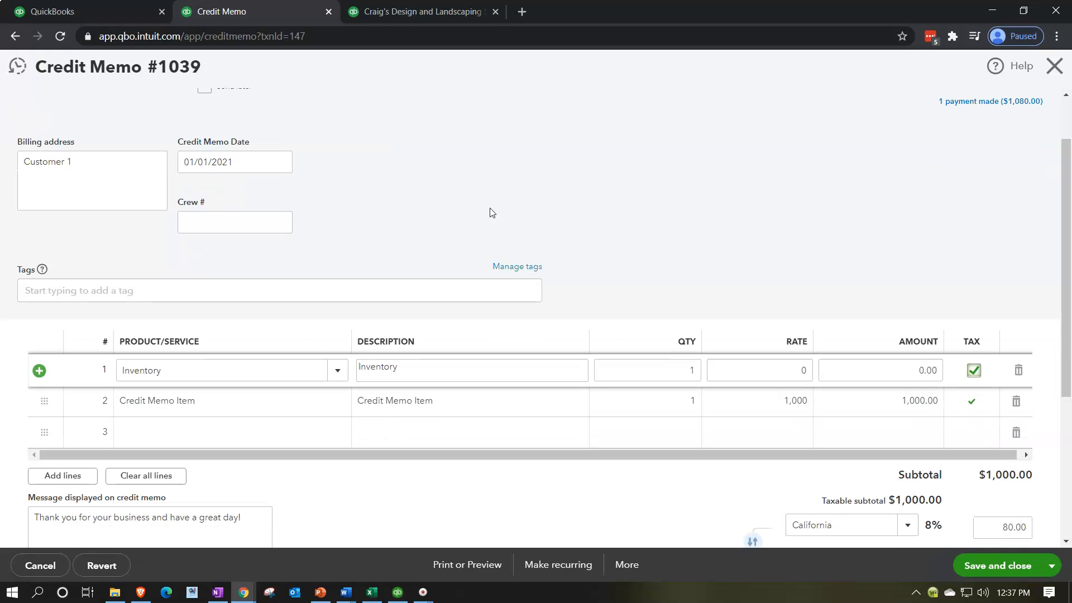
pyautogui.scroll(-3, 492, 213)
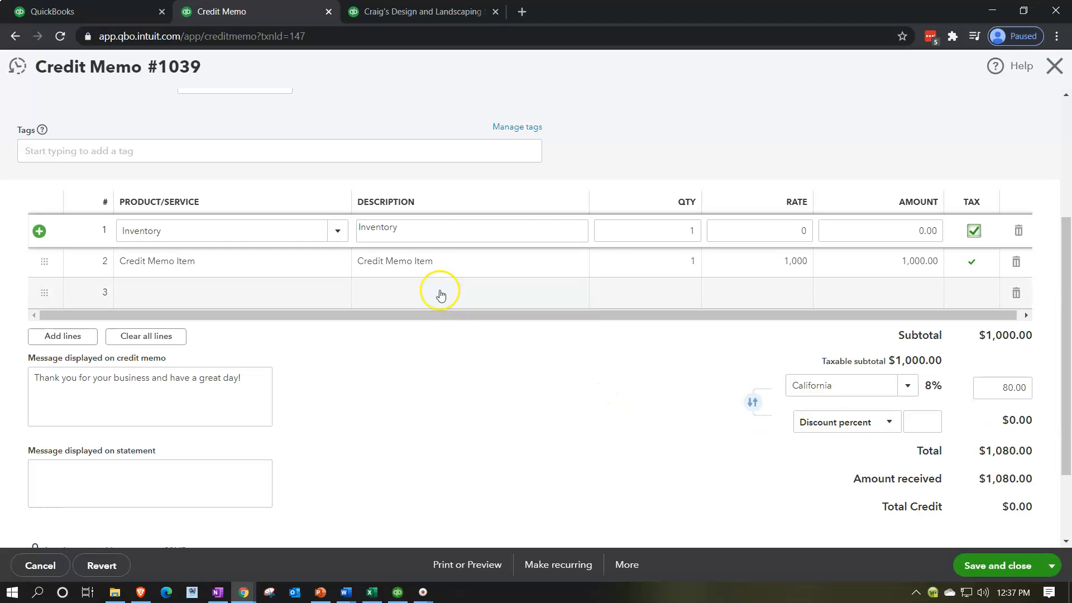
pyautogui.click(424, 227)
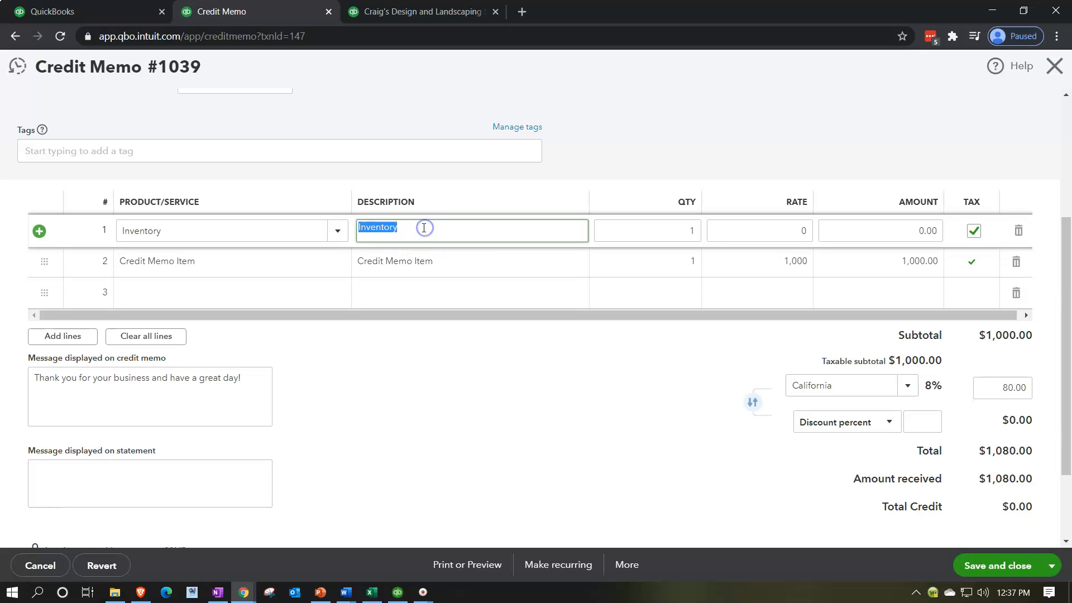
pyautogui.click(734, 232)
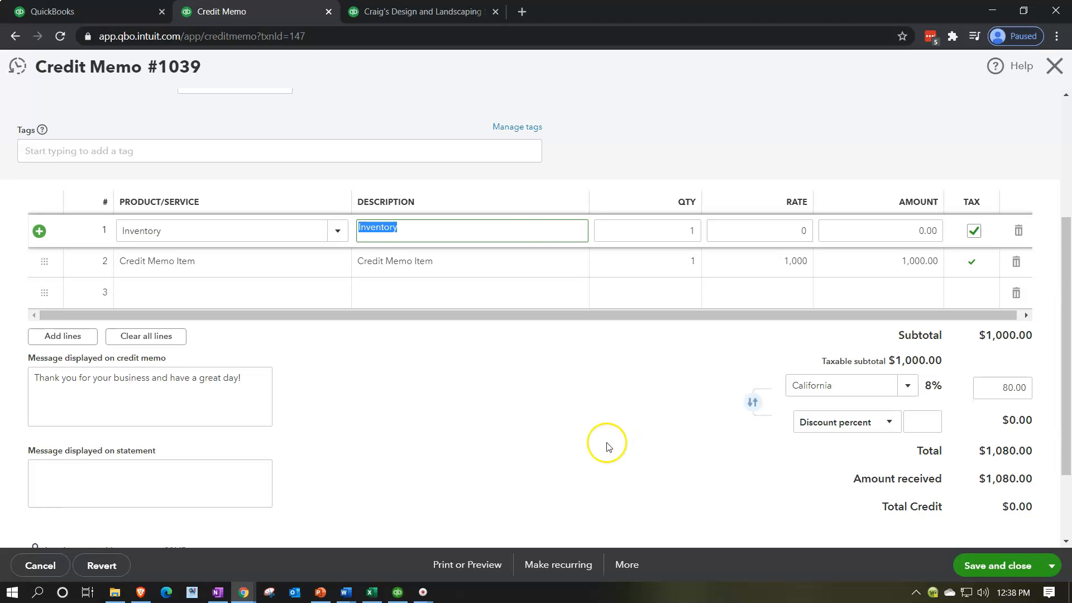
pyautogui.click(535, 227)
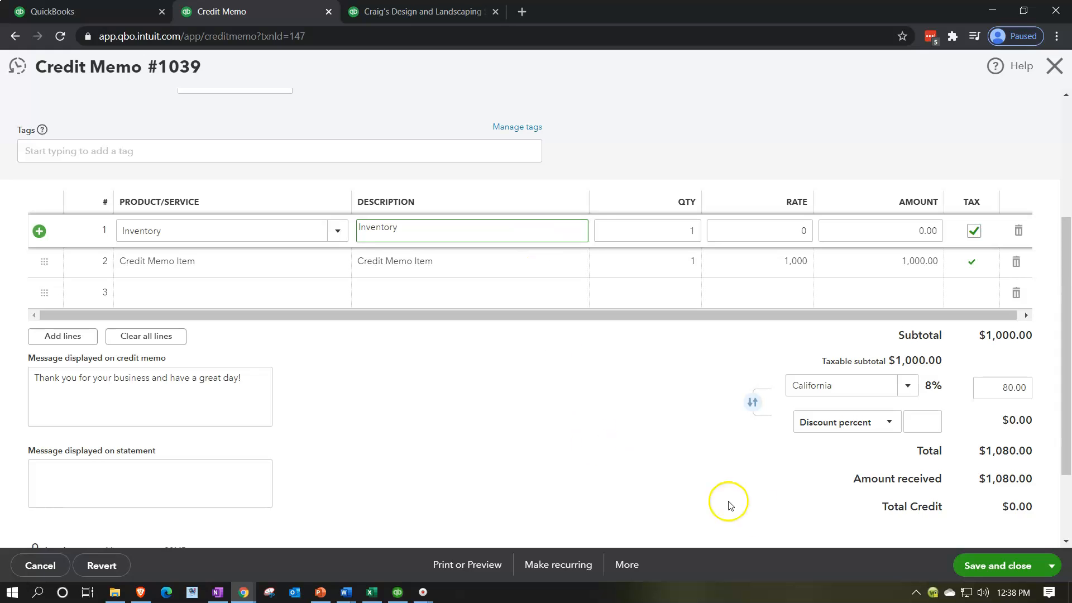
# Step: Save the edited credit memo, accepting the change to linked transactions, and return to the Profit and Loss report
pyautogui.click(997, 566)
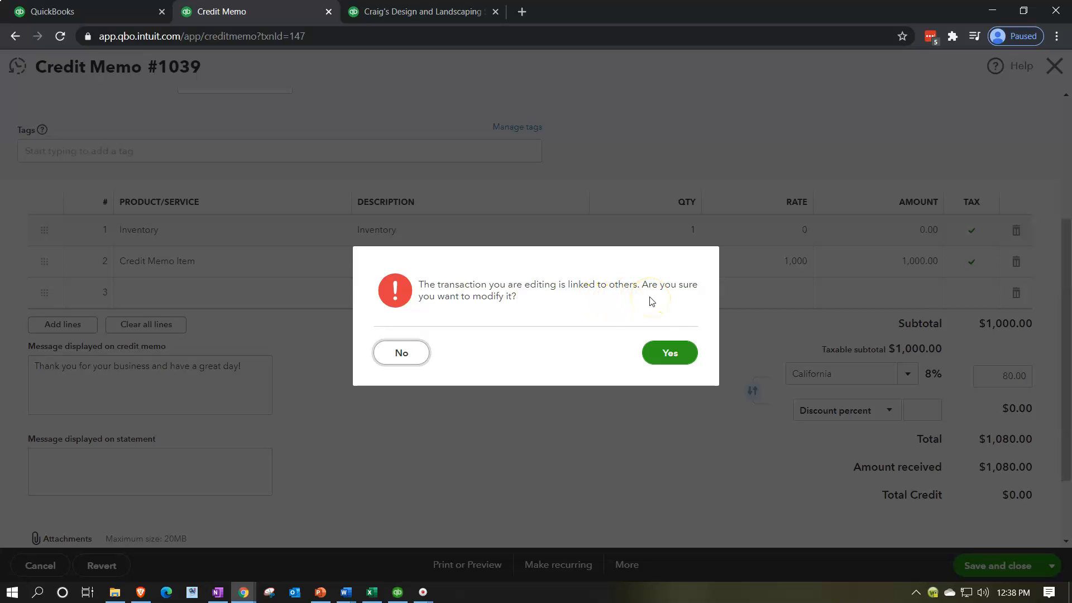
pyautogui.click(654, 354)
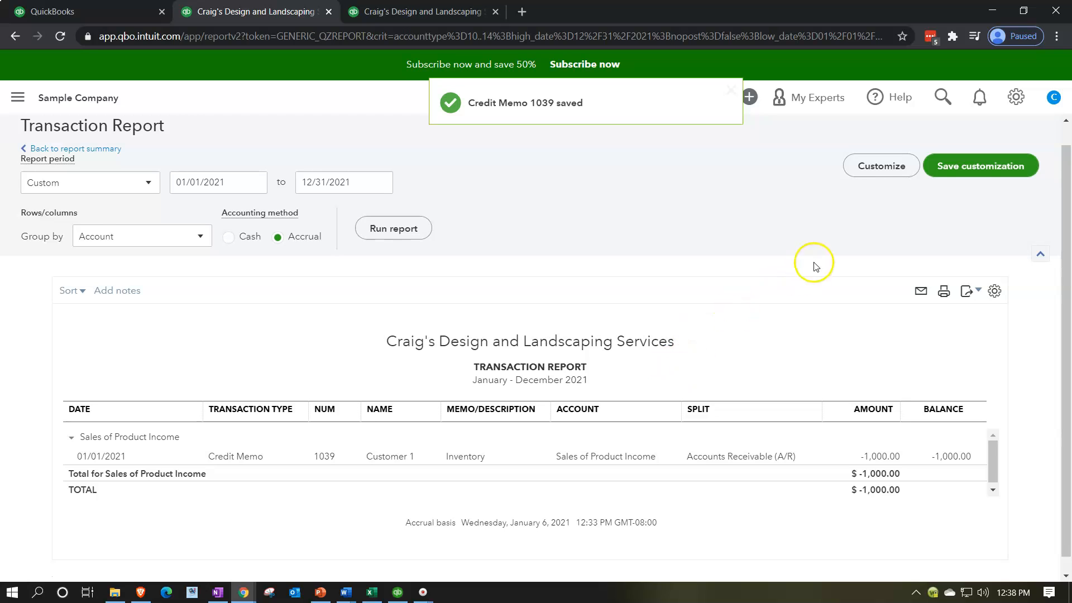
pyautogui.scroll(1, 247, 336)
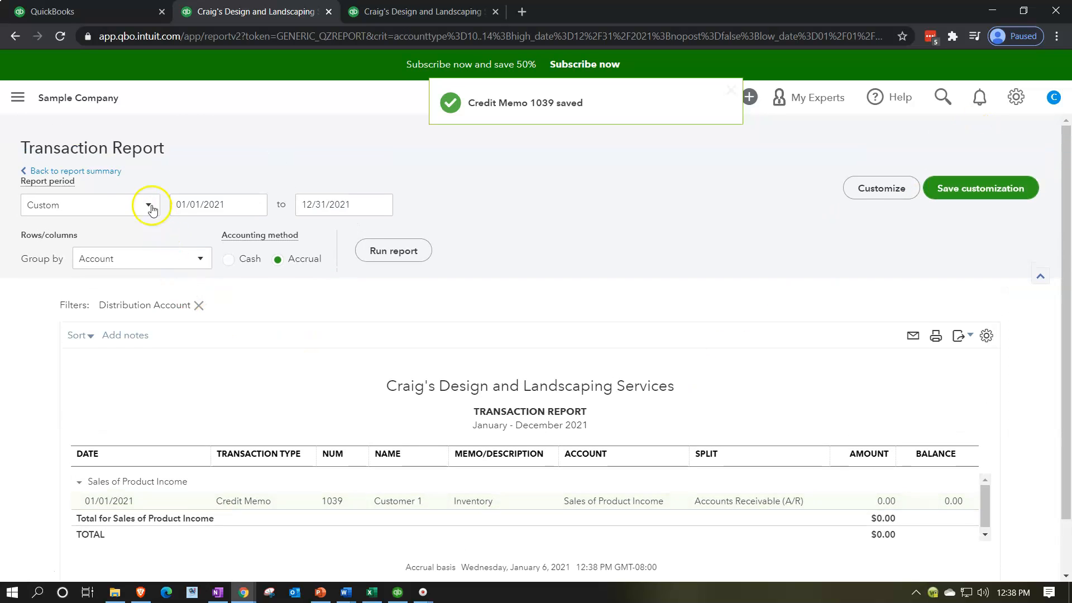
pyautogui.click(98, 170)
pyautogui.scroll(-3, 110, 185)
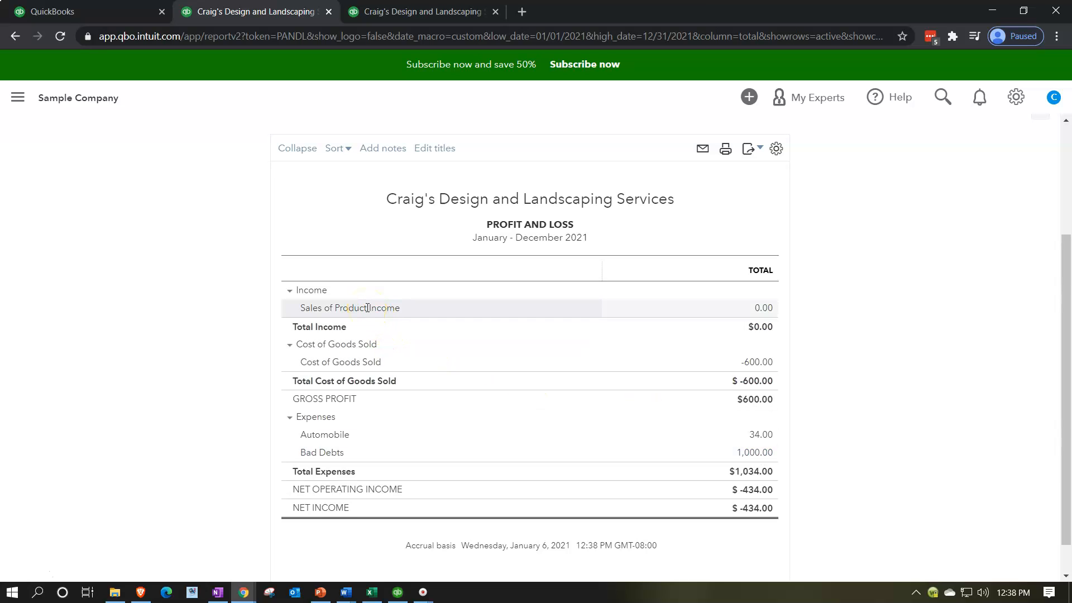
# Step: Open the transaction detail behind the Bad Debts amount and reopen Credit Memo 1039 from it
pyautogui.click(759, 454)
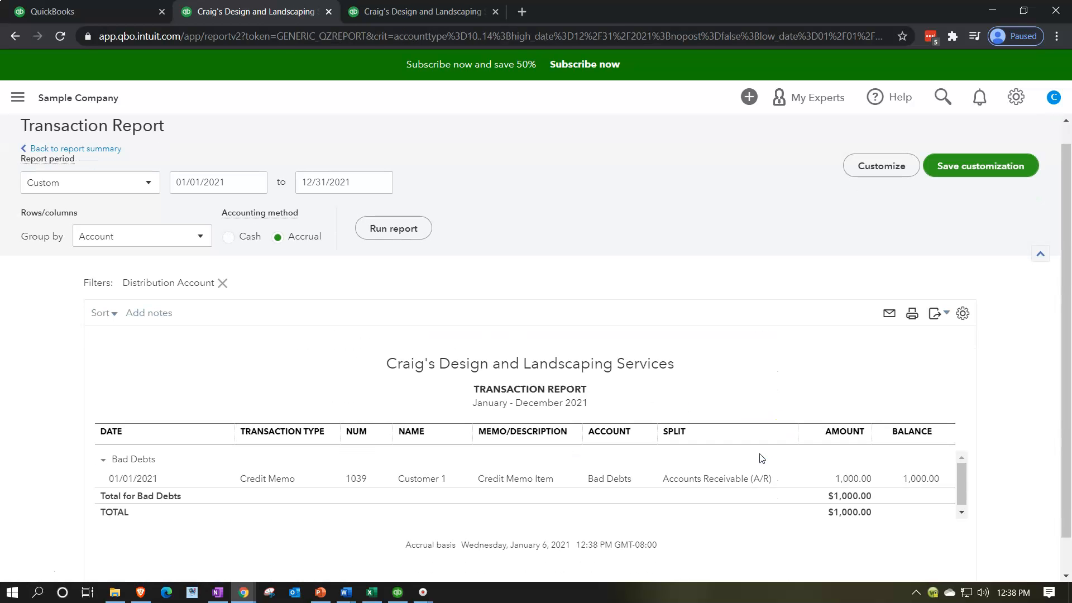
pyautogui.click(843, 476)
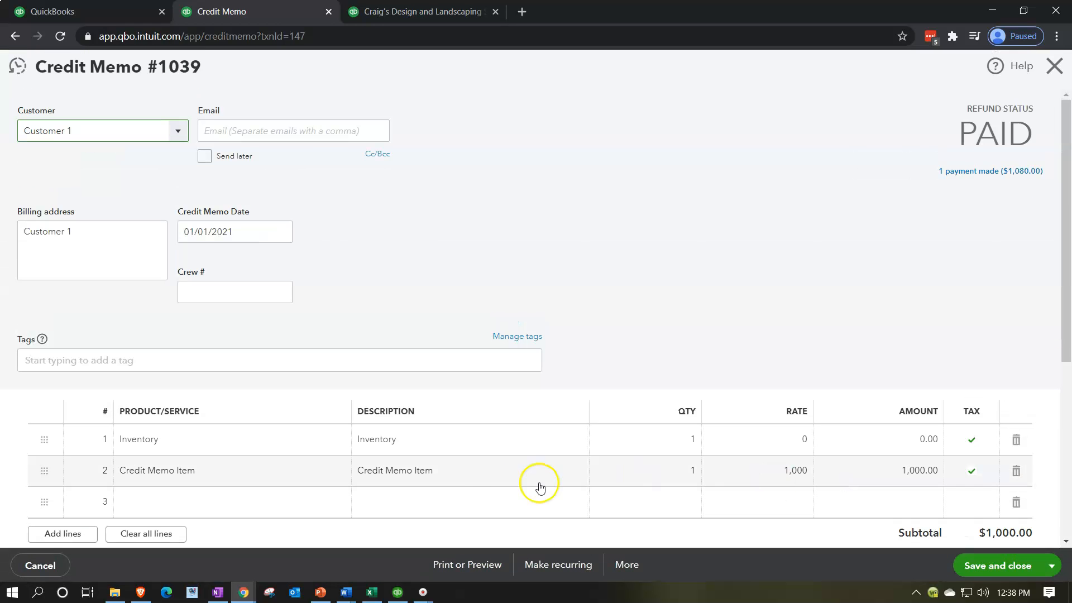
# Step: Replace the Credit Memo Item on line 2 with a new service item named Credit Memo Sales Returns
pyautogui.click(227, 469)
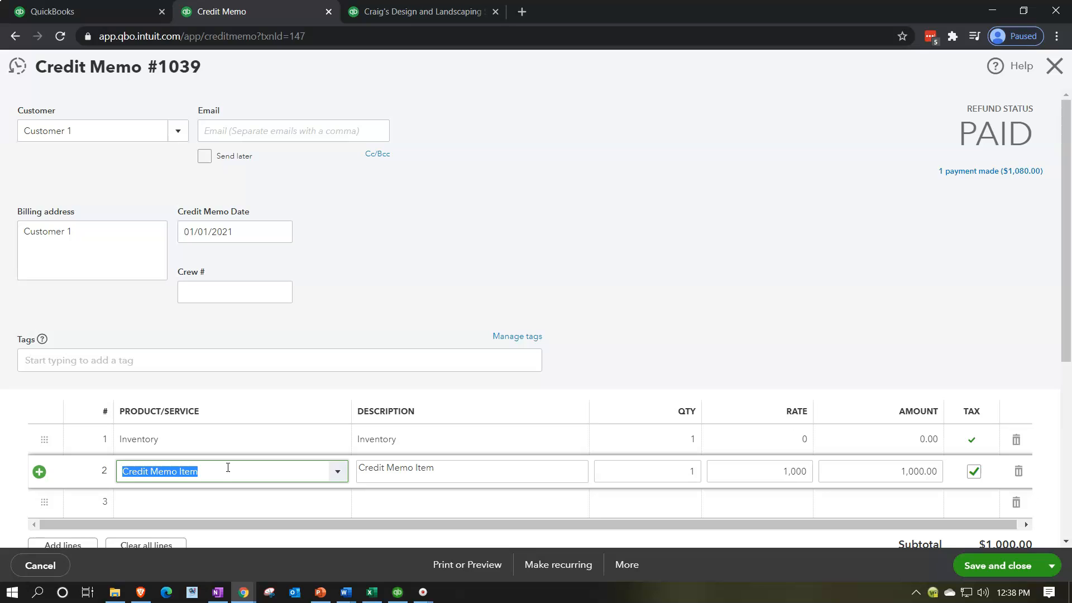
pyautogui.write('C')
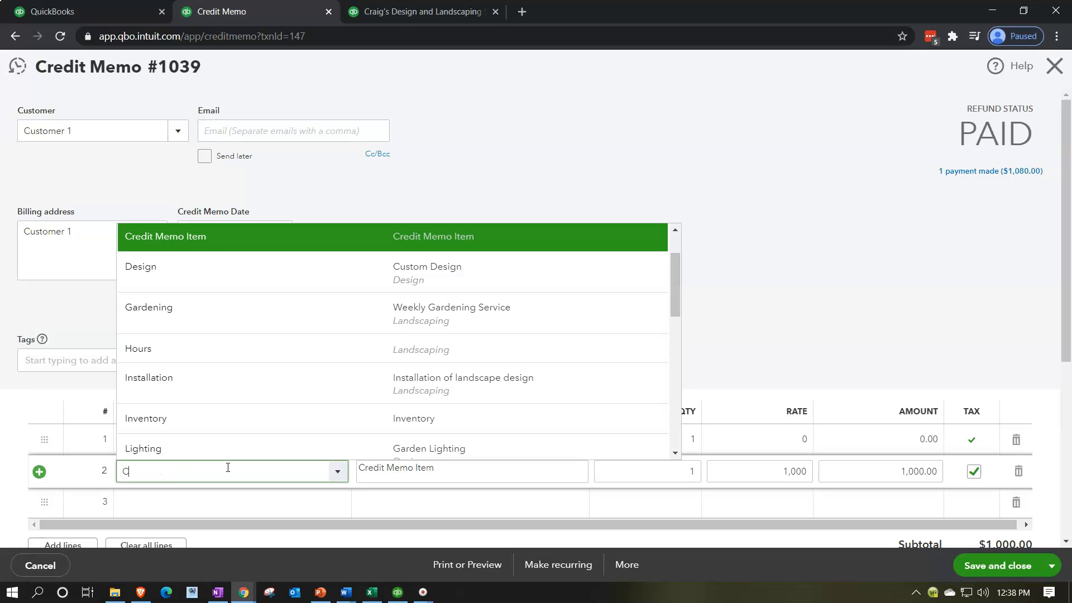
pyautogui.write('redit Memoe Sa')
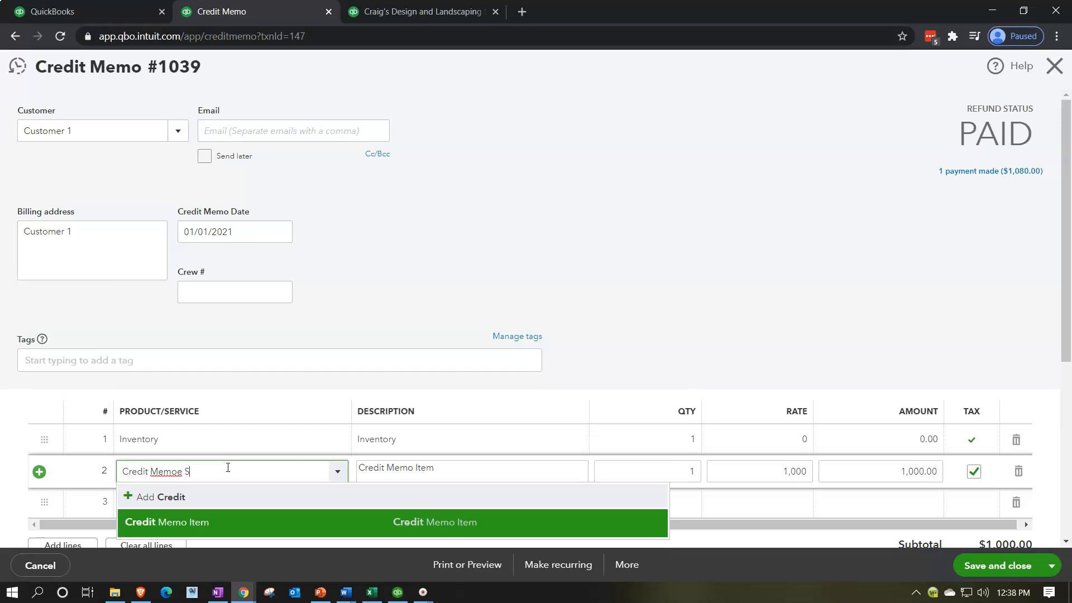
pyautogui.press('BackSpace')
pyautogui.press('BackSpace')
pyautogui.press('BackSpace')
pyautogui.press('BackSpace')
pyautogui.write('Sales Returns')
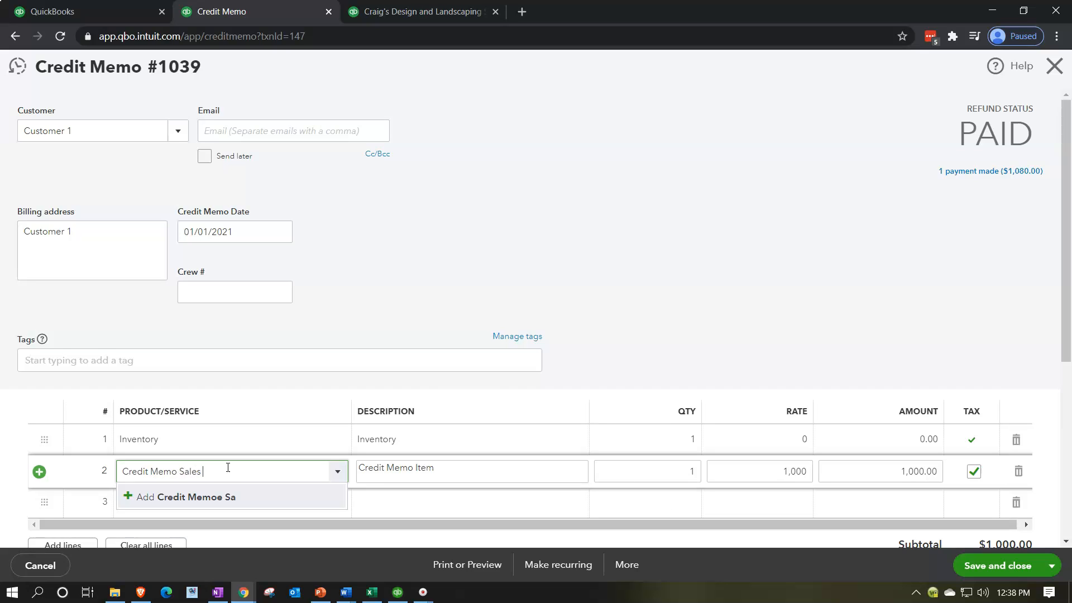
pyautogui.hotkey('shift', 'Left')
pyautogui.hotkey('shift', 'Left')
pyautogui.hotkey('shift', 'Left')
pyautogui.hotkey('shift', 'Left')
pyautogui.hotkey('shift', 'Left')
pyautogui.hotkey('shift', 'Left')
pyautogui.hotkey('shift', 'Left')
pyautogui.hotkey('shift', 'Left')
pyautogui.hotkey('shift', 'Left')
pyautogui.hotkey('shift', 'Left')
pyautogui.hotkey('shift', 'Left')
pyautogui.hotkey('shift', 'Left')
pyautogui.hotkey('shift', 'Left')
pyautogui.hotkey('shift', 'Left')
pyautogui.hotkey('shift', 'Left')
pyautogui.hotkey('shift', 'Left')
pyautogui.hotkey('shift', 'Left')
pyautogui.hotkey('shift', 'Left')
pyautogui.hotkey('shift', 'Left')
pyautogui.hotkey('shift', 'Left')
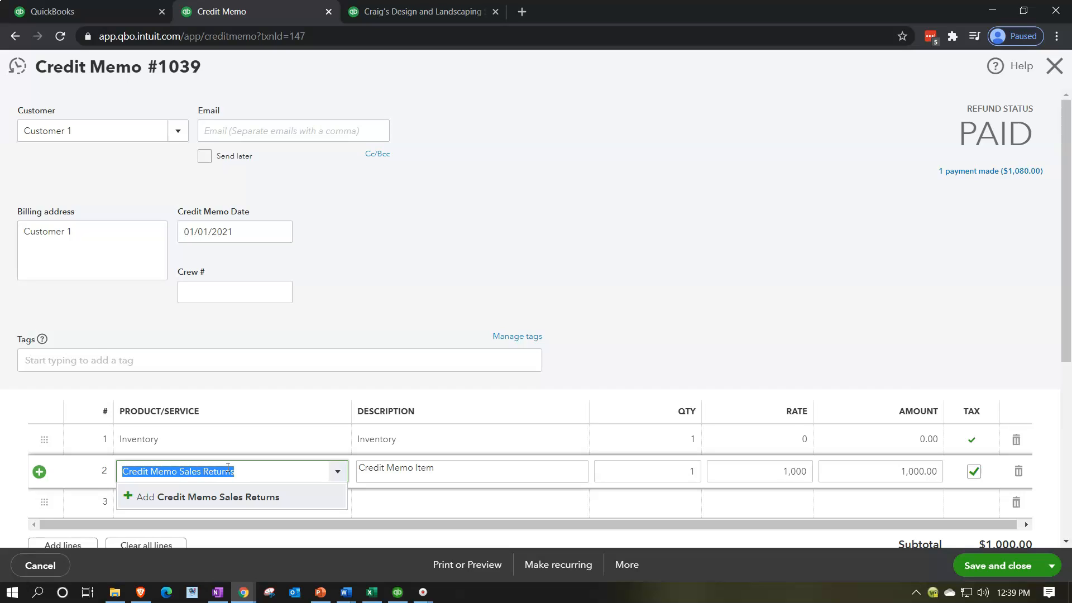
pyautogui.press('Return')
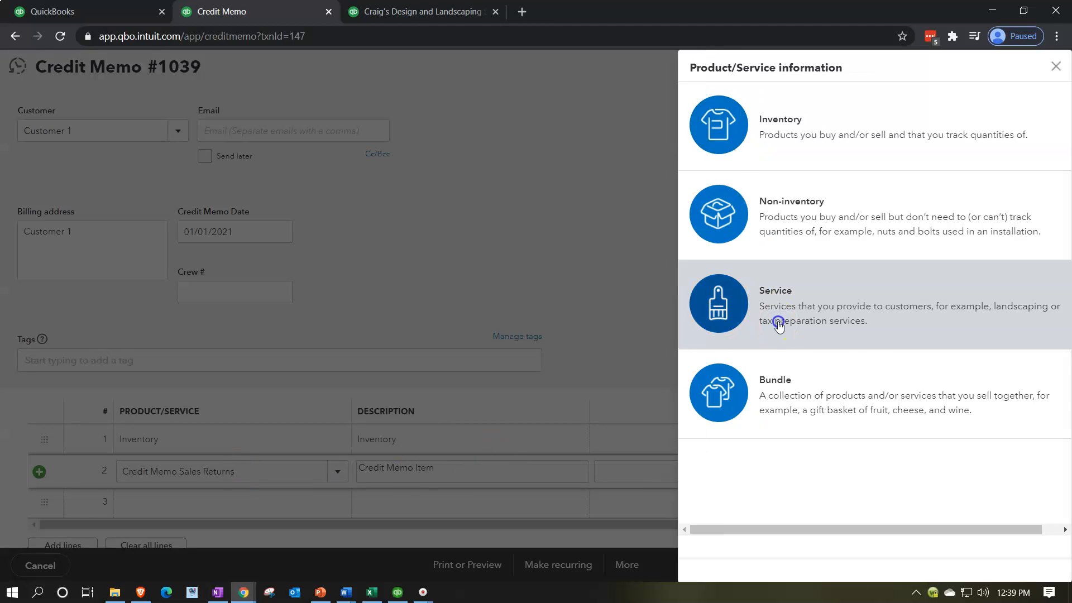
pyautogui.click(779, 323)
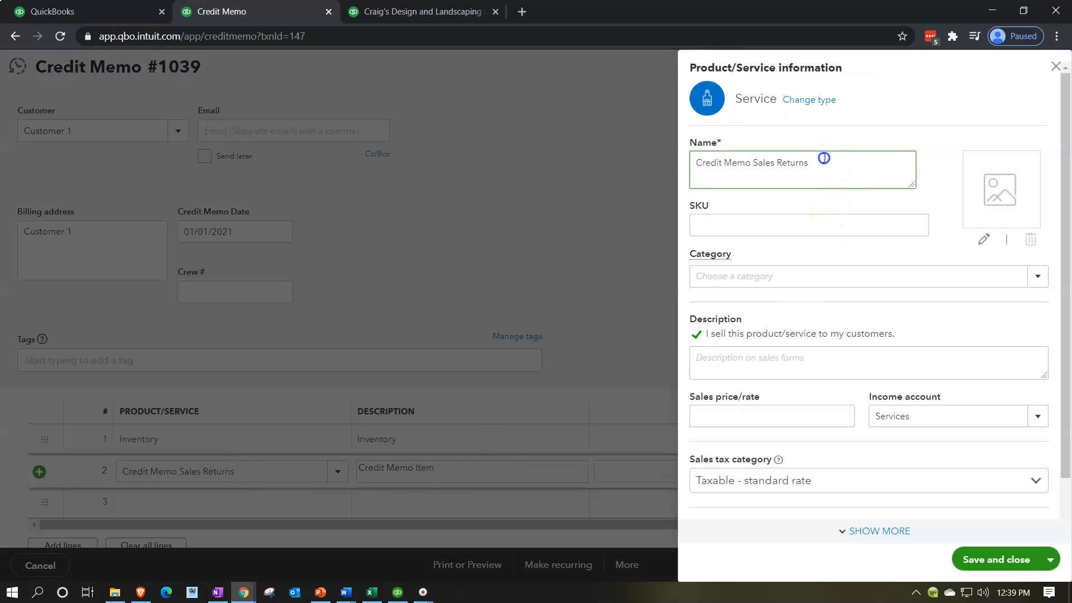
# Step: Copy the service's name, Credit Memo Sales Returns, into its sales description
pyautogui.moveTo(824, 158); pyautogui.dragTo(694, 160)
pyautogui.hotkey('ctrl', 'c')
pyautogui.scroll(-1, 751, 268)
pyautogui.click(759, 361)
pyautogui.hotkey('ctrl', 'v')
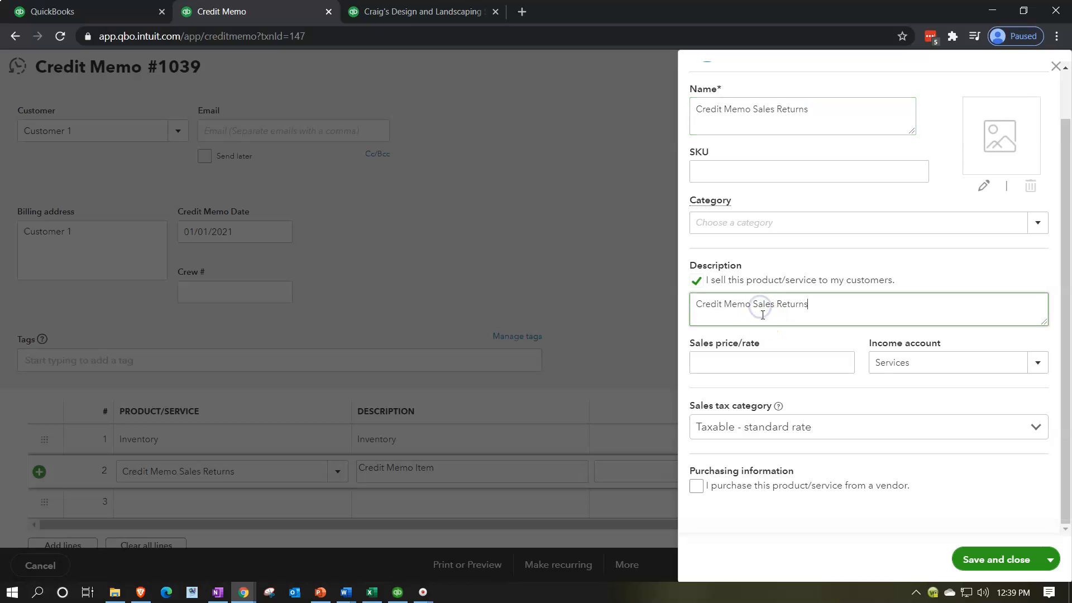
# Step: Create an Income account named Sales Returns & Allowances with detail type Discounts/Refunds Given, and use it as the service's income account
pyautogui.click(1035, 363)
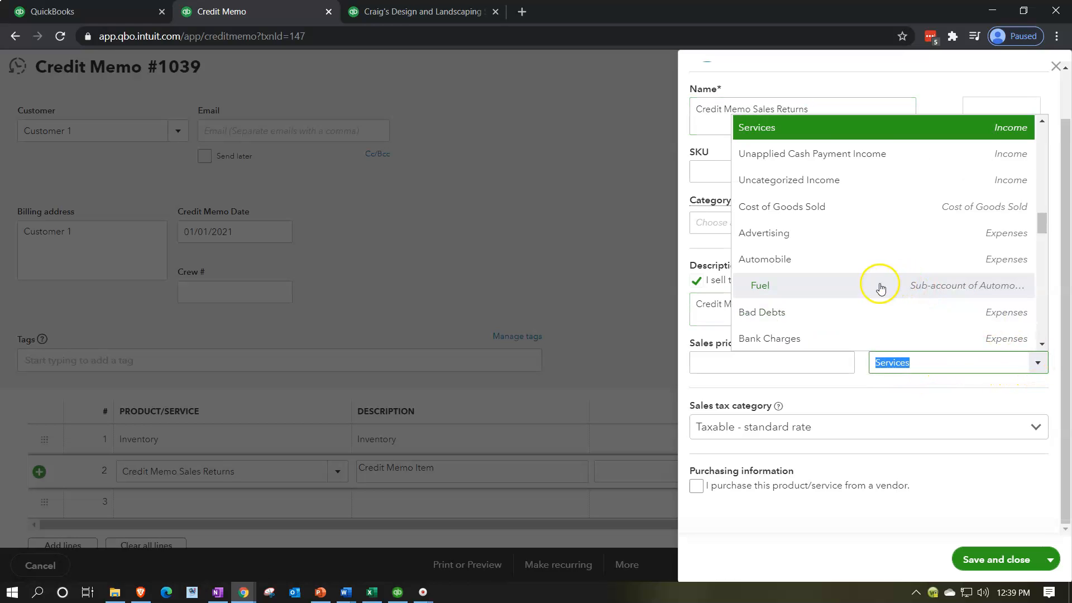
pyautogui.scroll(-15, 880, 288)
pyautogui.scroll(15, 849, 288)
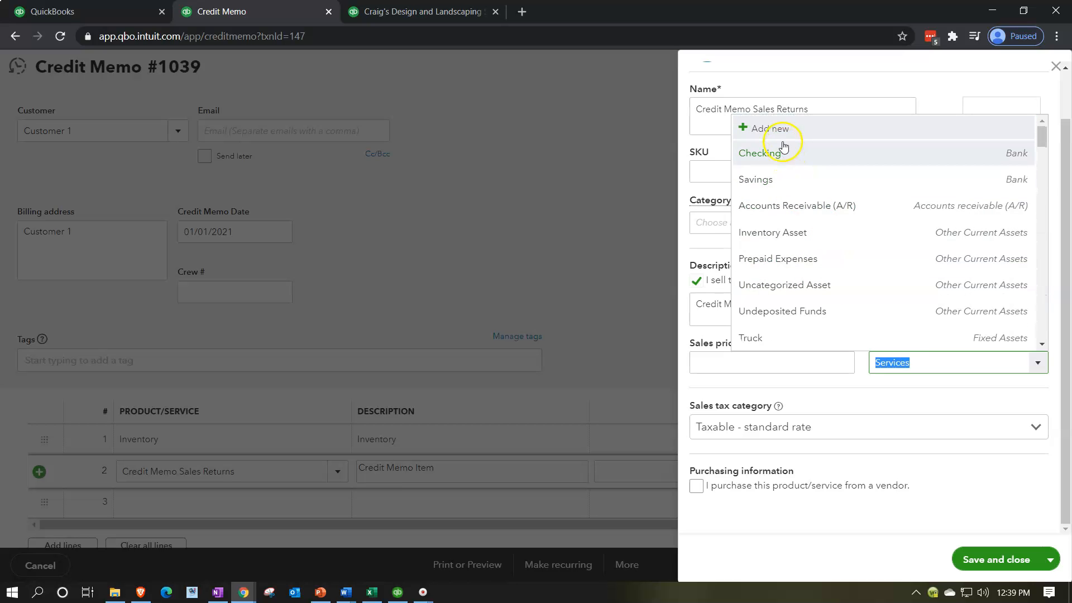
pyautogui.click(769, 128)
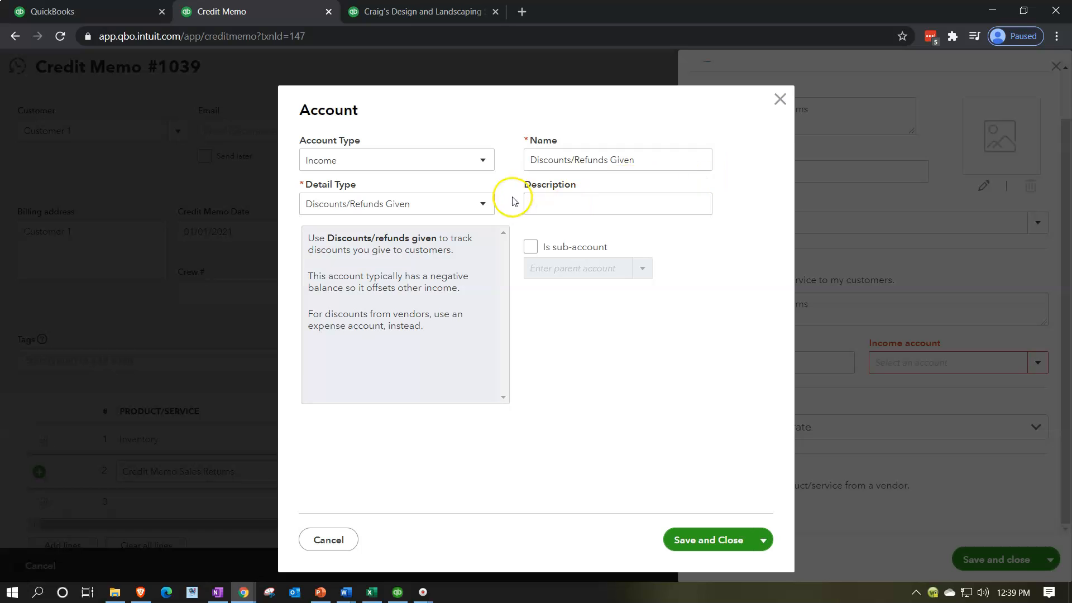
pyautogui.click(482, 162)
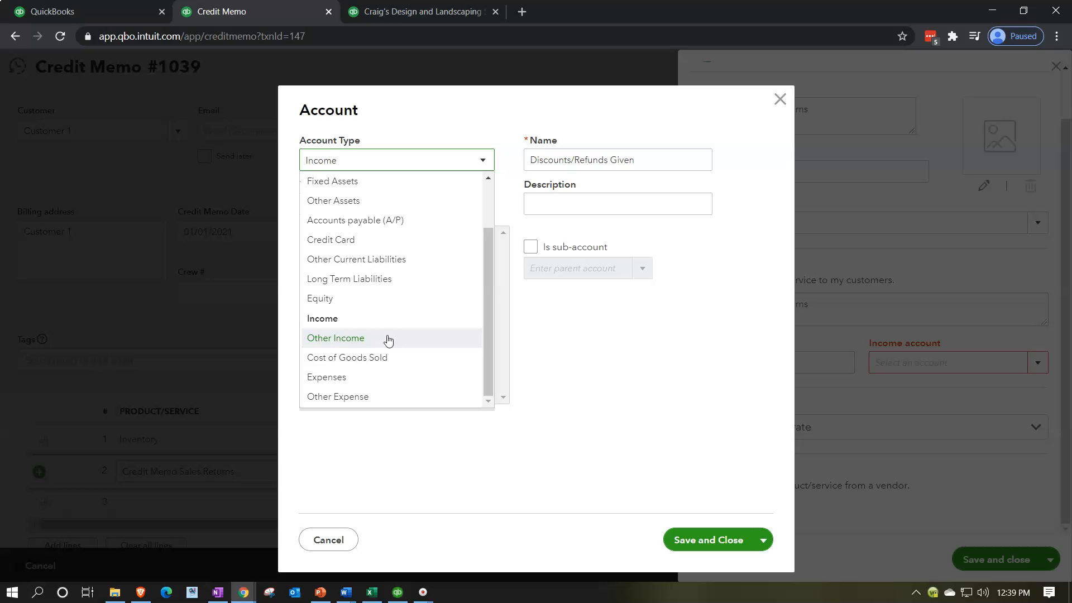
pyautogui.click(391, 161)
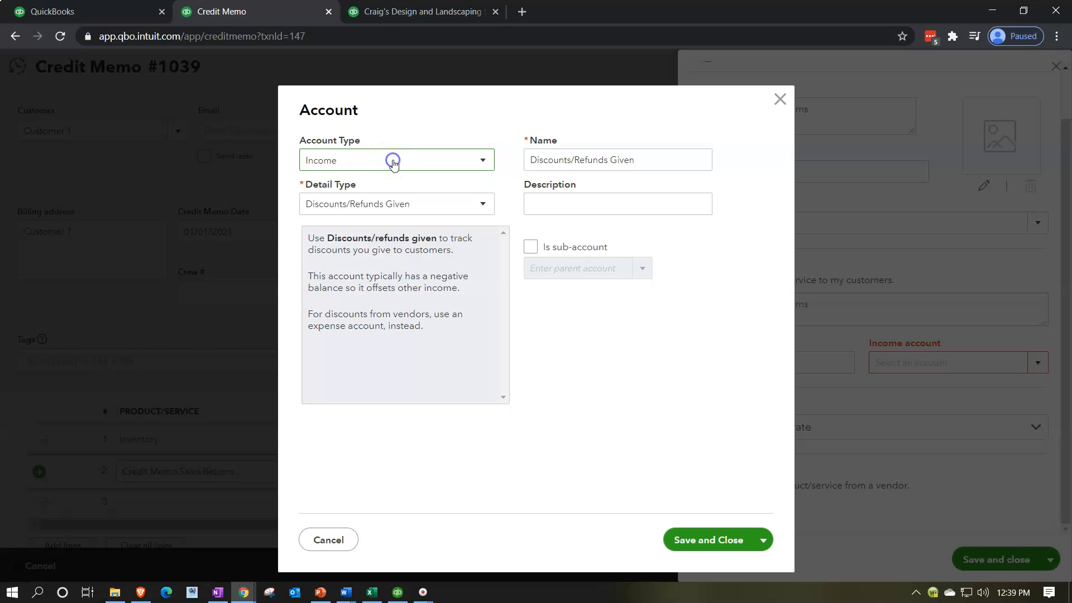
pyautogui.click(469, 206)
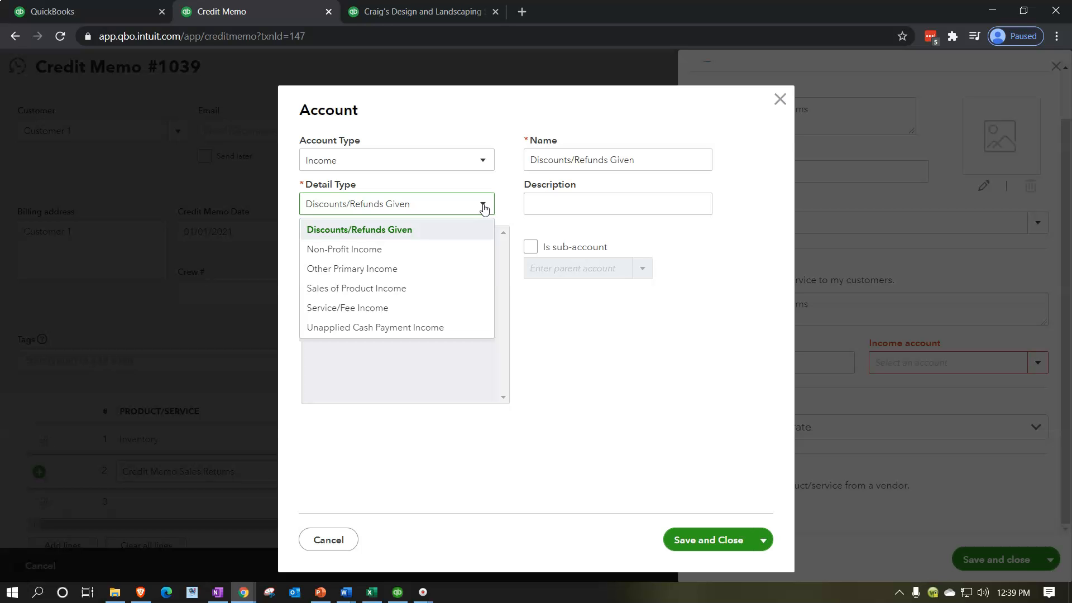
pyautogui.click(680, 158)
pyautogui.tripleClick(679, 159)
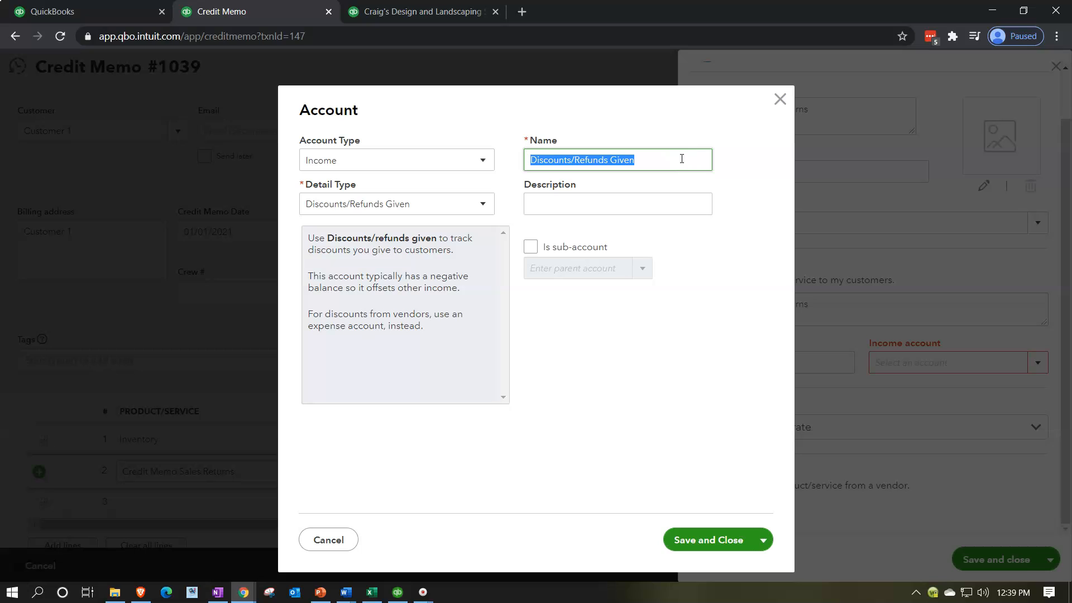
pyautogui.write('Sales Returns')
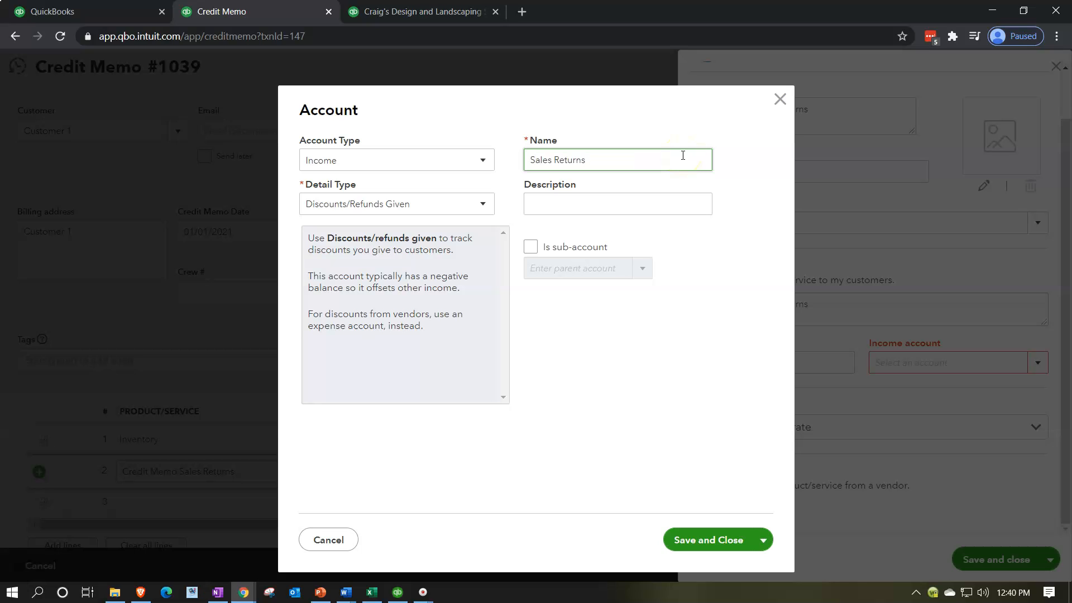
pyautogui.write(' & Allowances')
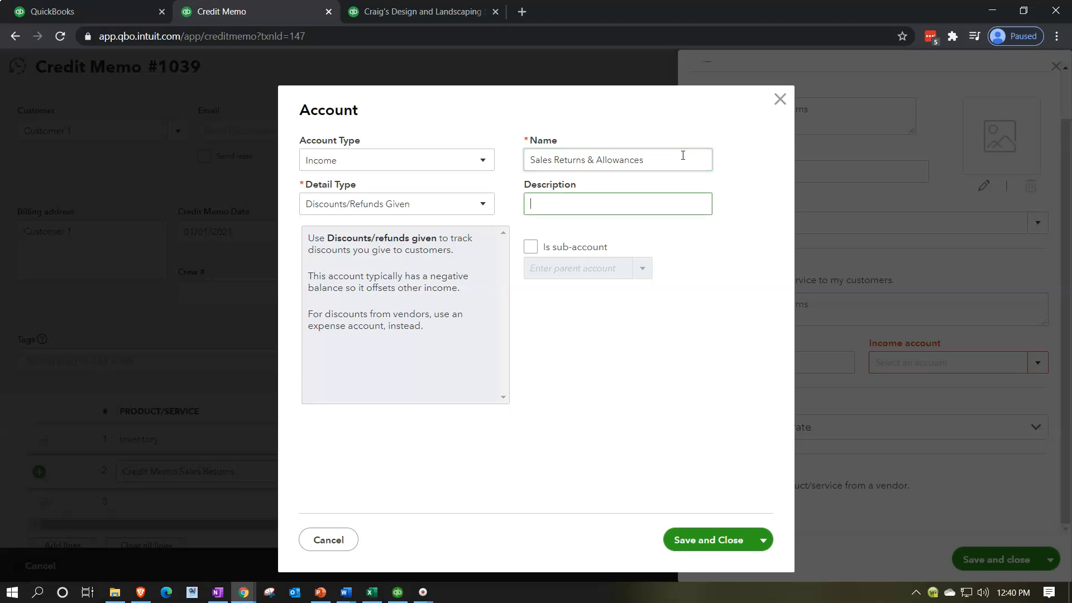
pyautogui.click(715, 544)
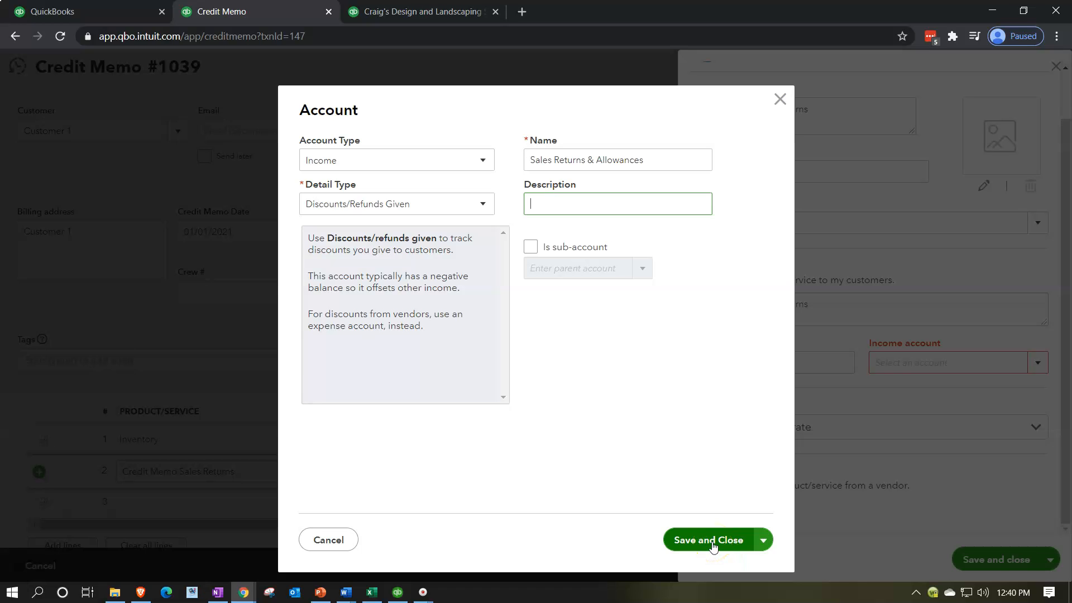
pyautogui.click(713, 545)
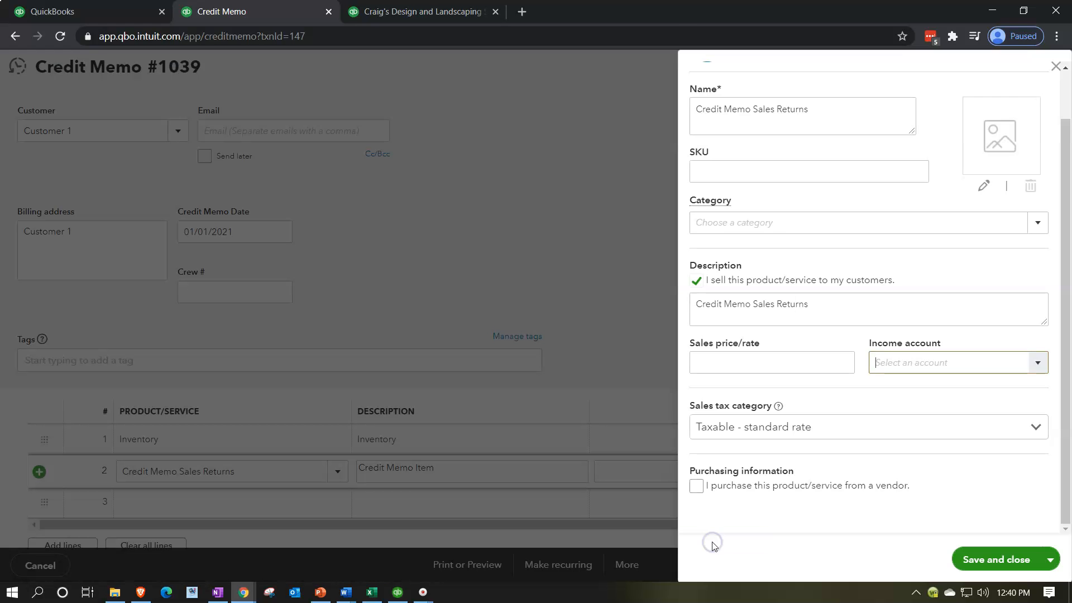
# Step: Save the new service item and set the amount of the Credit Memo Sales Returns line to 1000
pyautogui.click(982, 553)
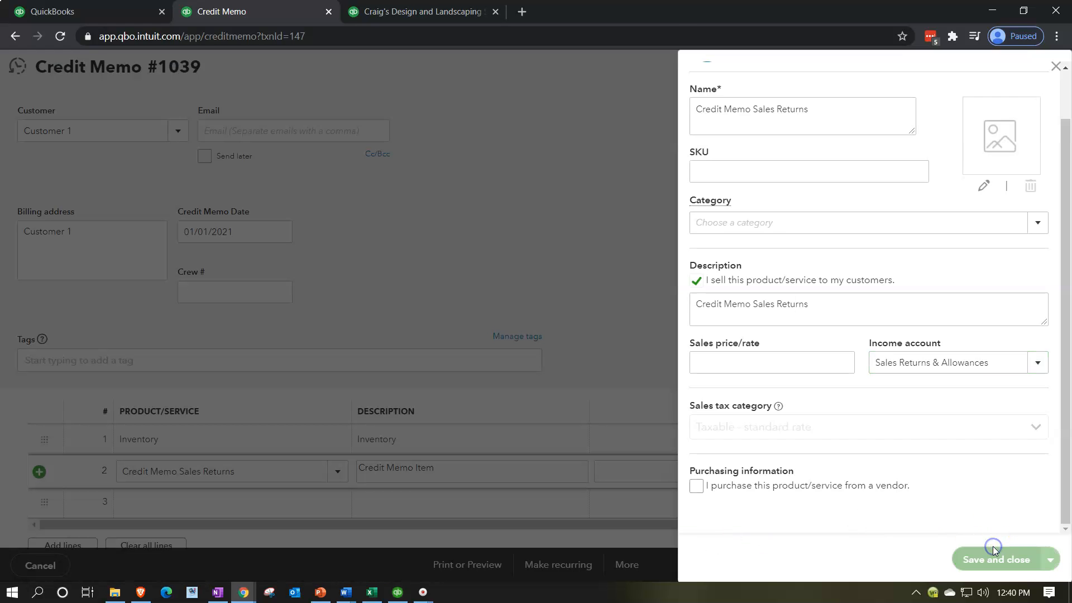
pyautogui.click(911, 475)
pyautogui.write('1000')
pyautogui.click(961, 479)
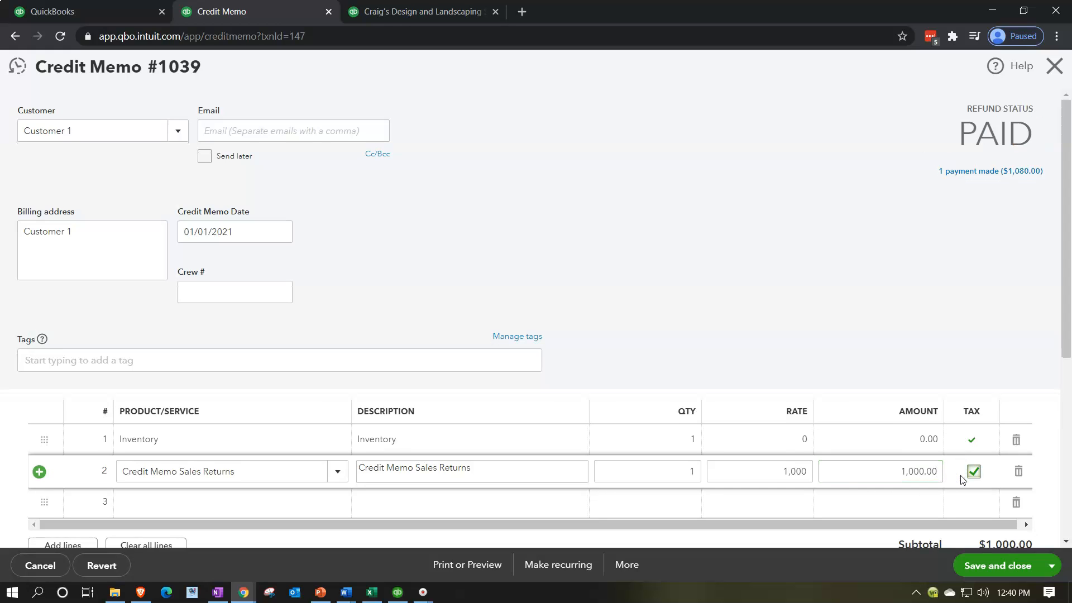
# Step: Review the credit memo's totals, save it despite the linked transactions, and go back to the Profit and Loss report
pyautogui.scroll(-3, 802, 467)
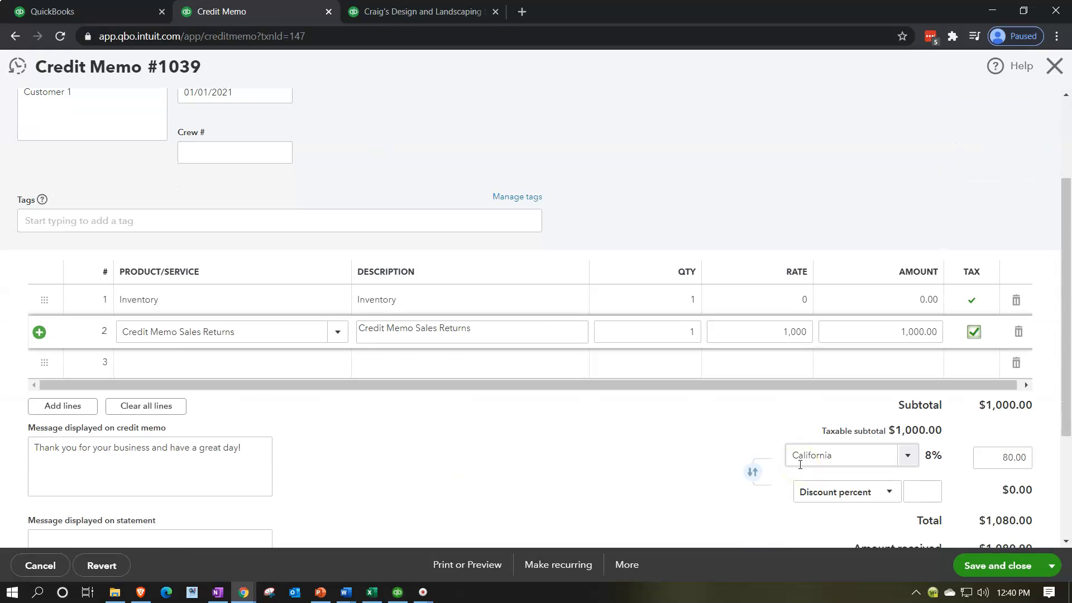
pyautogui.scroll(-1, 800, 465)
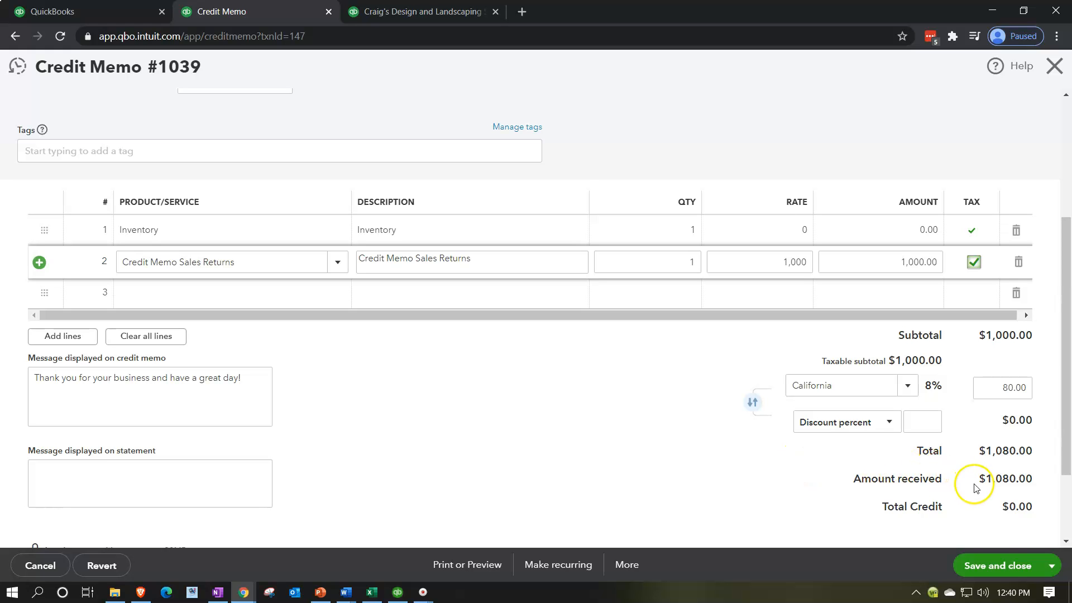
pyautogui.click(996, 565)
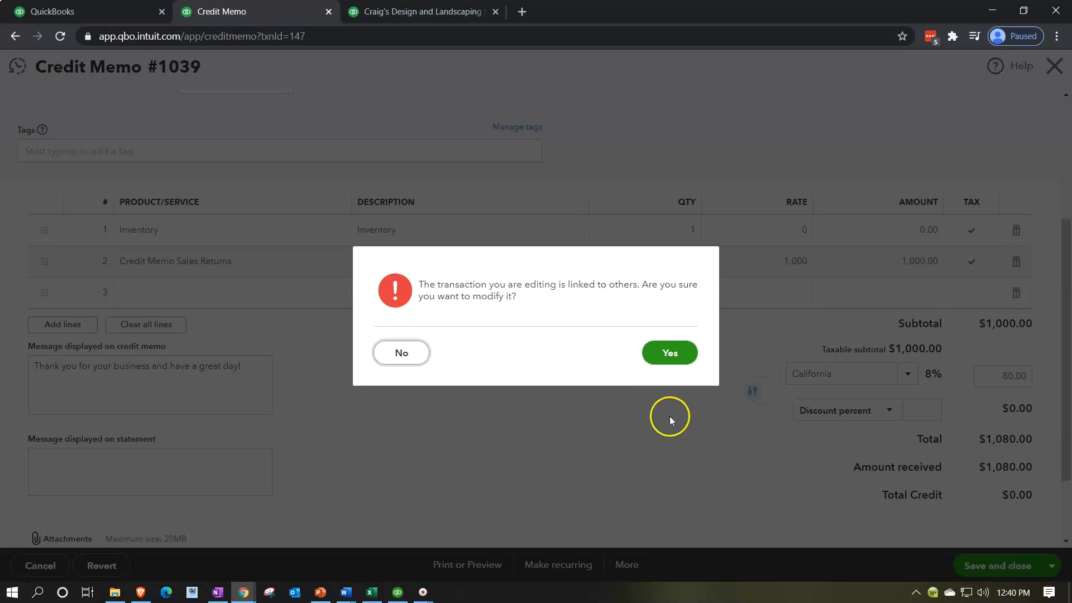
pyautogui.click(669, 352)
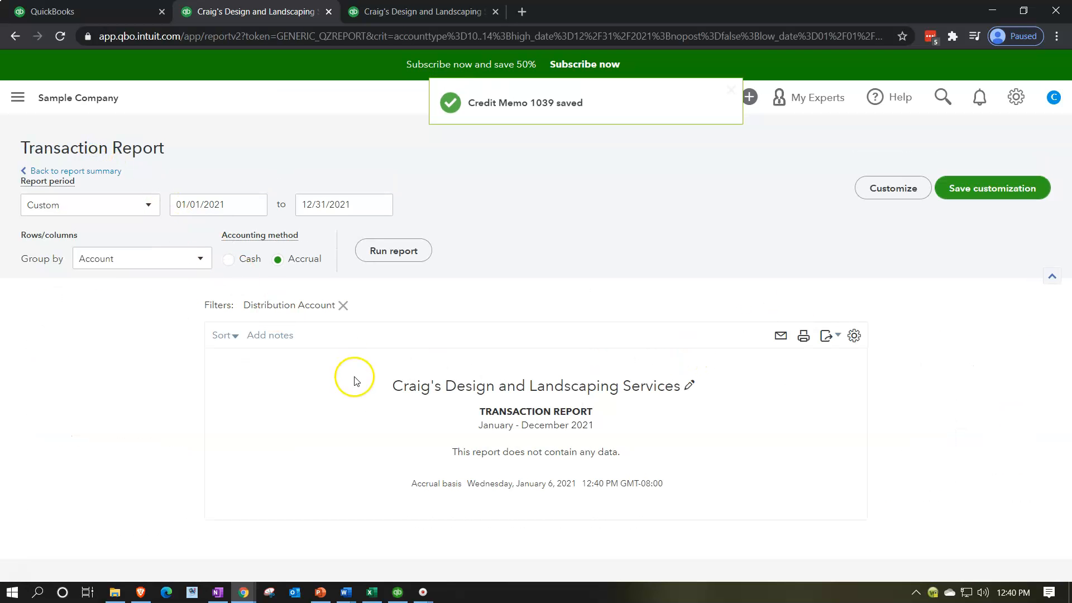
pyautogui.click(97, 172)
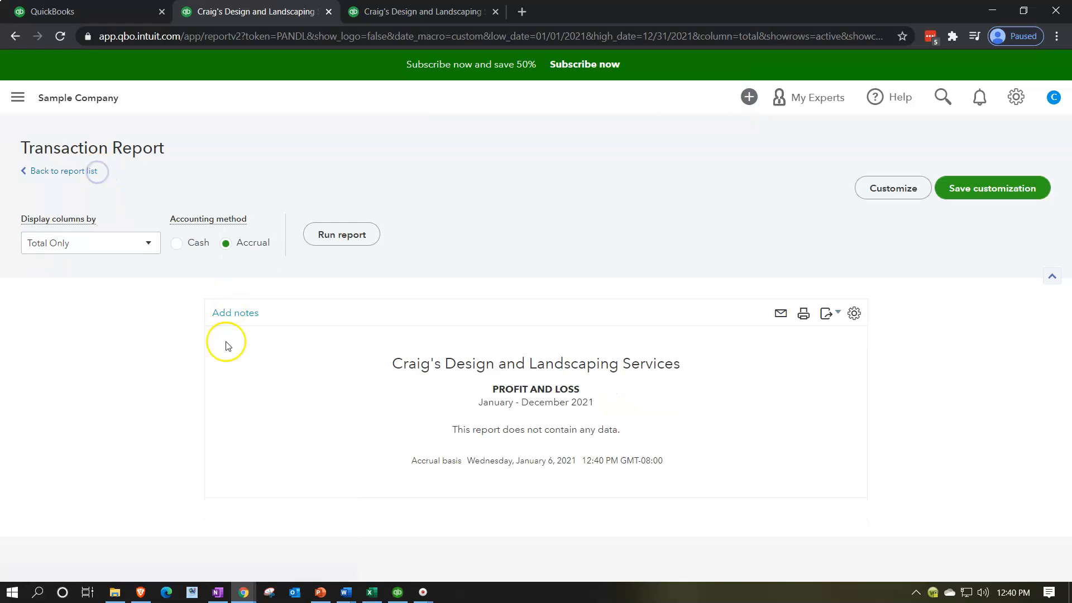
pyautogui.scroll(-1, 252, 368)
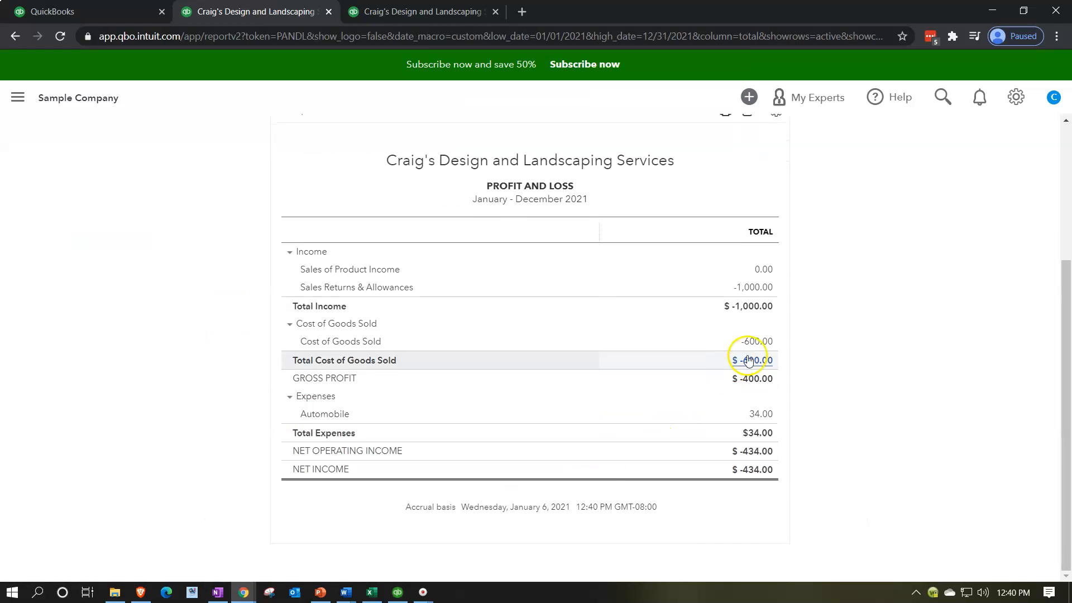
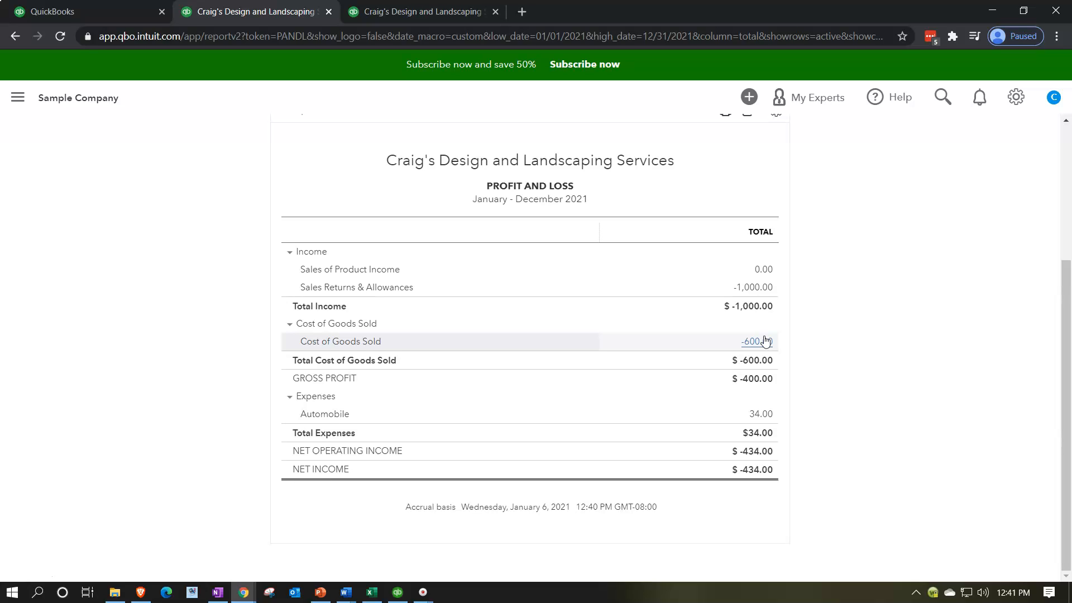
# Step: Open the transaction detail behind the Sales Returns & Allowances amount in the Profit and Loss report
pyautogui.click(761, 342)
pyautogui.click(756, 342)
pyautogui.click(756, 288)
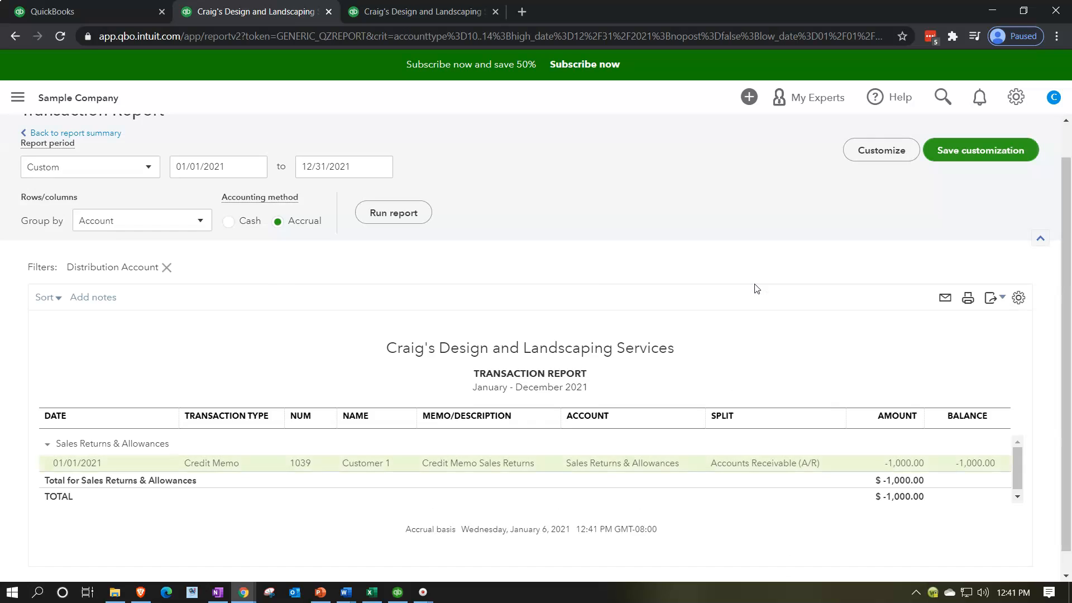
# Step: Delete the Inventory line from Credit Memo 1039 and save the memo despite its linked transactions
pyautogui.click(895, 464)
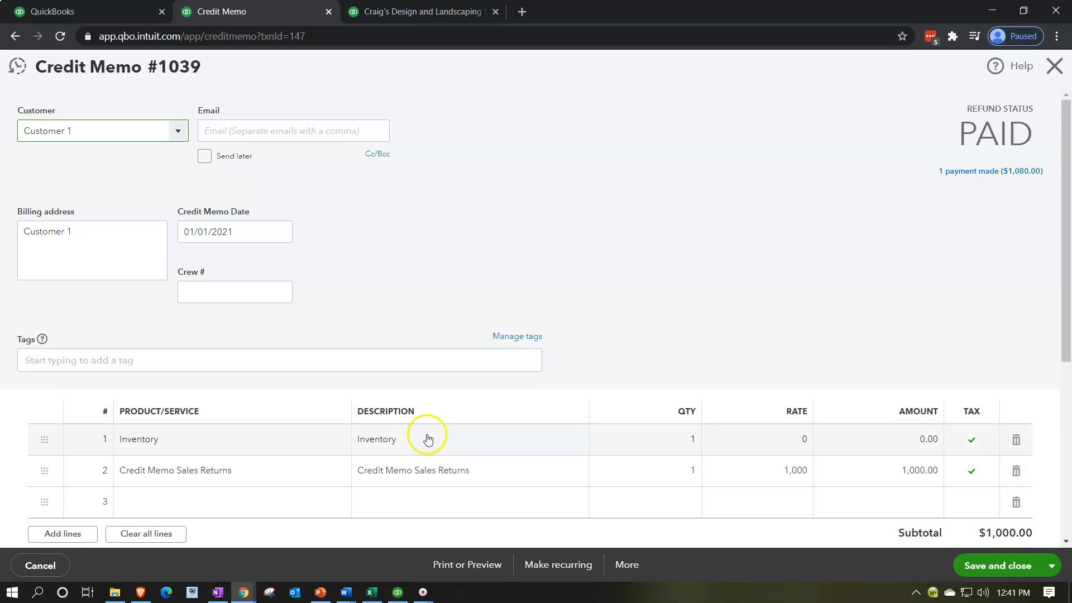
pyautogui.click(428, 439)
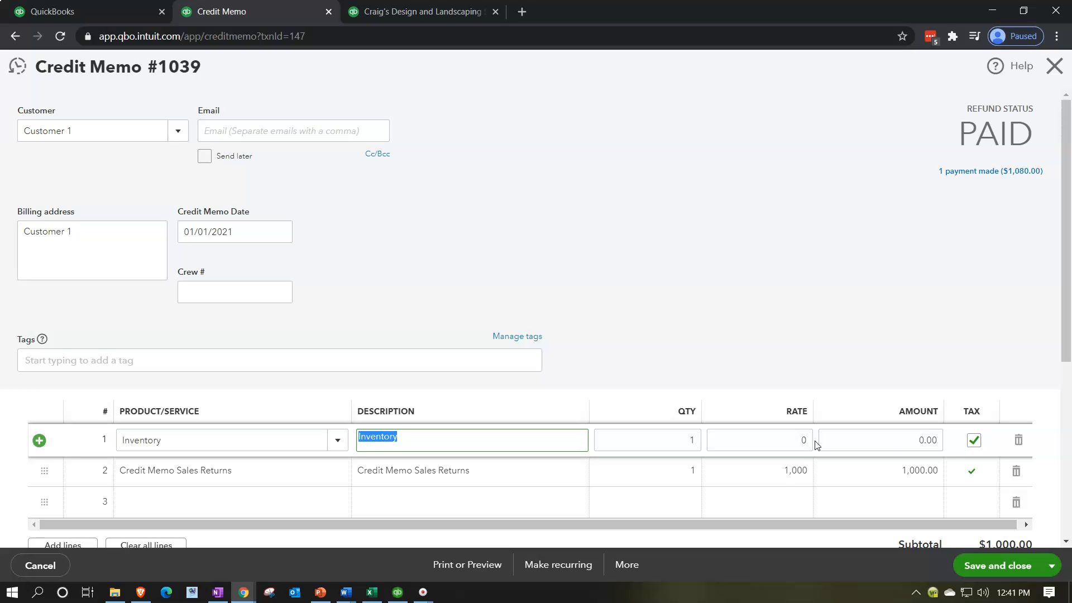
pyautogui.click(1017, 440)
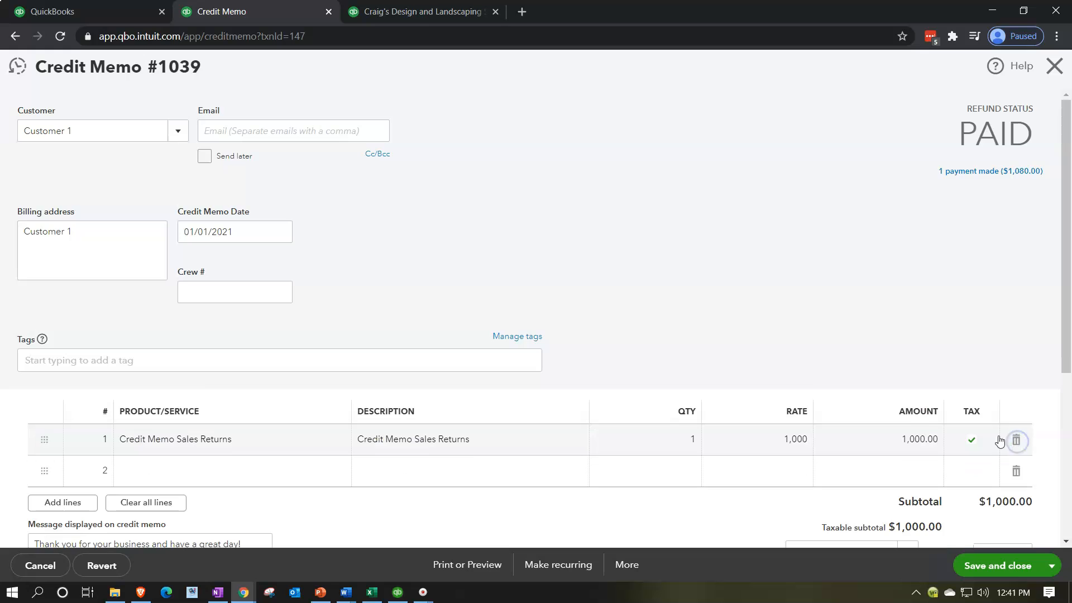
pyautogui.scroll(-1, 754, 357)
pyautogui.click(965, 561)
pyautogui.click(684, 353)
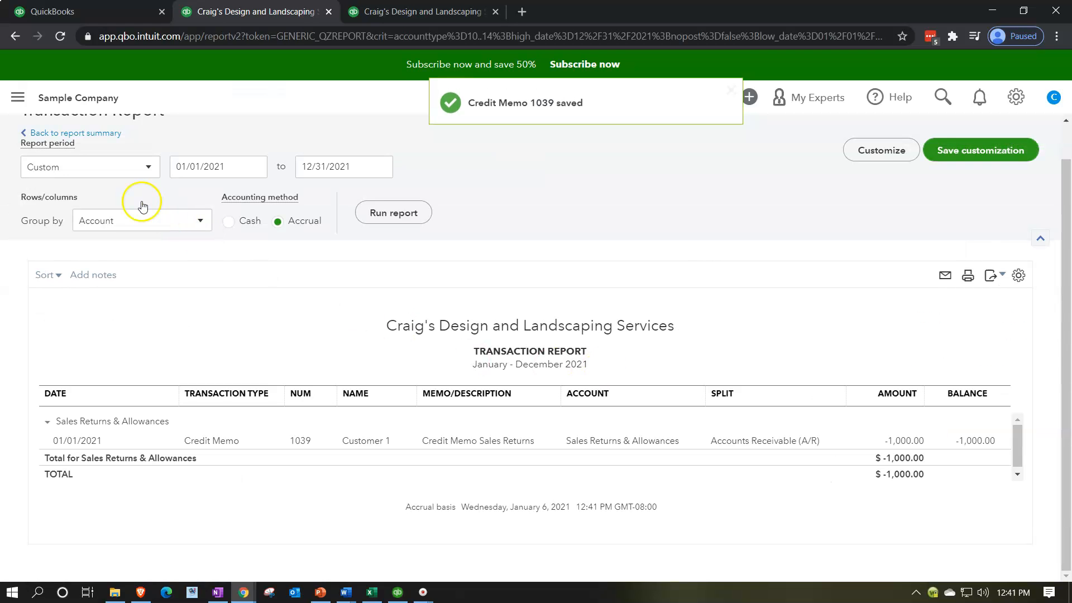
# Step: Return to the Profit and Loss report and compare it with the Inventory Asset and Accounts Receivable amounts on the Balance Sheet
pyautogui.click(56, 133)
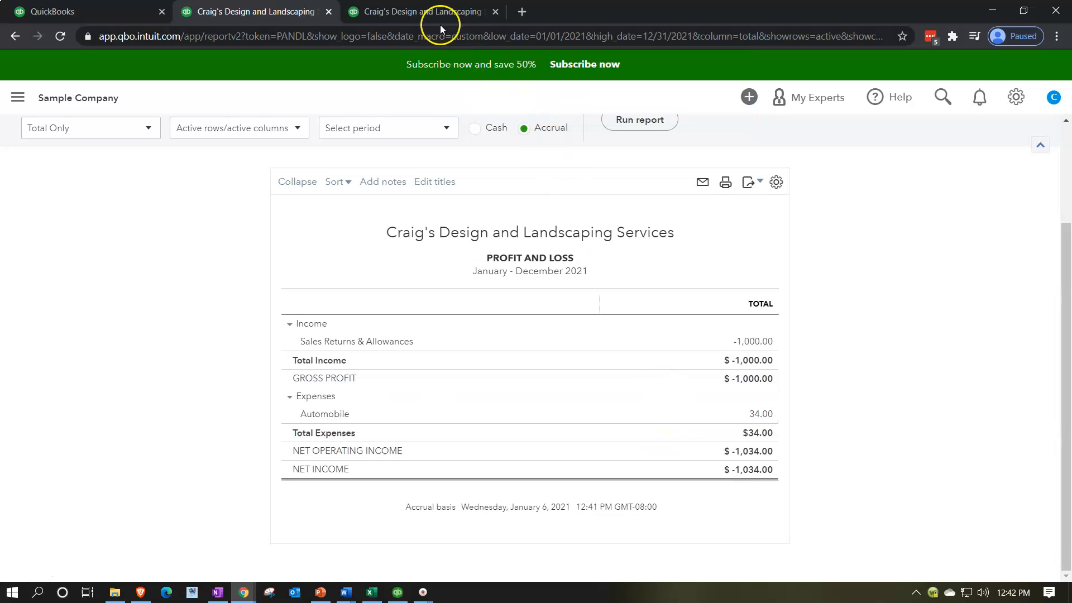
pyautogui.click(430, 12)
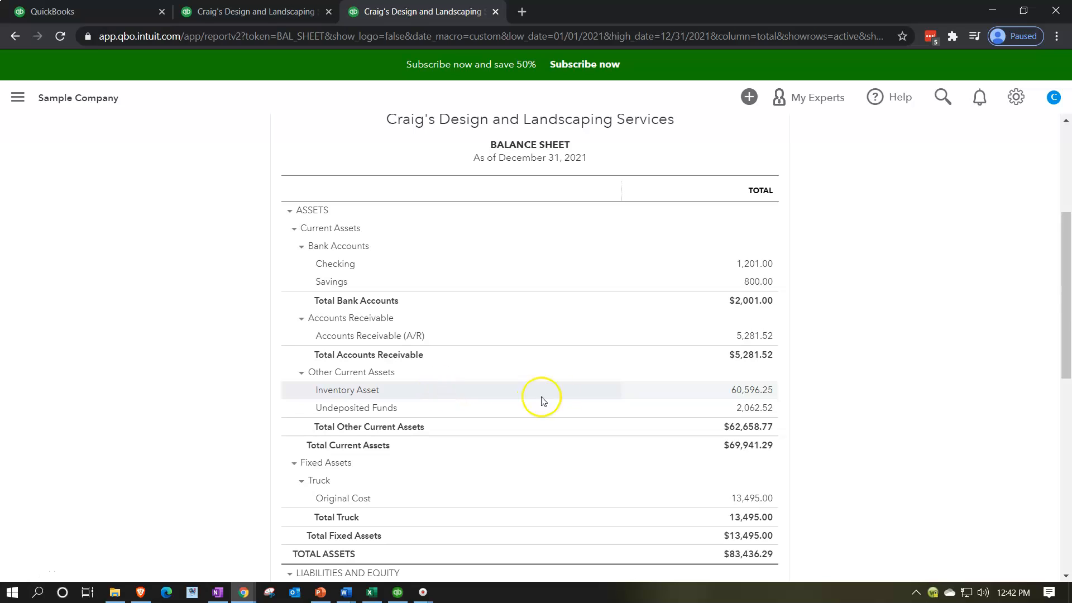
pyautogui.click(735, 386)
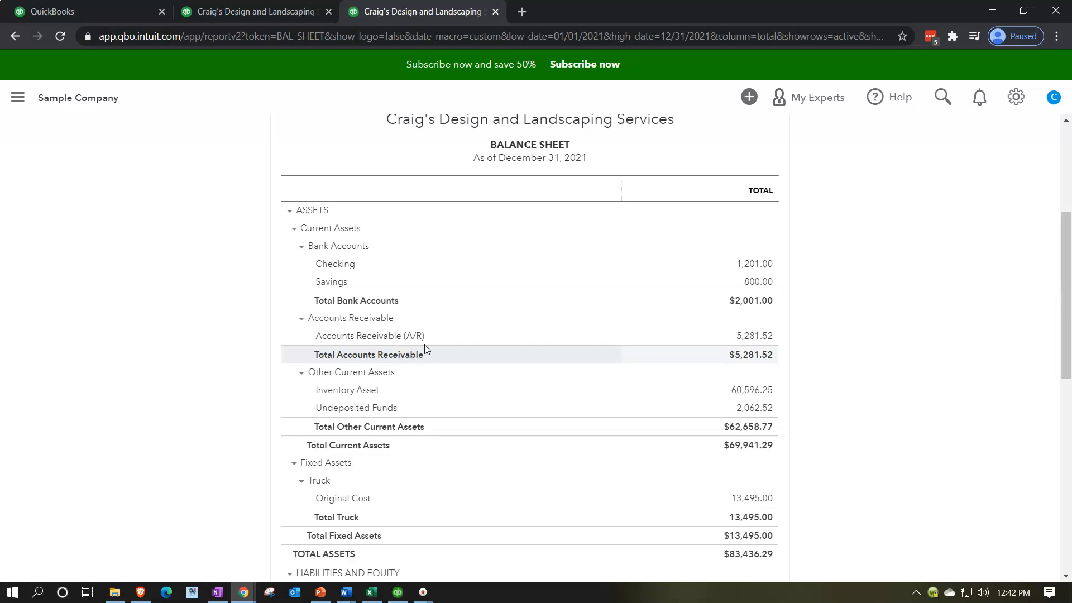
pyautogui.click(271, 12)
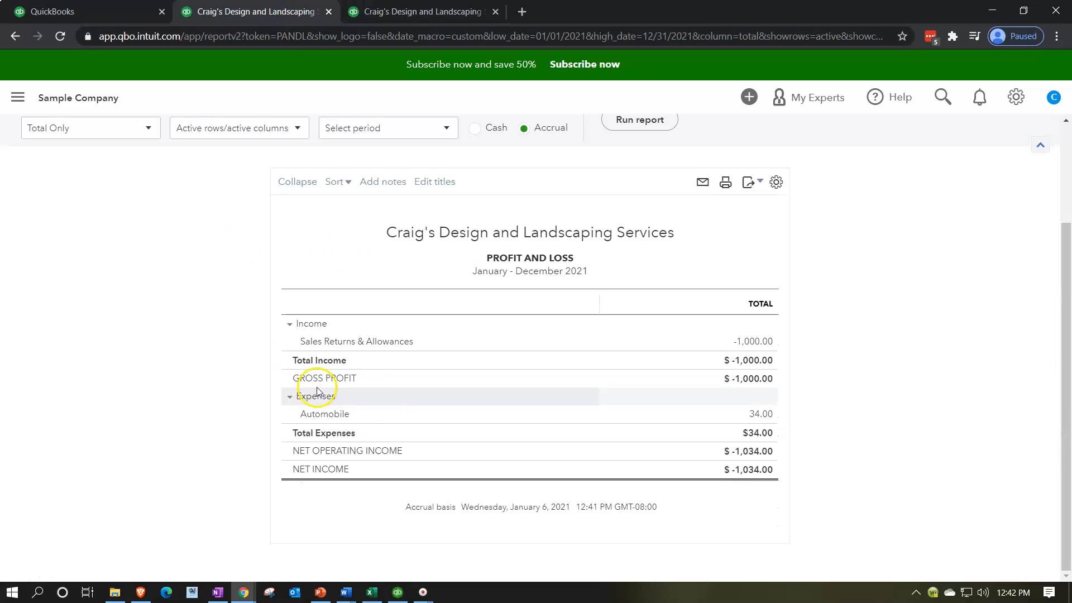
# Step: Reopen Credit Memo 1039 from the Sales Returns & Allowances detail and enter Credit Memo Allowance as the first line's product/service
pyautogui.click(762, 349)
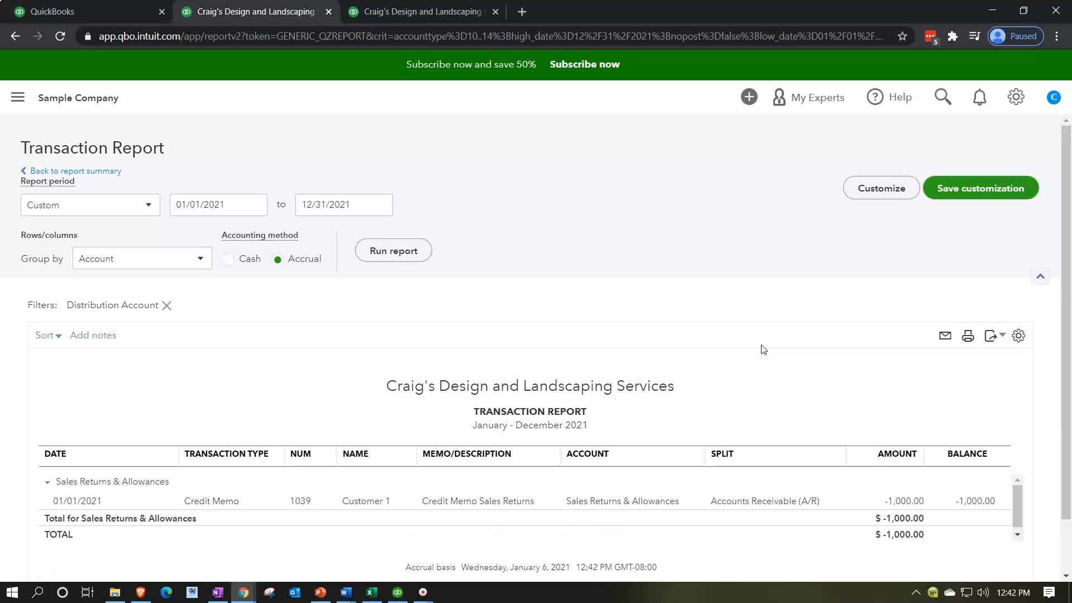
pyautogui.click(905, 478)
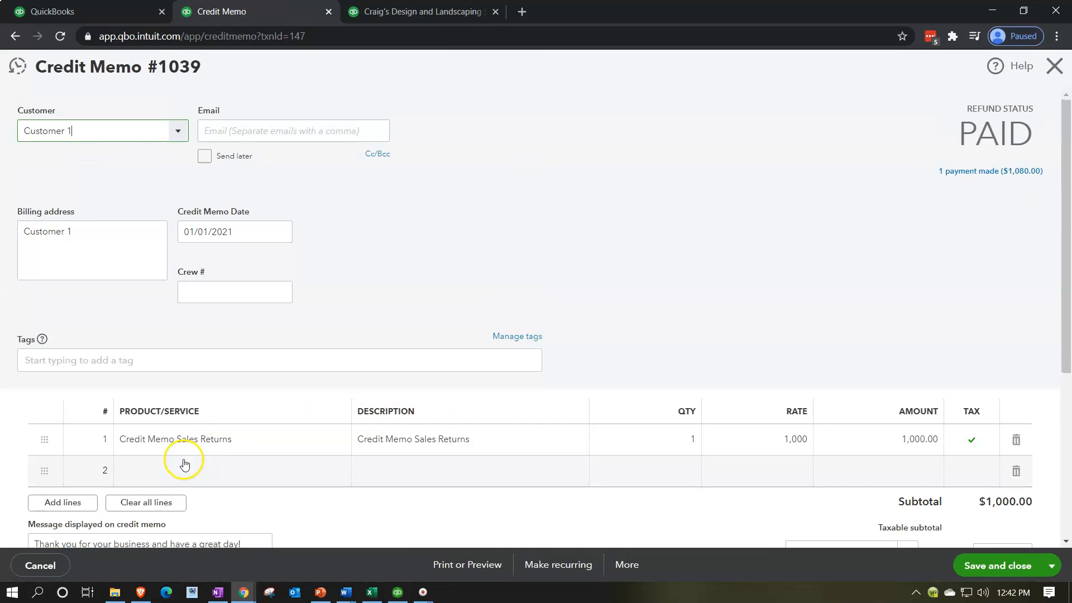
pyautogui.click(246, 436)
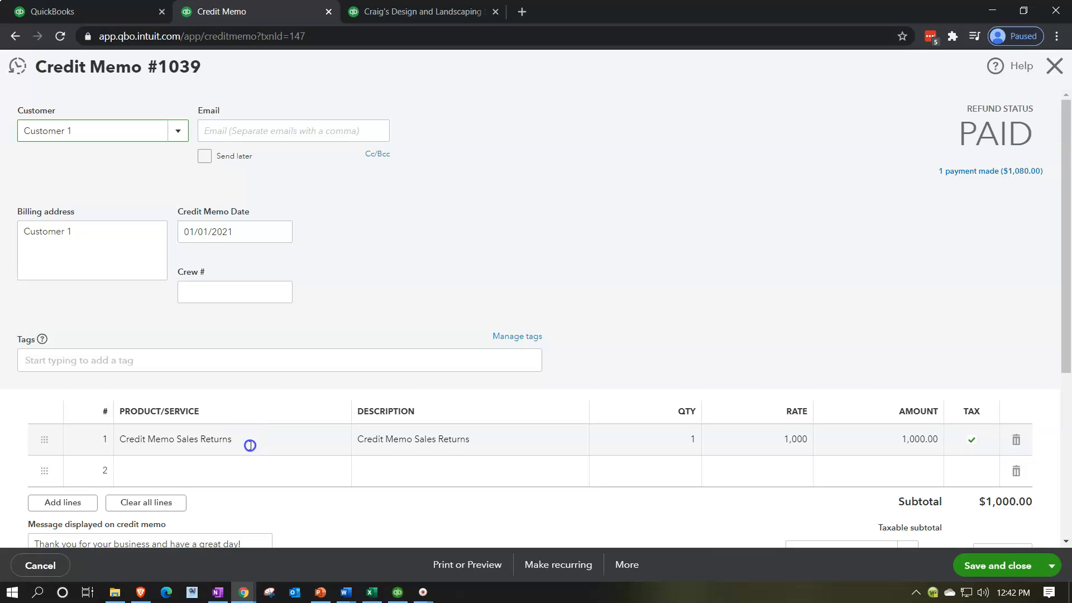
pyautogui.write('Cred')
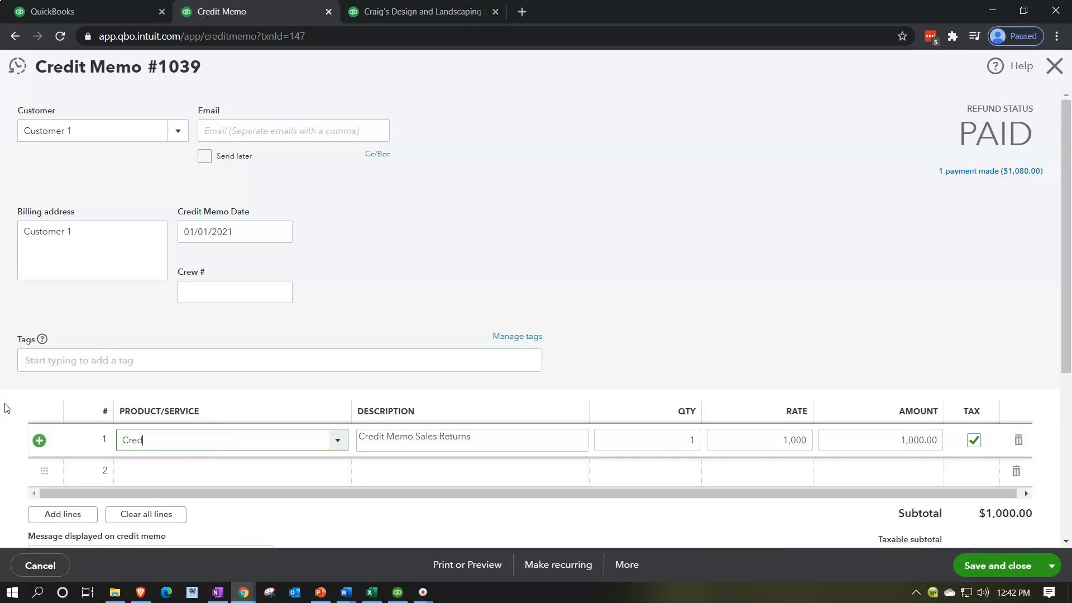
pyautogui.write('it Memoe A')
pyautogui.press('BackSpace')
pyautogui.press('BackSpace')
pyautogui.press('BackSpace')
pyautogui.write('Allowance')
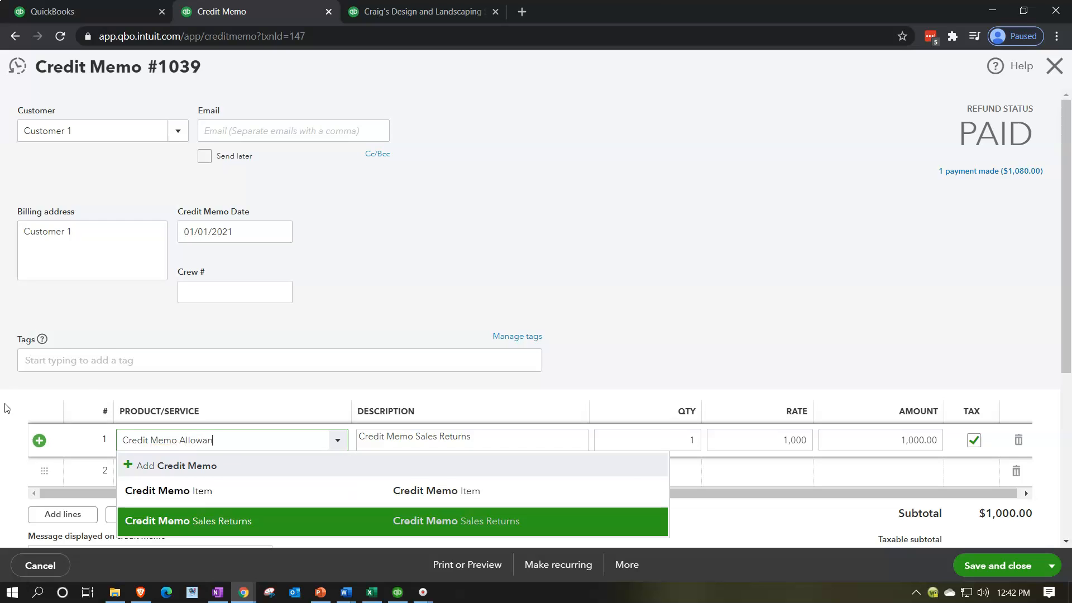
# Step: Add Credit Memo Allowance as a new Service item and reuse its name as the sales description
pyautogui.hotkey('shift', 'Left')
pyautogui.hotkey('shift', 'Left')
pyautogui.hotkey('shift', 'Left')
pyautogui.hotkey('shift', 'Left')
pyautogui.hotkey('shift', 'Left')
pyautogui.hotkey('shift', 'Left')
pyautogui.hotkey('shift', 'Left')
pyautogui.hotkey('shift', 'Left')
pyautogui.hotkey('shift', 'Left')
pyautogui.hotkey('shift', 'Left')
pyautogui.hotkey('shift', 'Left')
pyautogui.hotkey('shift', 'Left')
pyautogui.hotkey('shift', 'Left')
pyautogui.hotkey('shift', 'Left')
pyautogui.hotkey('shift', 'Left')
pyautogui.hotkey('shift', 'Left')
pyautogui.hotkey('shift', 'Left')
pyautogui.hotkey('shift', 'Left')
pyautogui.hotkey('shift', 'Left')
pyautogui.hotkey('shift', 'Left')
pyautogui.hotkey('ctrl', 'c')
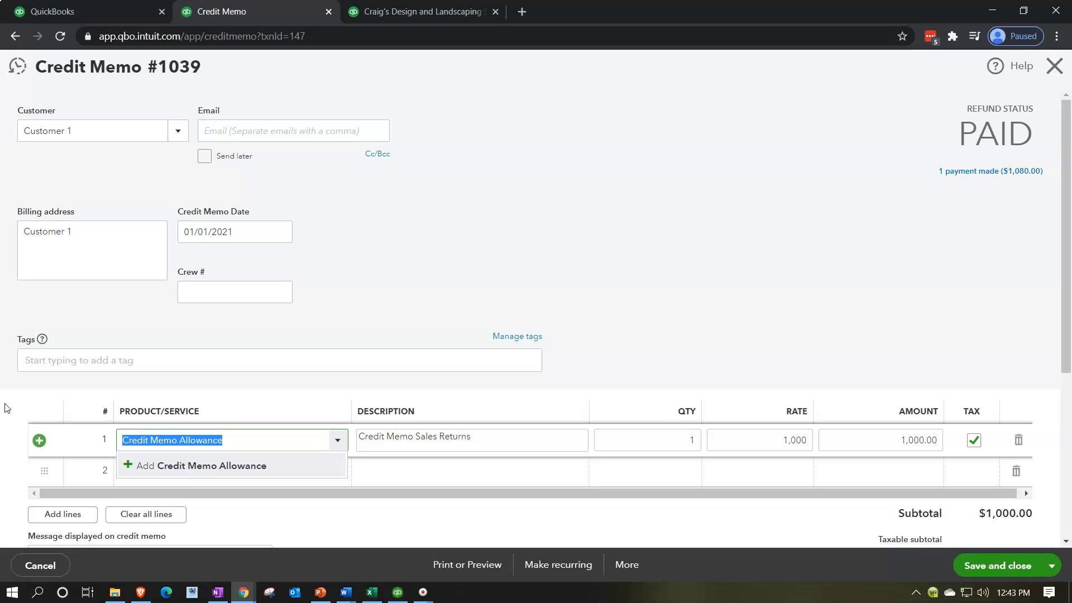
pyautogui.press('Return')
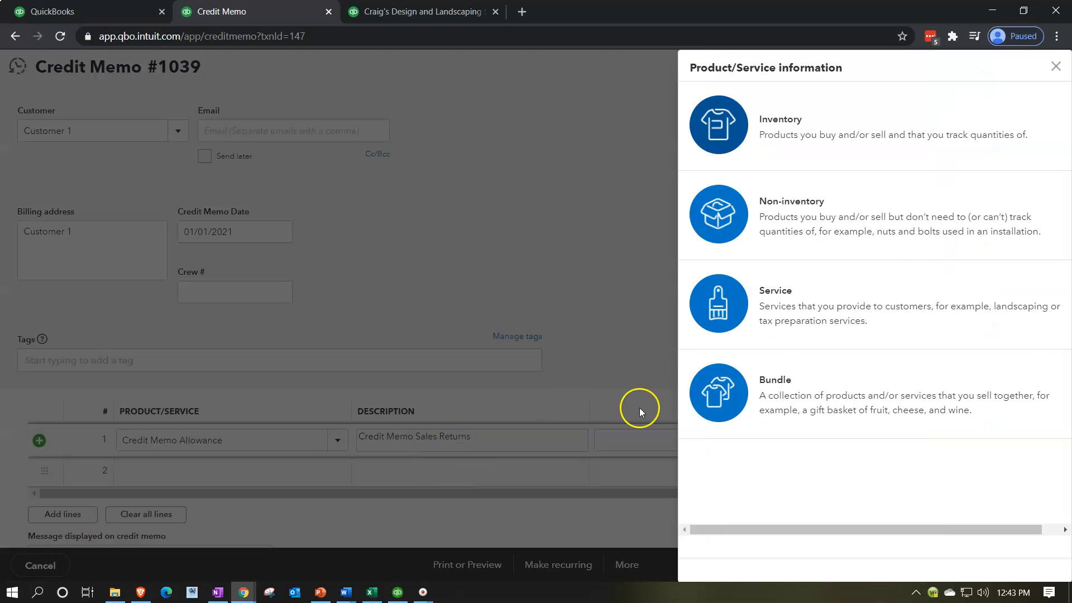
pyautogui.click(751, 318)
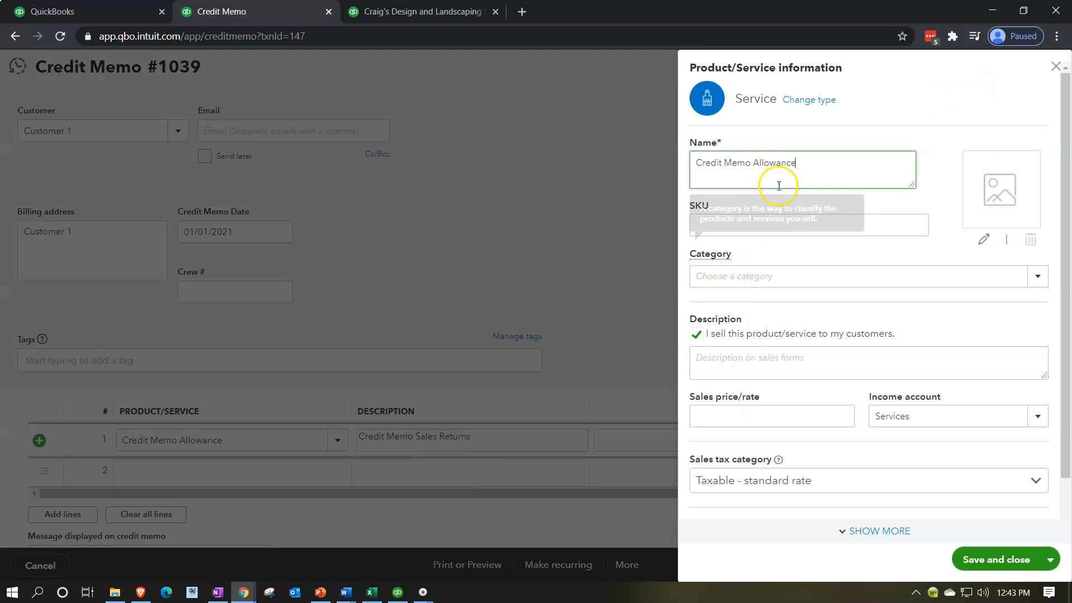
pyautogui.click(793, 366)
pyautogui.hotkey('ctrl', 'v')
pyautogui.scroll(-1, 787, 363)
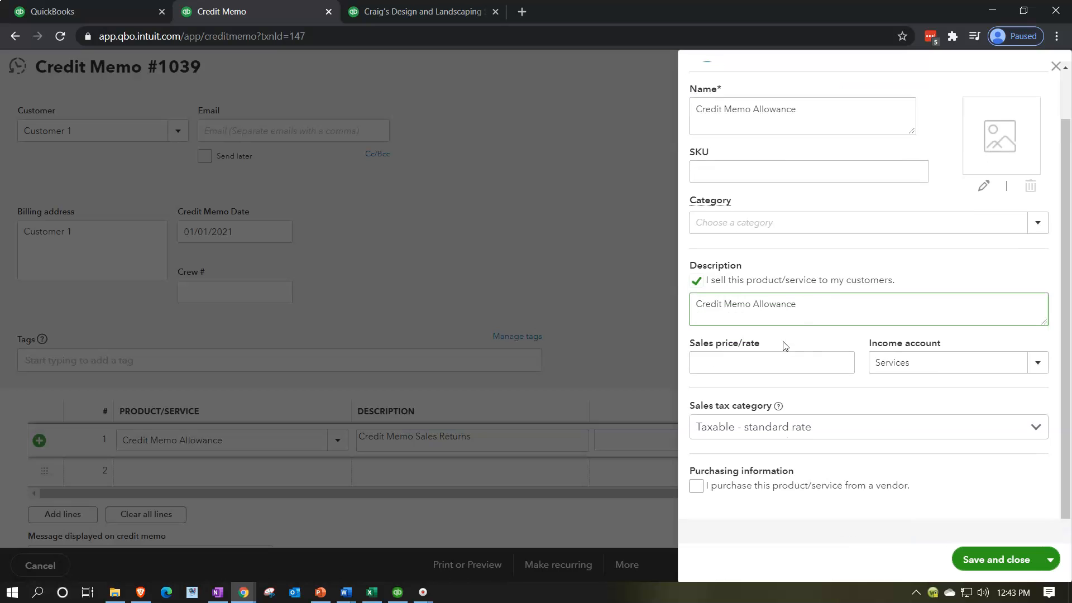
# Step: Create an Other Current Assets account named Allowance for Bad Debts, with the matching detail type, as the service's income account
pyautogui.click(1040, 367)
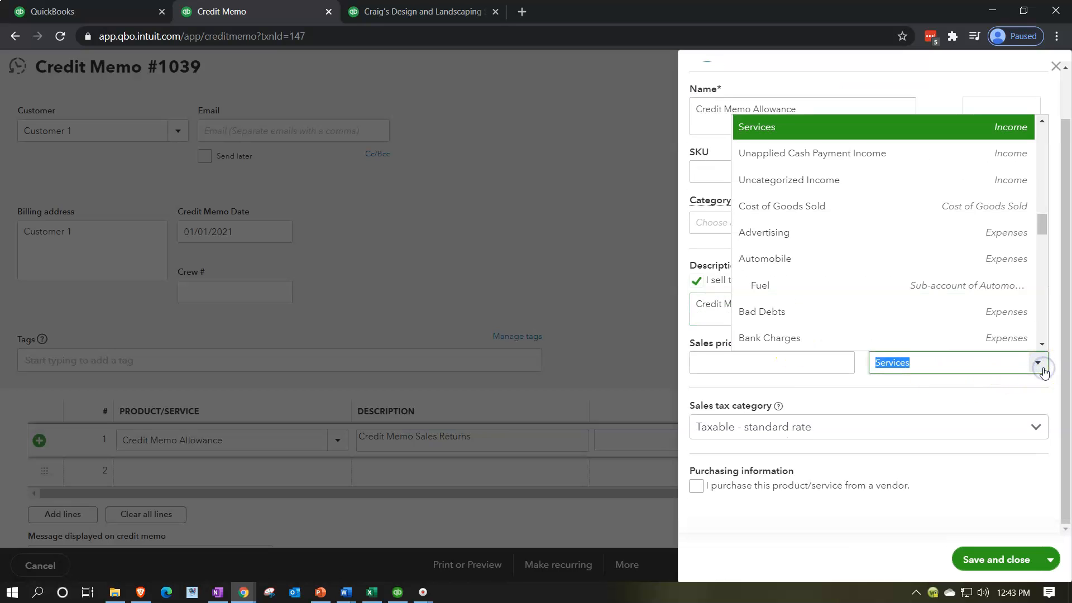
pyautogui.scroll(10, 856, 290)
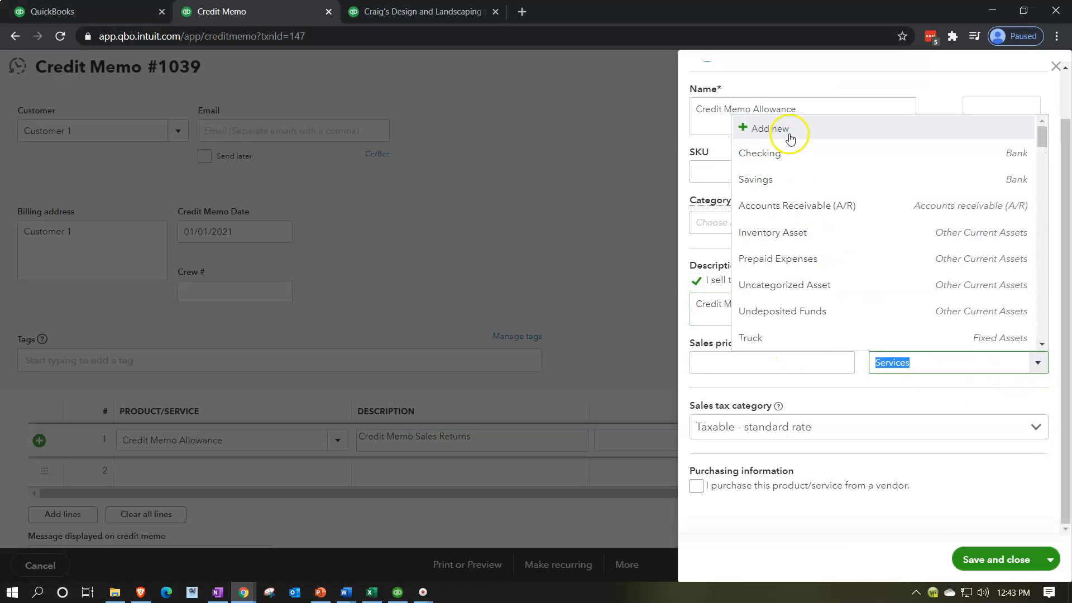
pyautogui.click(789, 134)
pyautogui.click(471, 165)
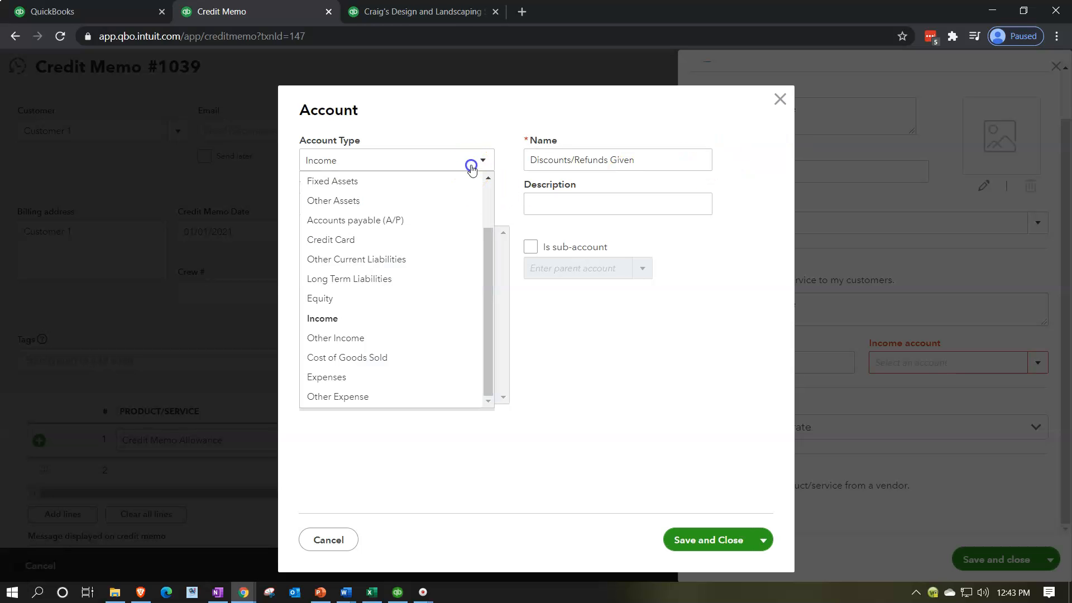
pyautogui.click(349, 201)
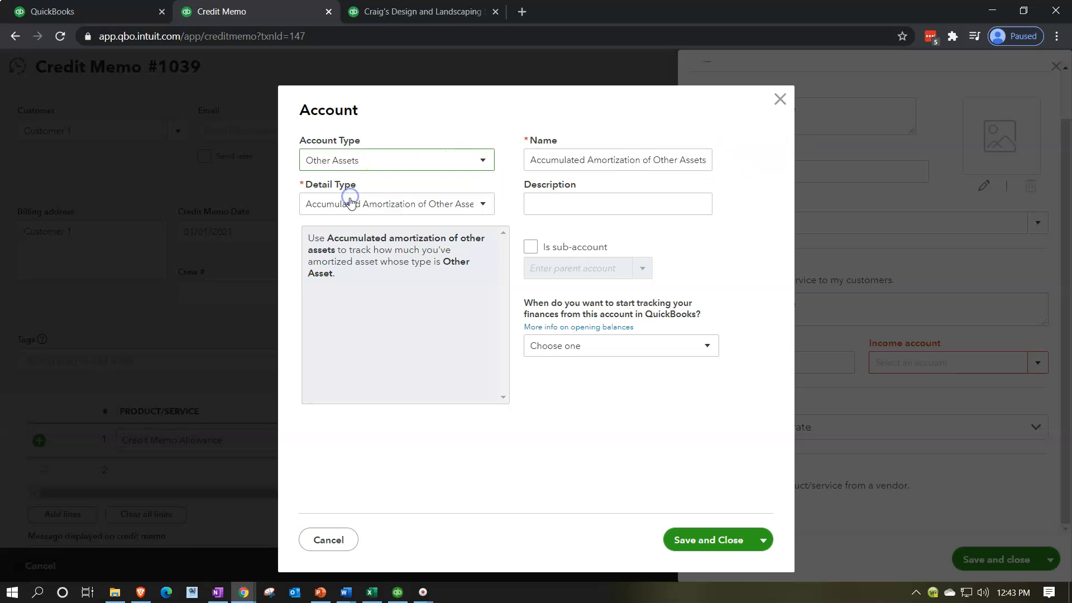
pyautogui.click(372, 210)
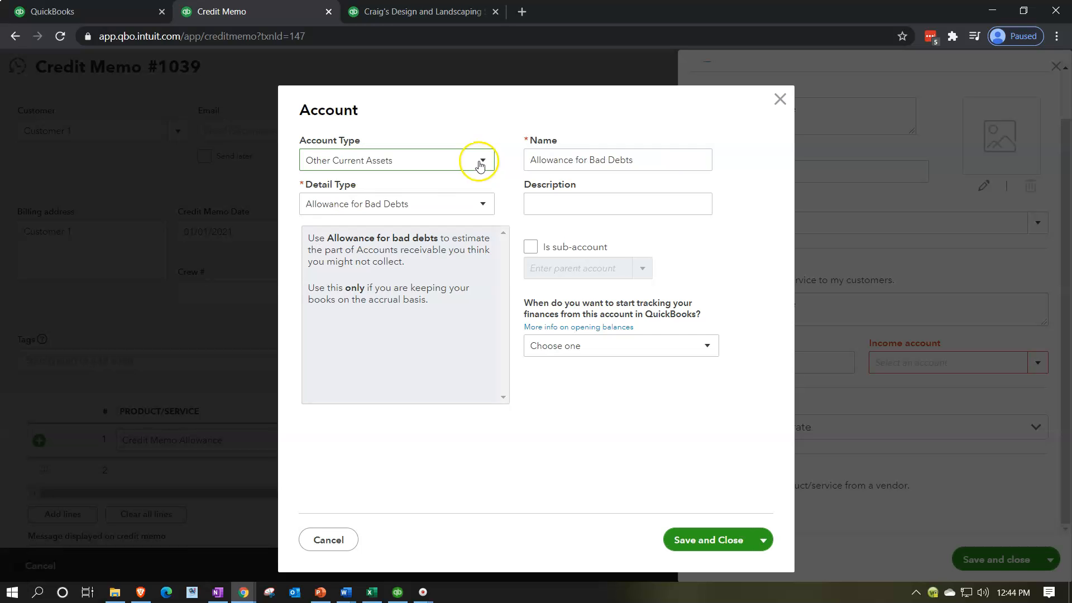
pyautogui.click(480, 163)
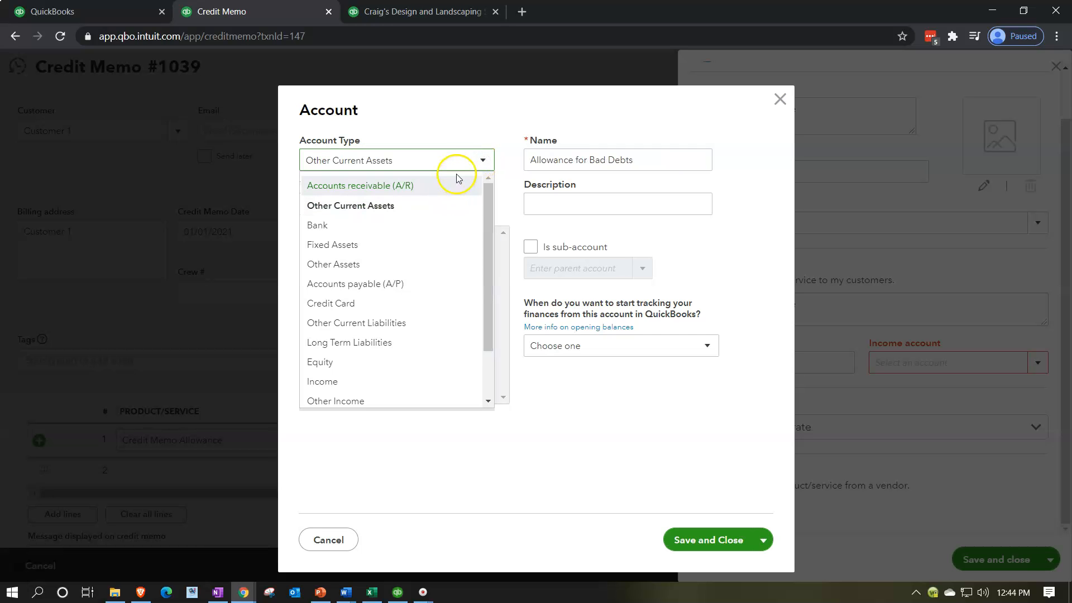
pyautogui.click(466, 161)
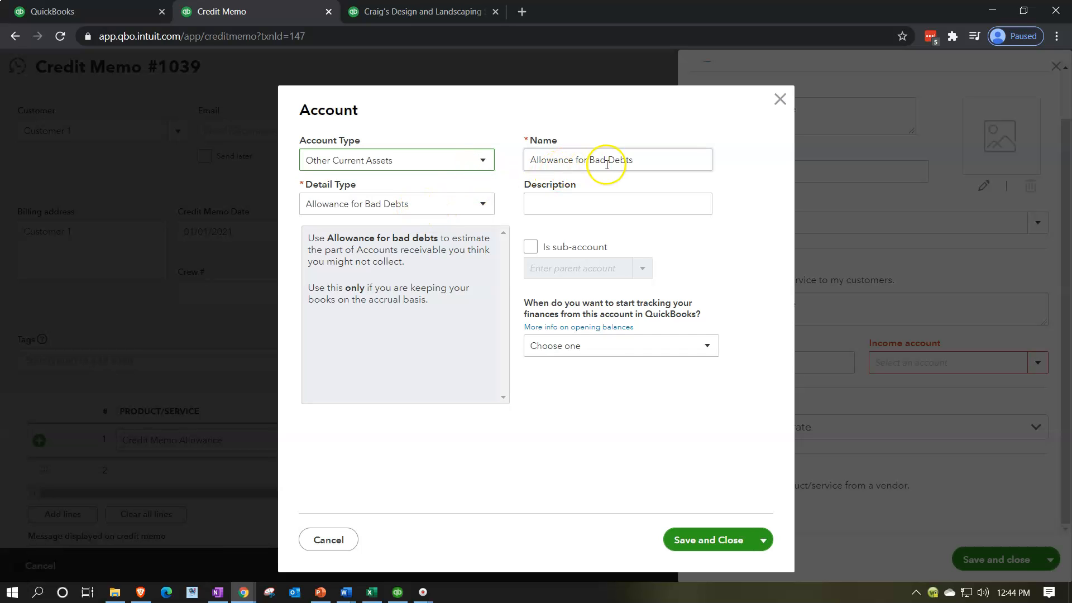
pyautogui.click(725, 534)
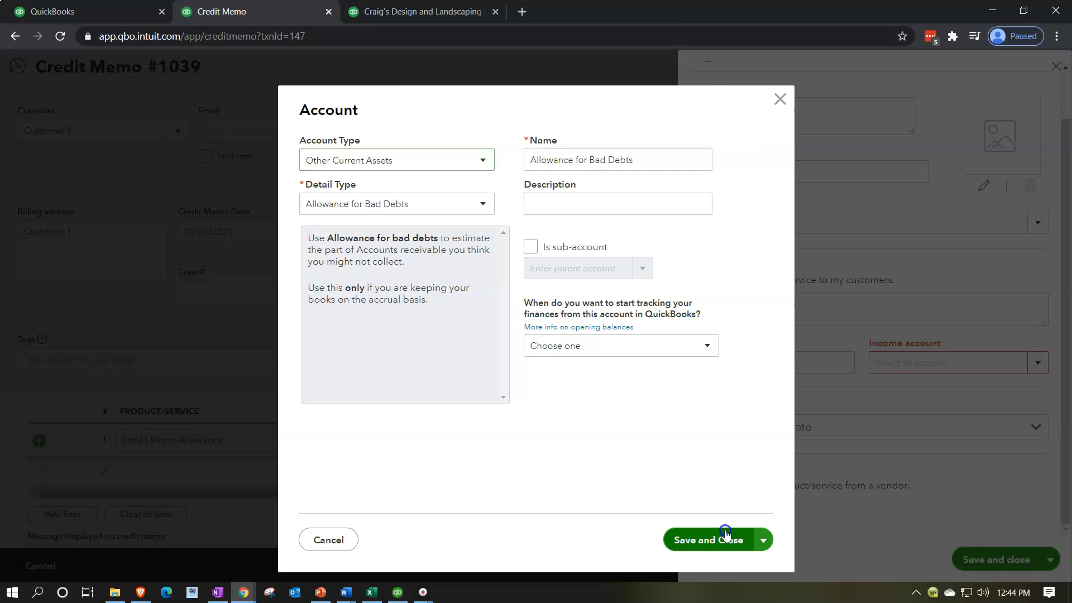
# Step: Save the new service item and set the rate of the Credit Memo Allowance line to 1,000
pyautogui.click(982, 563)
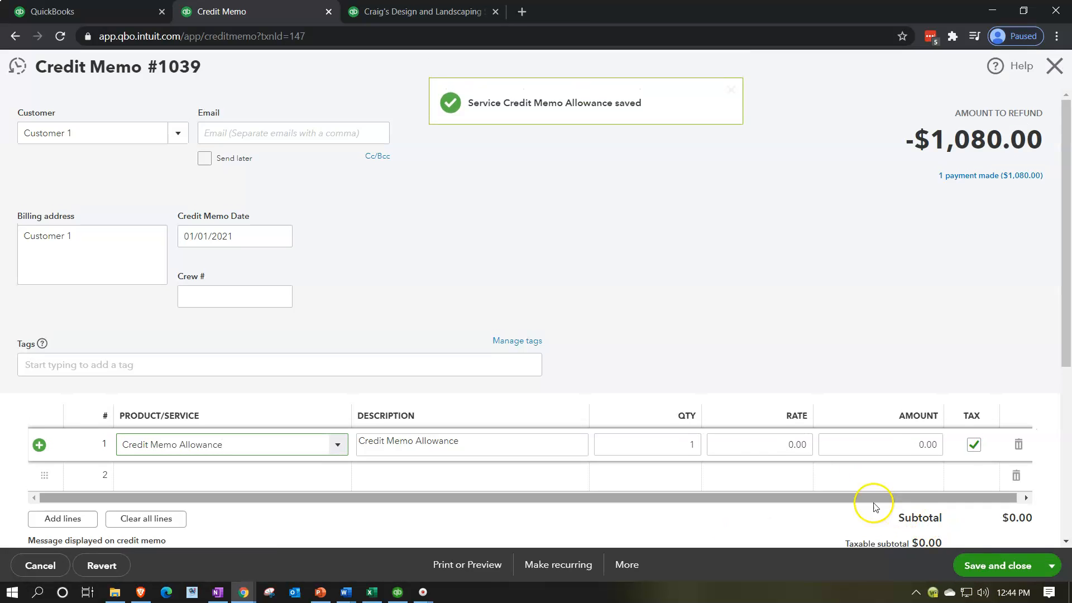
pyautogui.click(762, 448)
pyautogui.write('1,000')
pyautogui.press('Tab')
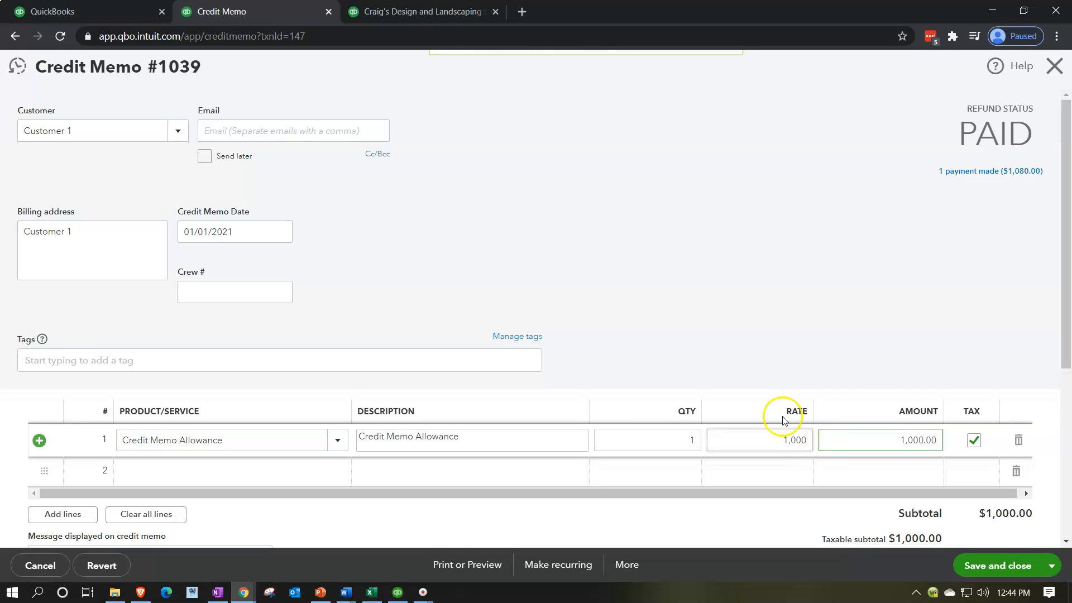
# Step: Save the credit memo despite the linked transactions, and go back to the Profit and Loss report for January to December 2021
pyautogui.scroll(-4, 776, 447)
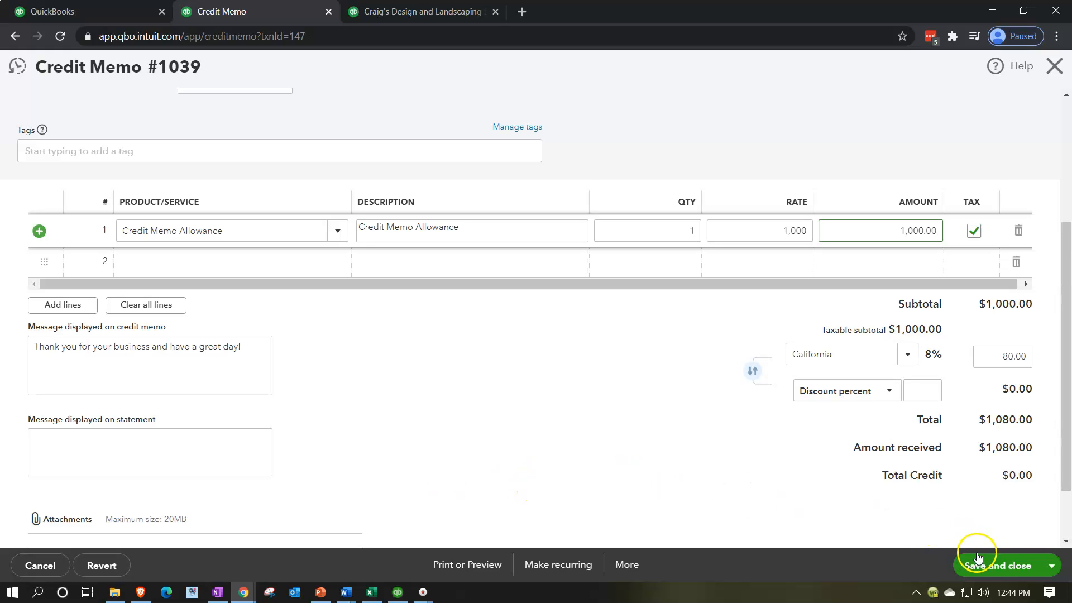
pyautogui.click(998, 566)
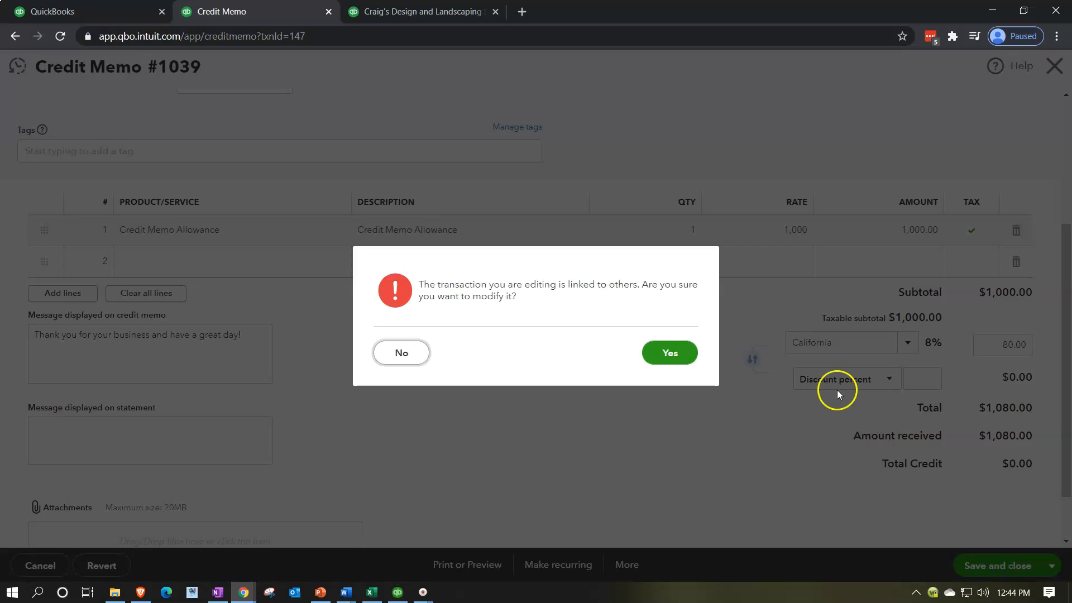
pyautogui.click(684, 353)
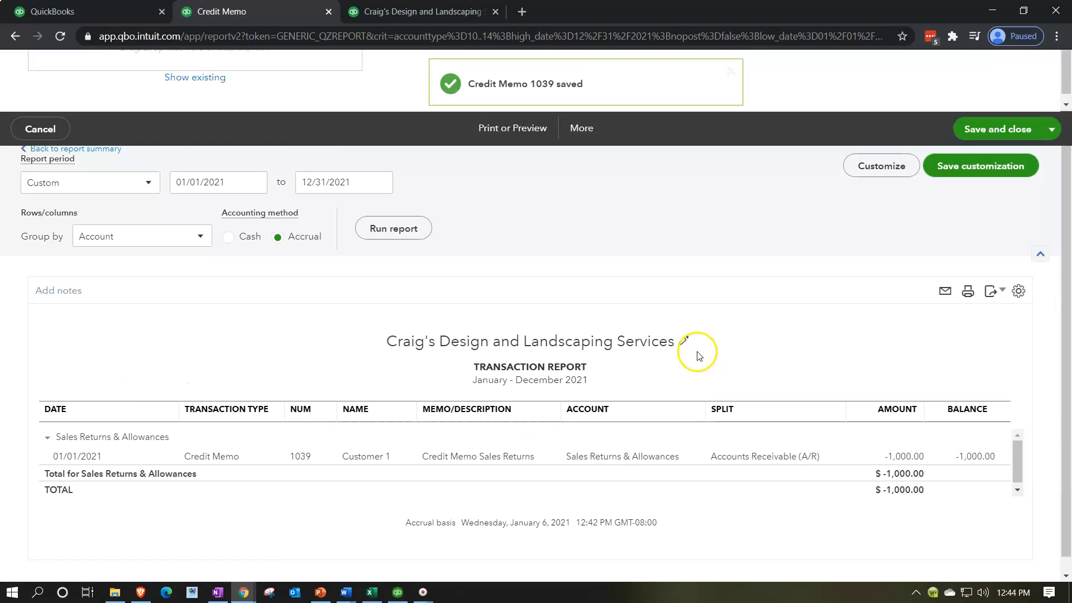
pyautogui.click(84, 172)
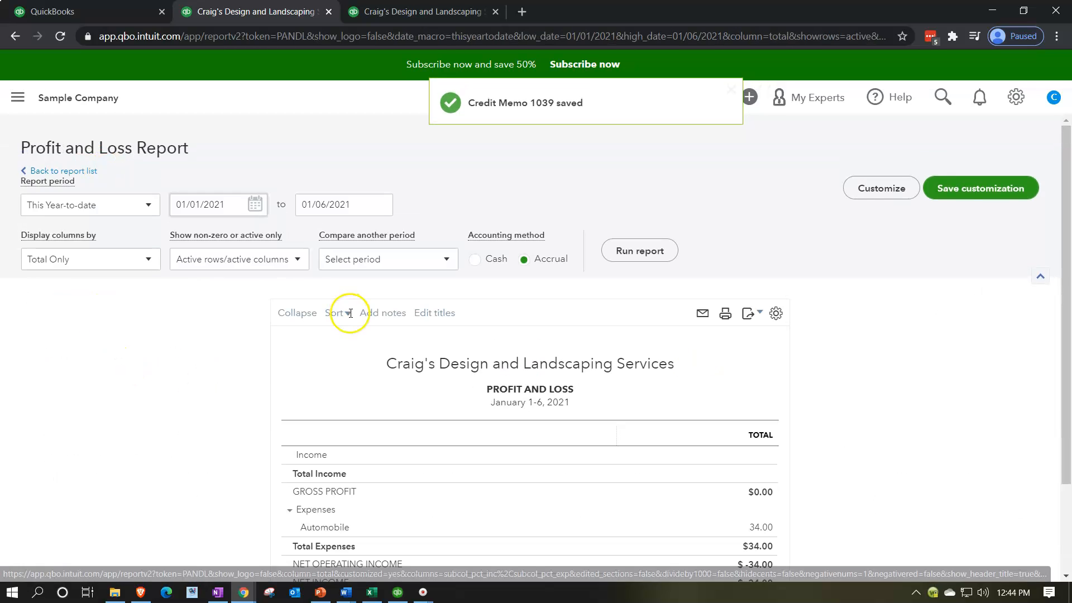
pyautogui.scroll(-2, 646, 452)
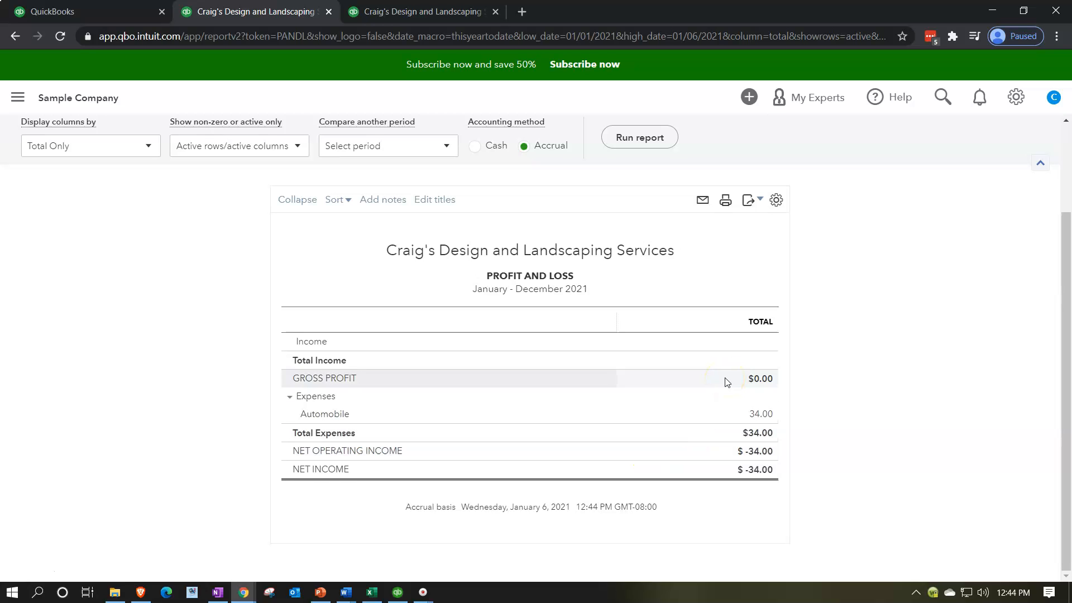
# Step: Refresh the Balance Sheet and examine the Allowance for Bad Debts line under Other Current Assets
pyautogui.click(434, 12)
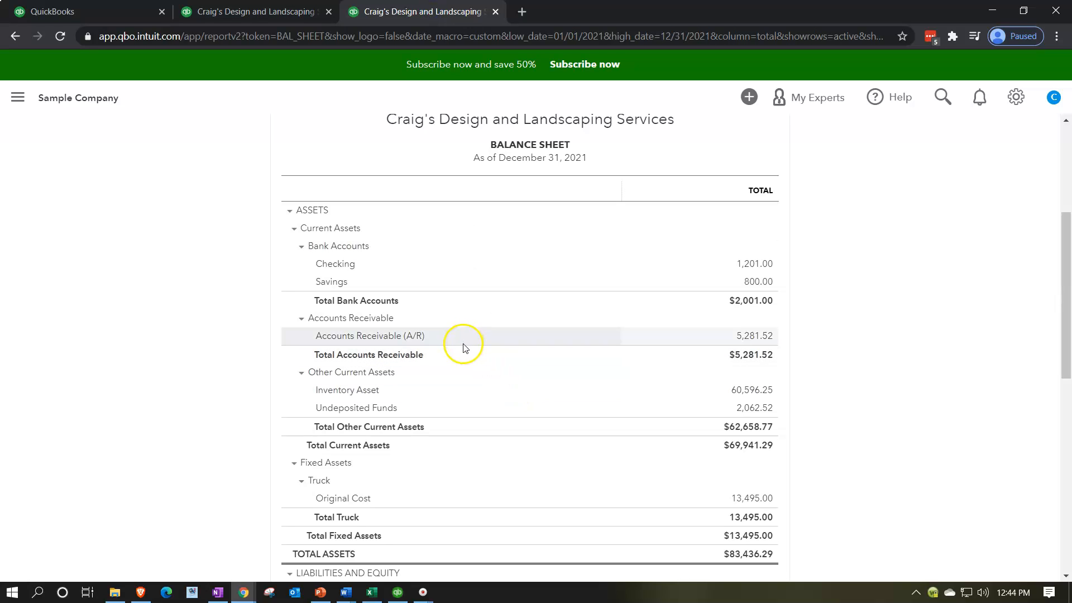
pyautogui.scroll(5, 577, 240)
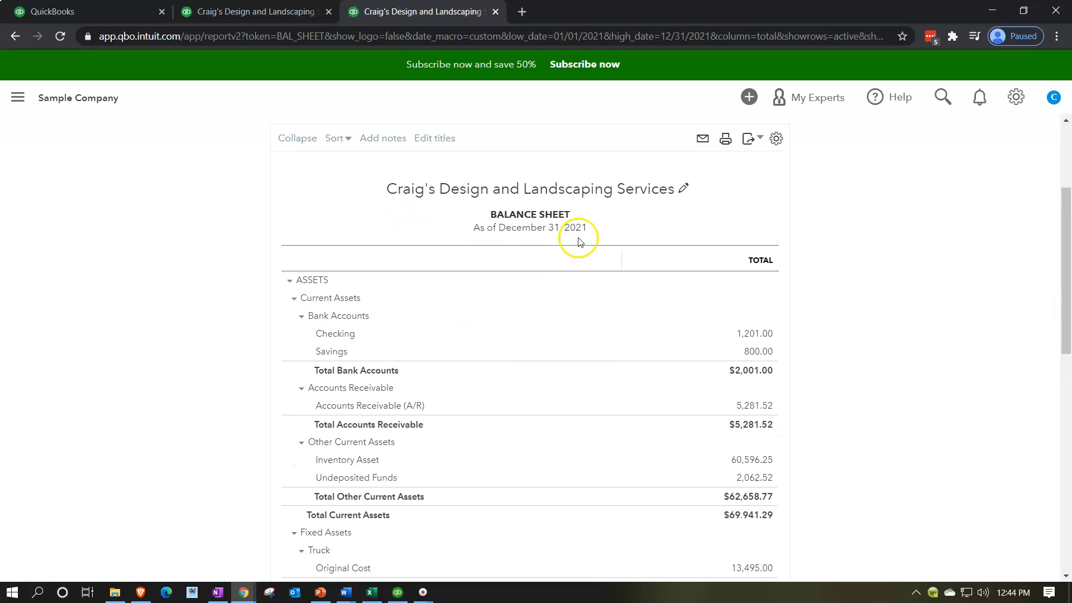
pyautogui.scroll(-3, 335, 380)
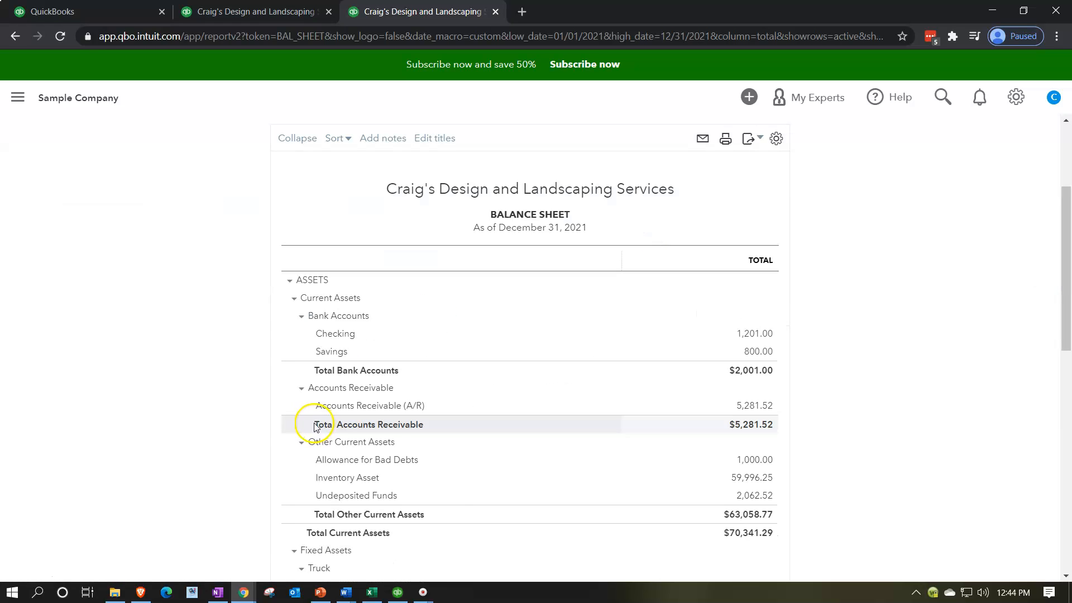
pyautogui.scroll(-1, 254, 417)
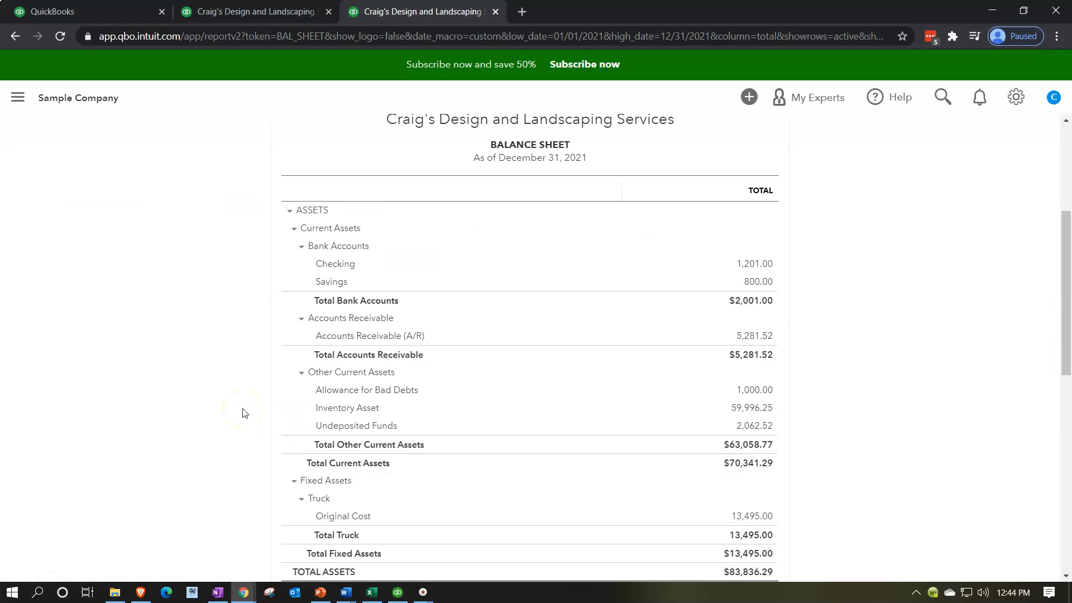
pyautogui.hotkey('ctrl', '+')
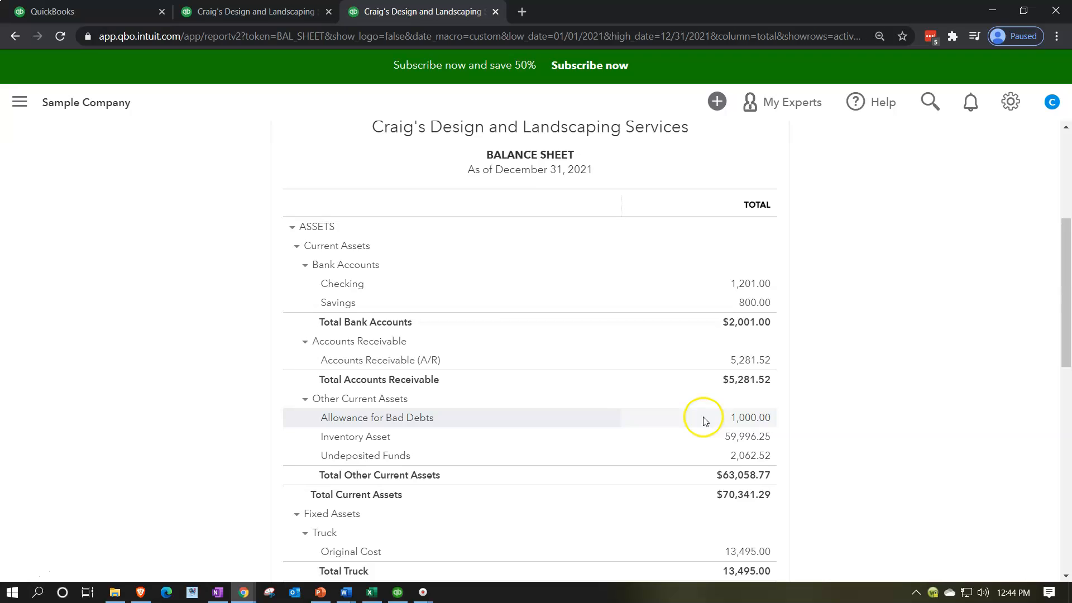